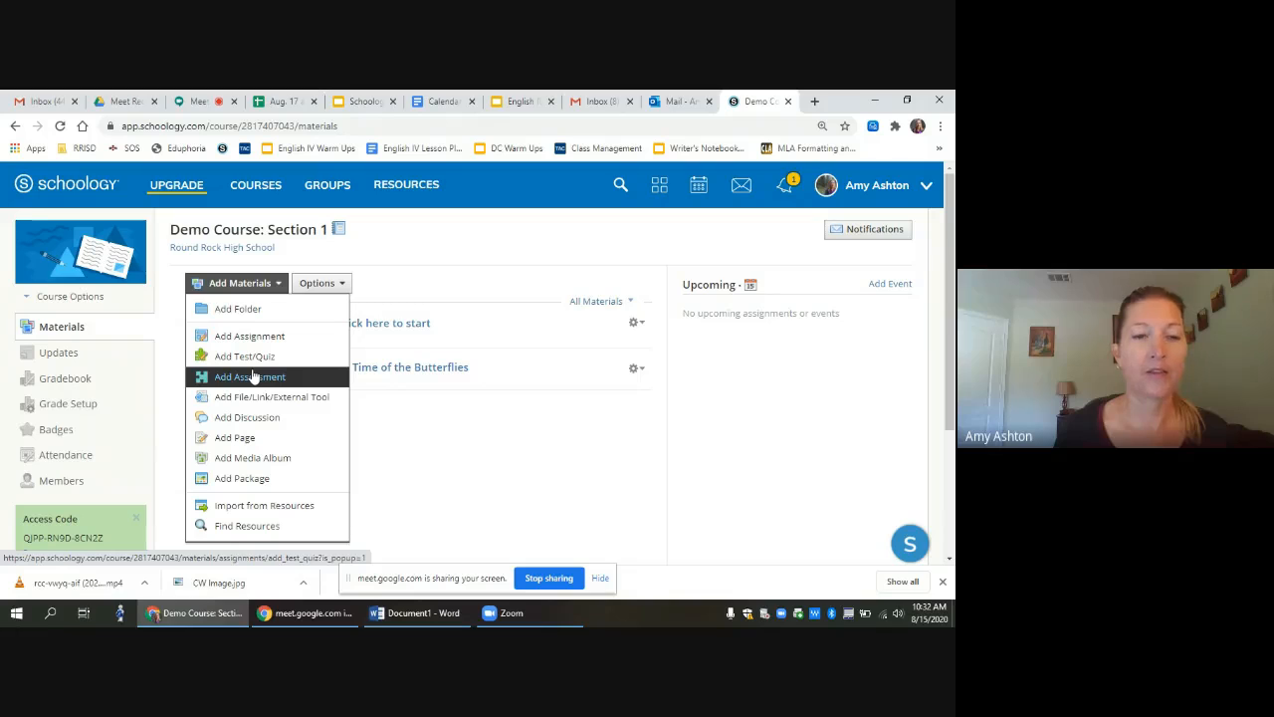
Step: Start a new assessment named Test with submissions set to 'Enable until...'
click(252, 376)
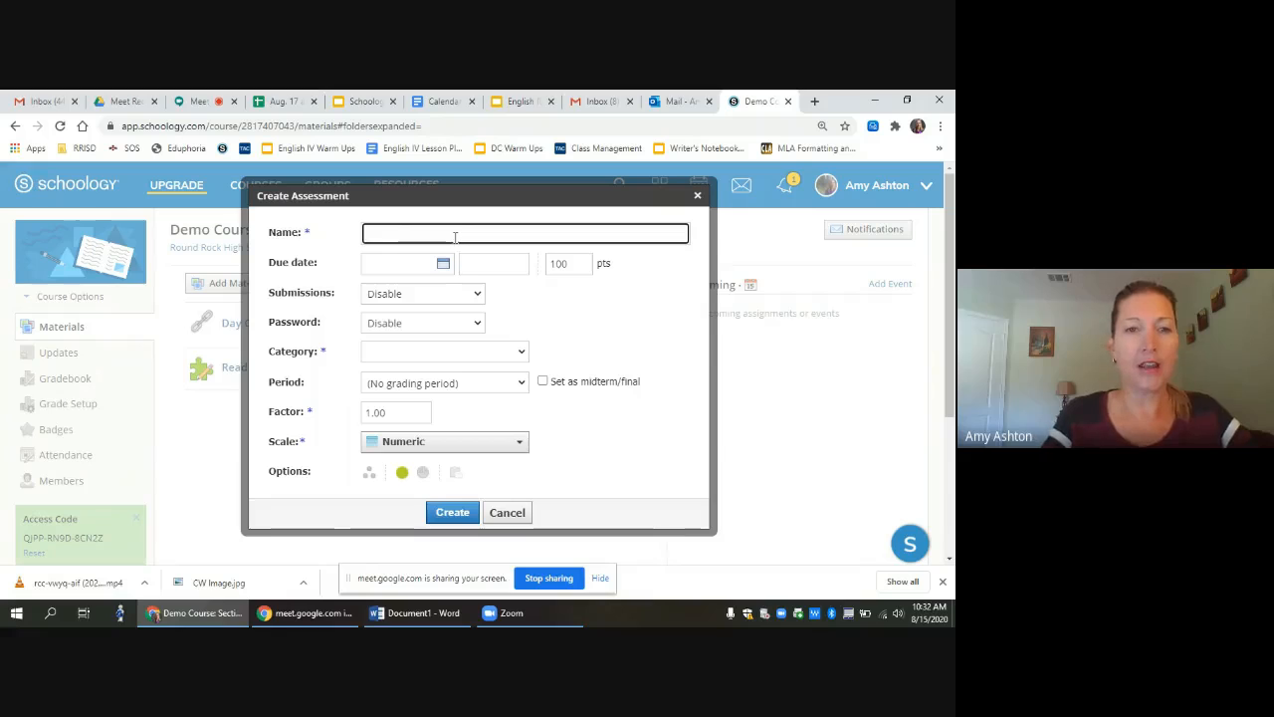
text(Test)
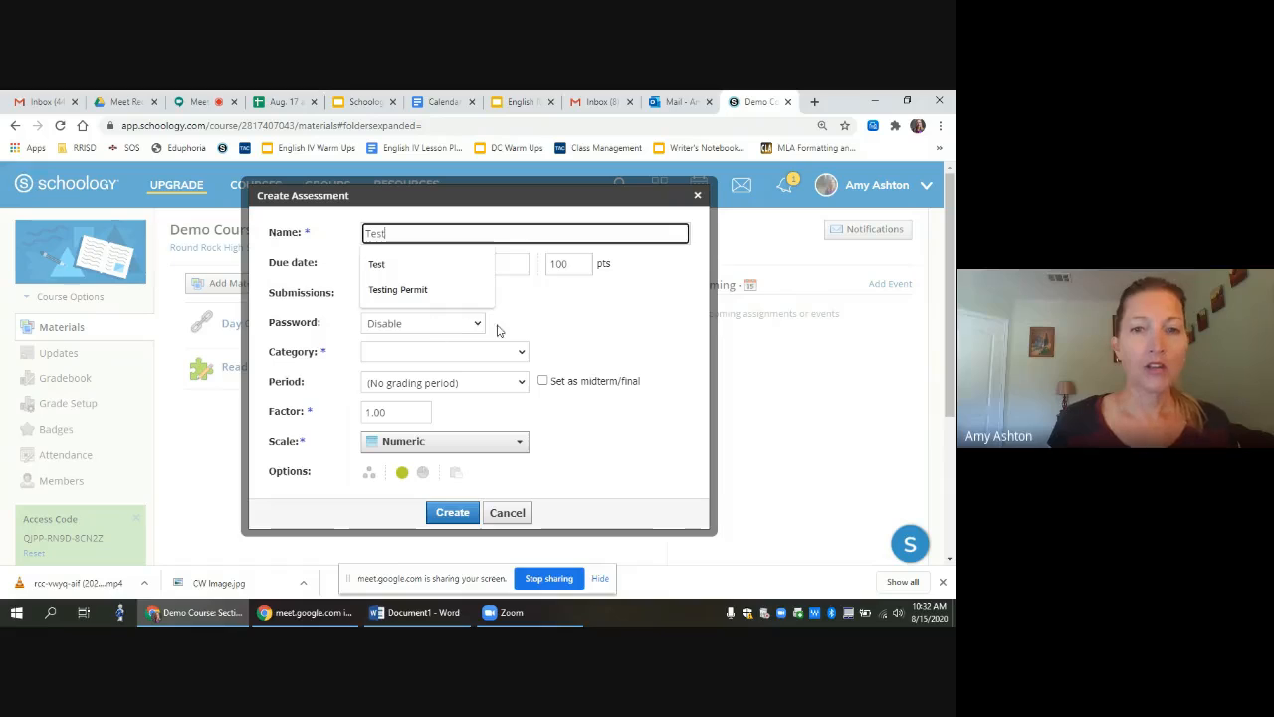
click(551, 317)
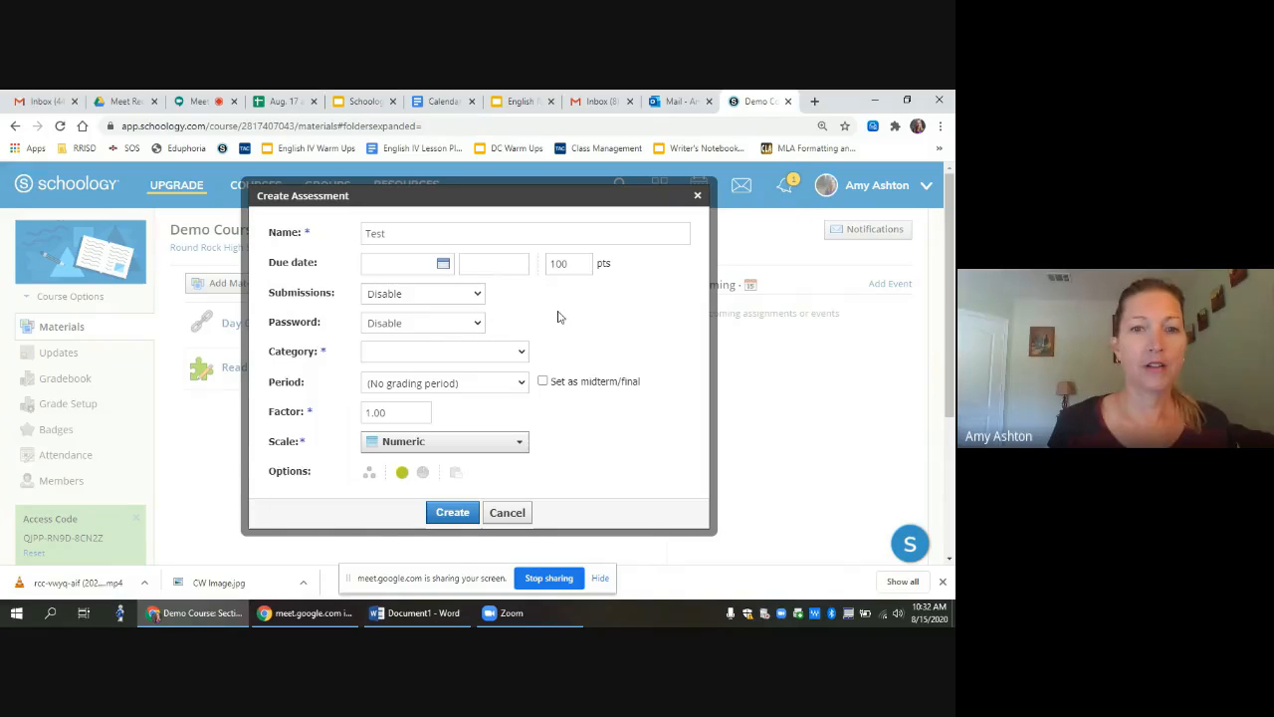
click(478, 294)
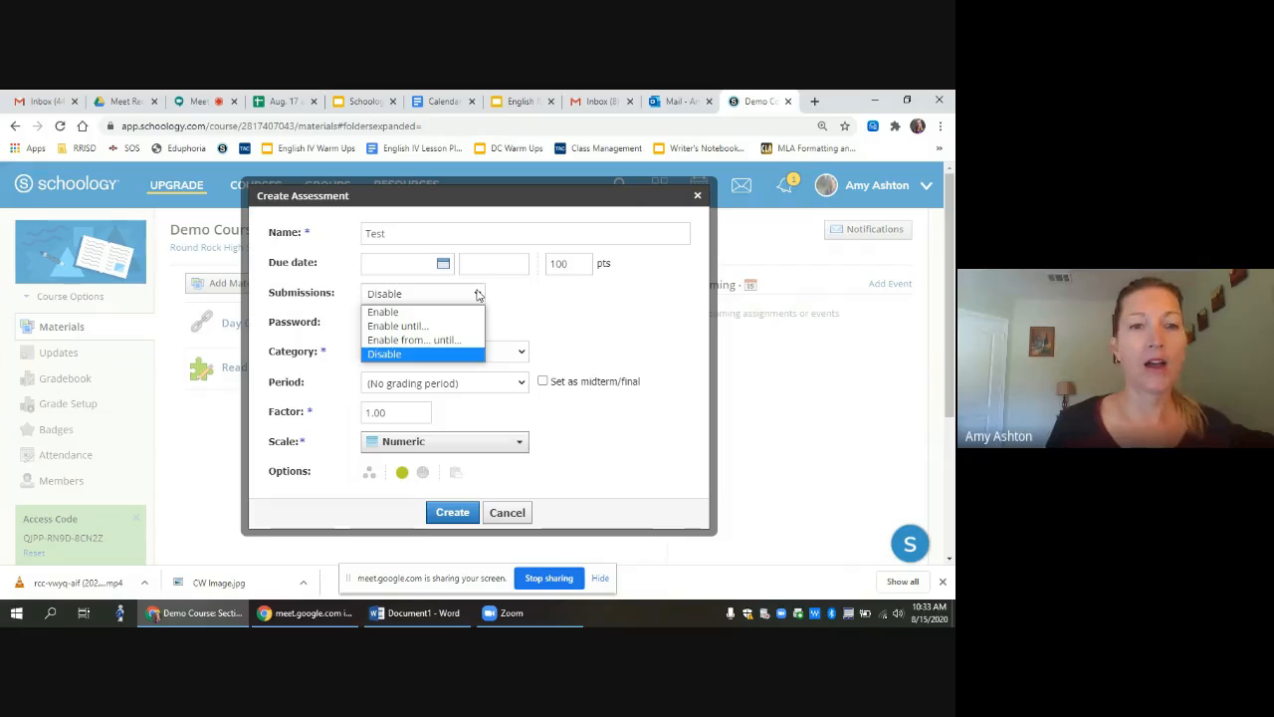
click(435, 326)
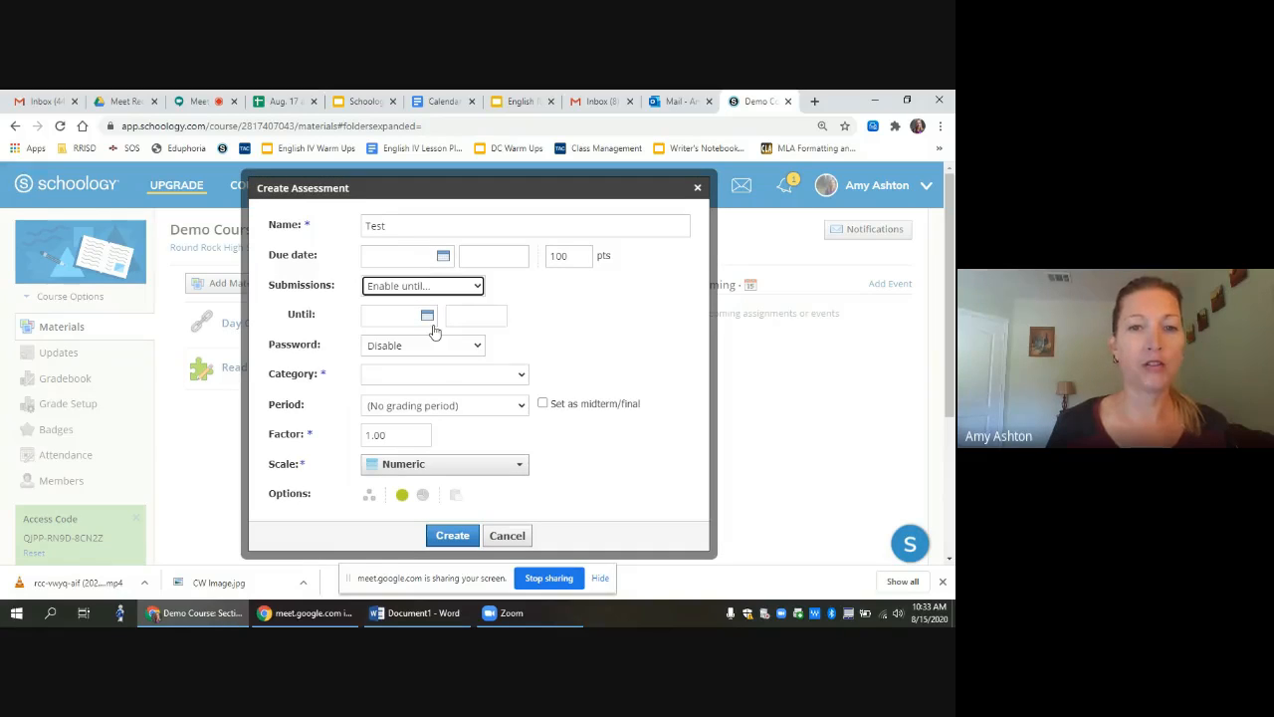
Step: Enable submissions with no end date and set the category to (Ungraded)
click(475, 288)
click(442, 310)
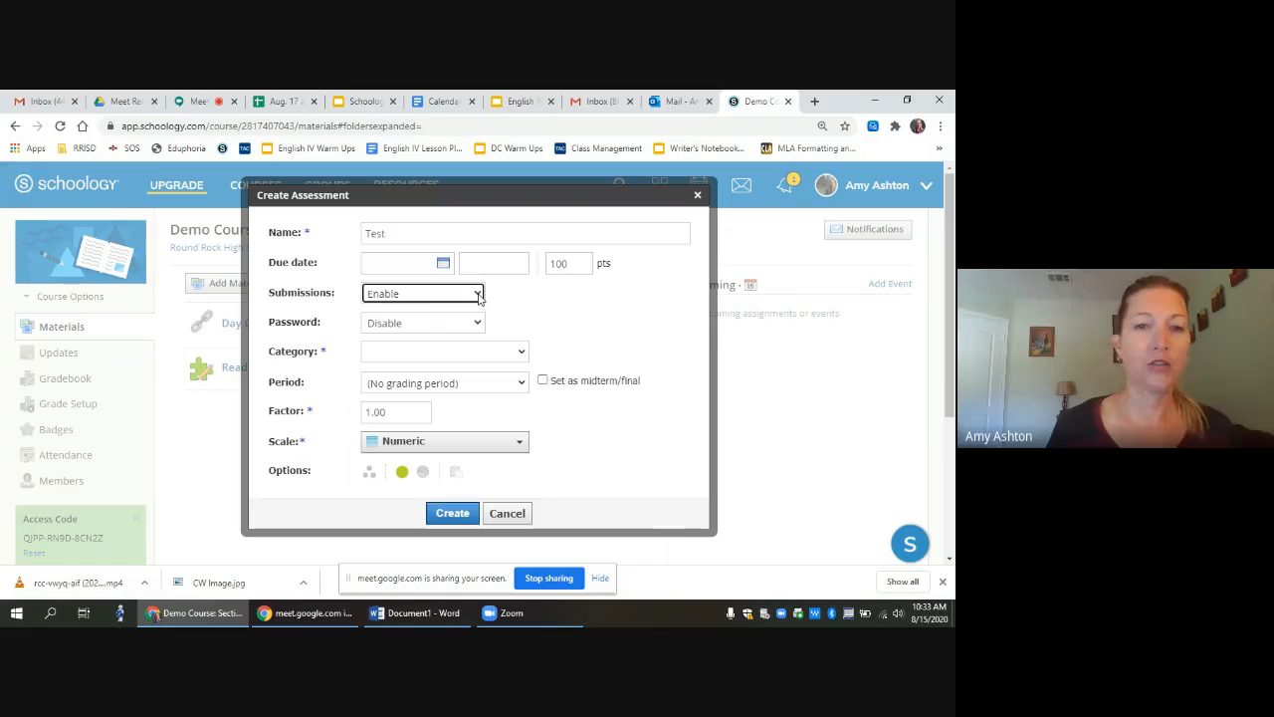
click(521, 353)
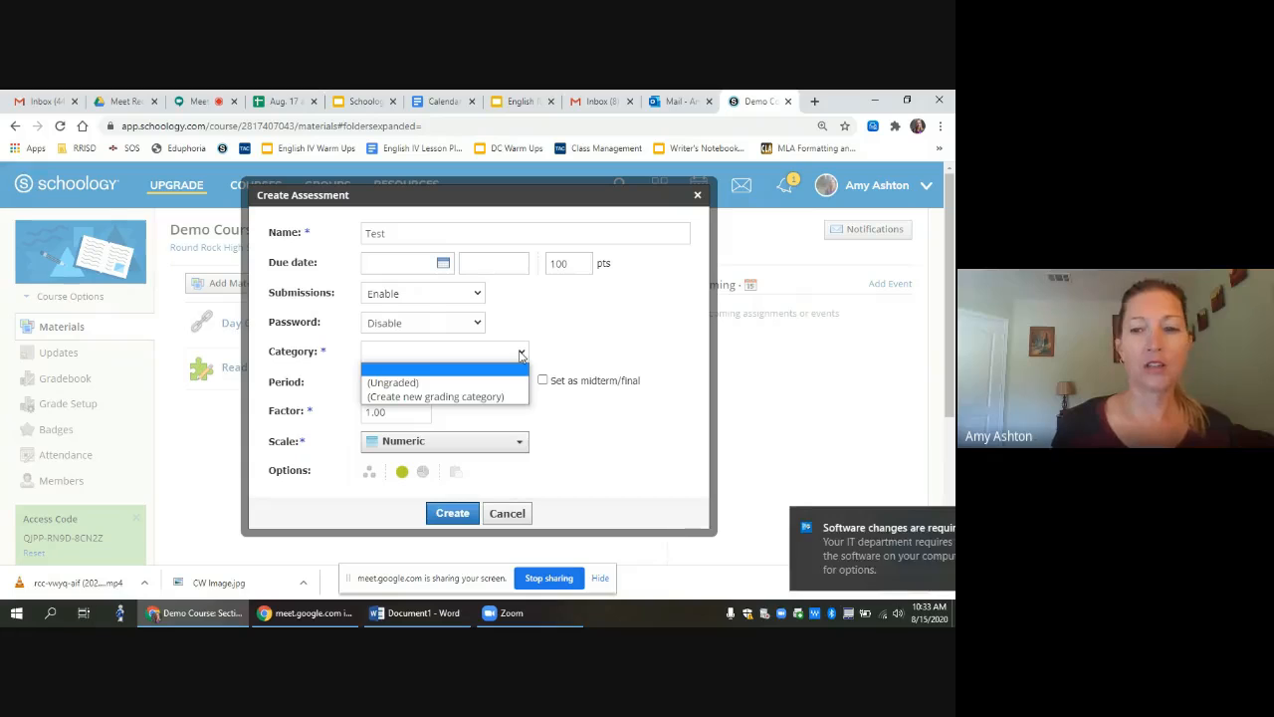
click(931, 525)
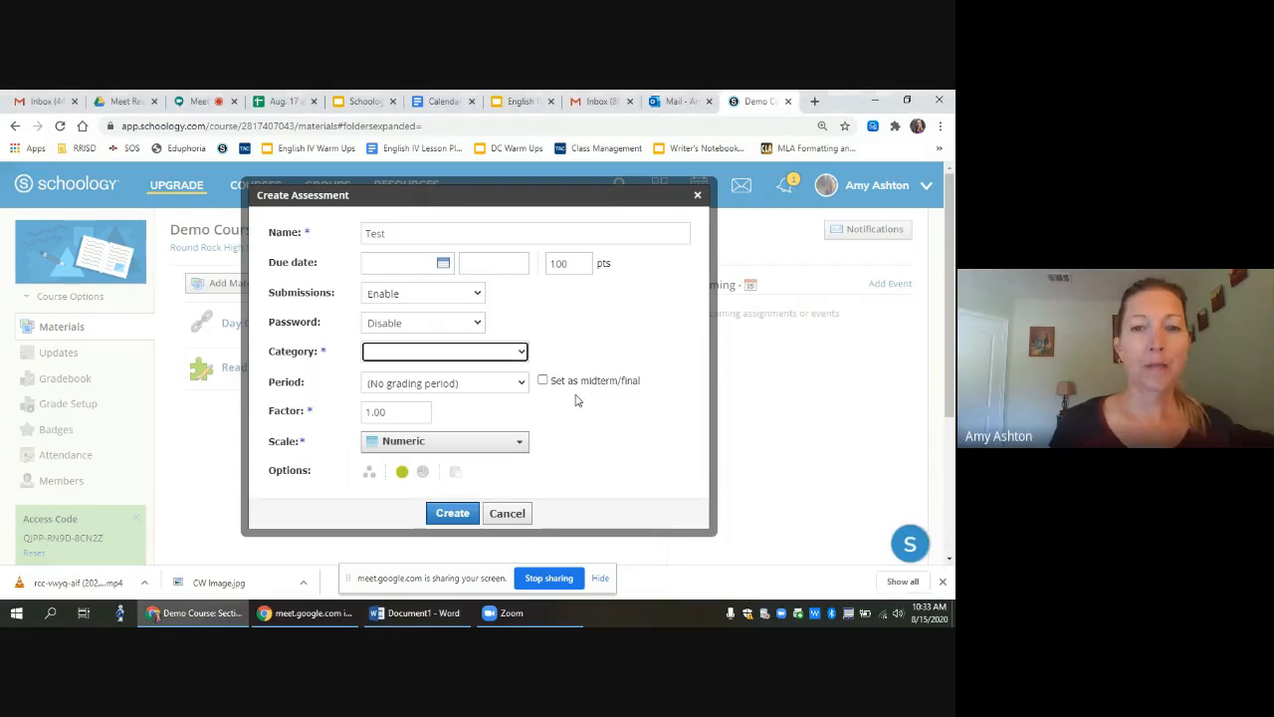
click(523, 355)
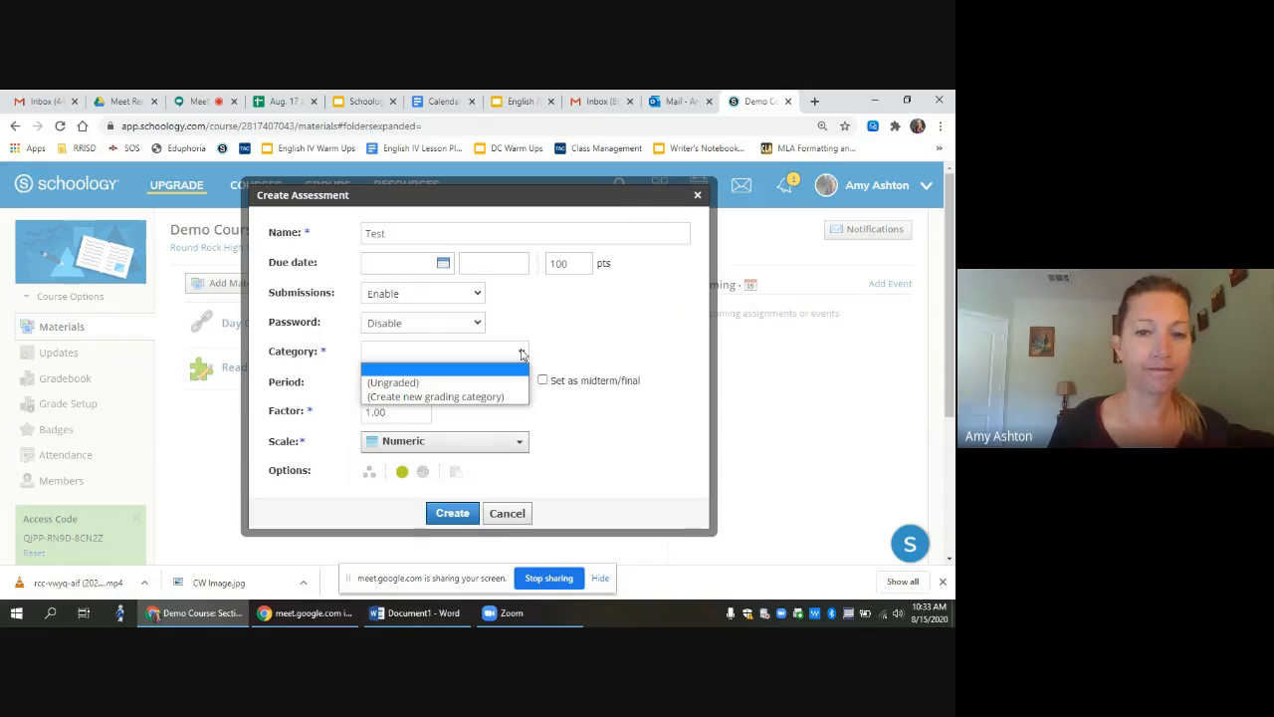
click(498, 383)
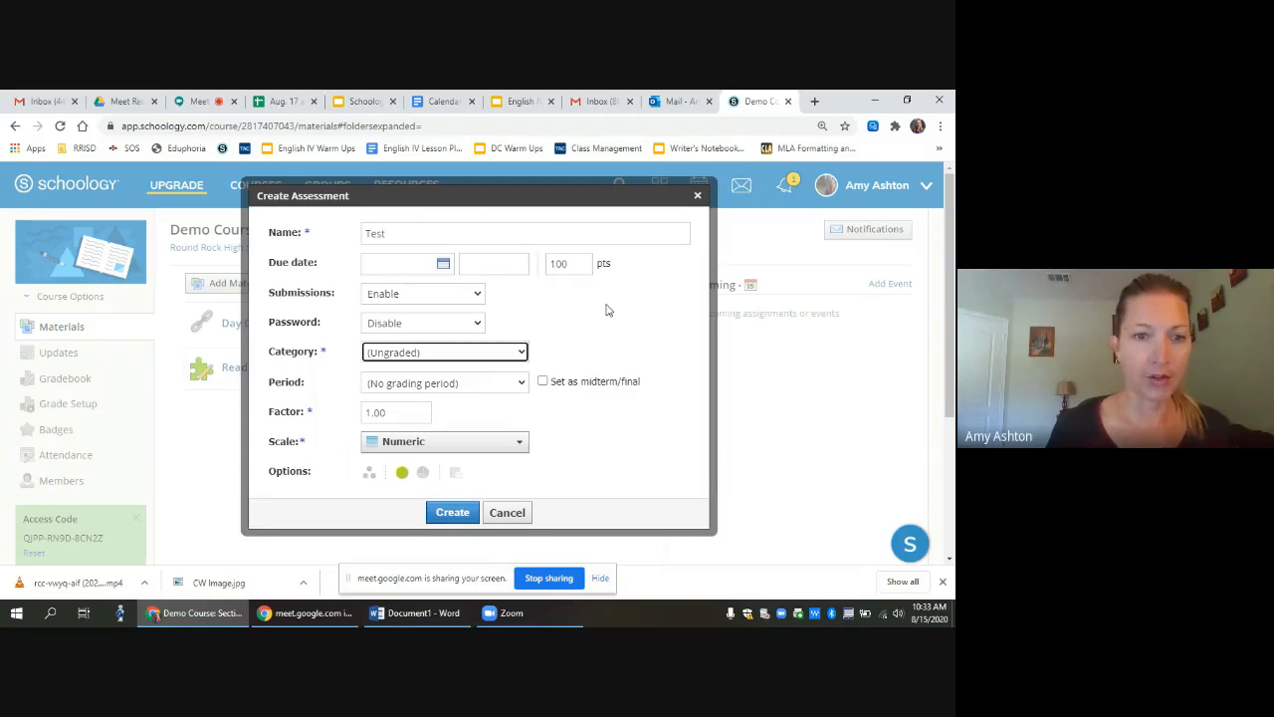
Step: Keep no grading period and the Numeric scale, leave it published, and create the assessment
click(524, 384)
click(524, 385)
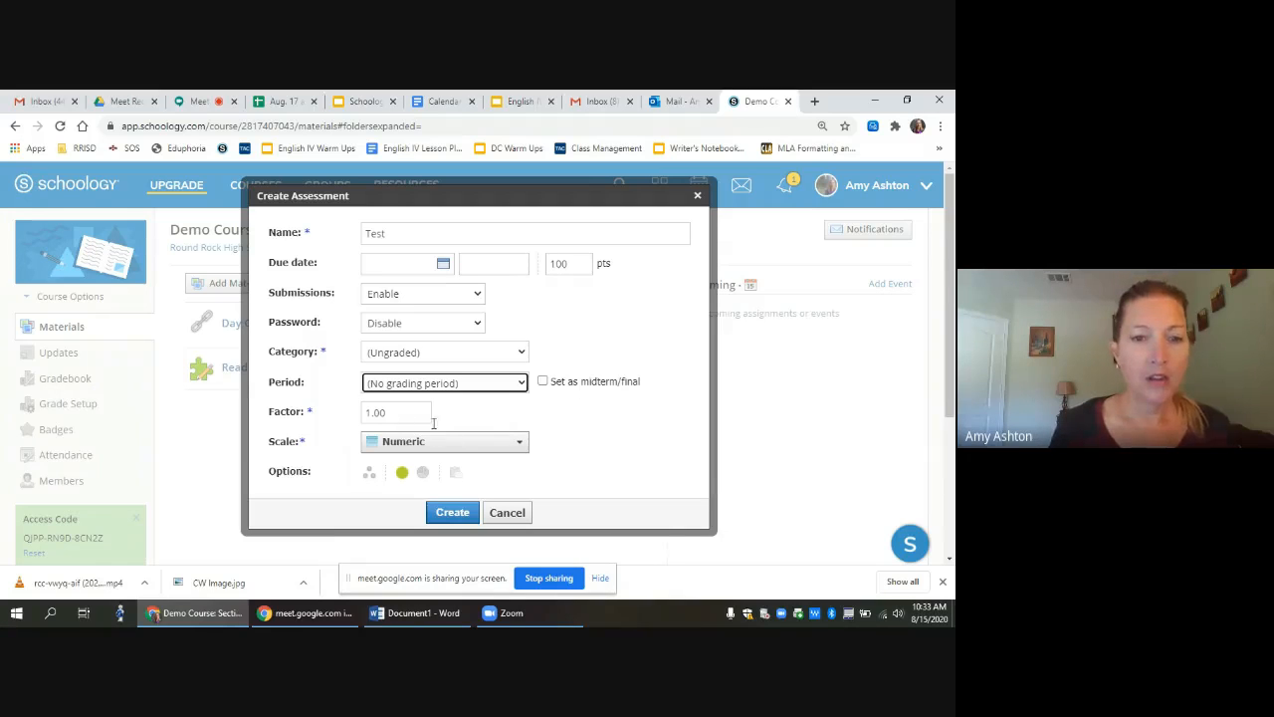
click(520, 447)
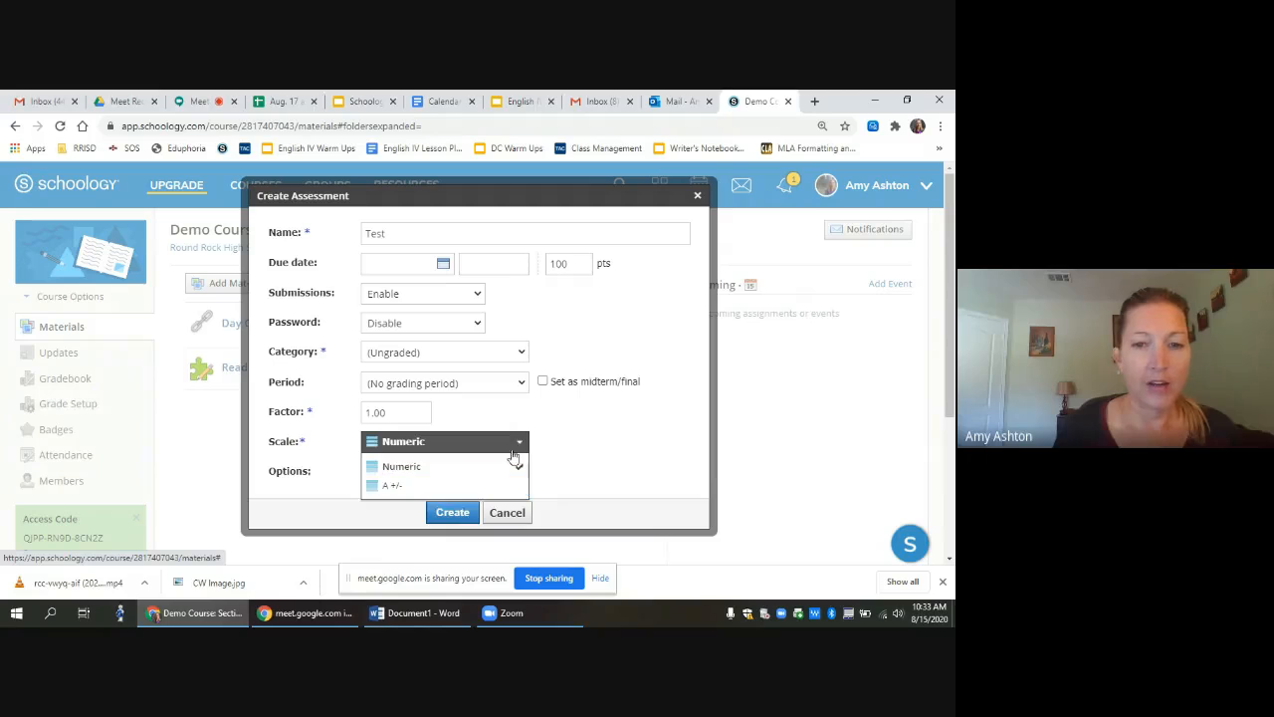
click(521, 444)
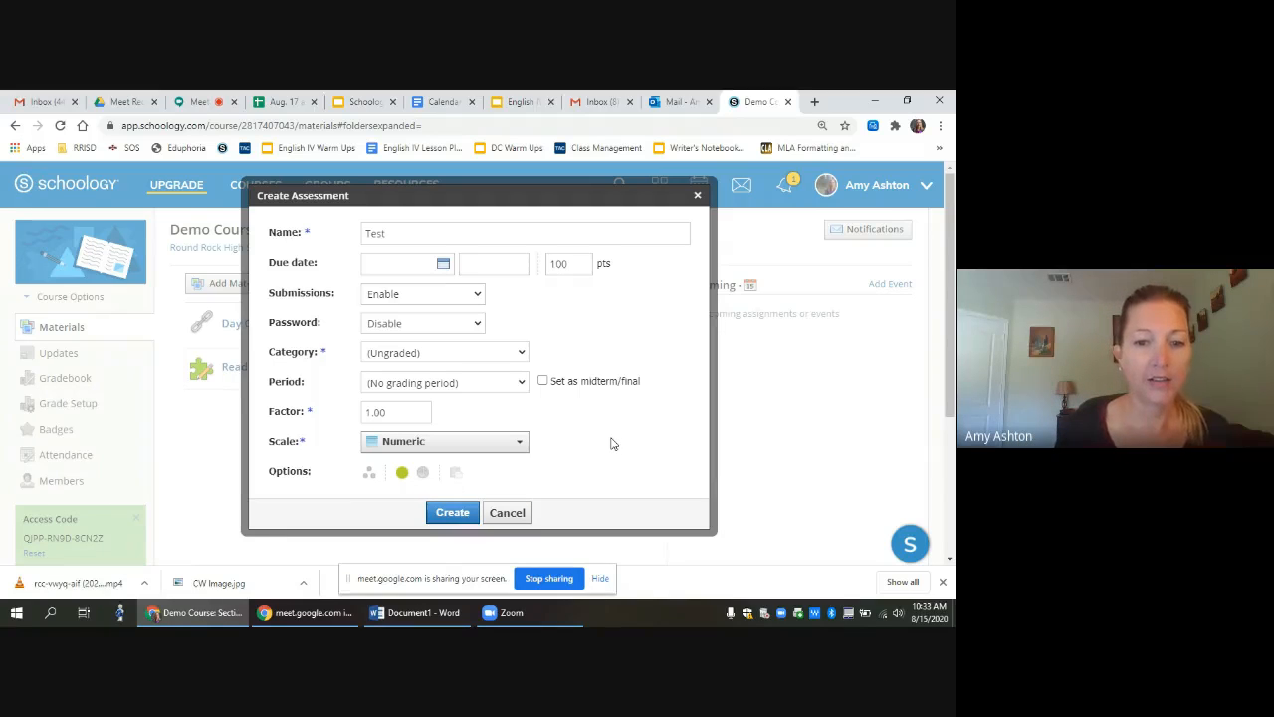
click(403, 474)
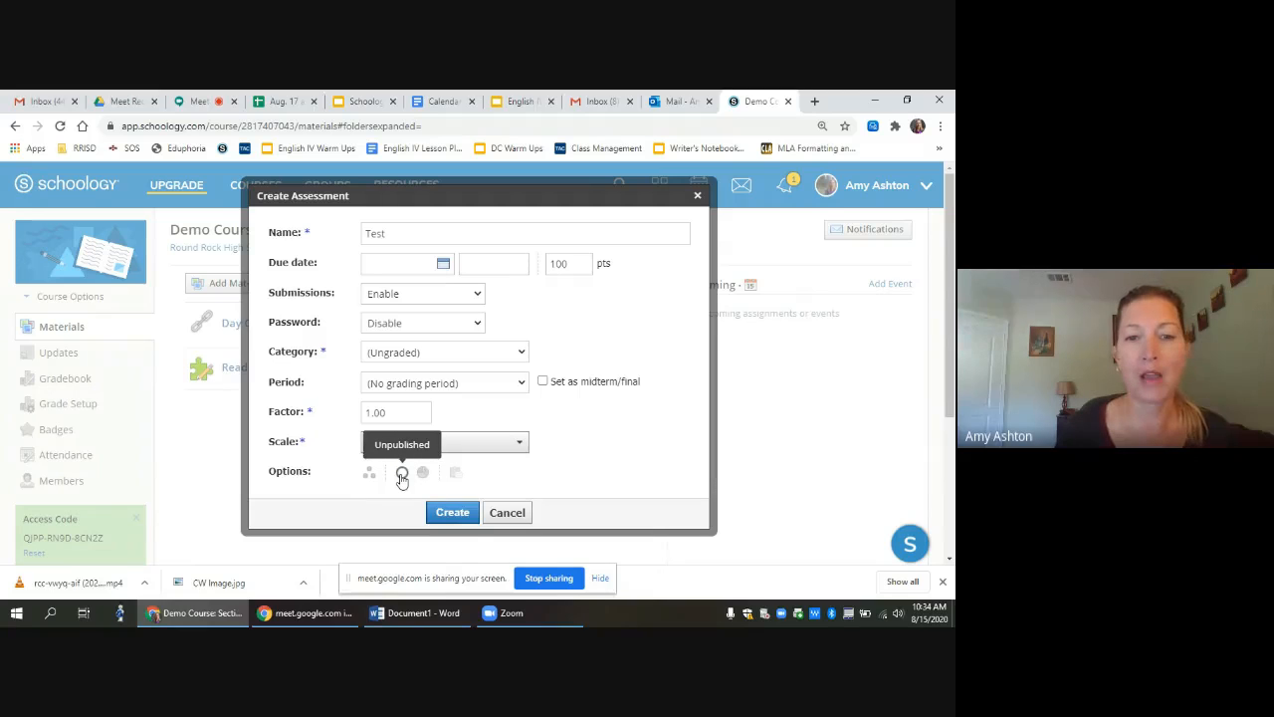
click(402, 475)
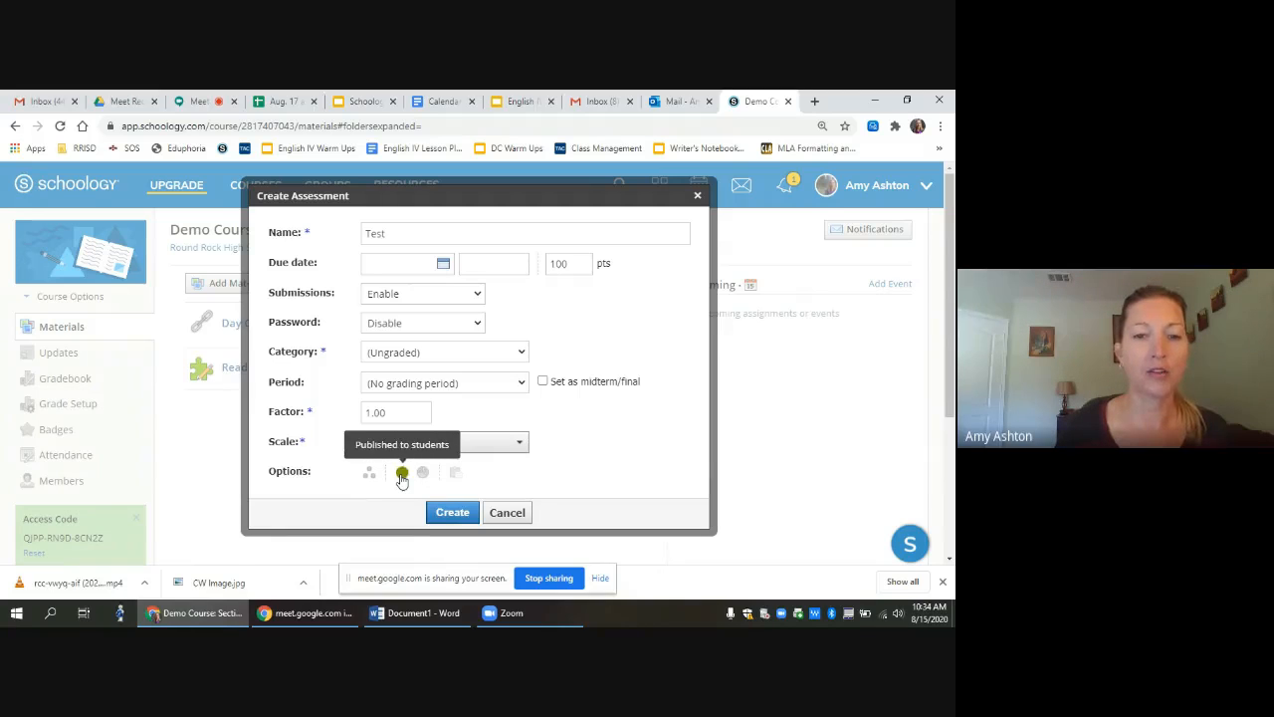
click(451, 513)
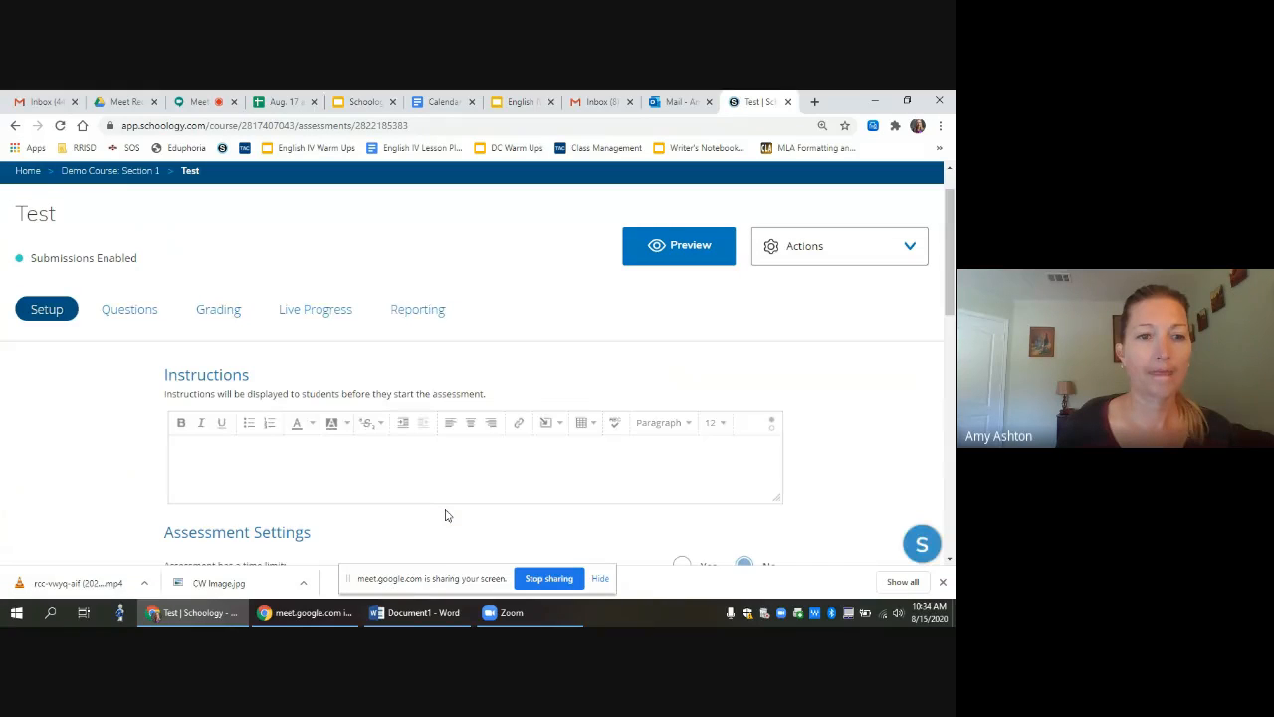
Step: Write instructions stating unlimited time, up to 2 quiz attempts, and open notes allowed
drag(954, 240, 955, 280)
click(307, 322)
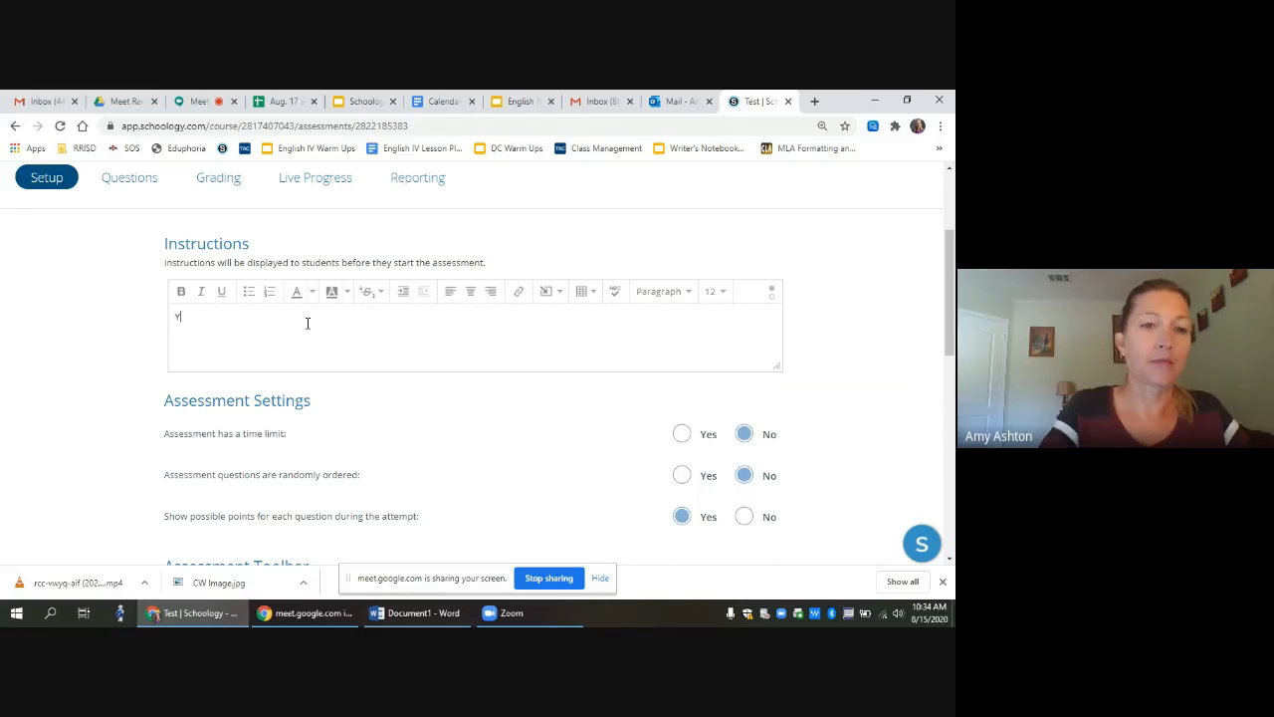
text(ave unlimited t)
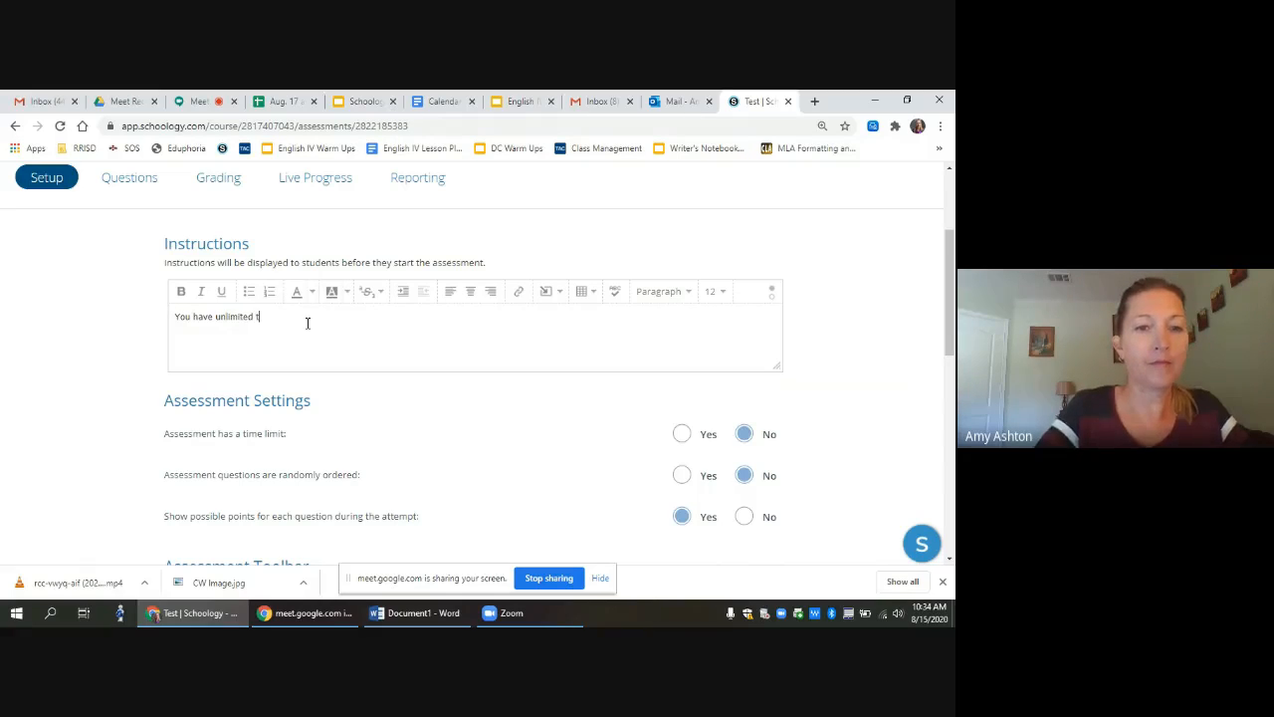
text(ime to take this quiz once you star)
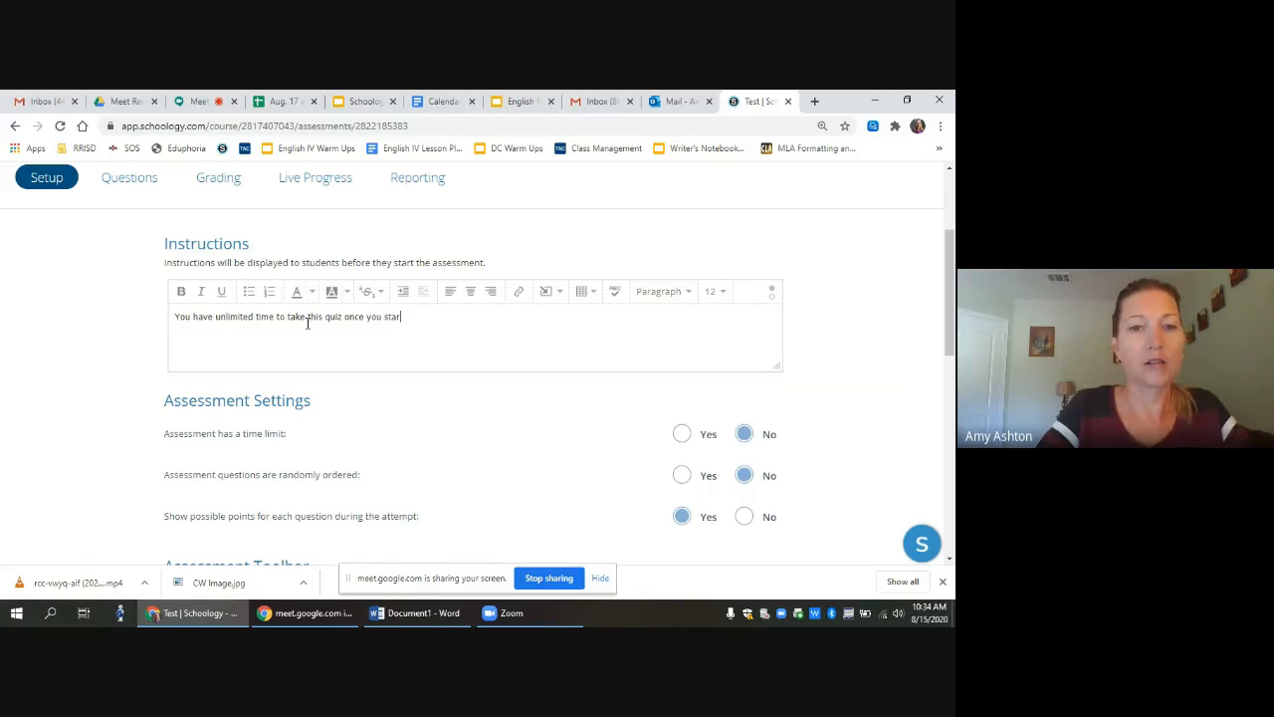
text(You can take the quiz up to 2 ti)
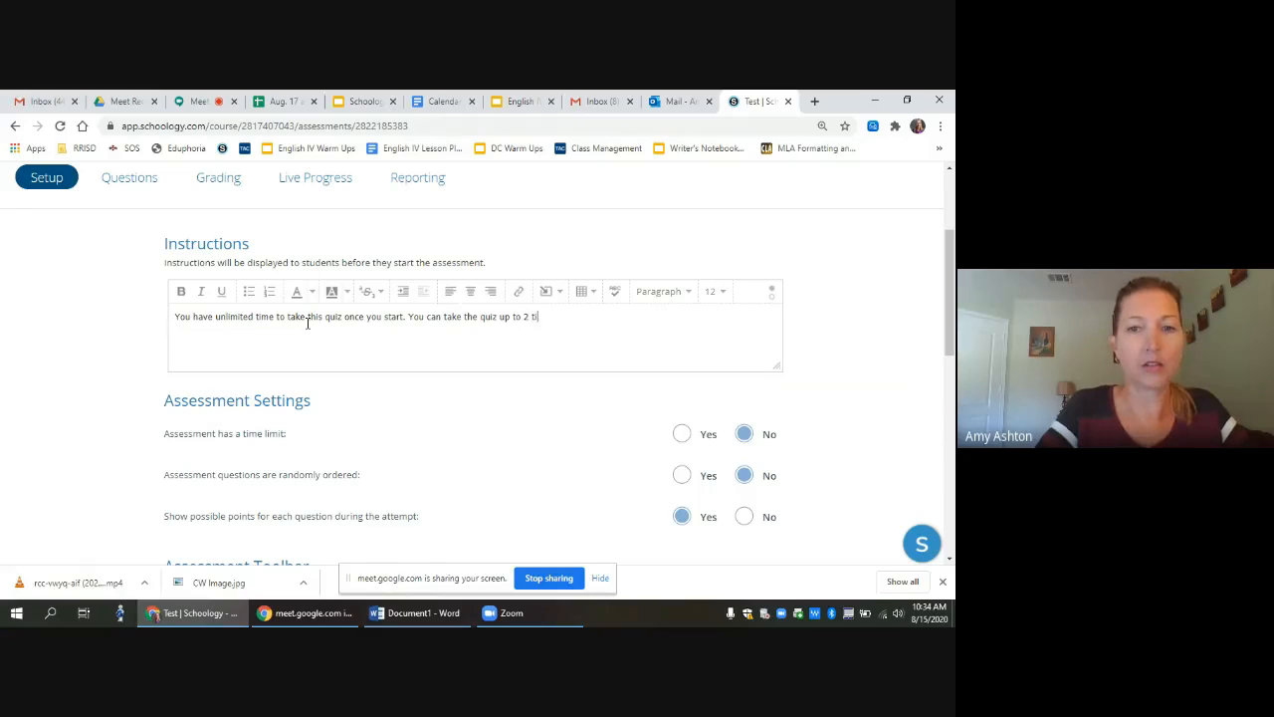
text(mes. Open no)
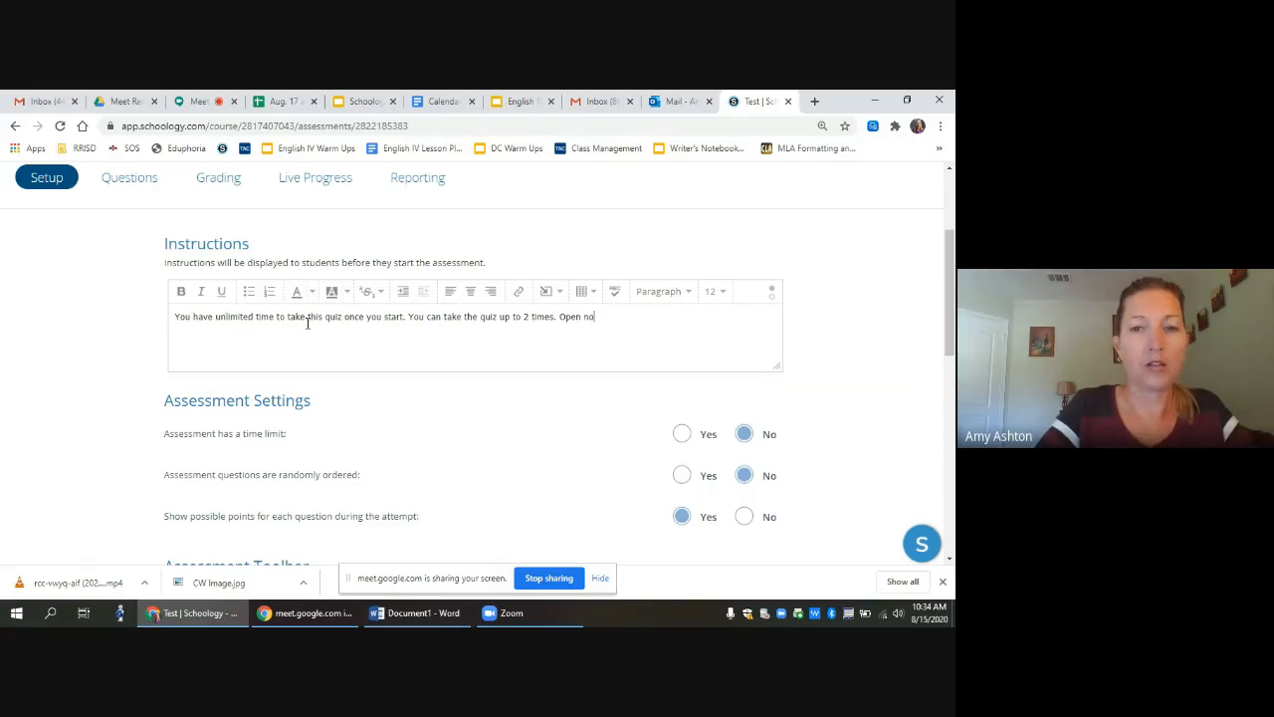
text(tes are allowed.)
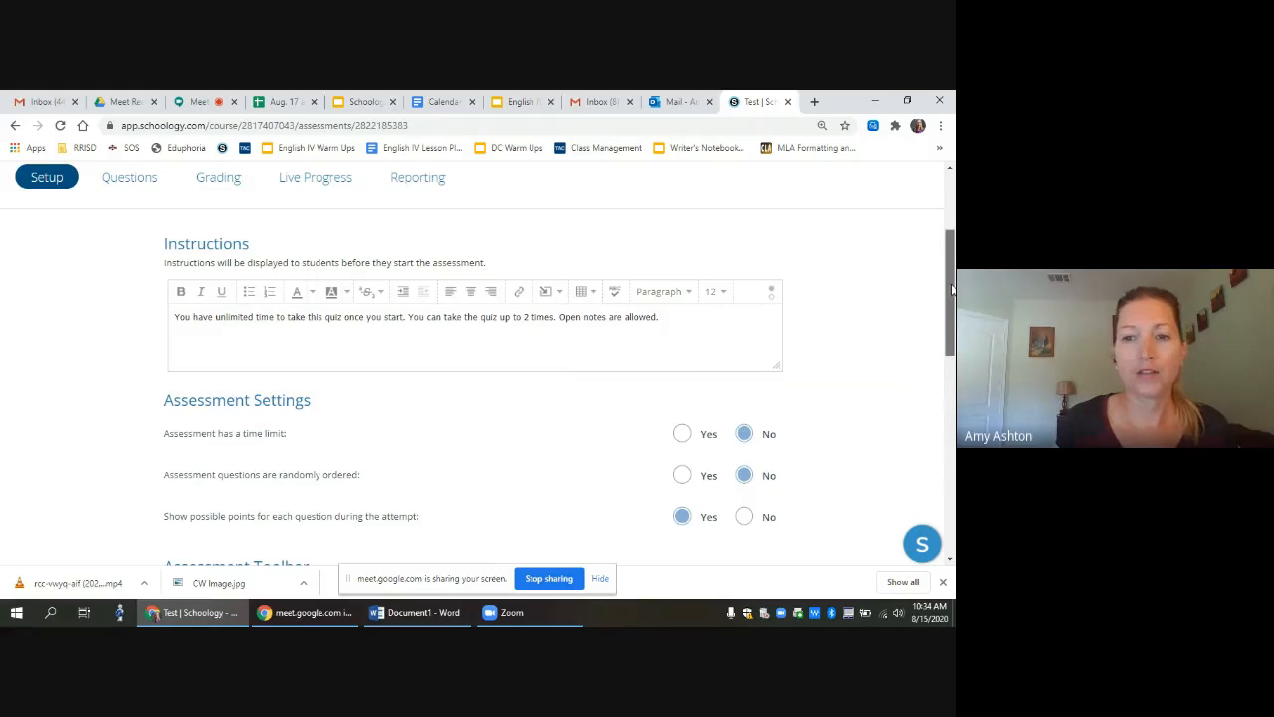
drag(949, 292, 953, 324)
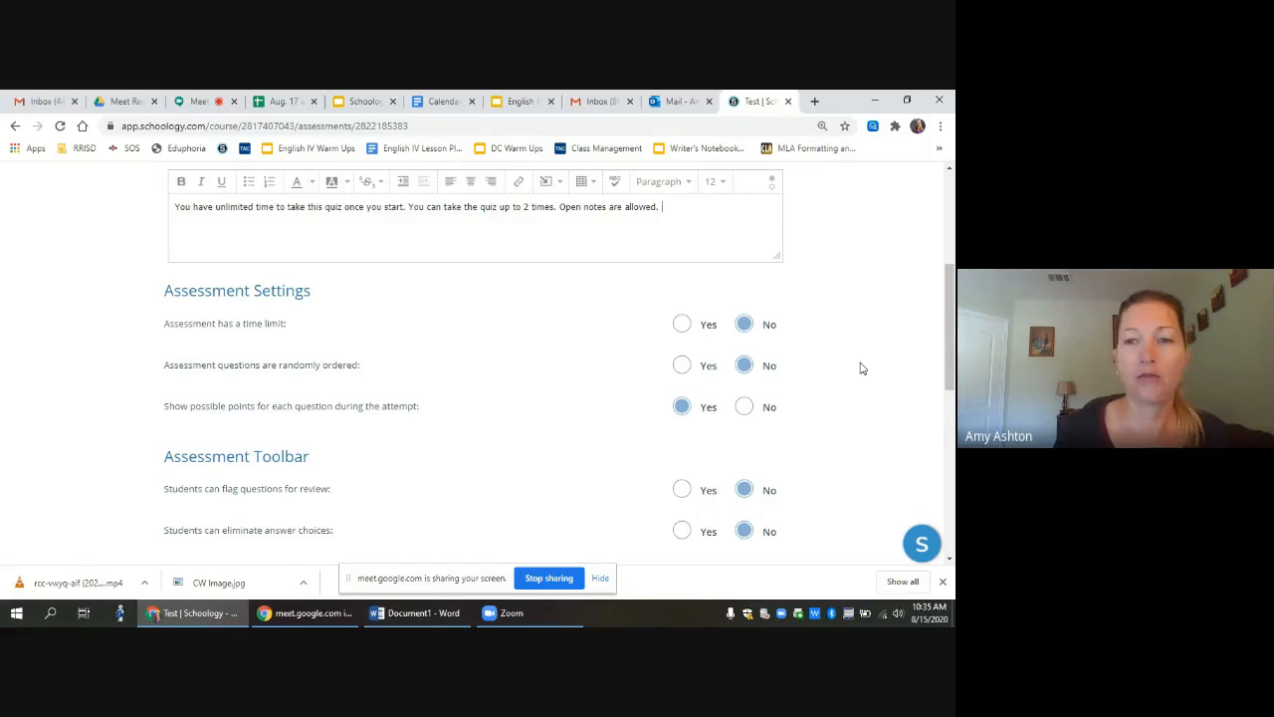
Step: Set Show possible points to No and Students can highlight text to Yes
drag(951, 330, 951, 343)
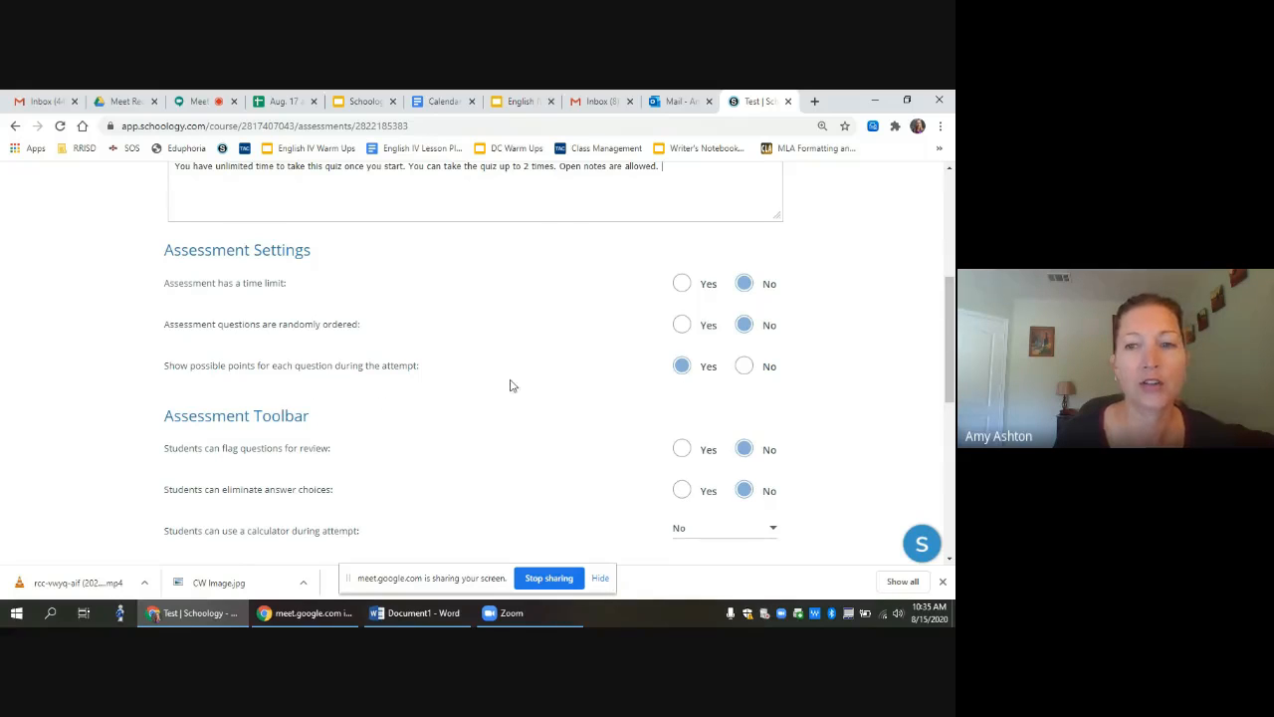
click(746, 368)
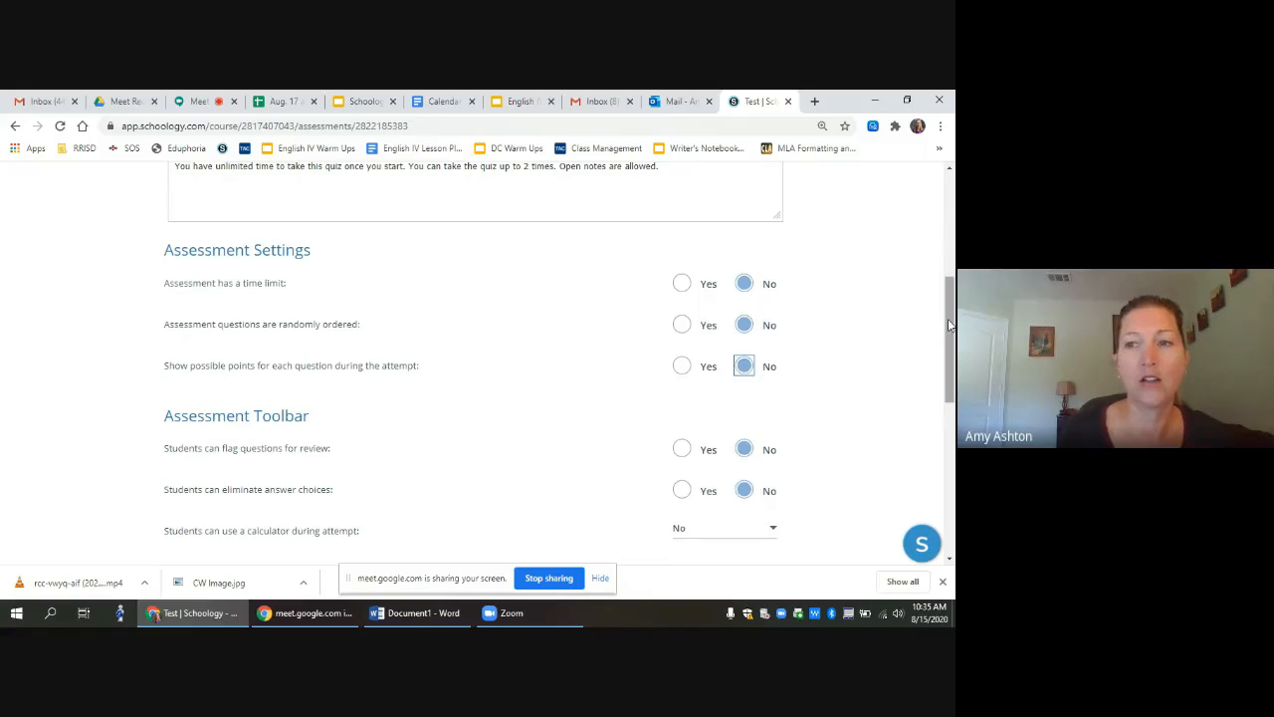
drag(951, 324, 953, 362)
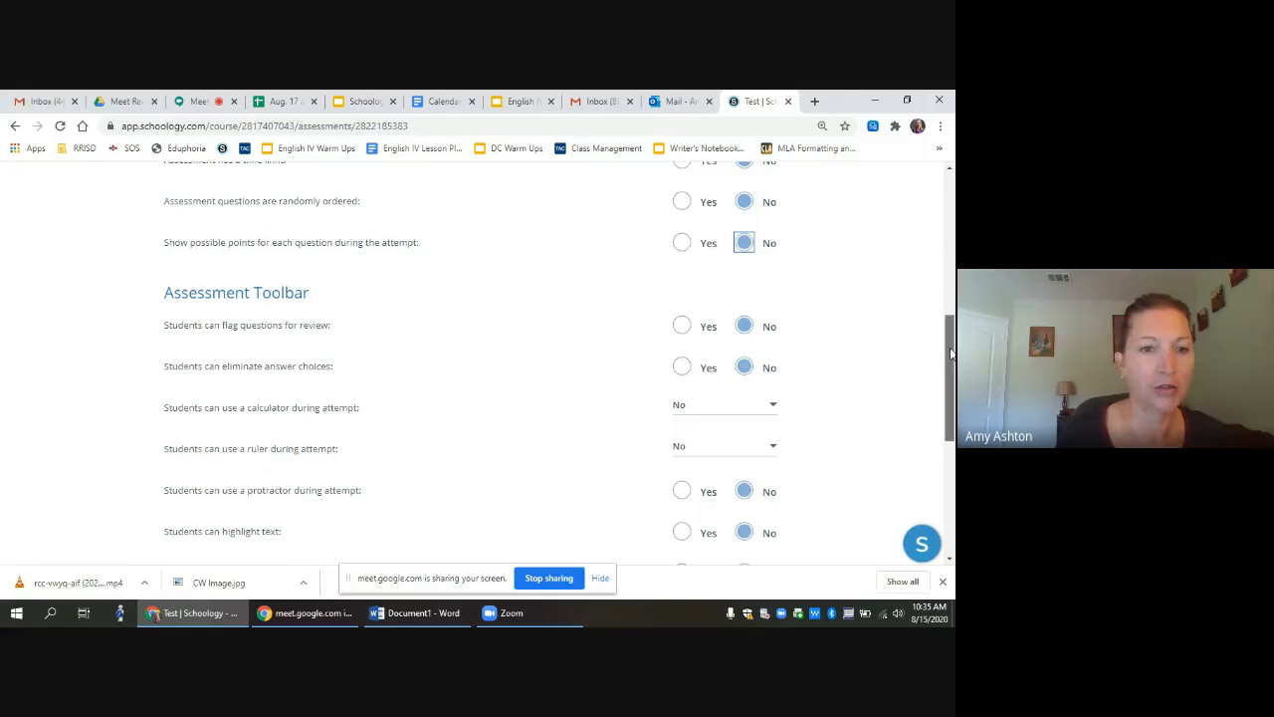
drag(951, 354, 952, 391)
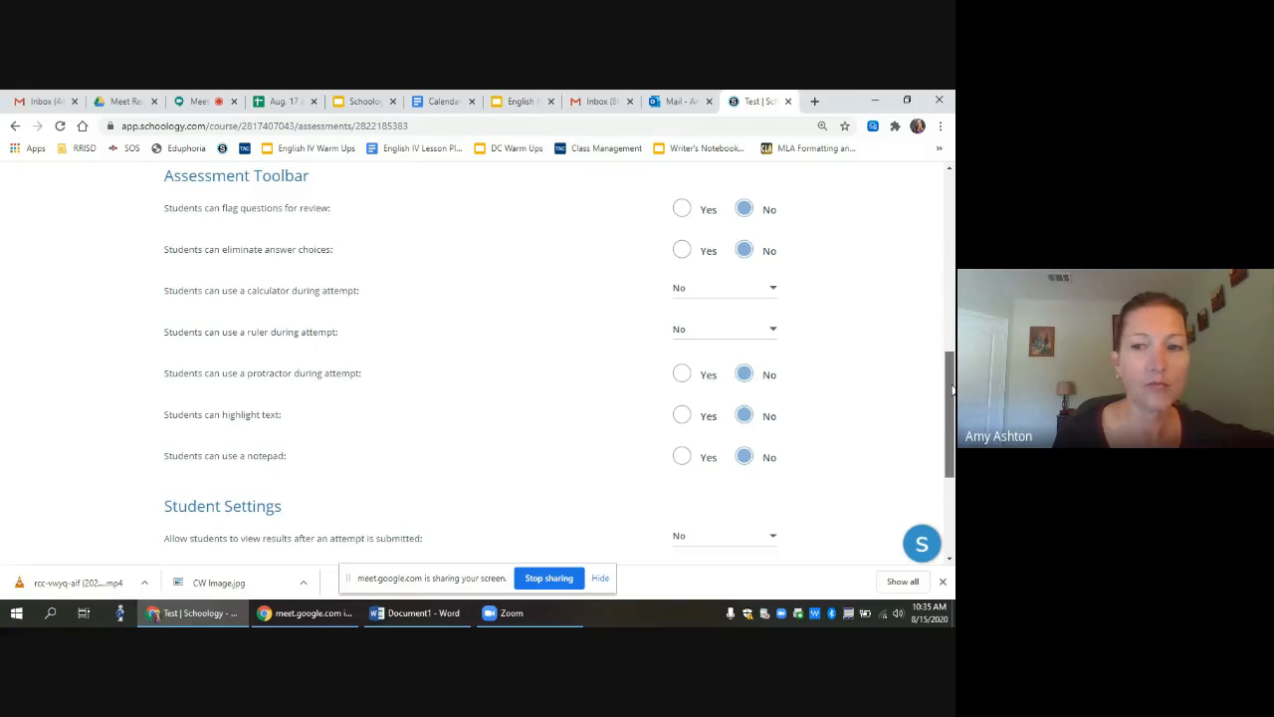
drag(952, 392, 953, 405)
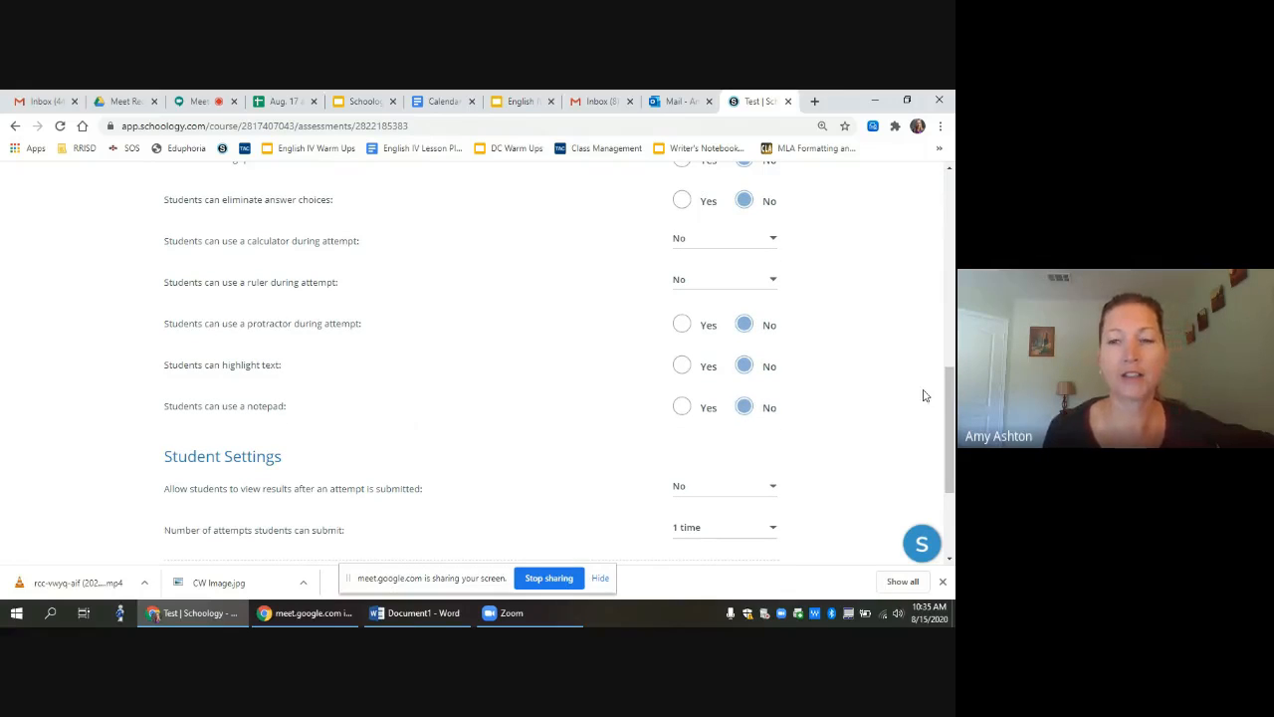
click(681, 366)
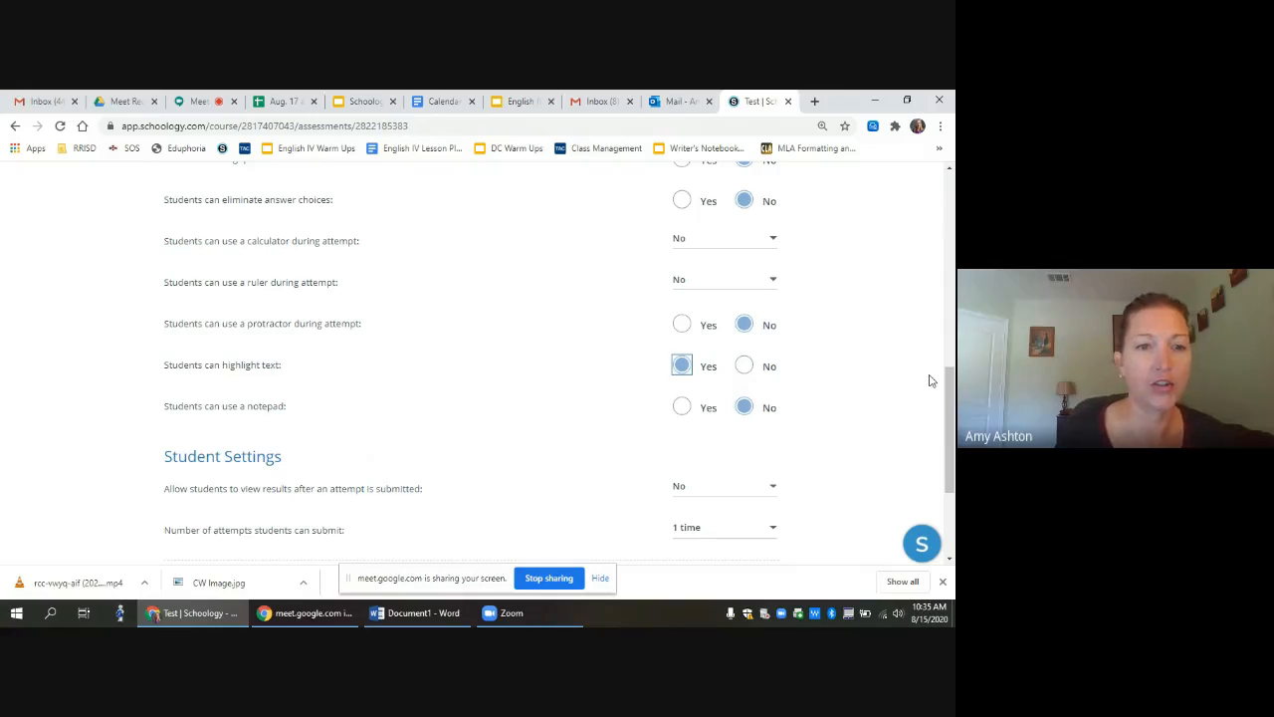
drag(948, 387, 948, 452)
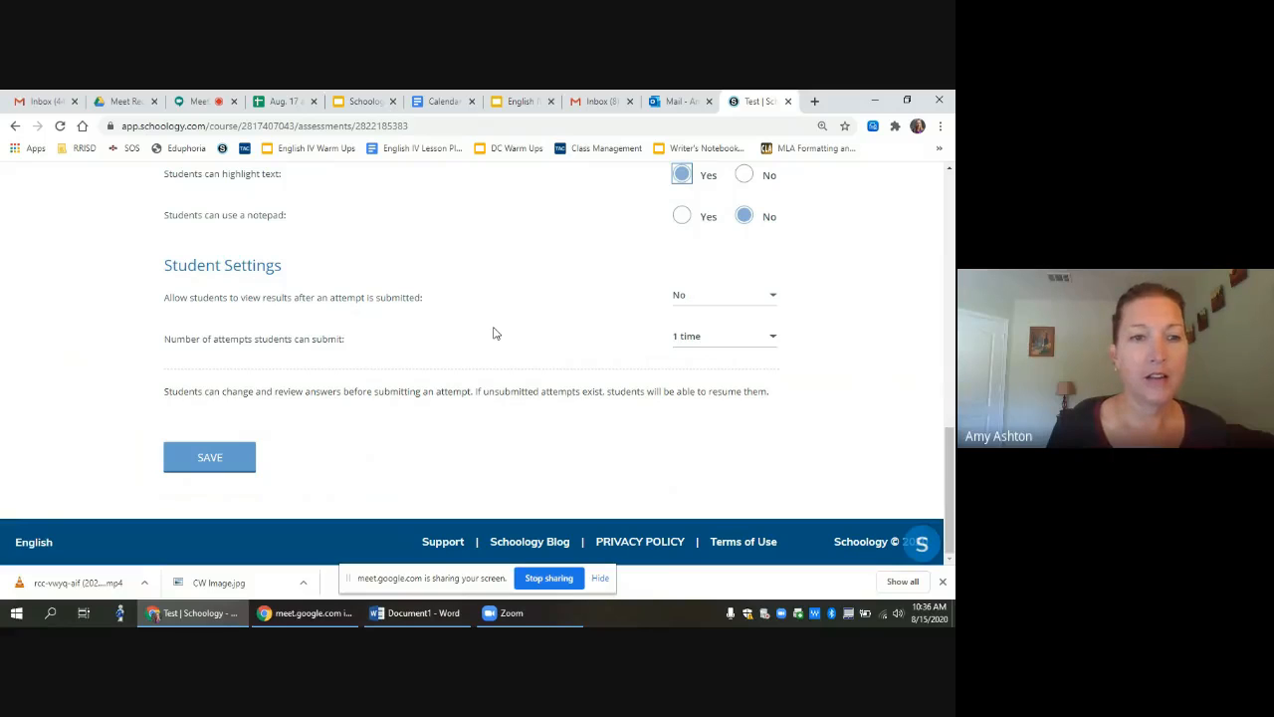
Step: Allow 2 attempts, keep the final grade on Highest Score, and save the settings
click(774, 339)
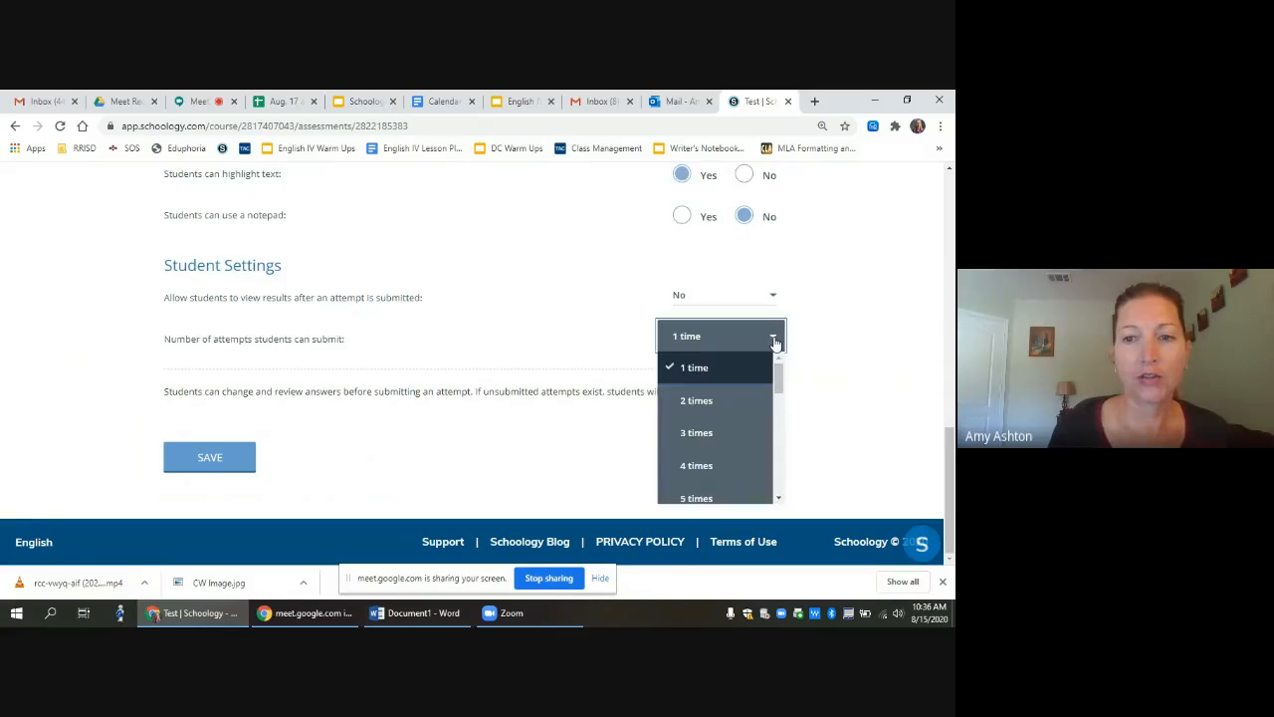
mouse_move(779, 376)
mouse_down()
mouse_move(785, 492)
mouse_move(770, 368)
mouse_up()
click(709, 401)
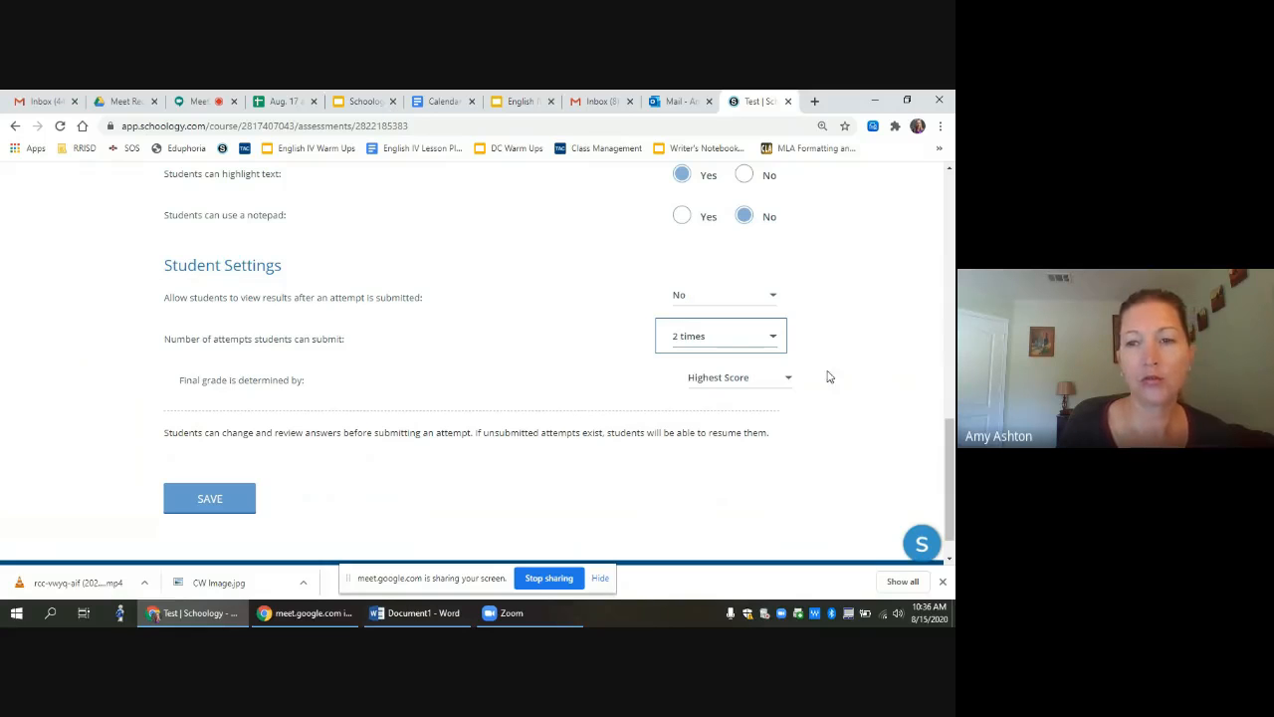
click(788, 381)
click(788, 381)
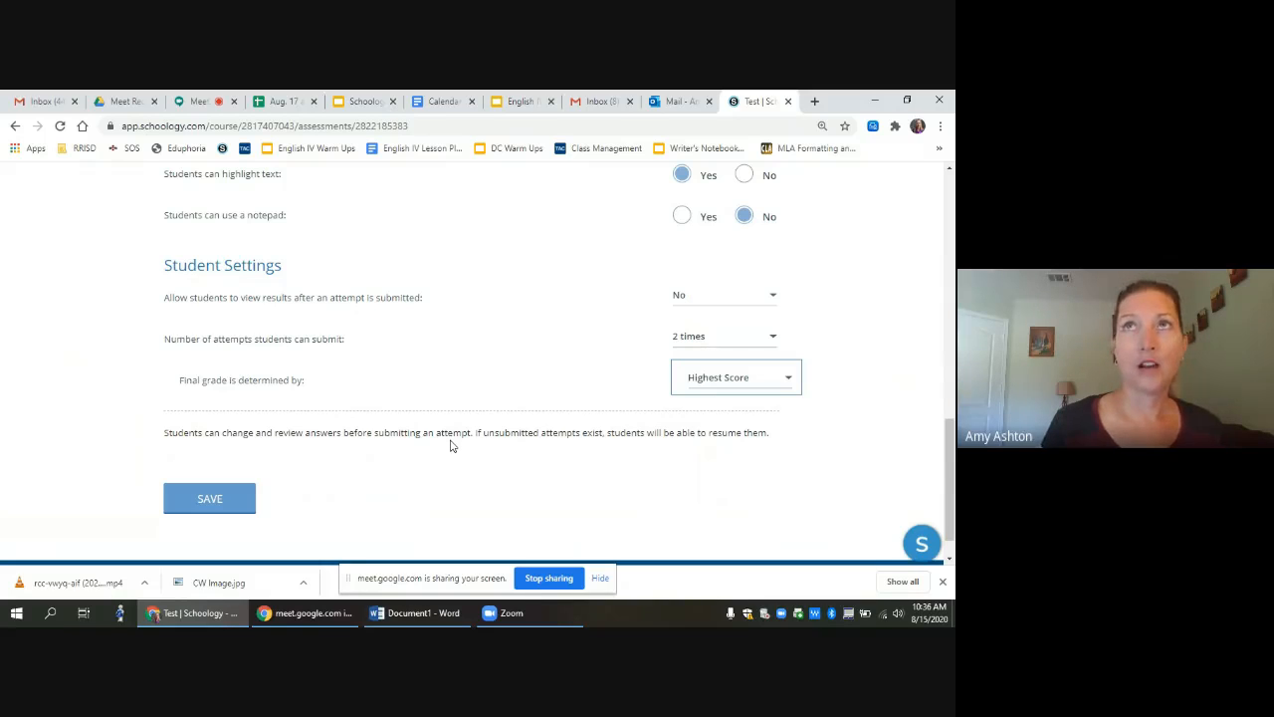
click(222, 503)
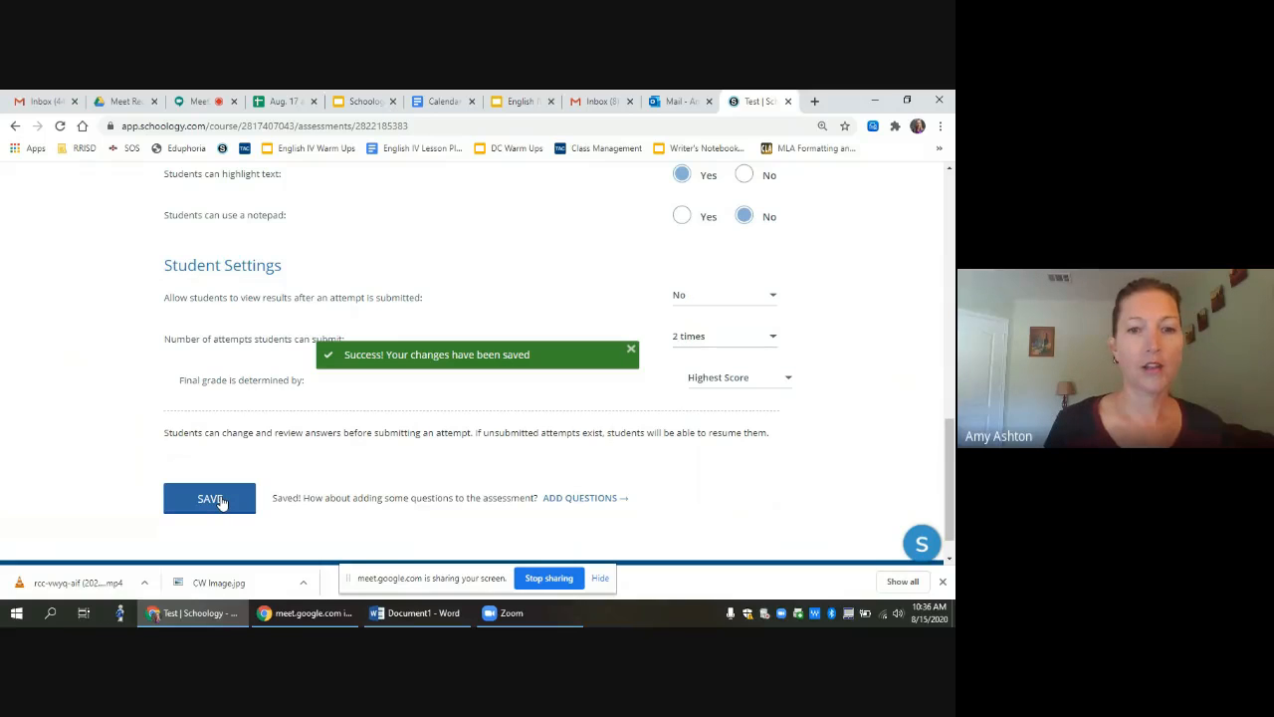
drag(951, 447, 952, 242)
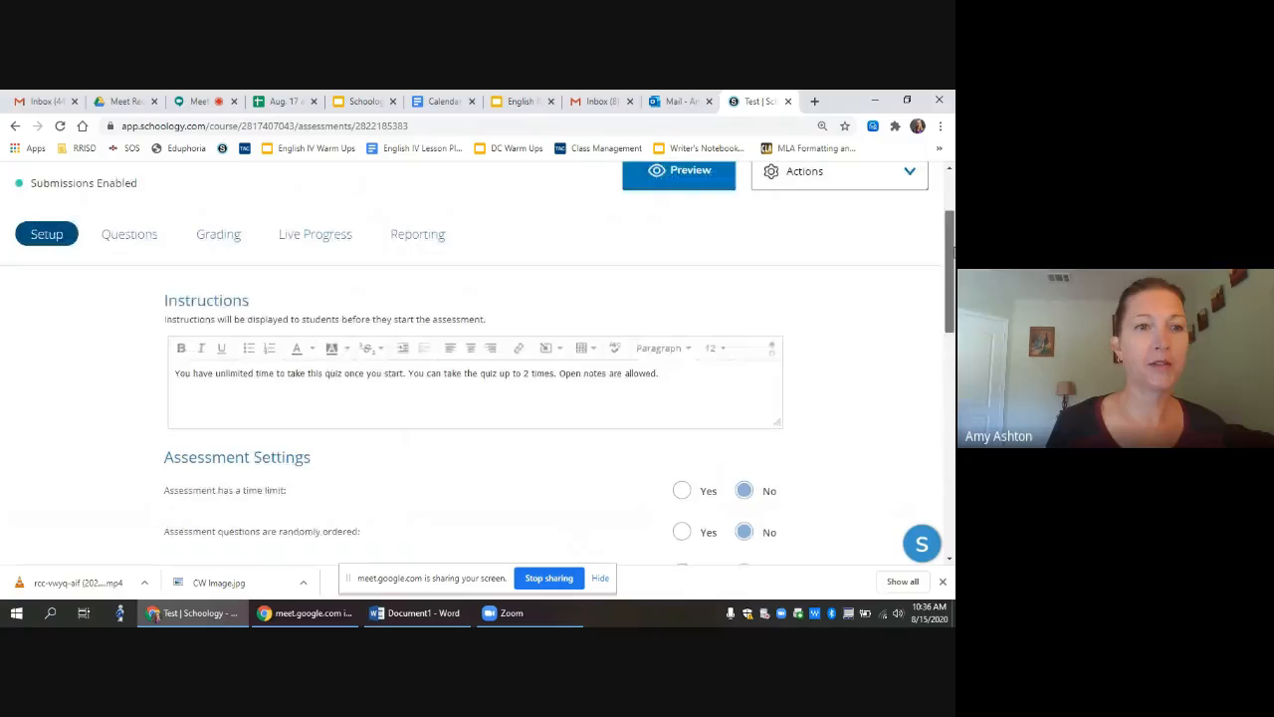
Step: On the Questions tab, add and save a Video question 'What is your name?'
click(124, 237)
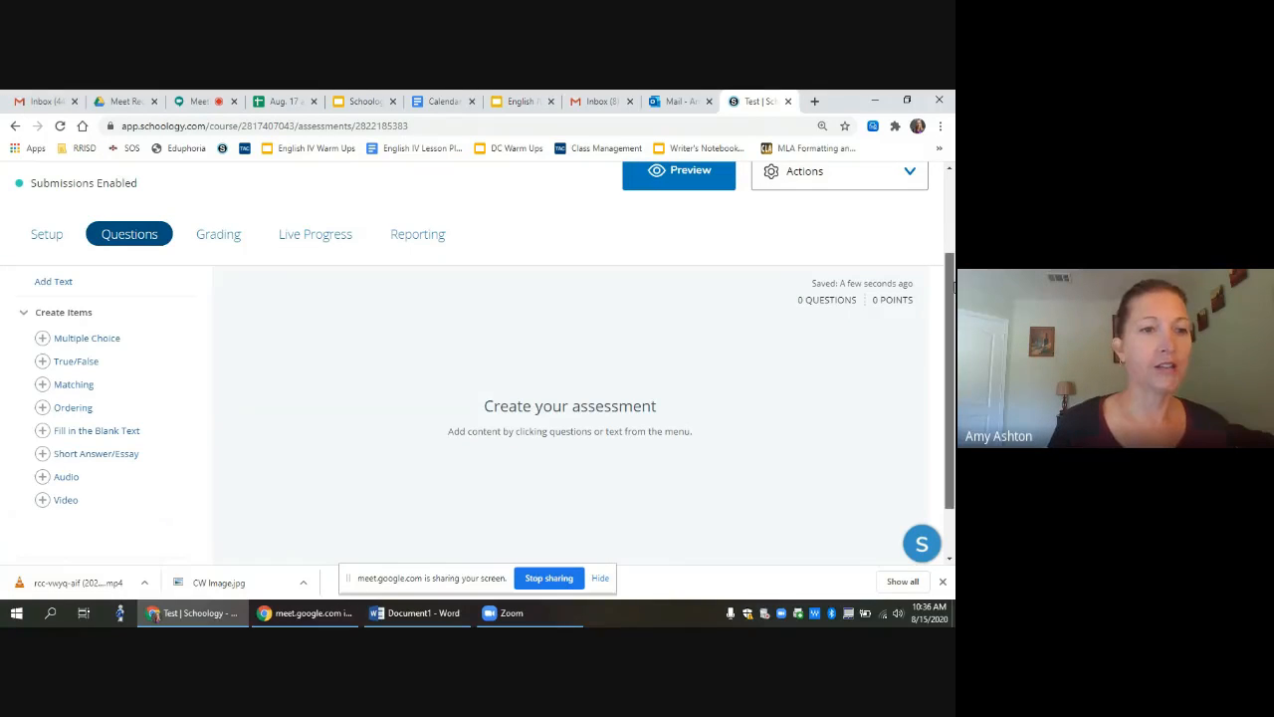
drag(953, 287, 954, 325)
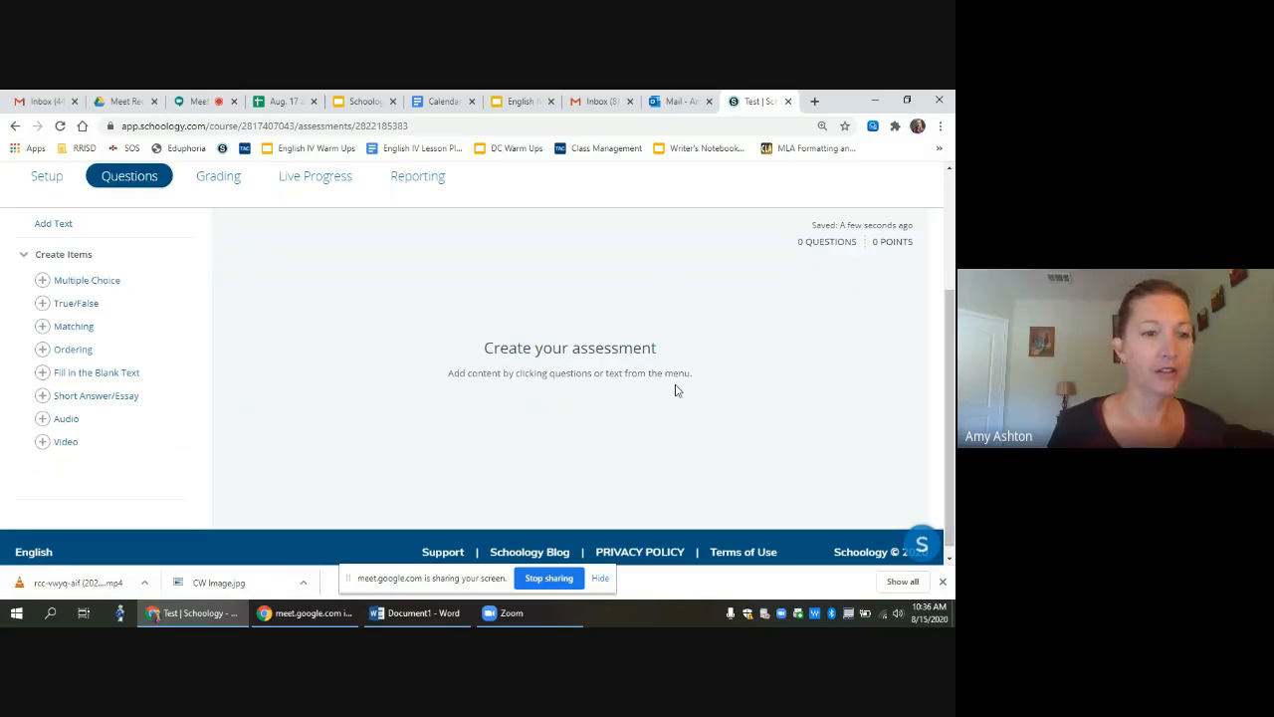
click(66, 444)
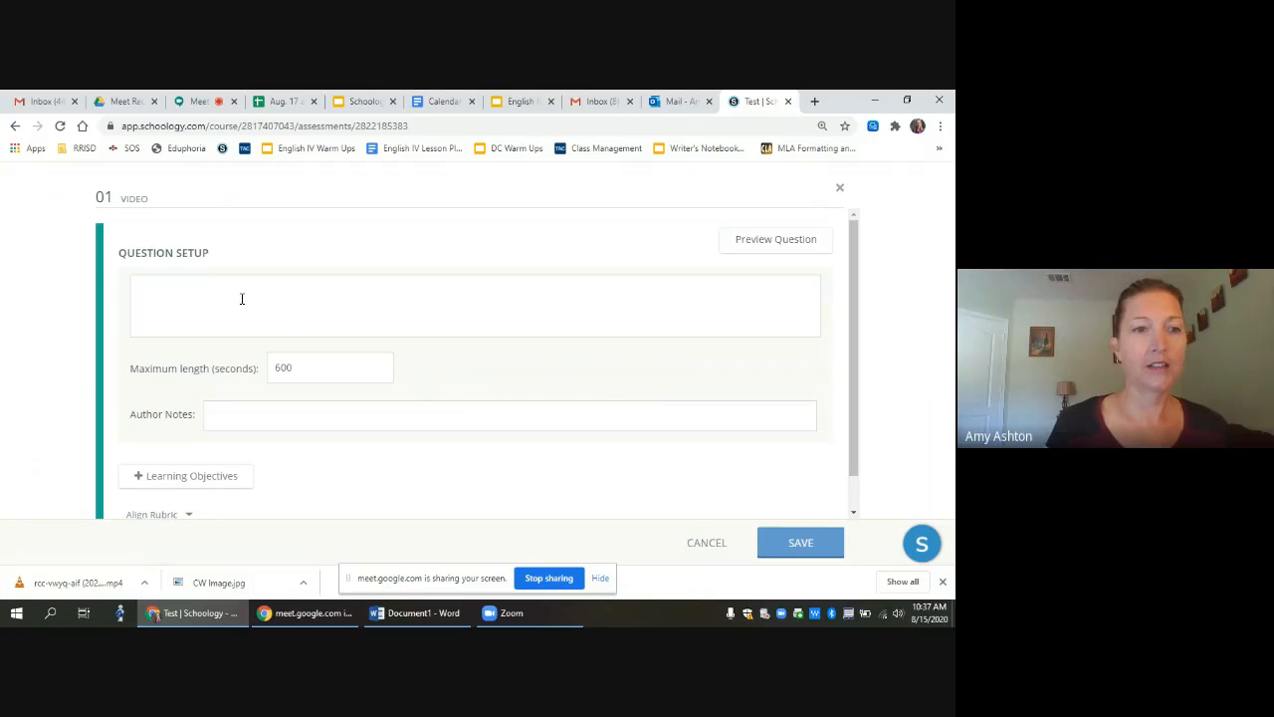
click(241, 298)
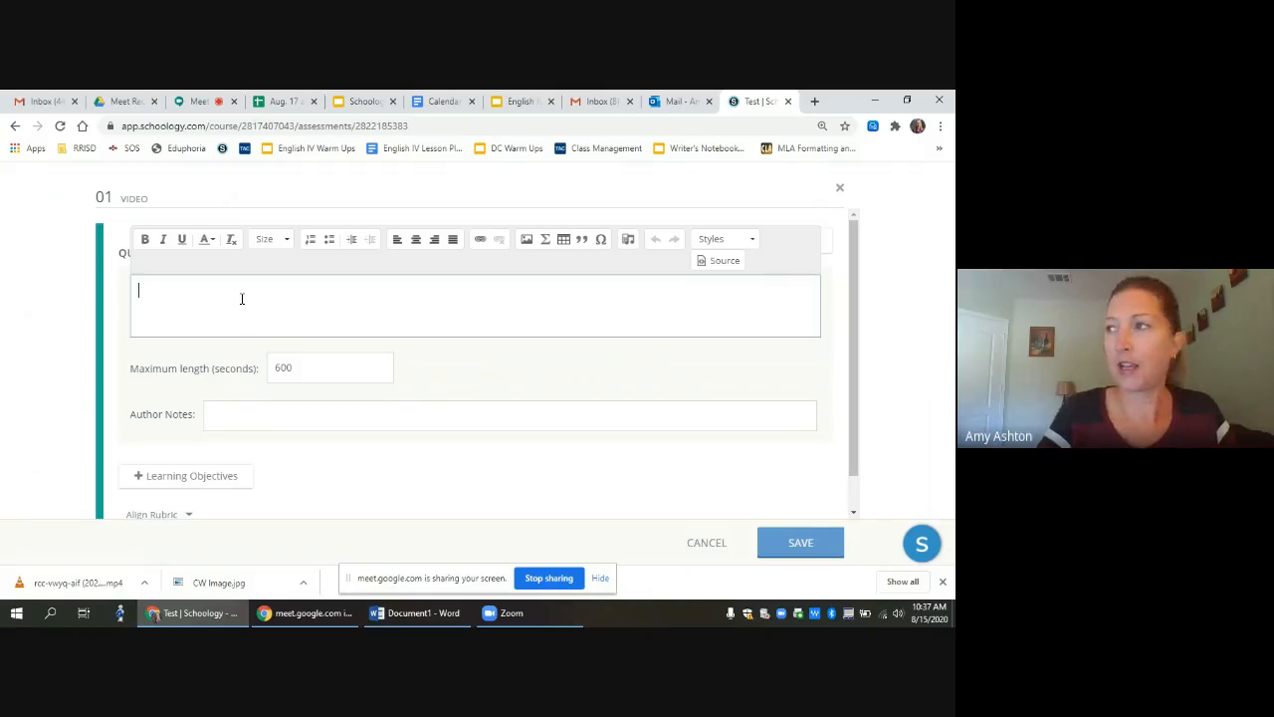
text(Wha)
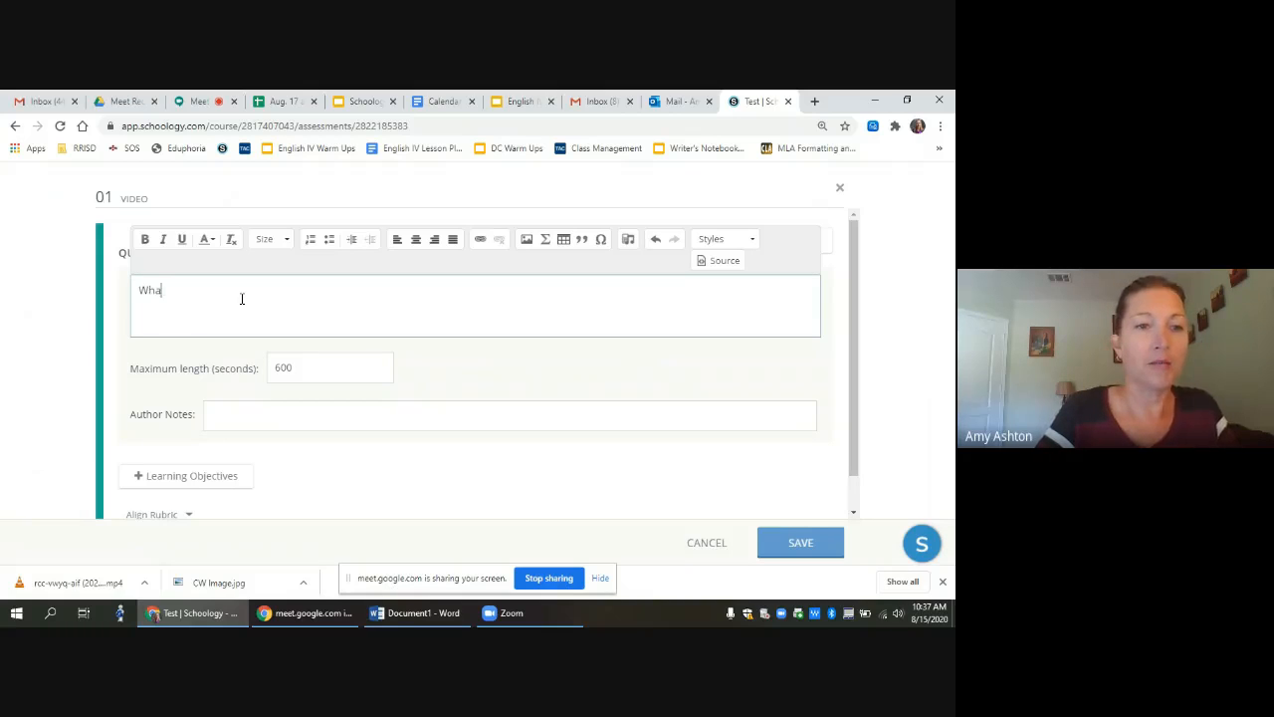
text(t is your name?)
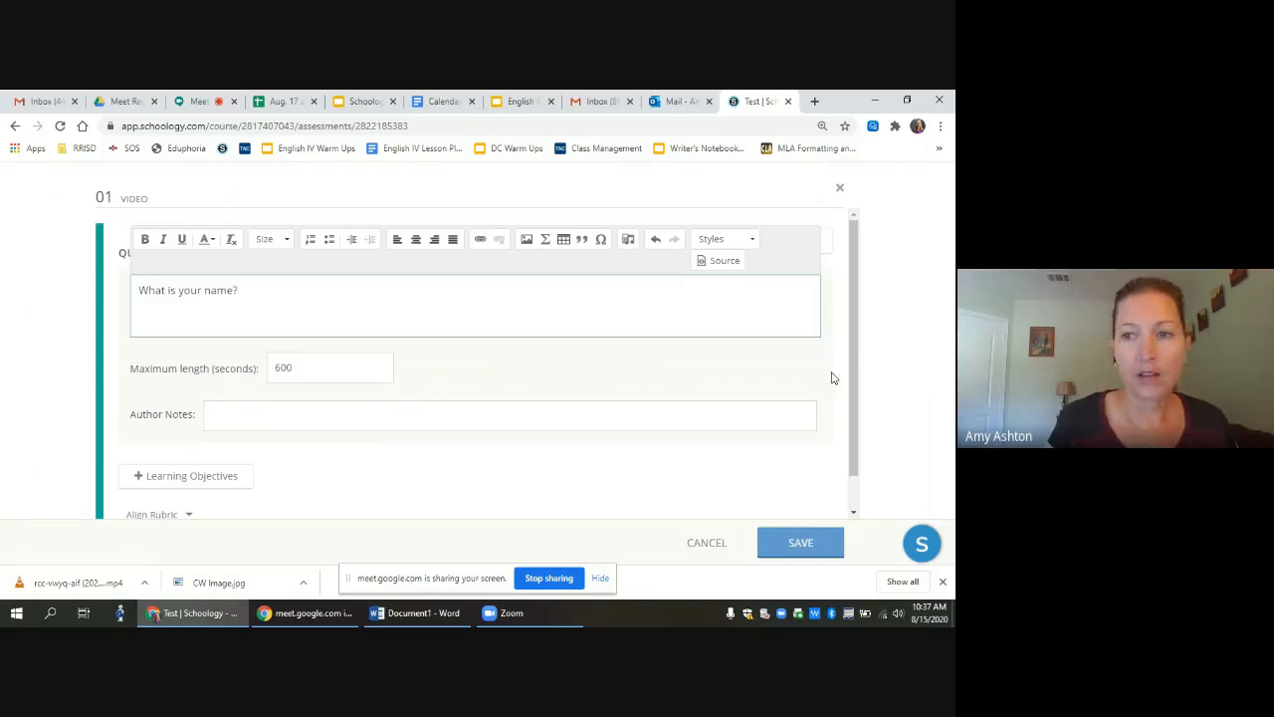
drag(854, 365, 855, 410)
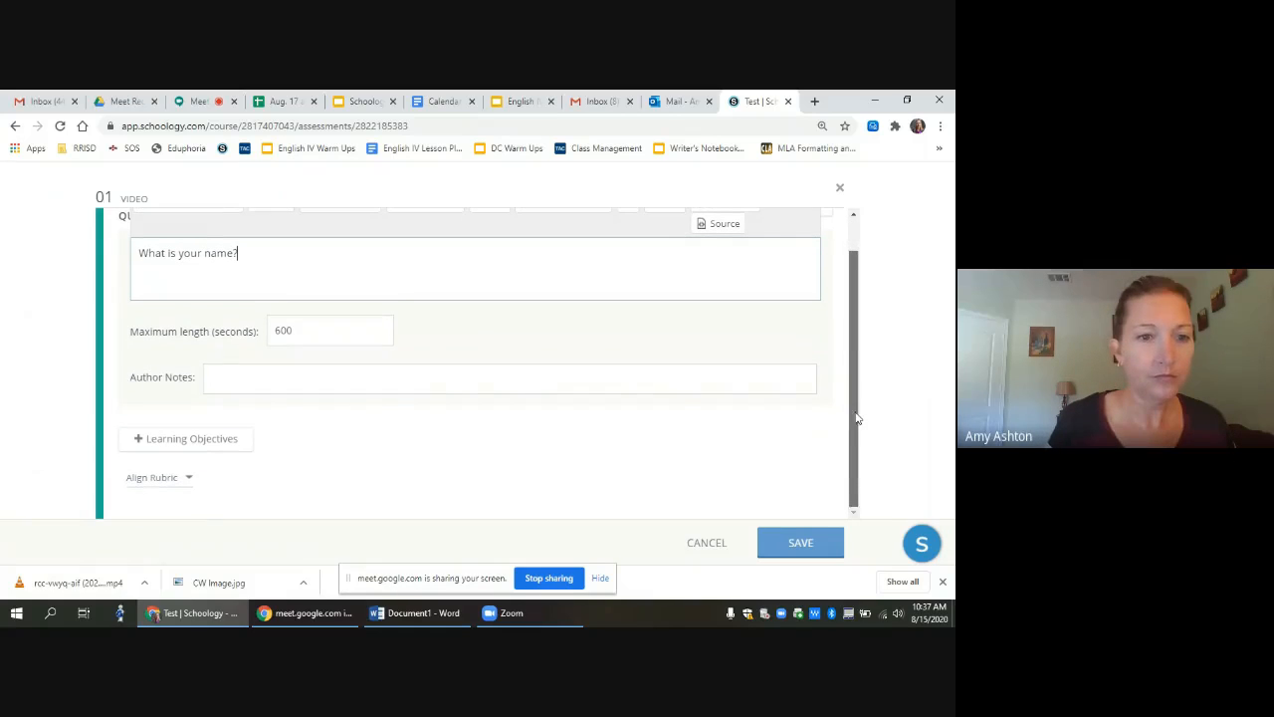
click(213, 386)
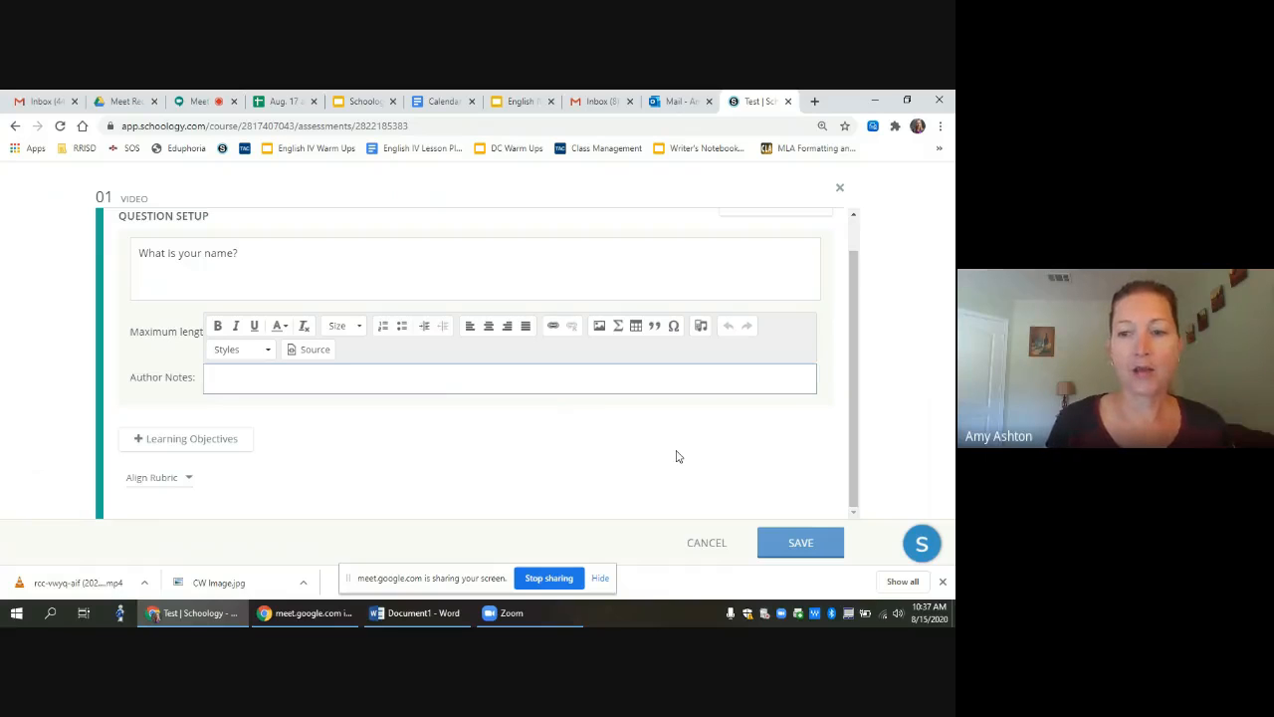
click(801, 542)
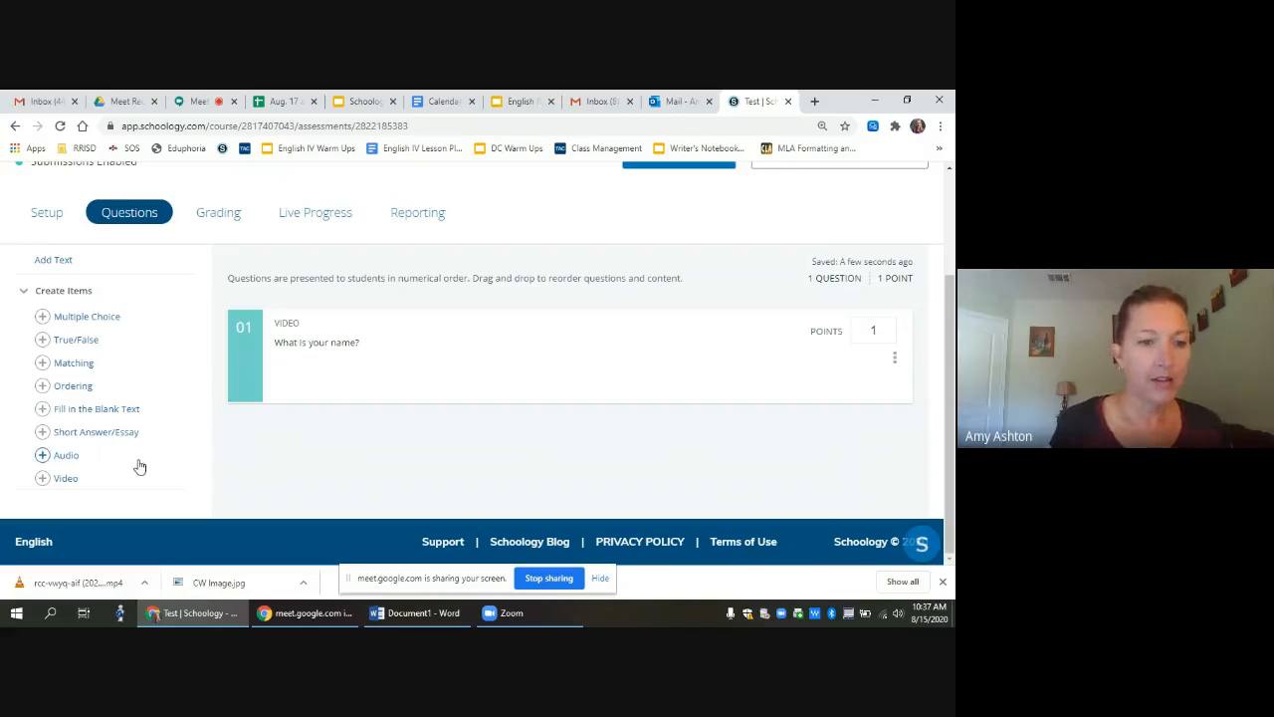
Step: Add and save an Audio question 'What is your favorite color?' as question 02
click(66, 456)
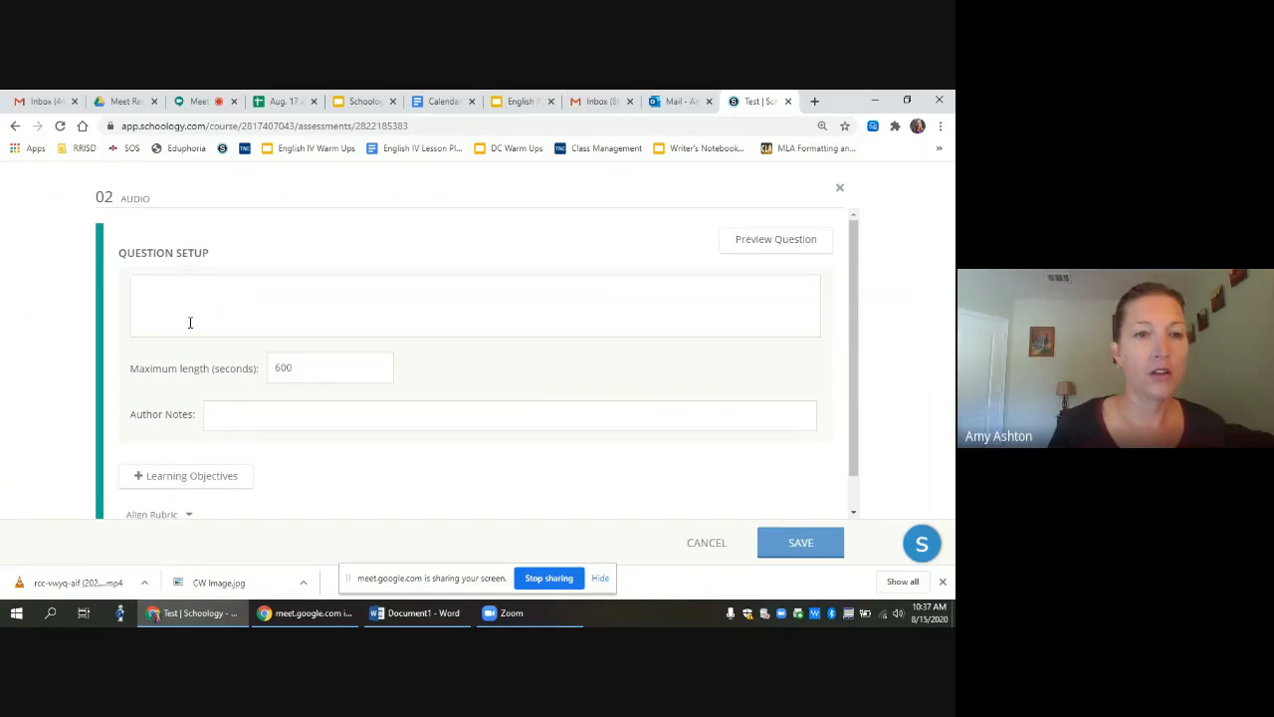
click(186, 302)
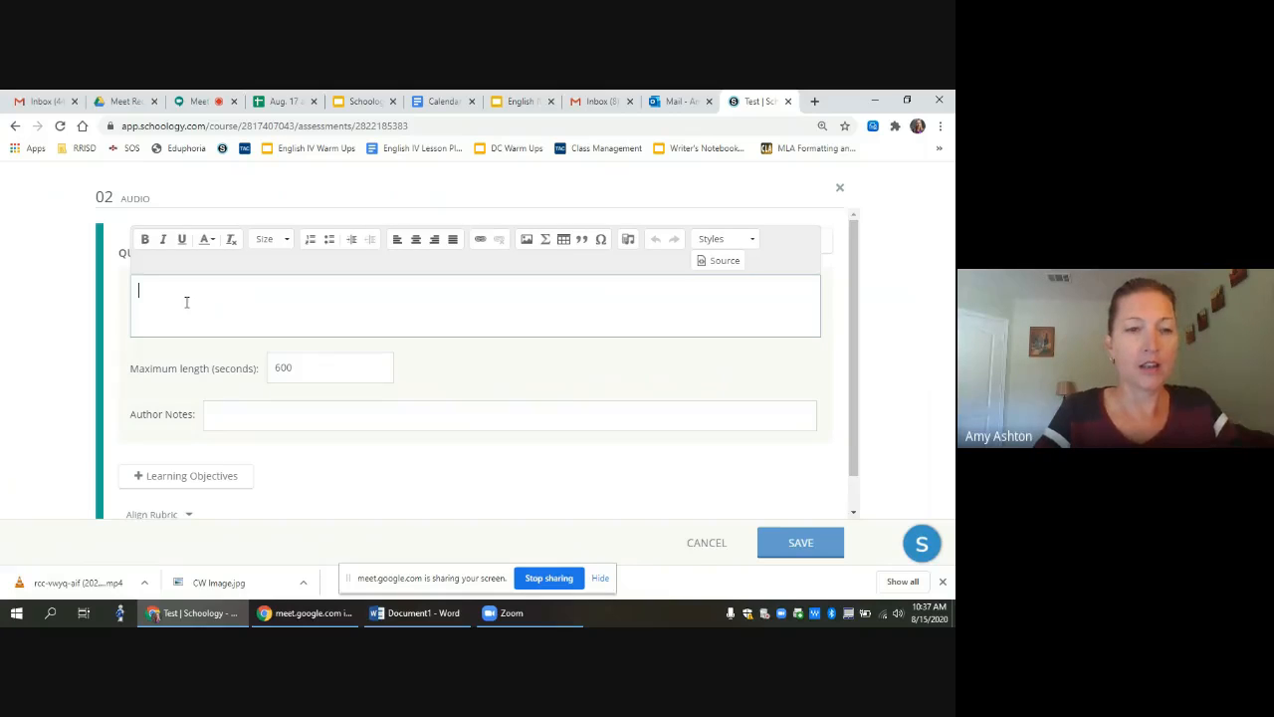
text(What is your fav)
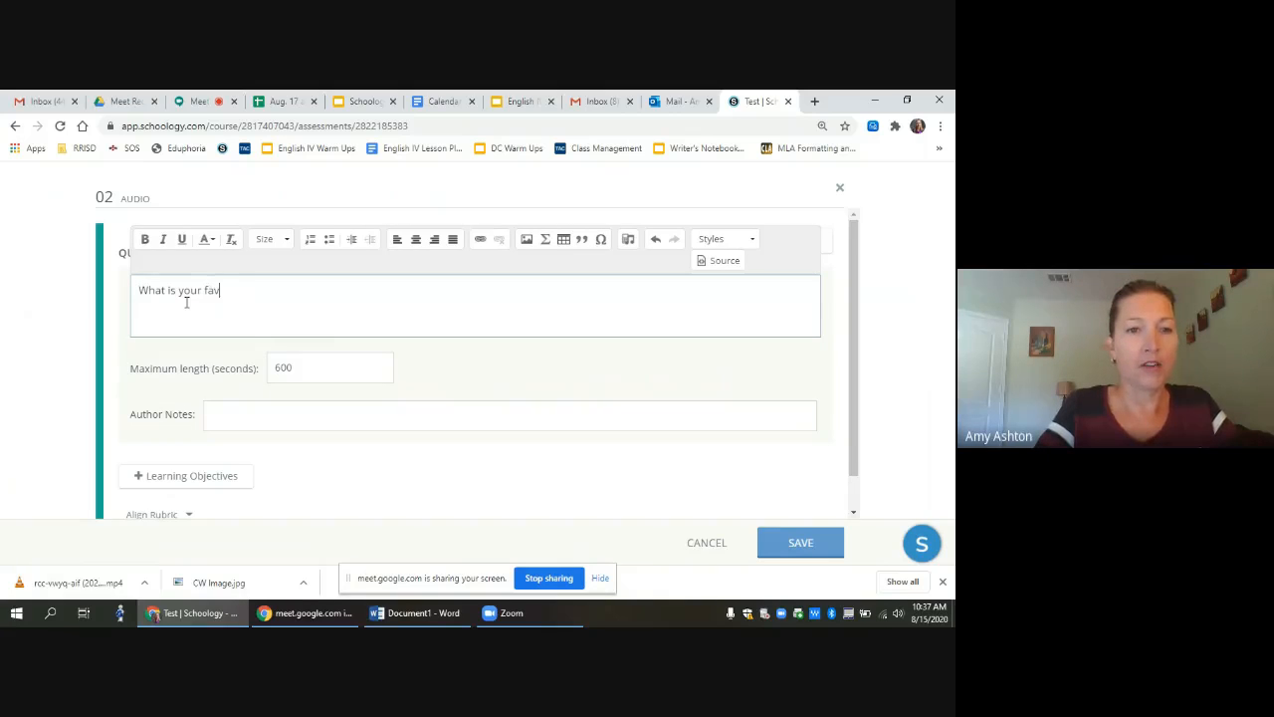
text(ori)
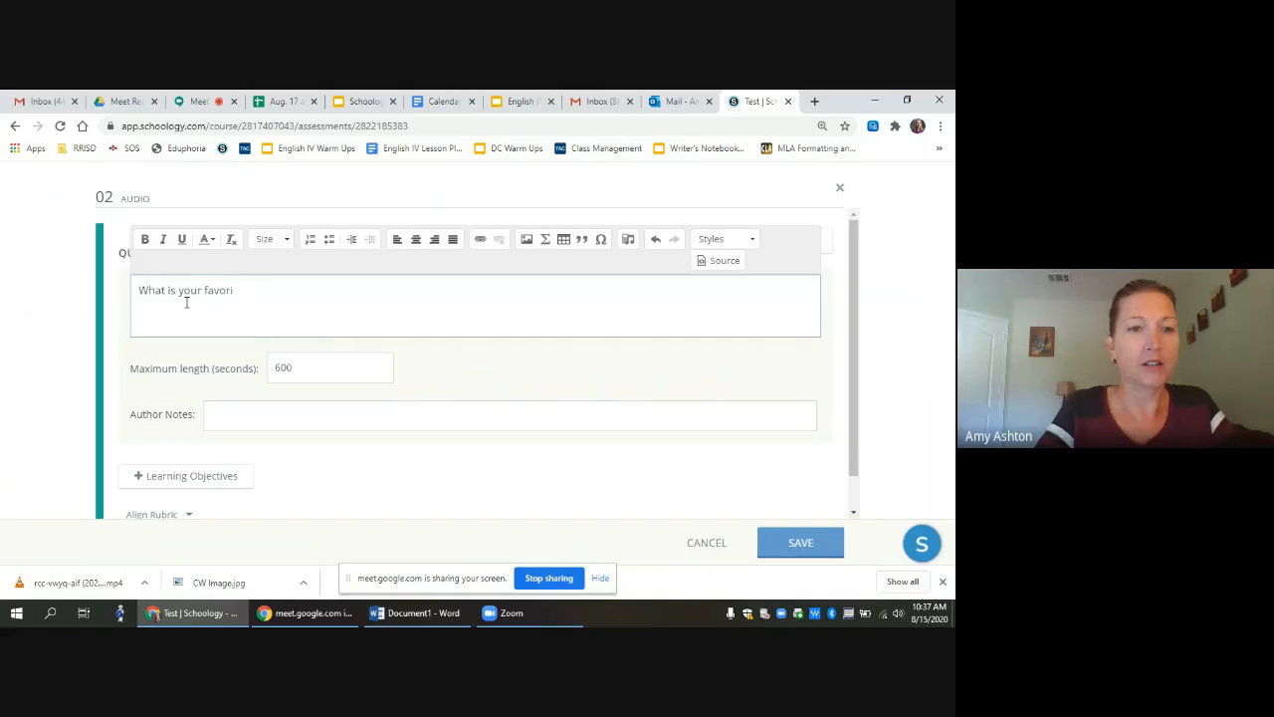
text(te color?)
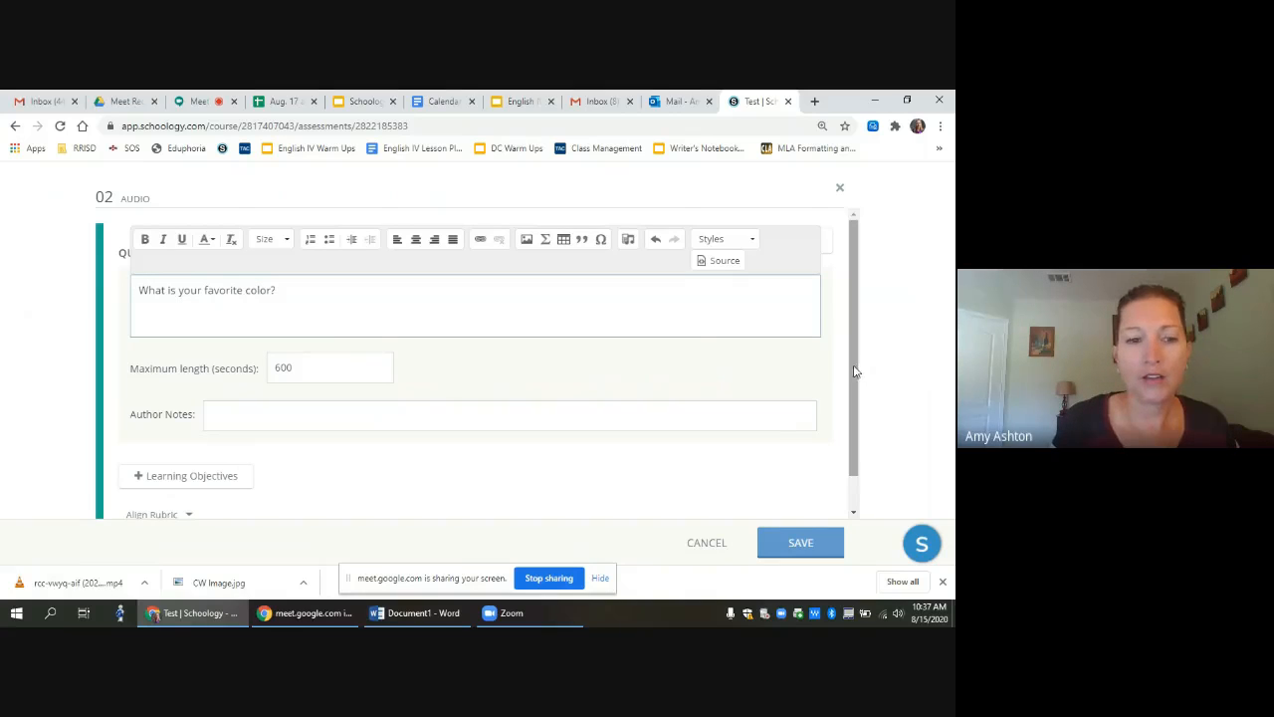
drag(853, 370, 857, 407)
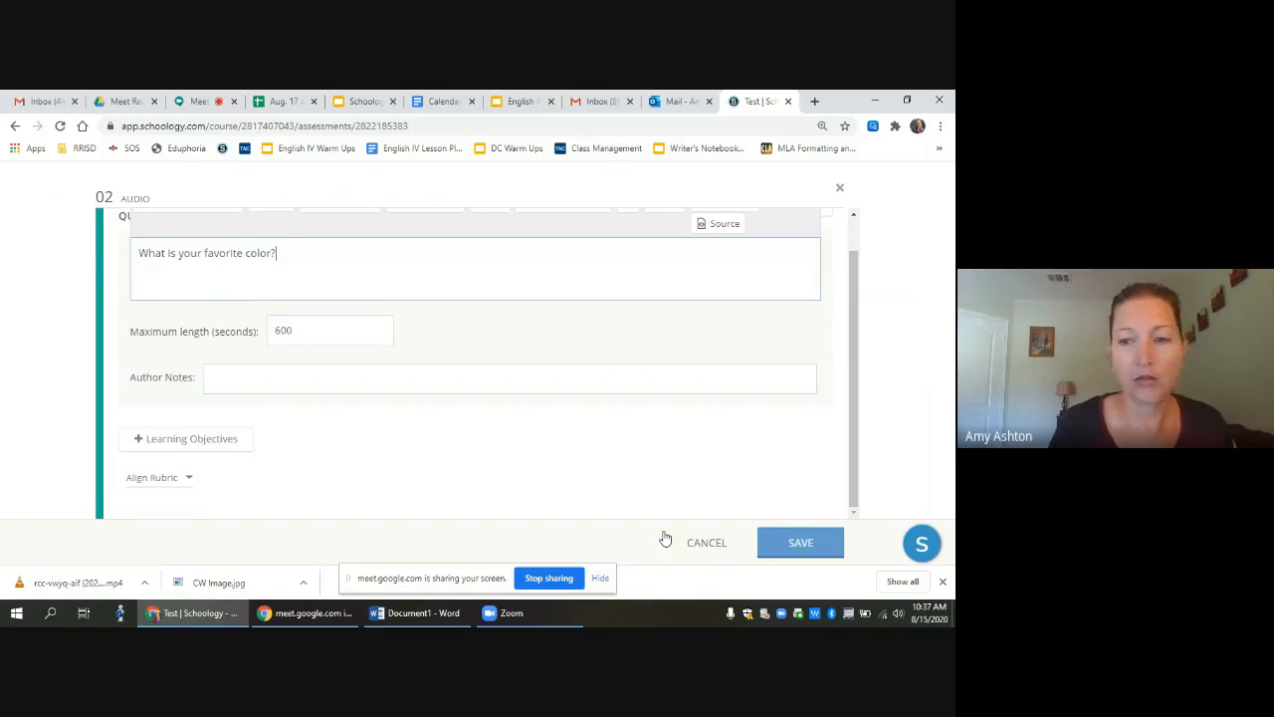
click(799, 544)
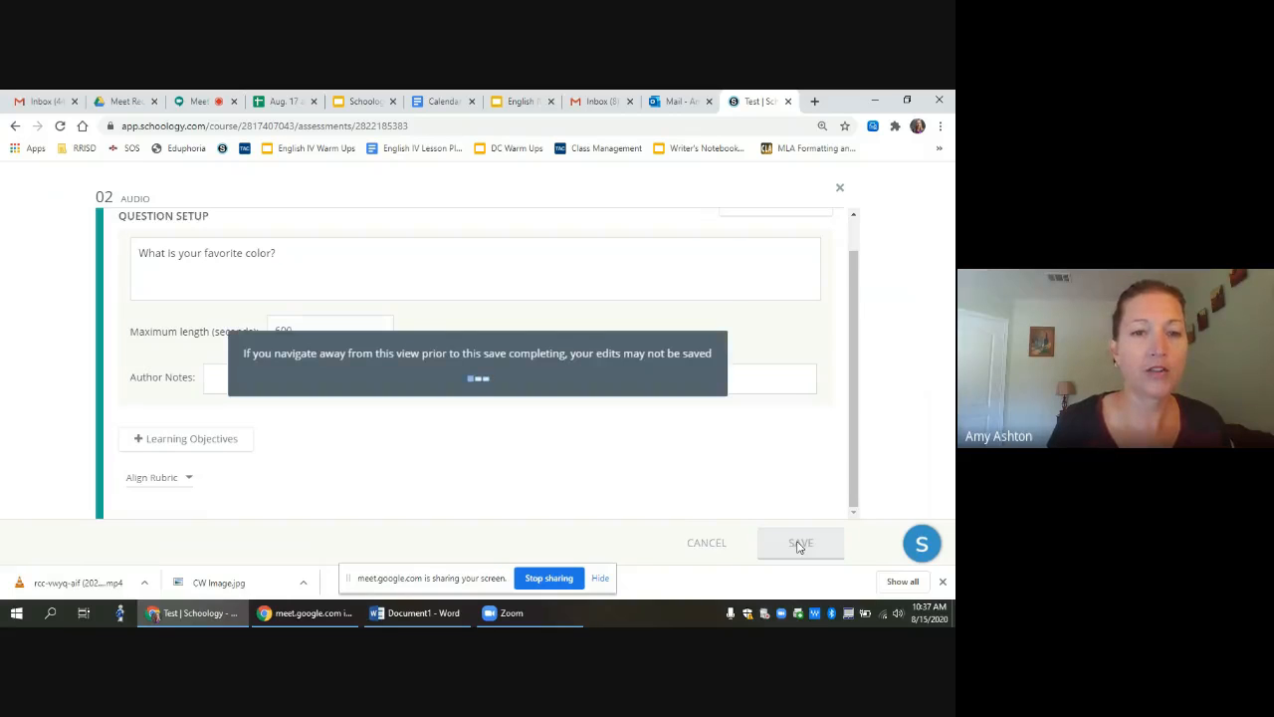
scroll(463, 509, down, 1)
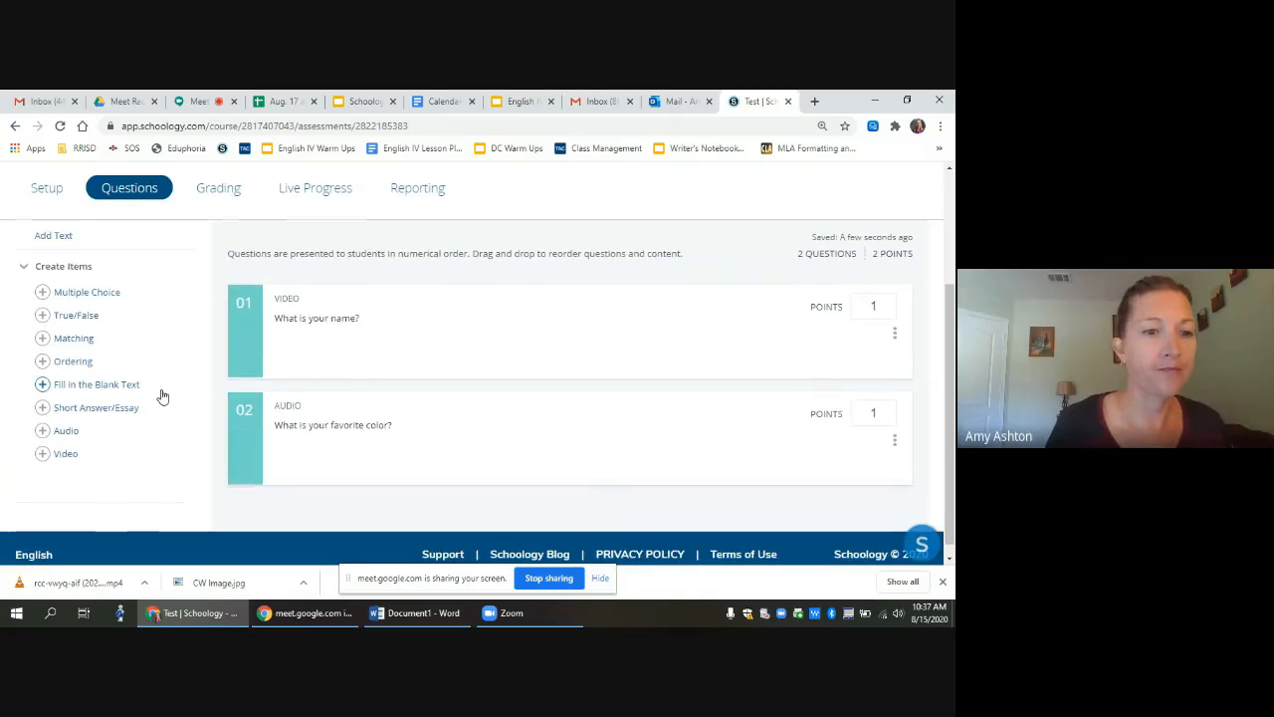
Step: Add and save Short Answer/Essay question 'Write a paragraph about how much you love English class.'
click(96, 410)
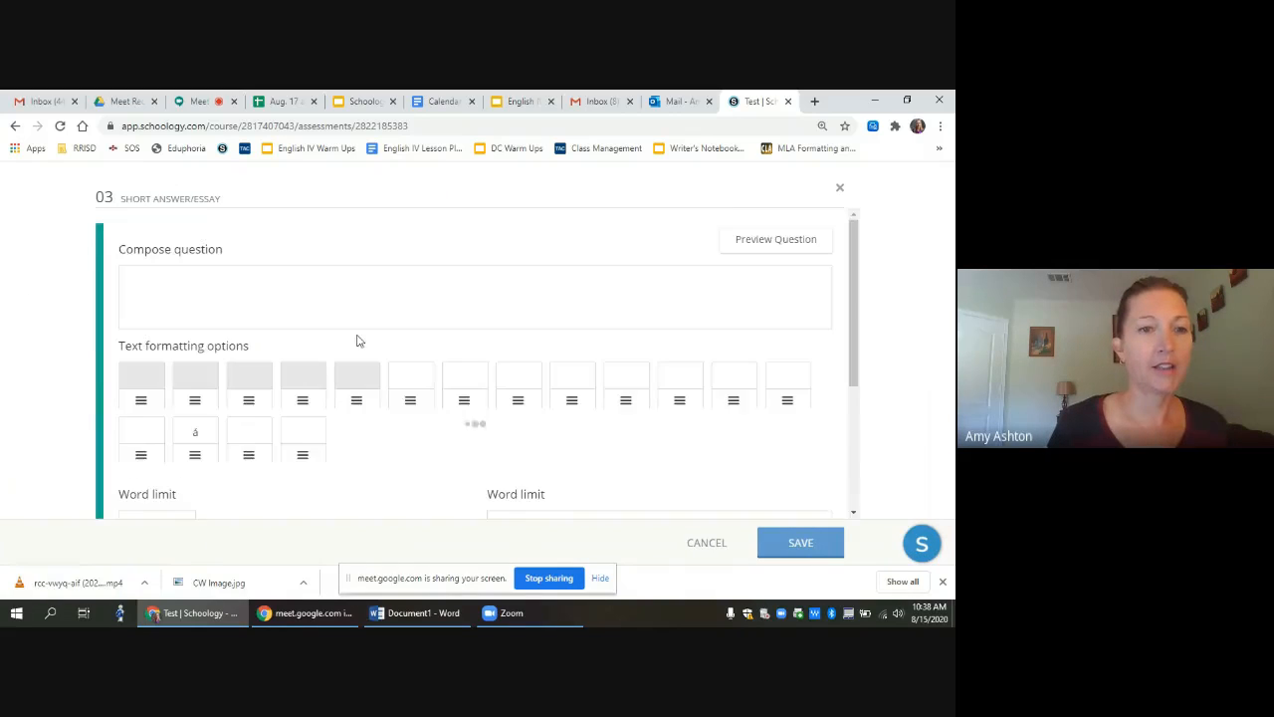
click(182, 288)
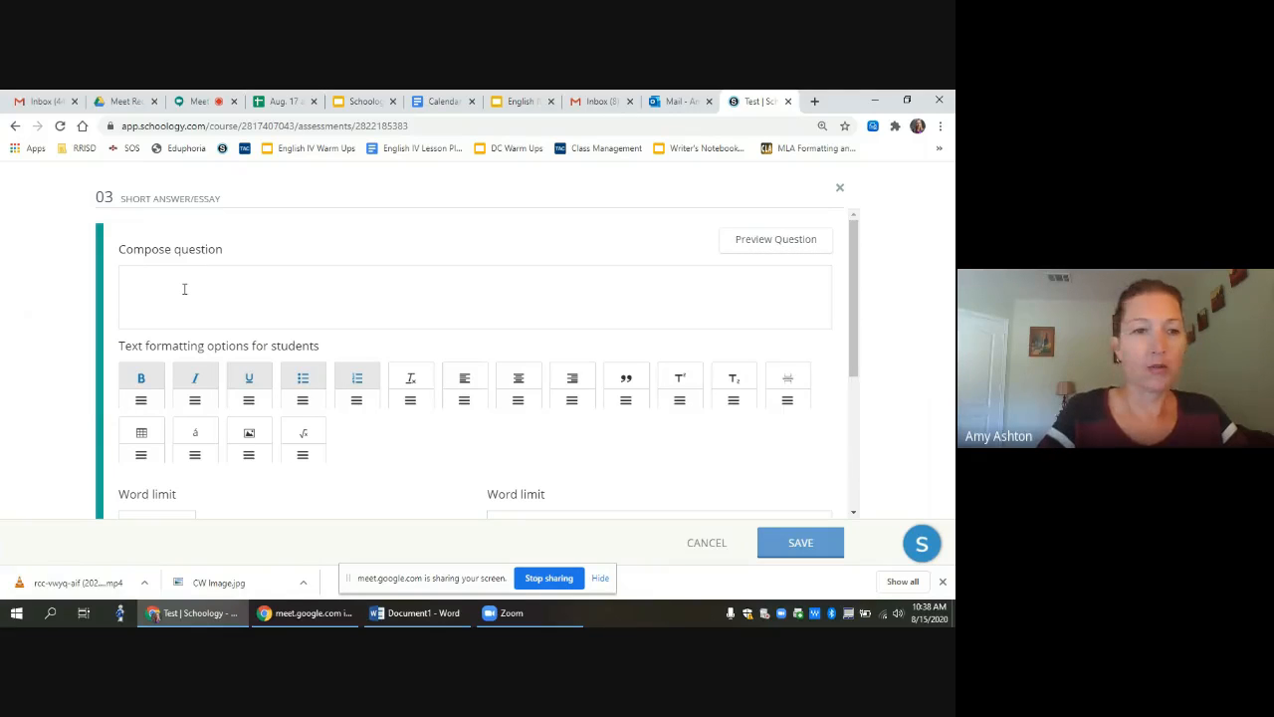
click(183, 288)
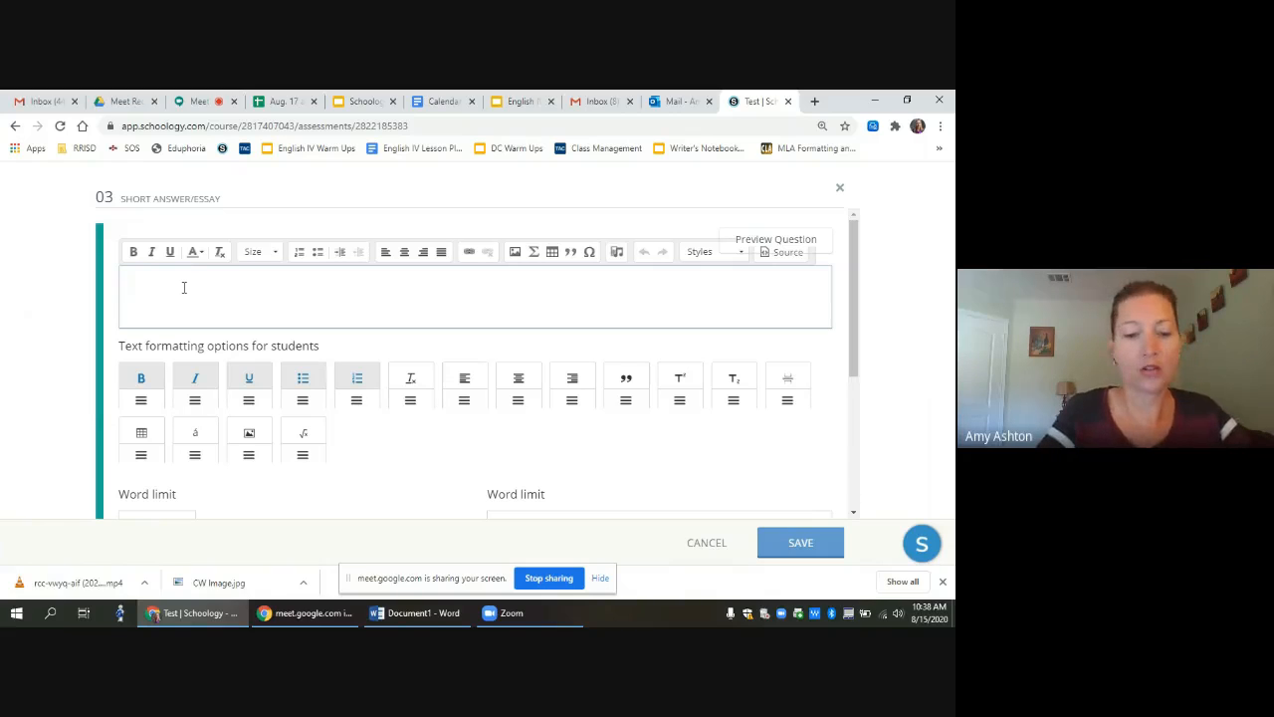
text(Write a pa)
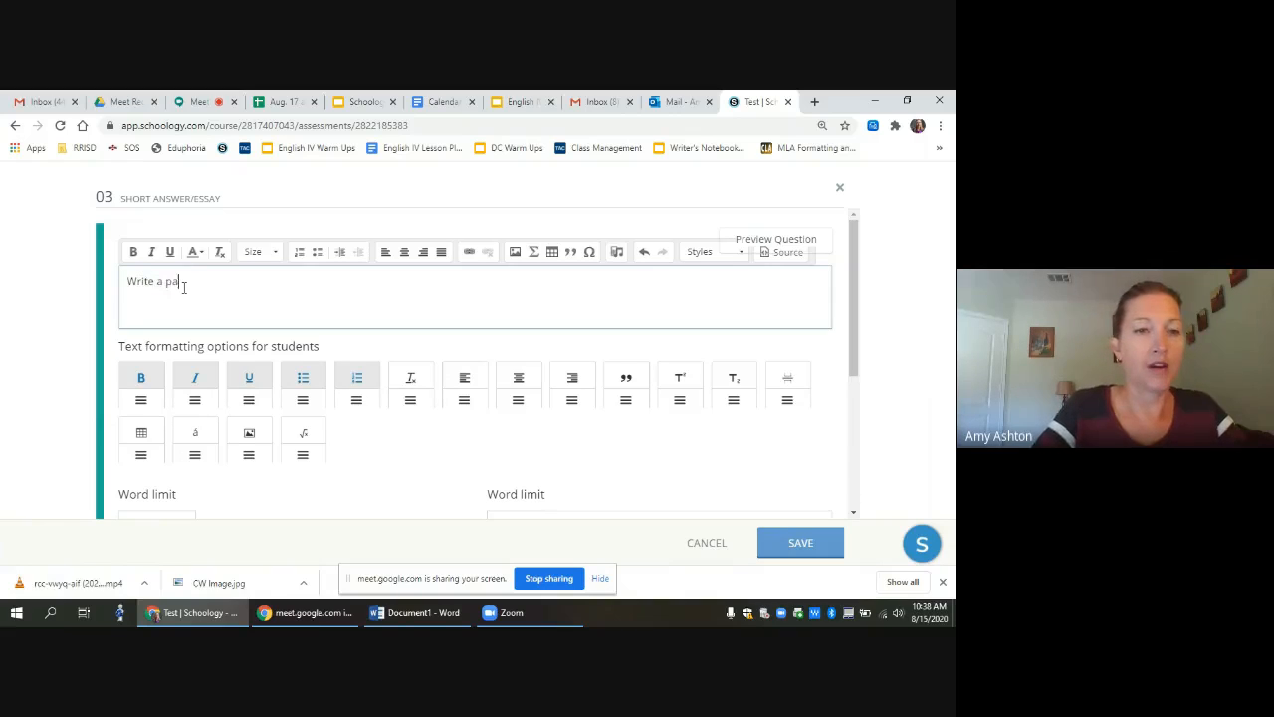
text(ragraph about )
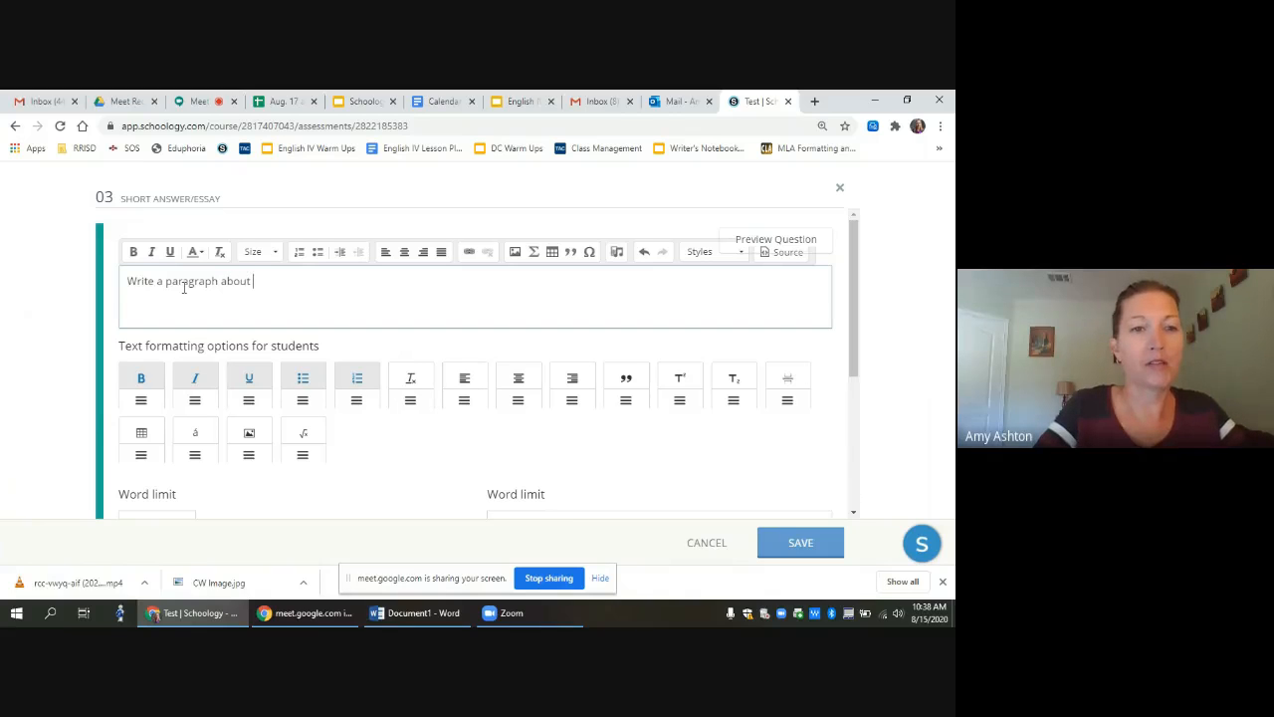
text(how much you lov)
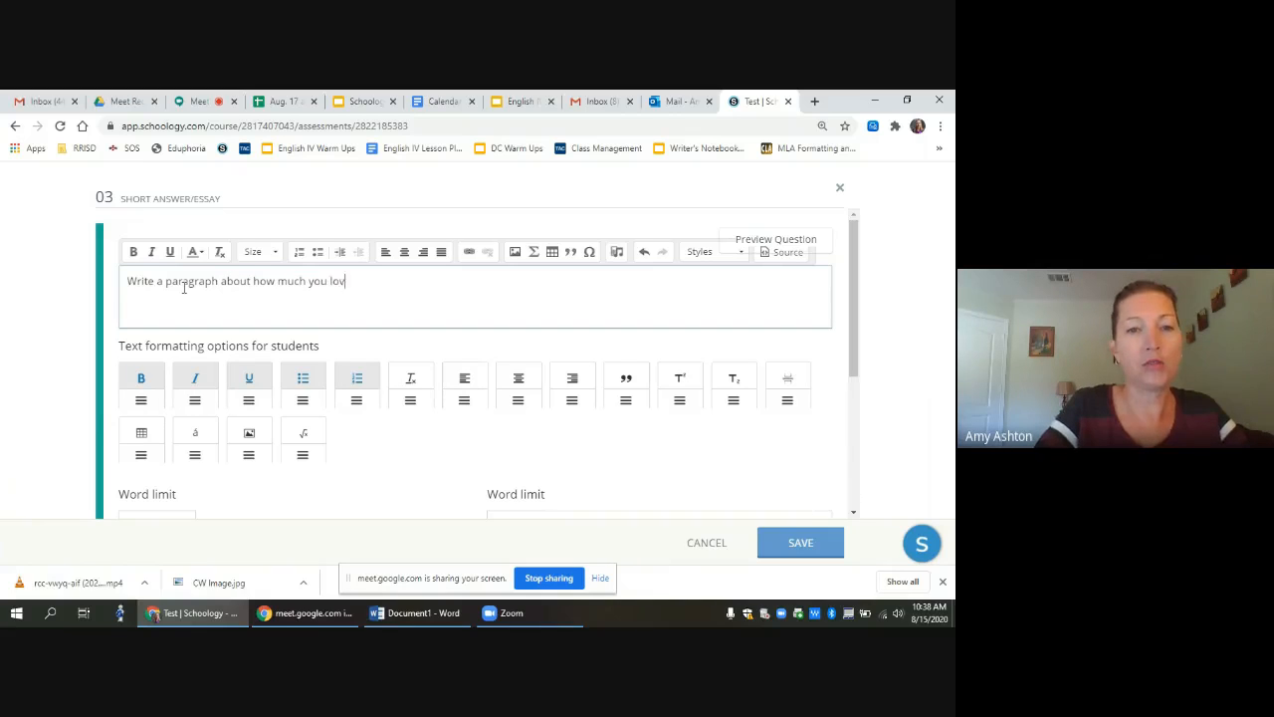
text(e English class.)
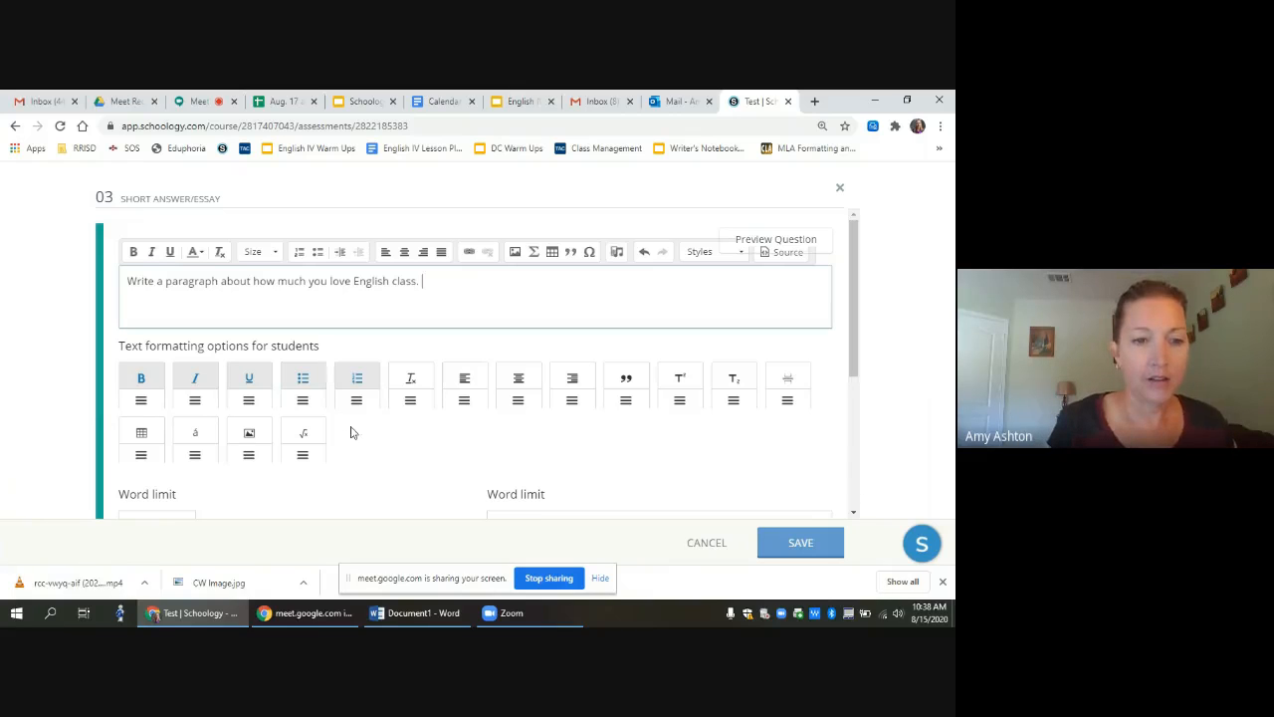
scroll(852, 339, down, 2)
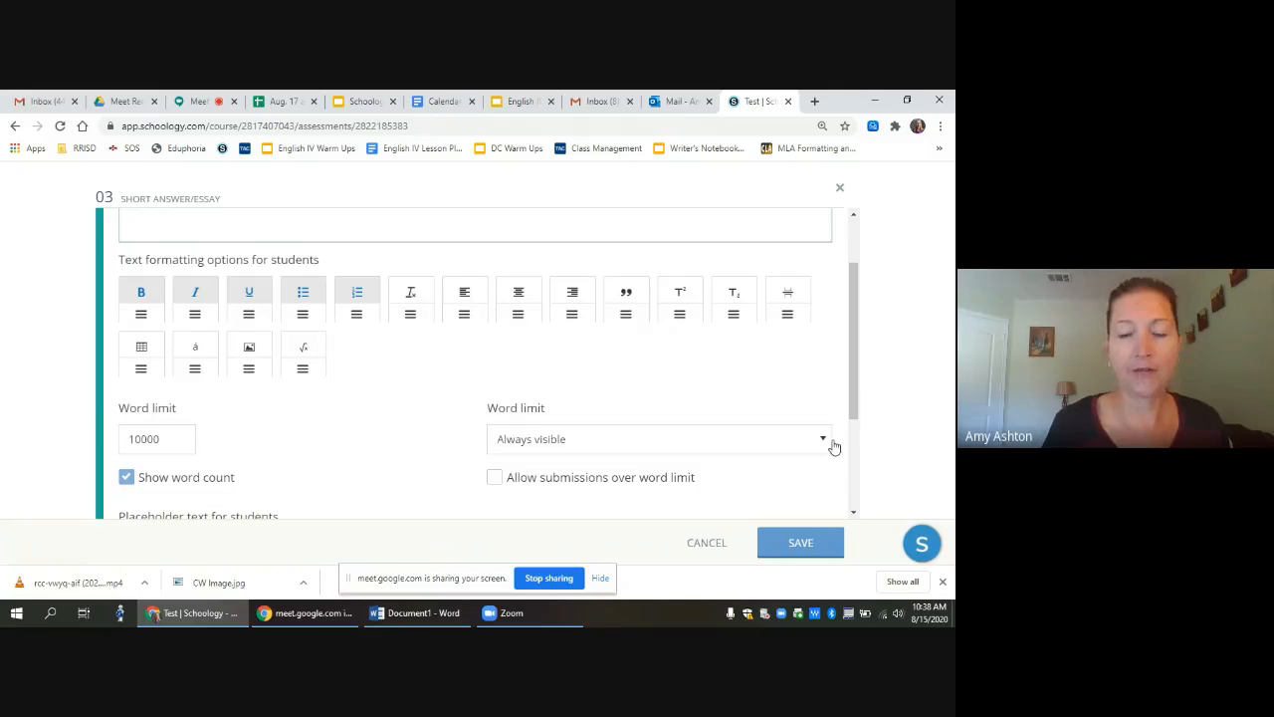
drag(854, 364, 854, 314)
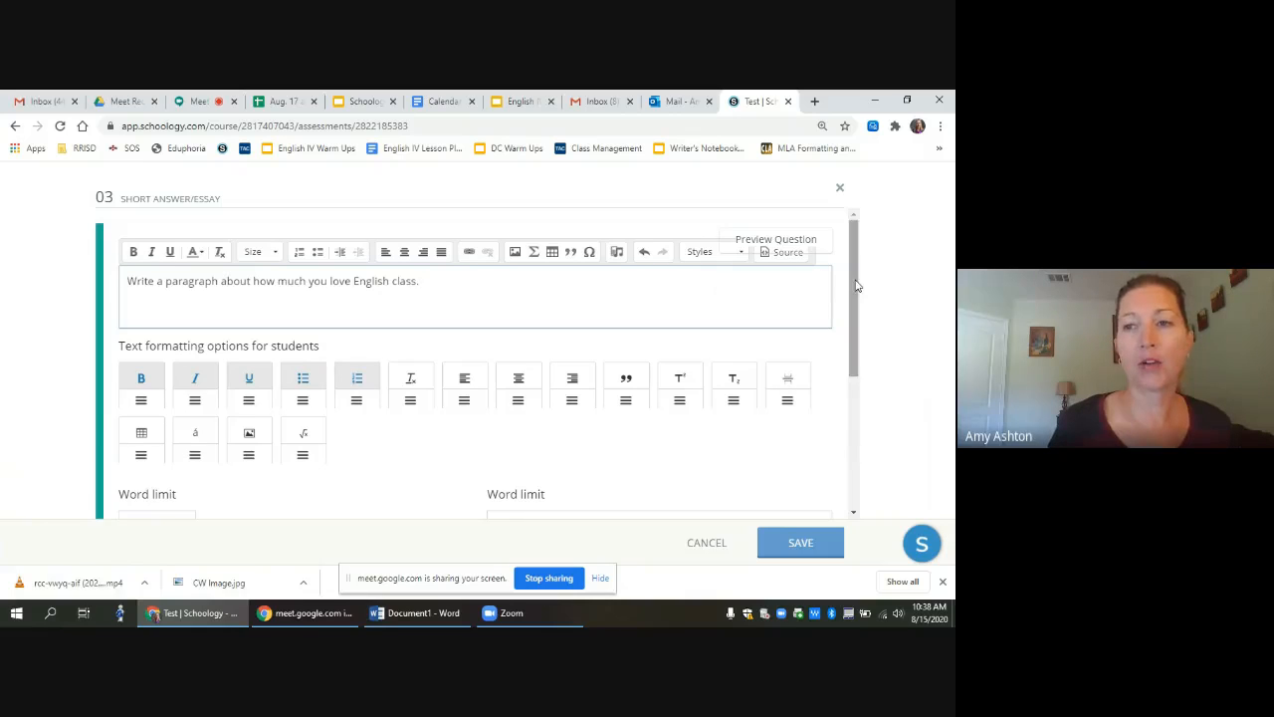
drag(857, 284, 864, 423)
click(800, 550)
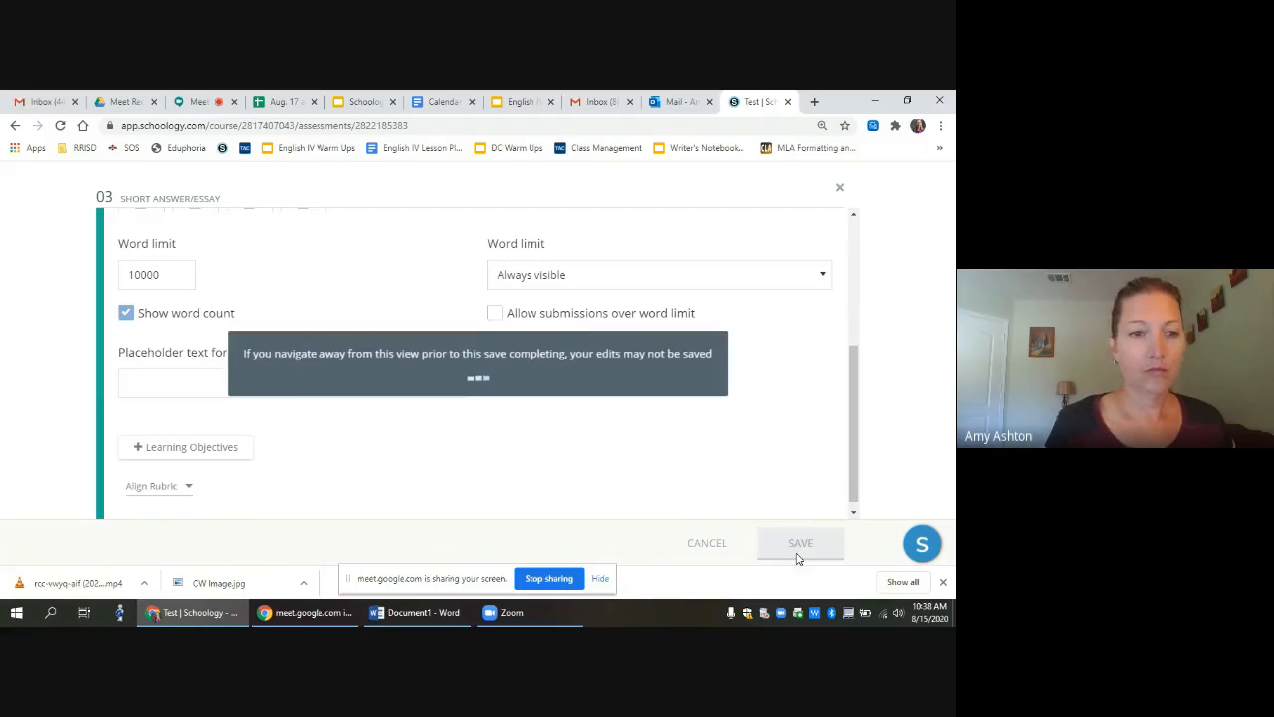
scroll(798, 560, down, 2)
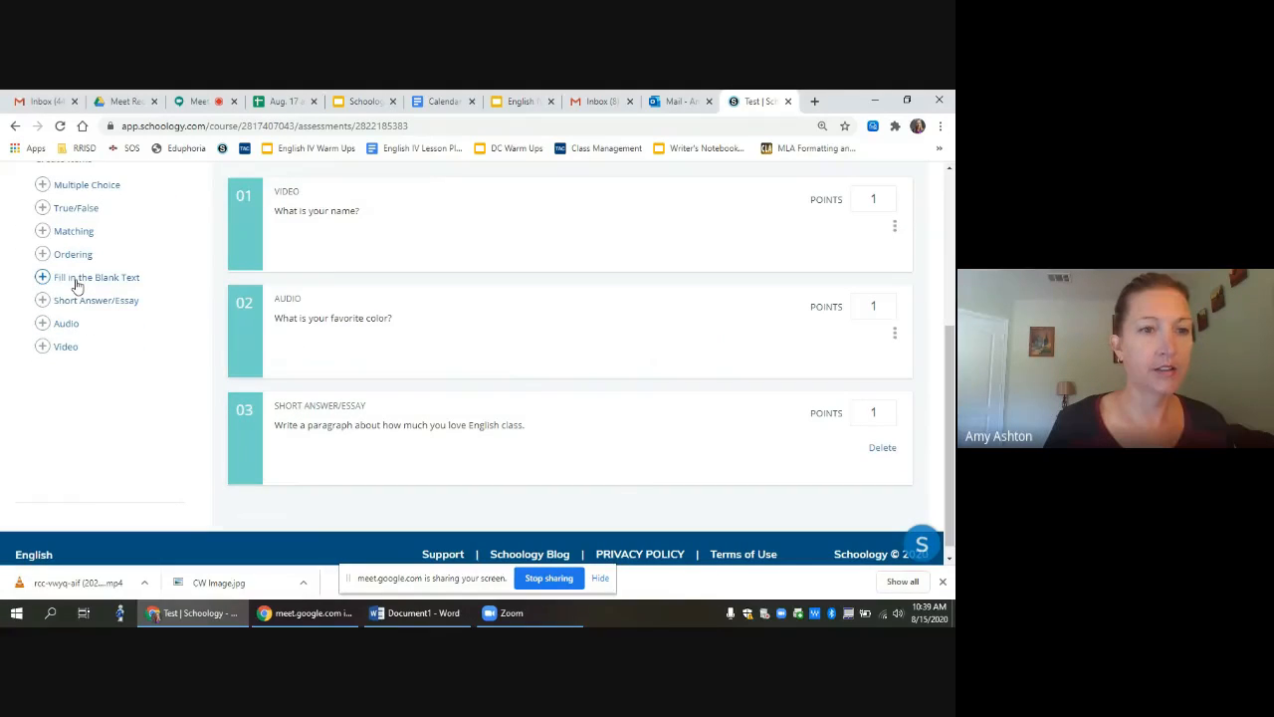
Step: Write Fill in the Blank question 'My favorite English teacher is' with two blanks
click(76, 279)
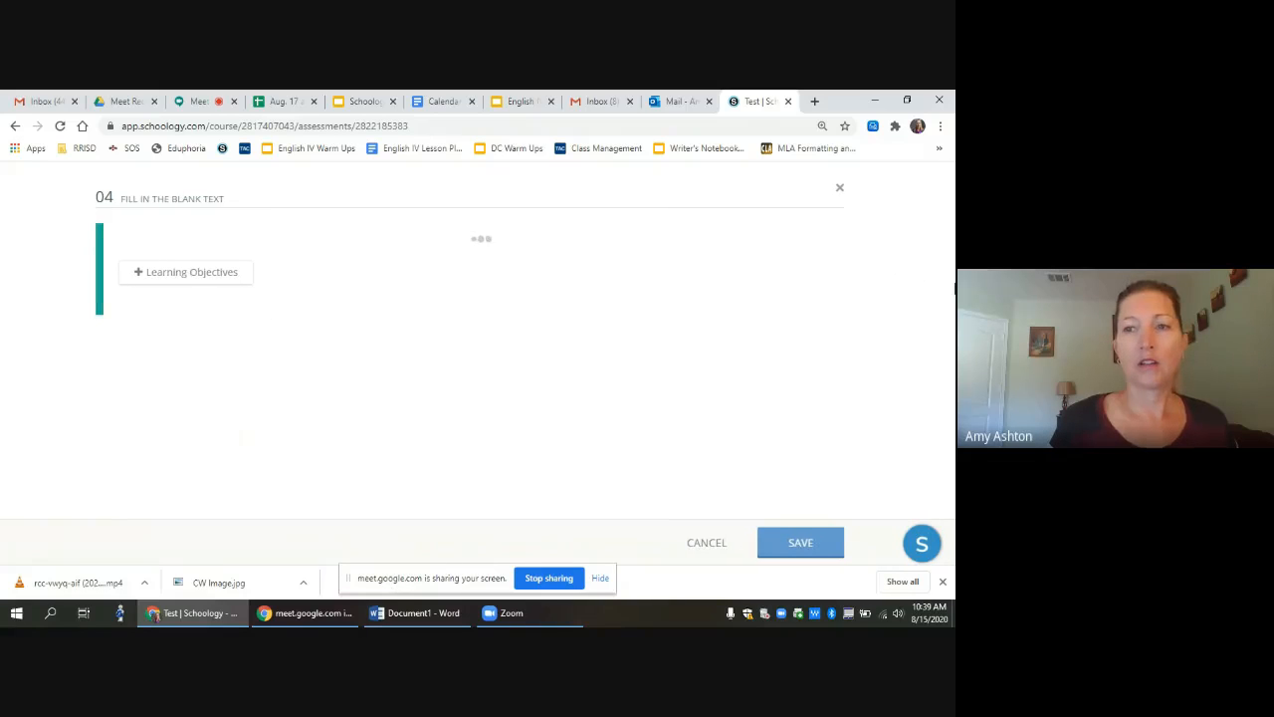
click(216, 319)
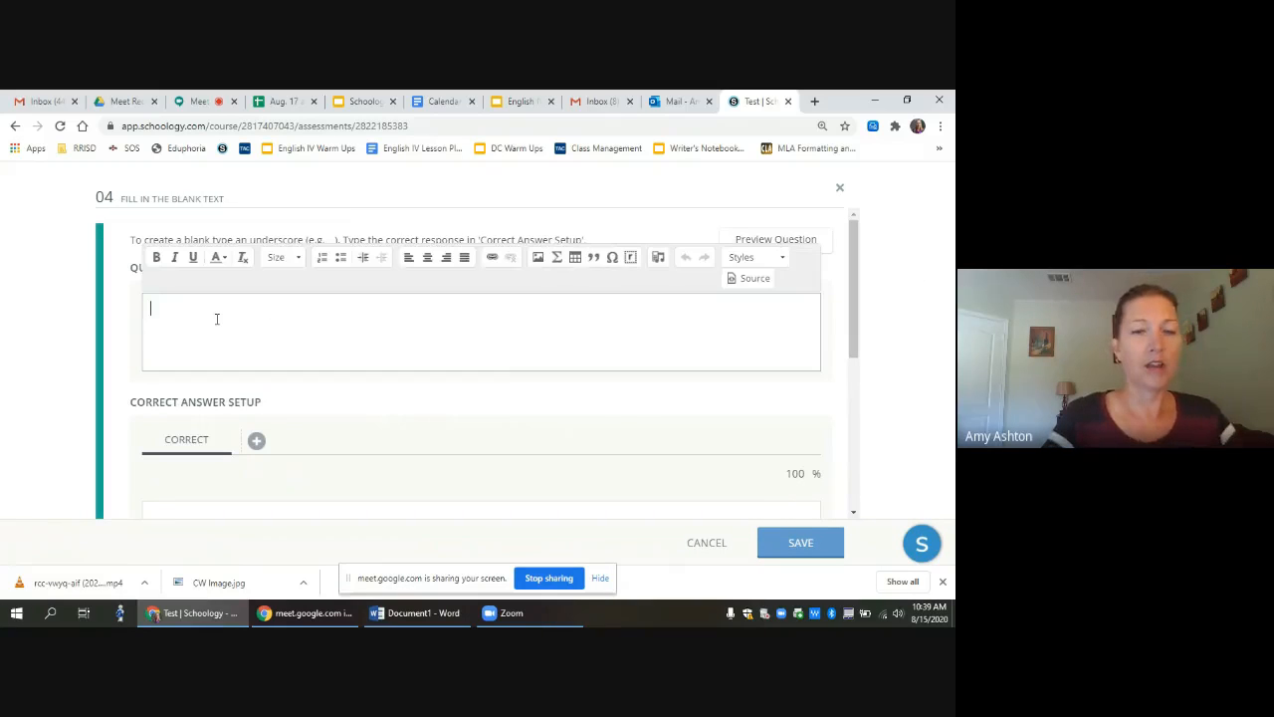
text(My )
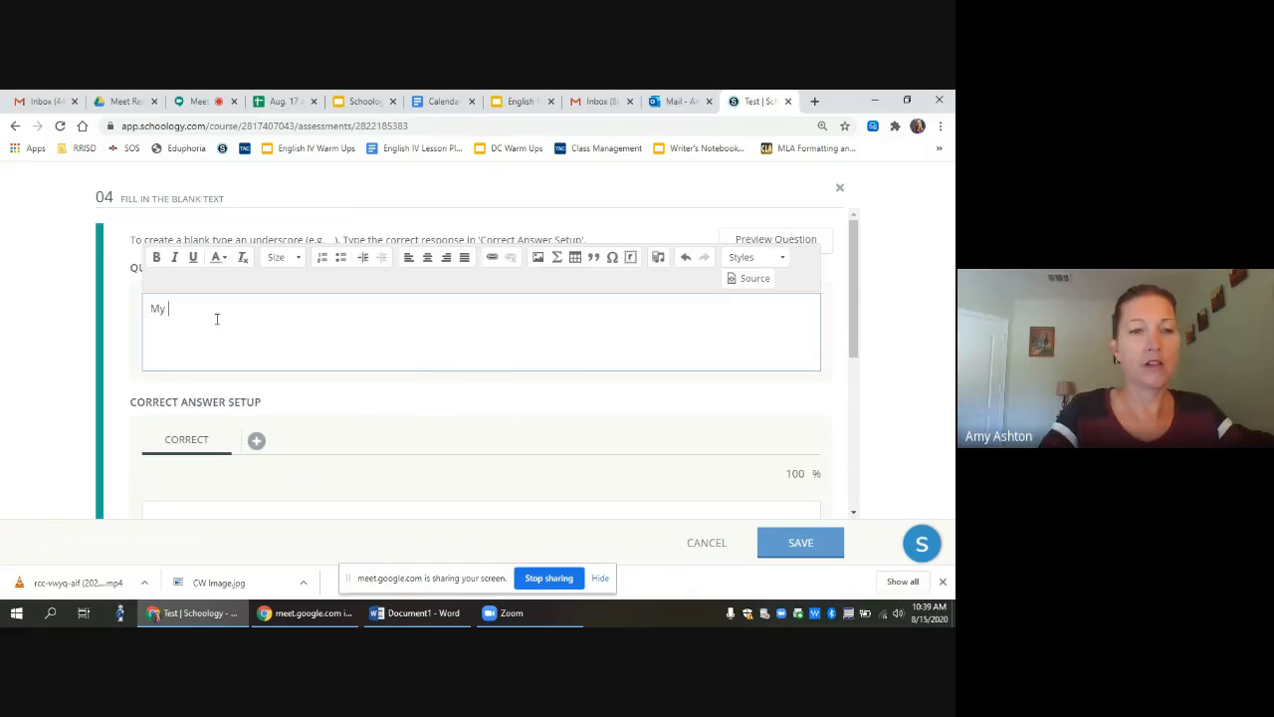
text(favoo)
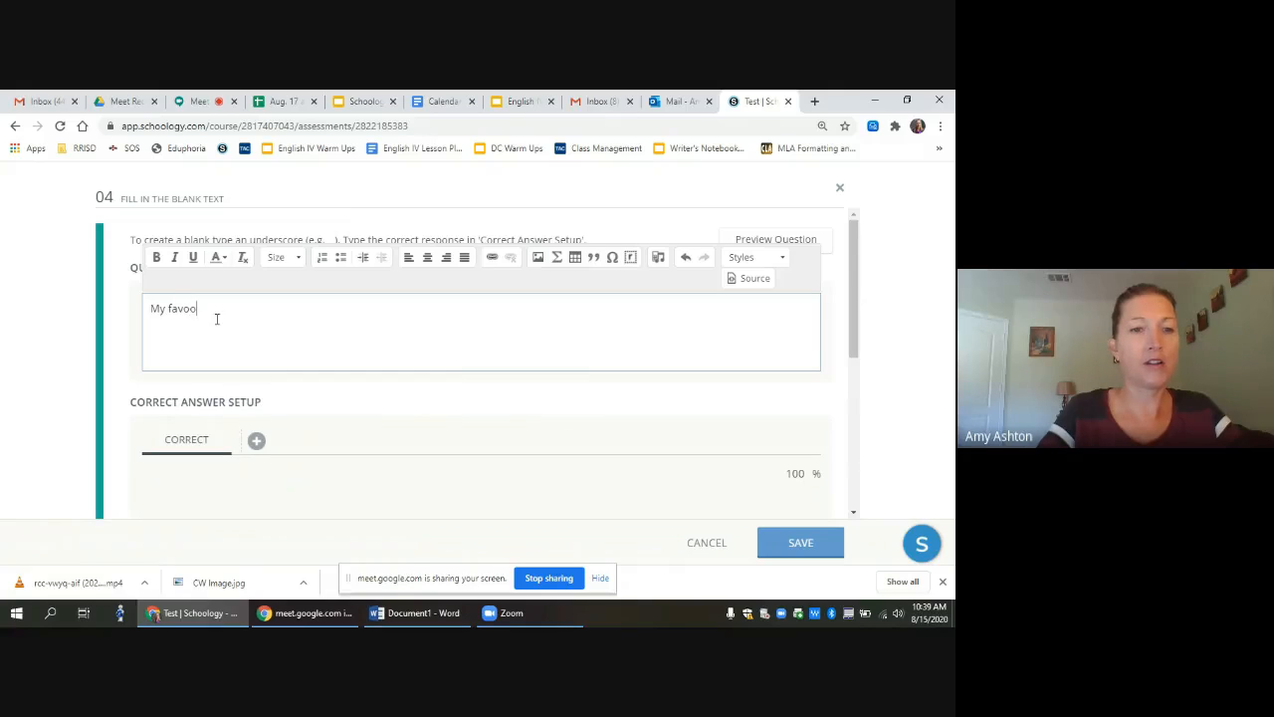
text(r)
key(BackSpace)
key(BackSpace)
text(rite Englis)
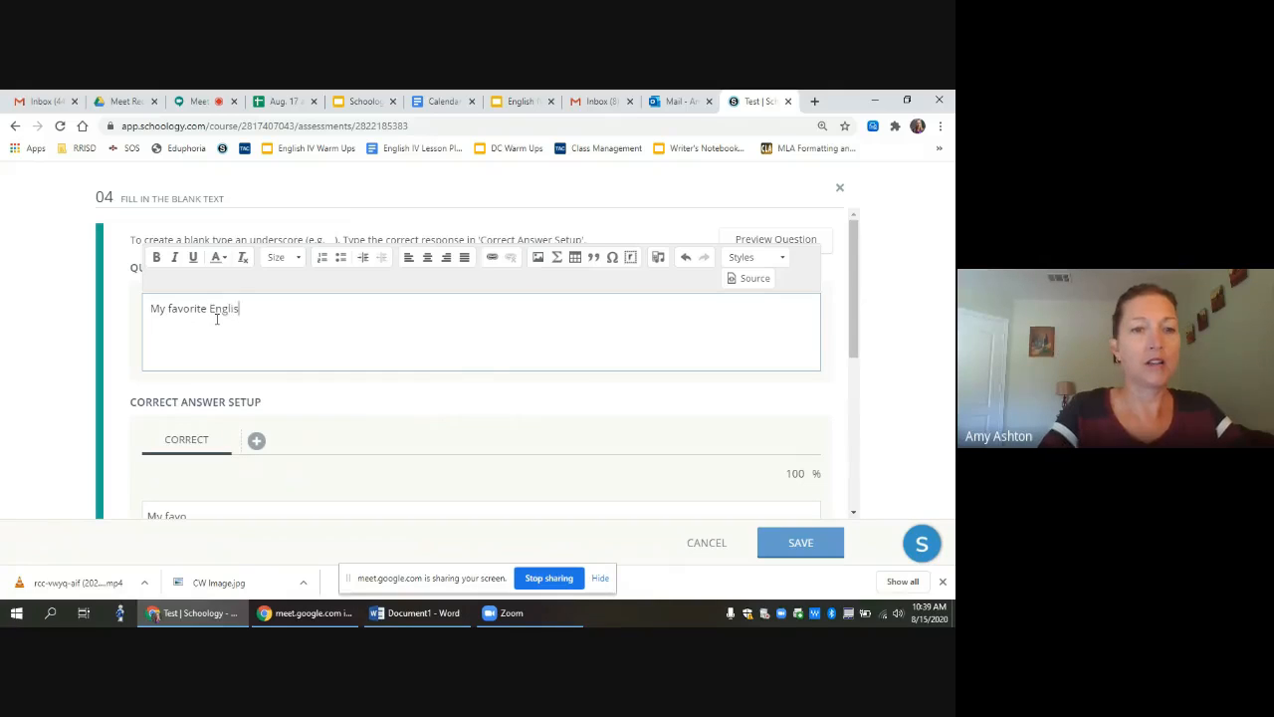
text(h teacher is)
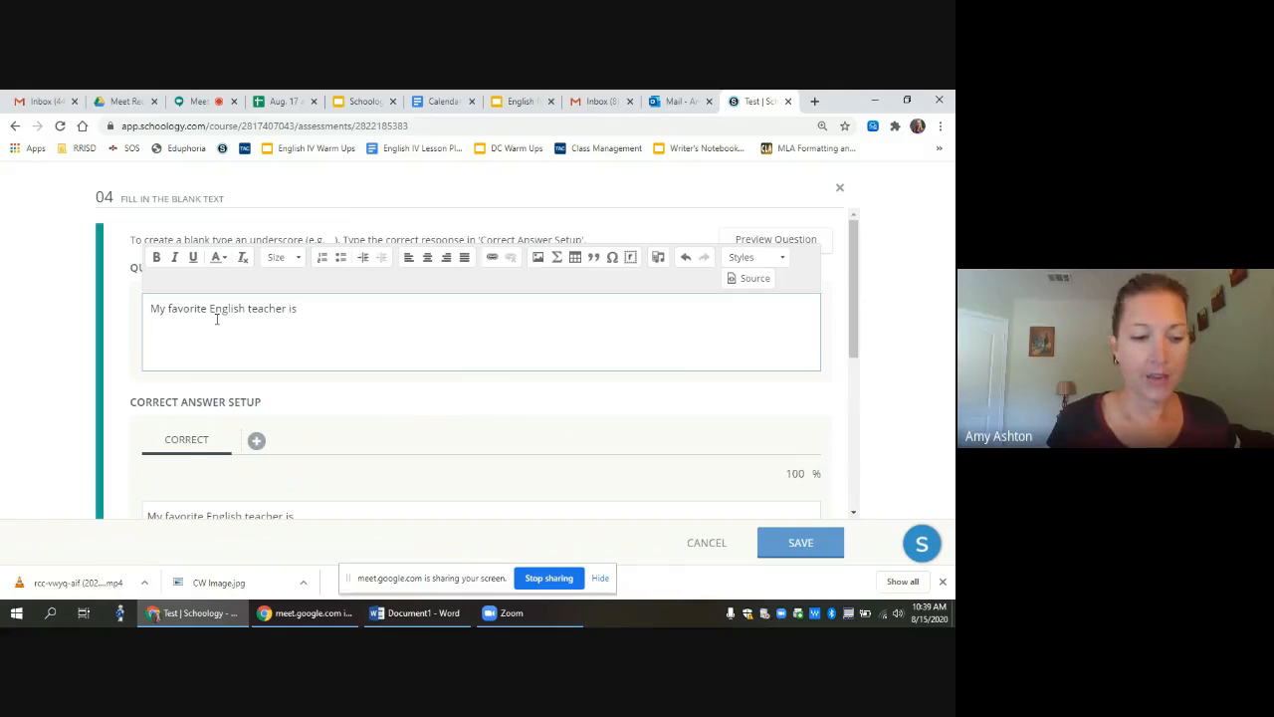
text(_)
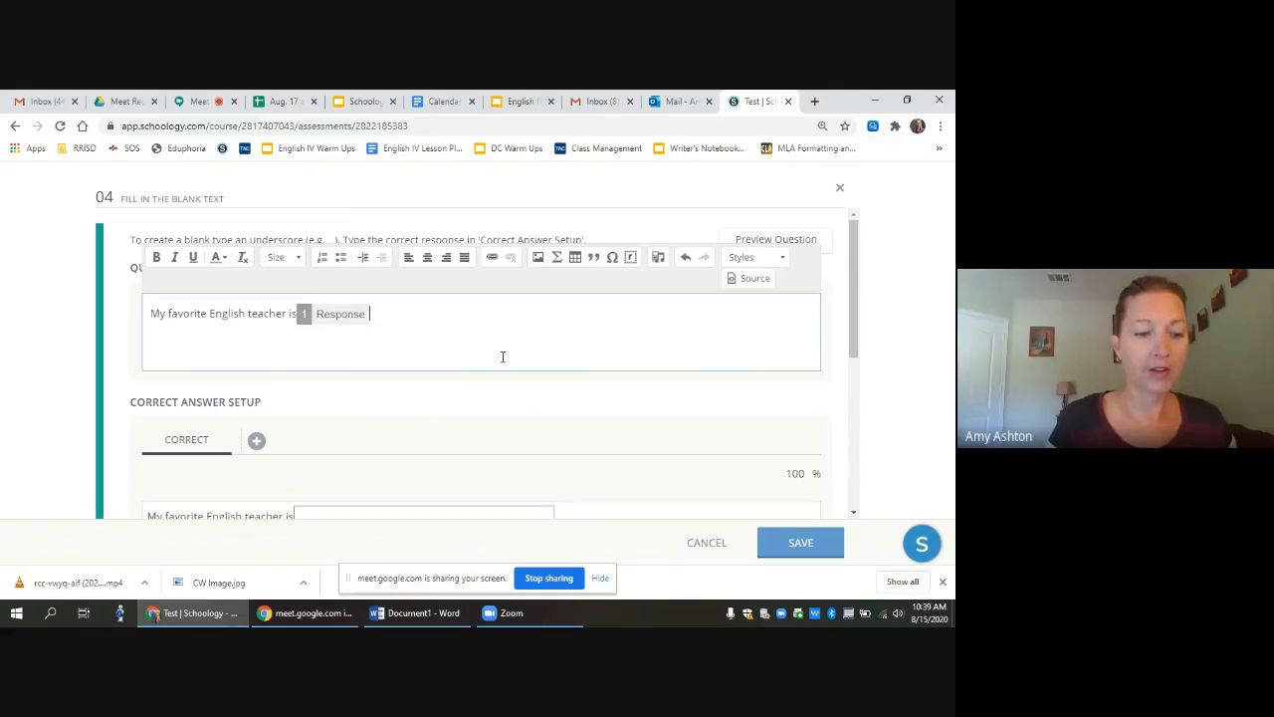
text(_)
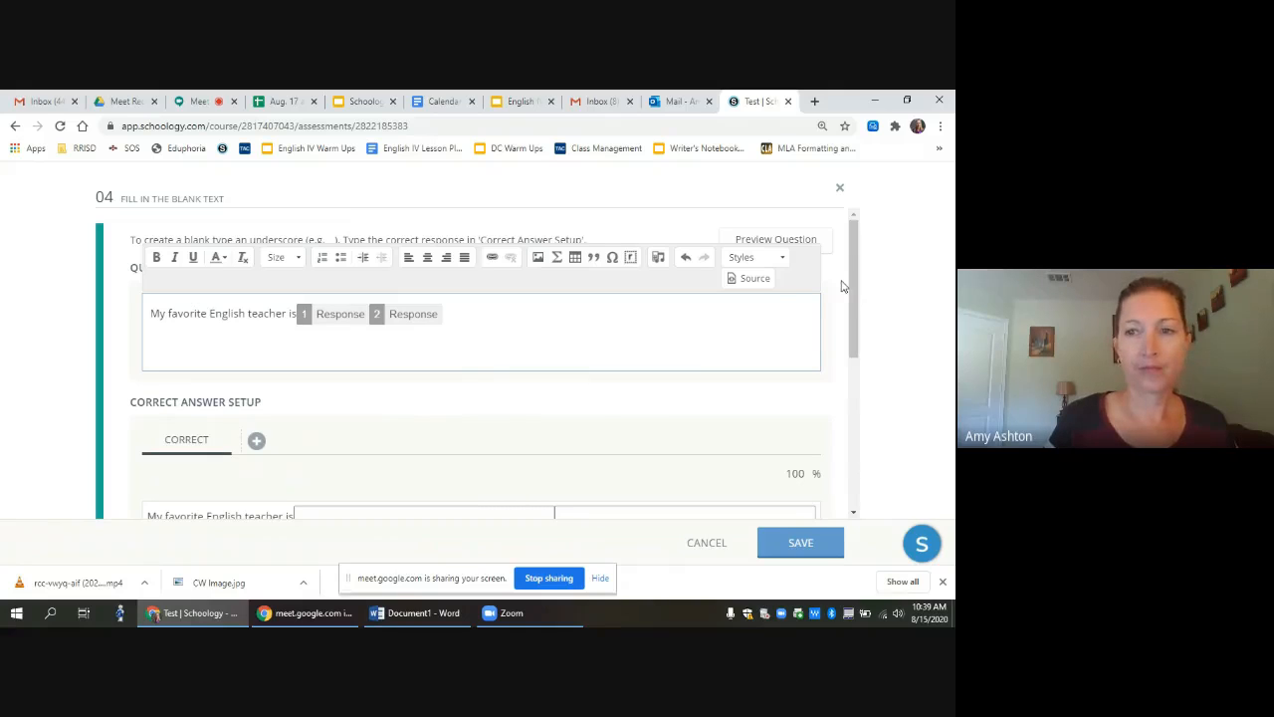
text(_)
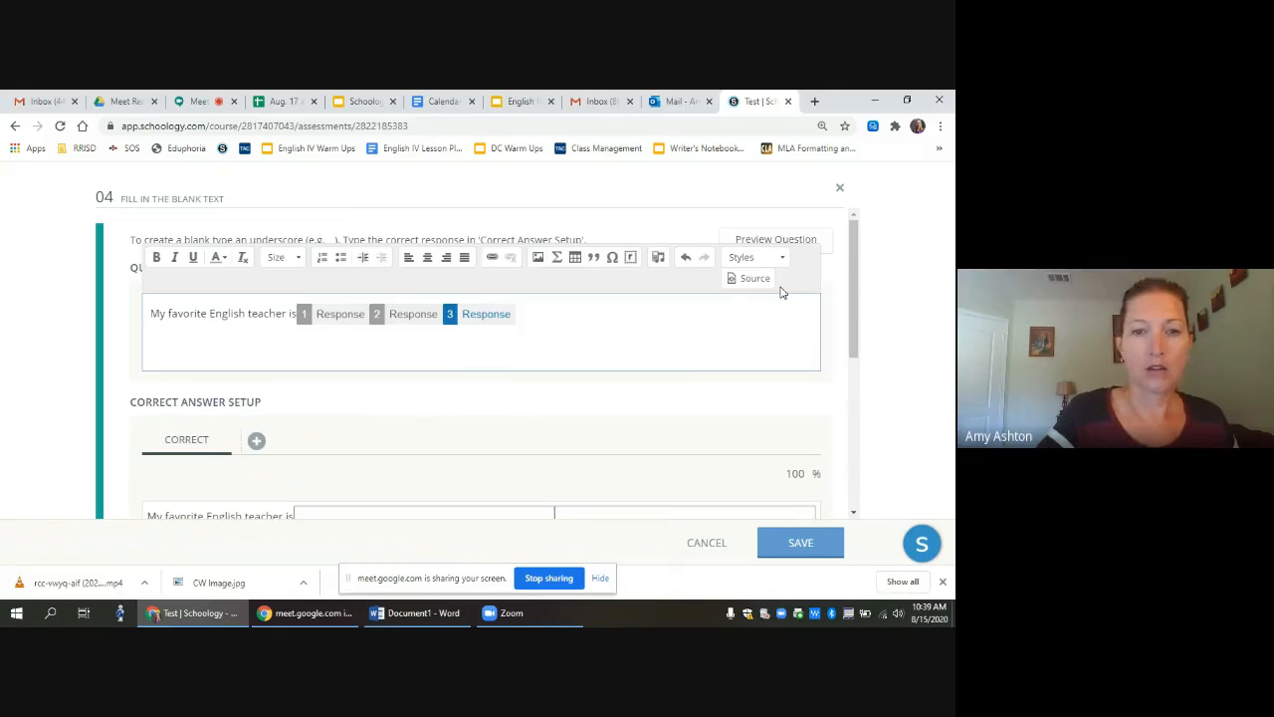
key(BackSpace)
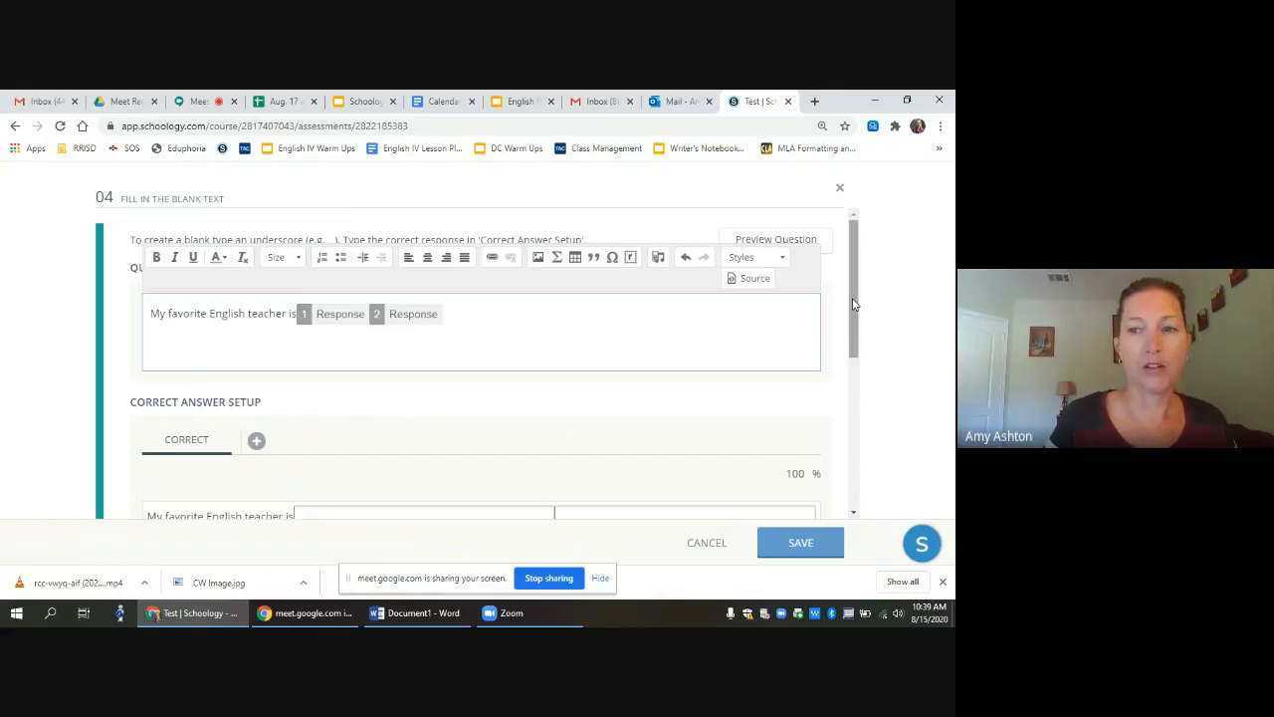
drag(853, 304, 853, 339)
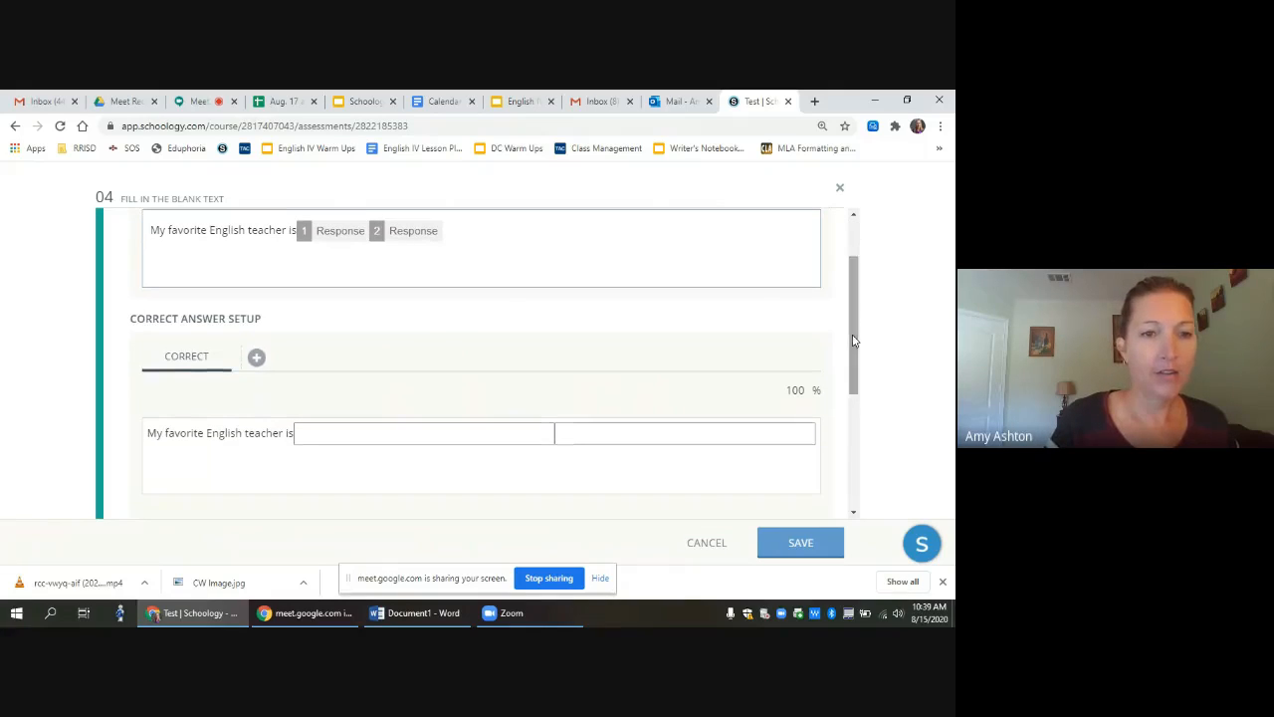
Step: Enter the teacher's first and last names as the two blanks' correct answers
click(326, 435)
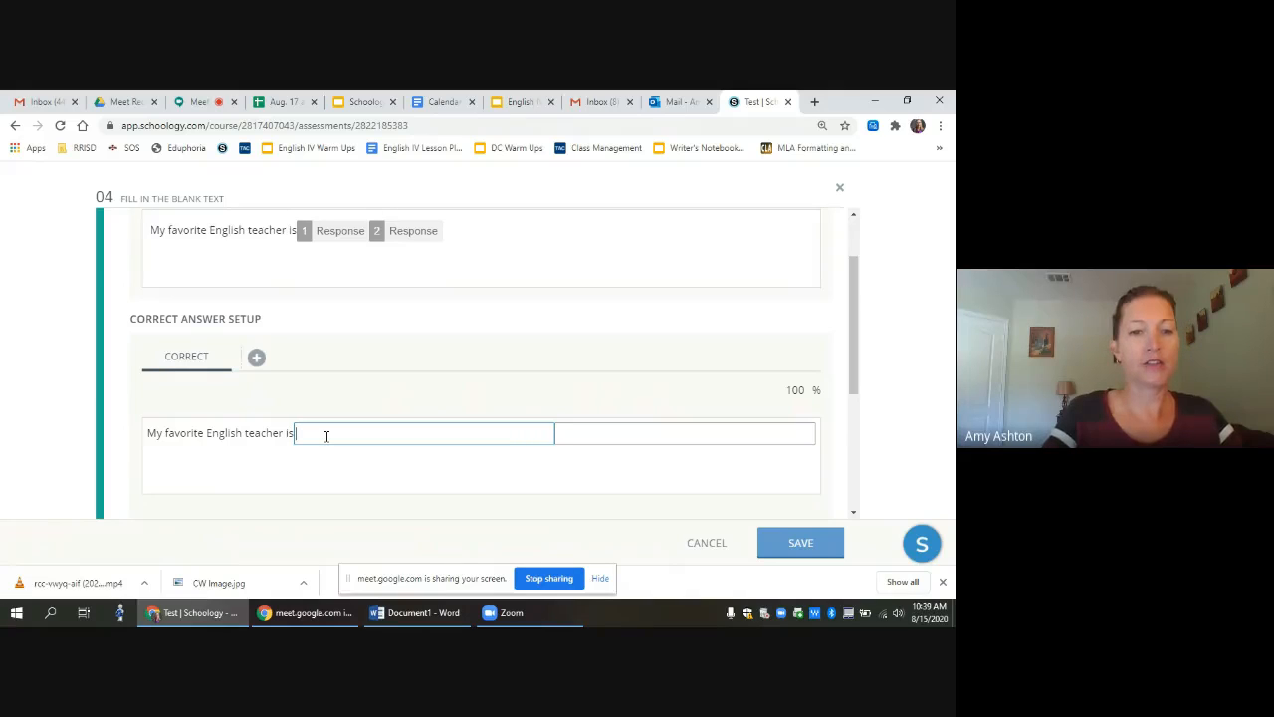
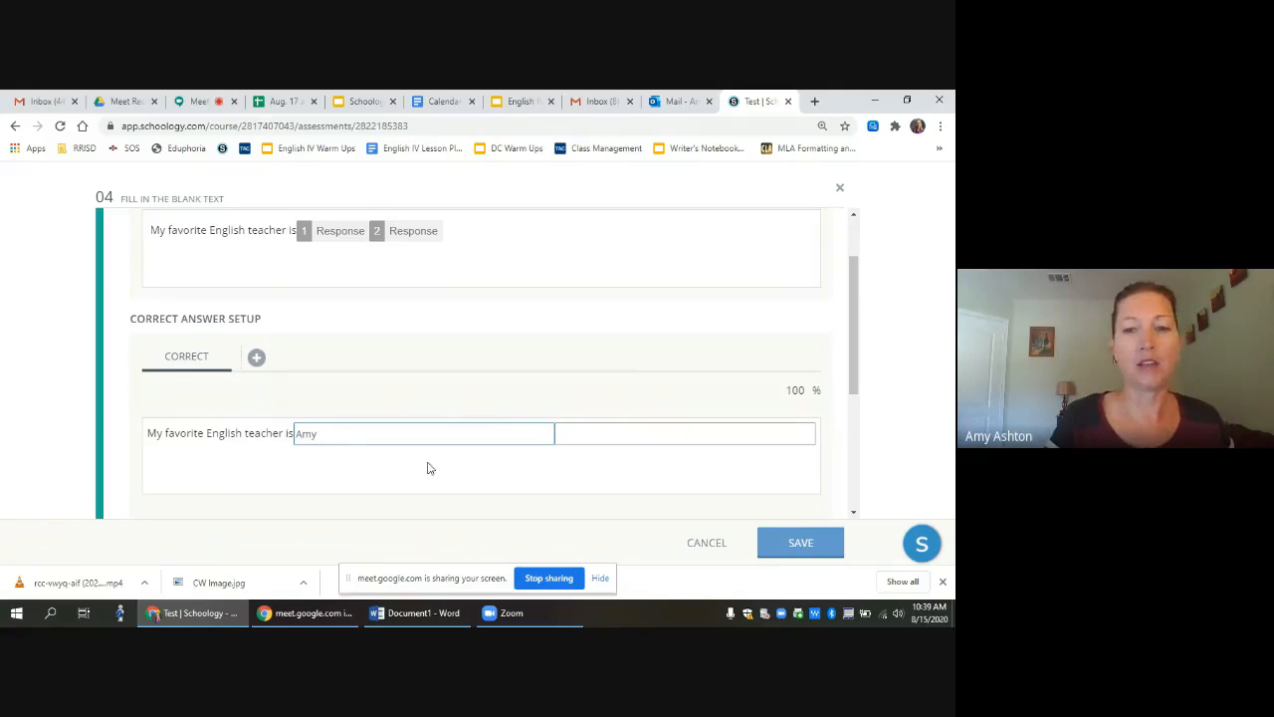
click(583, 435)
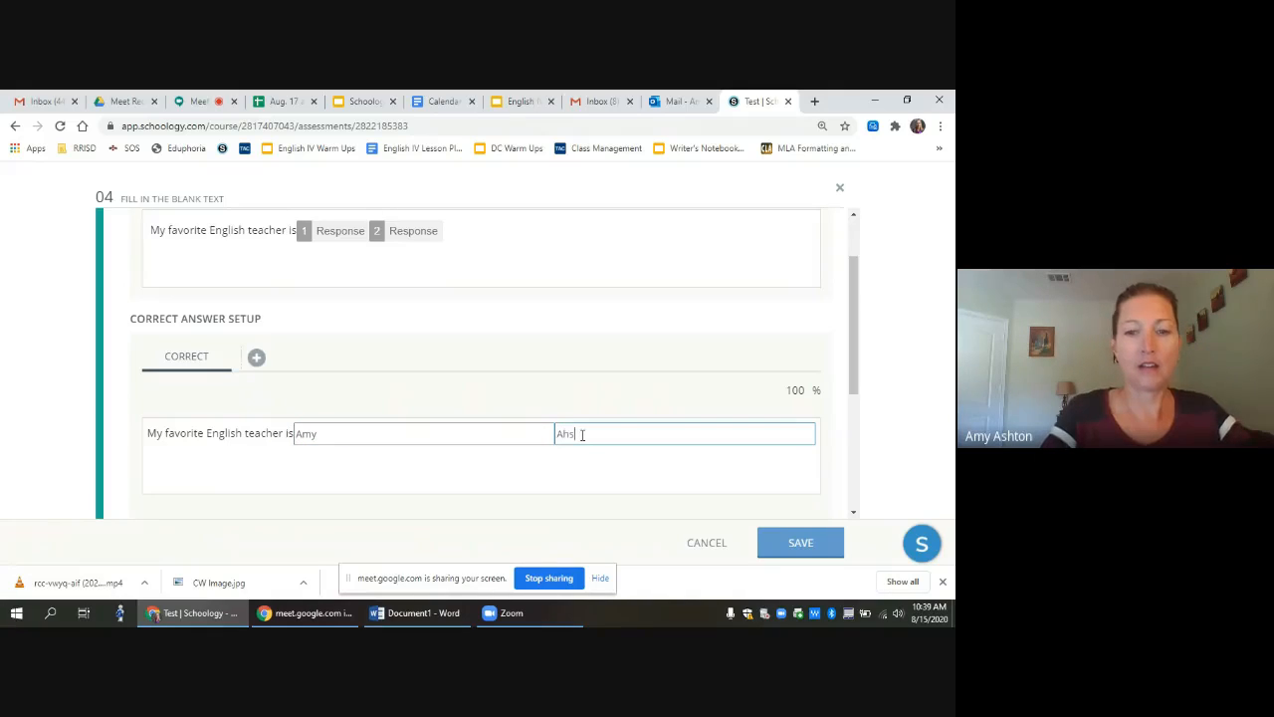
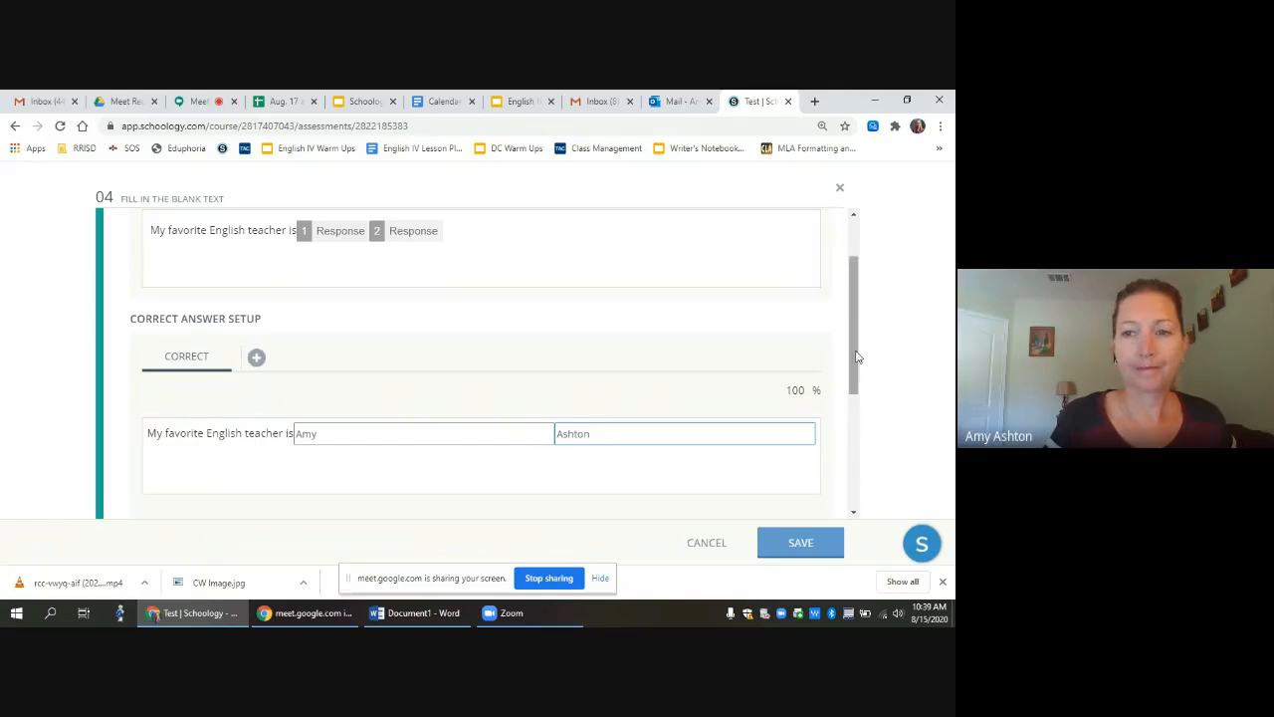
scroll(859, 382, down, 1)
scroll(858, 381, down, 2)
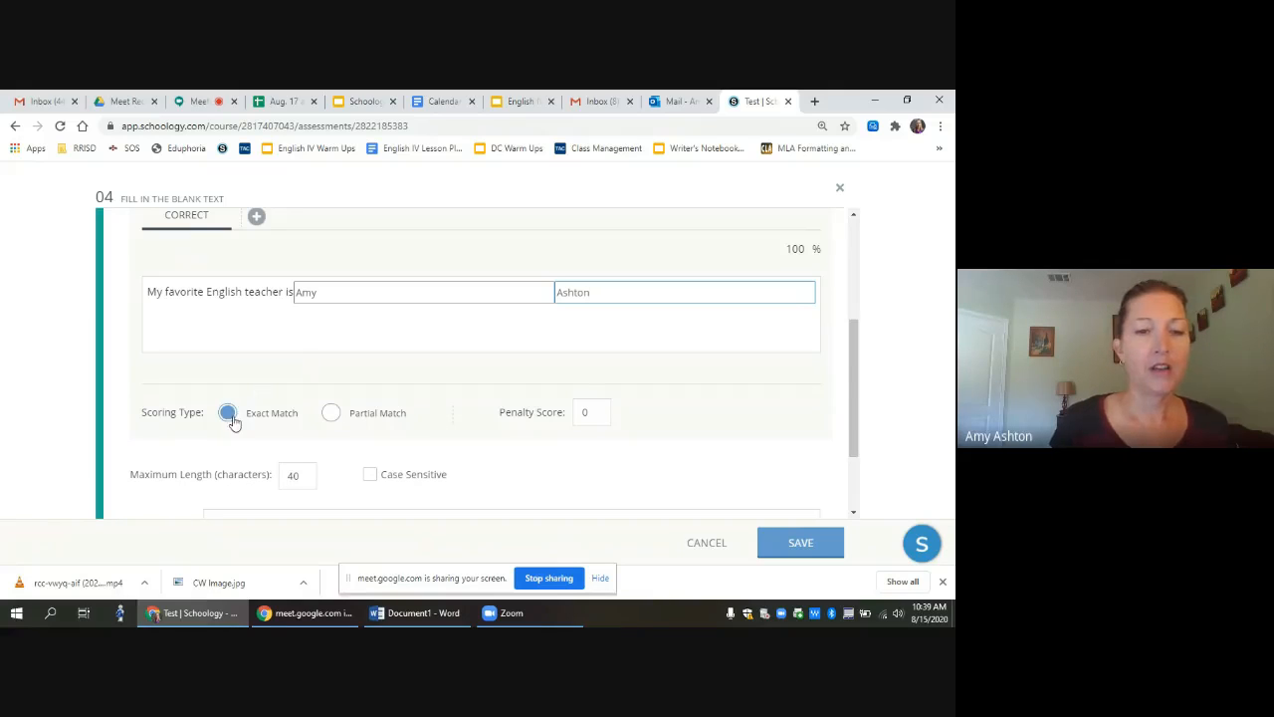
Step: Set Scoring Type to Partial Match and save question 04
click(331, 414)
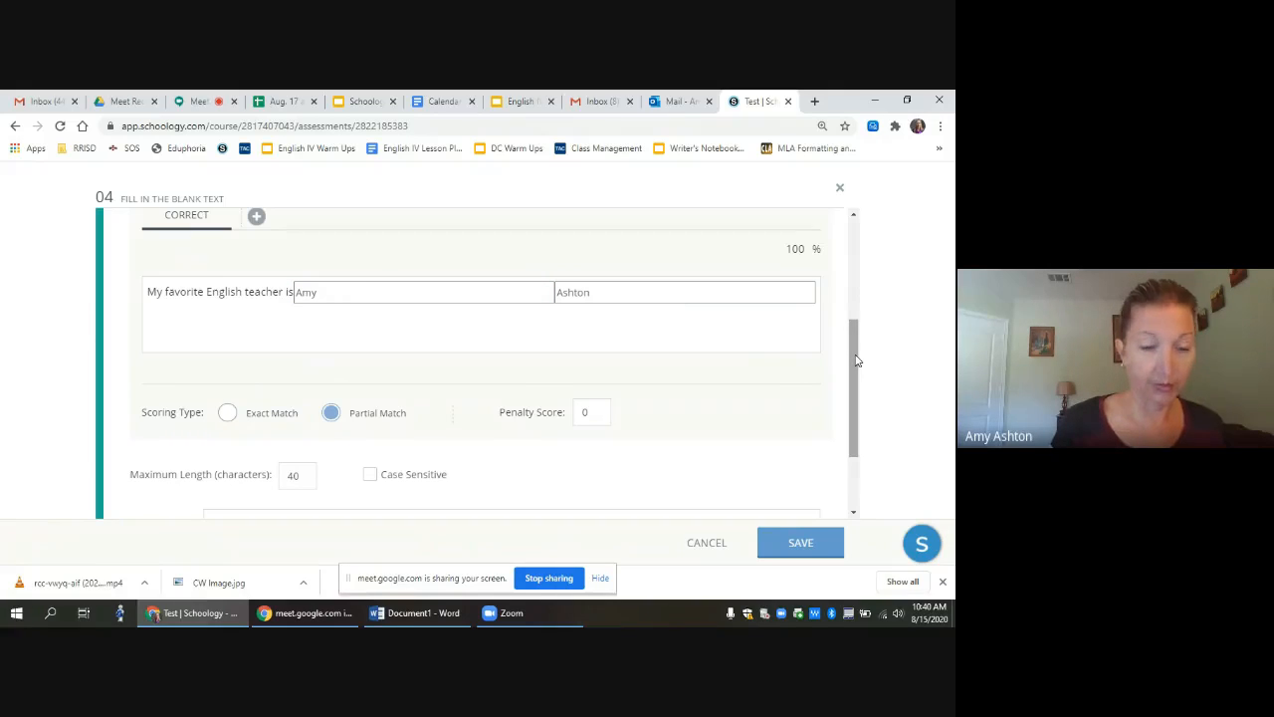
drag(856, 360, 859, 421)
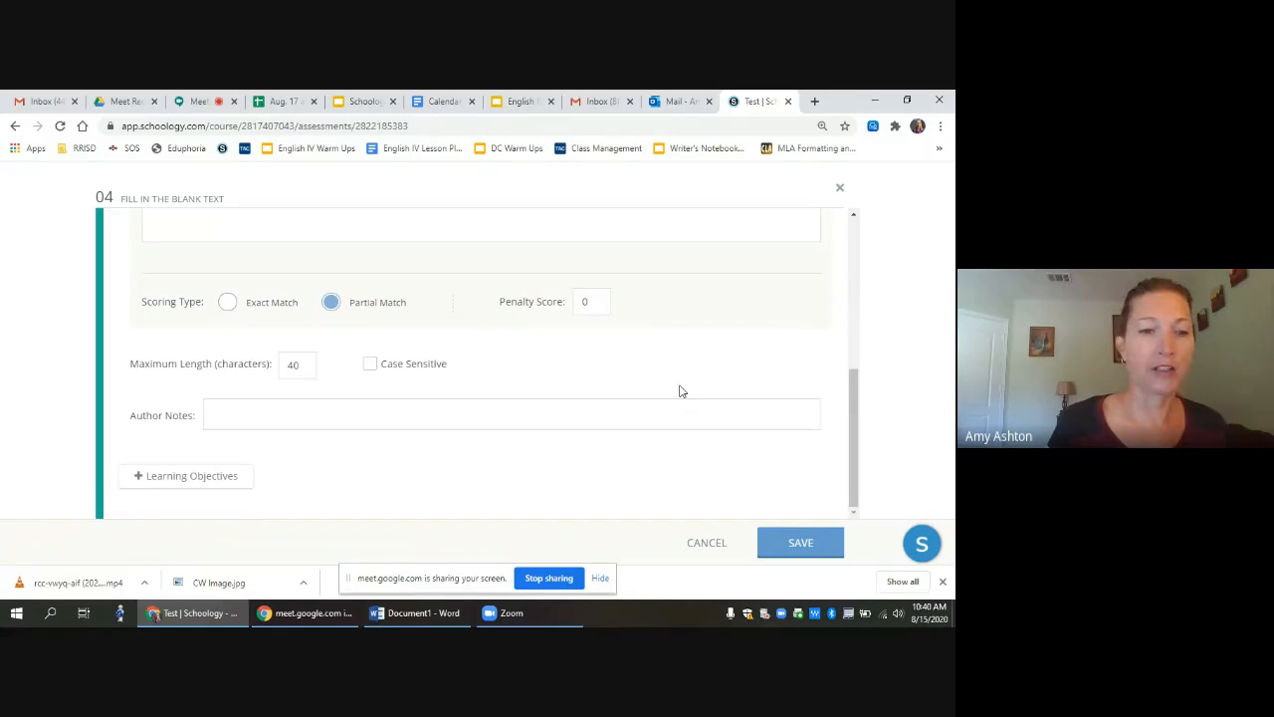
click(805, 543)
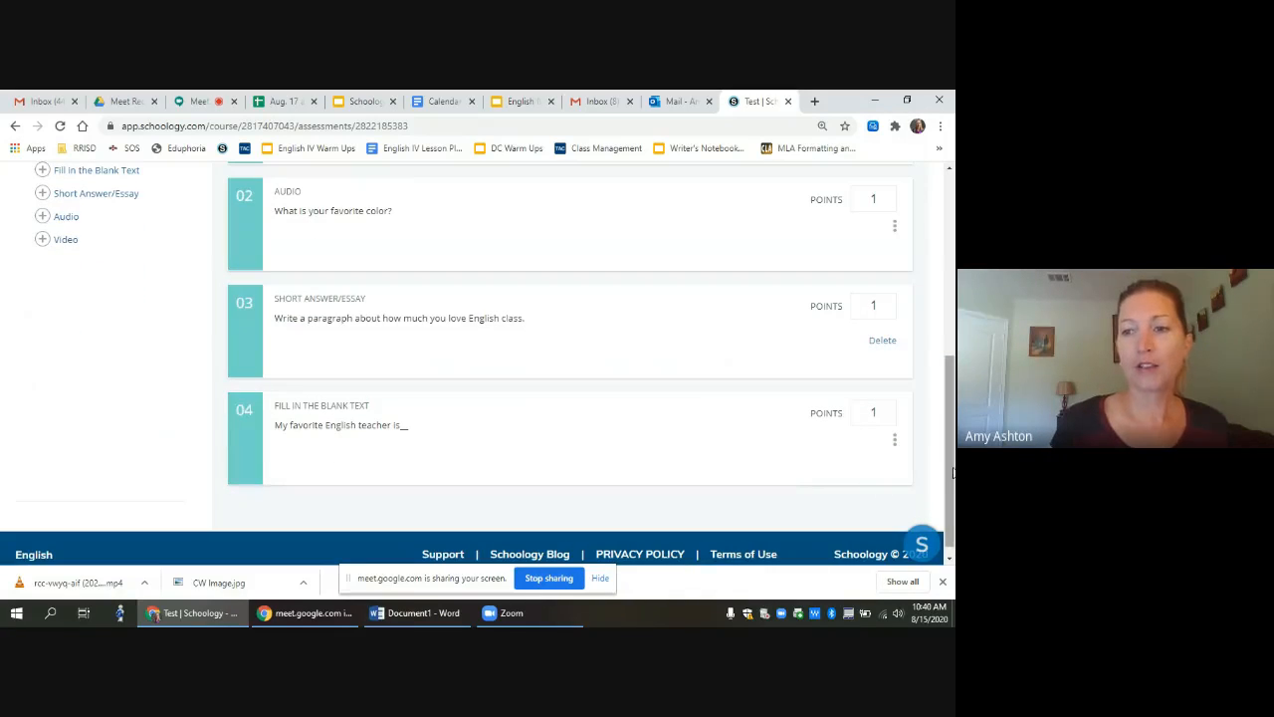
Step: Add an Ordering question with the prompt 'Put the following into chronological order.'
drag(951, 473, 951, 426)
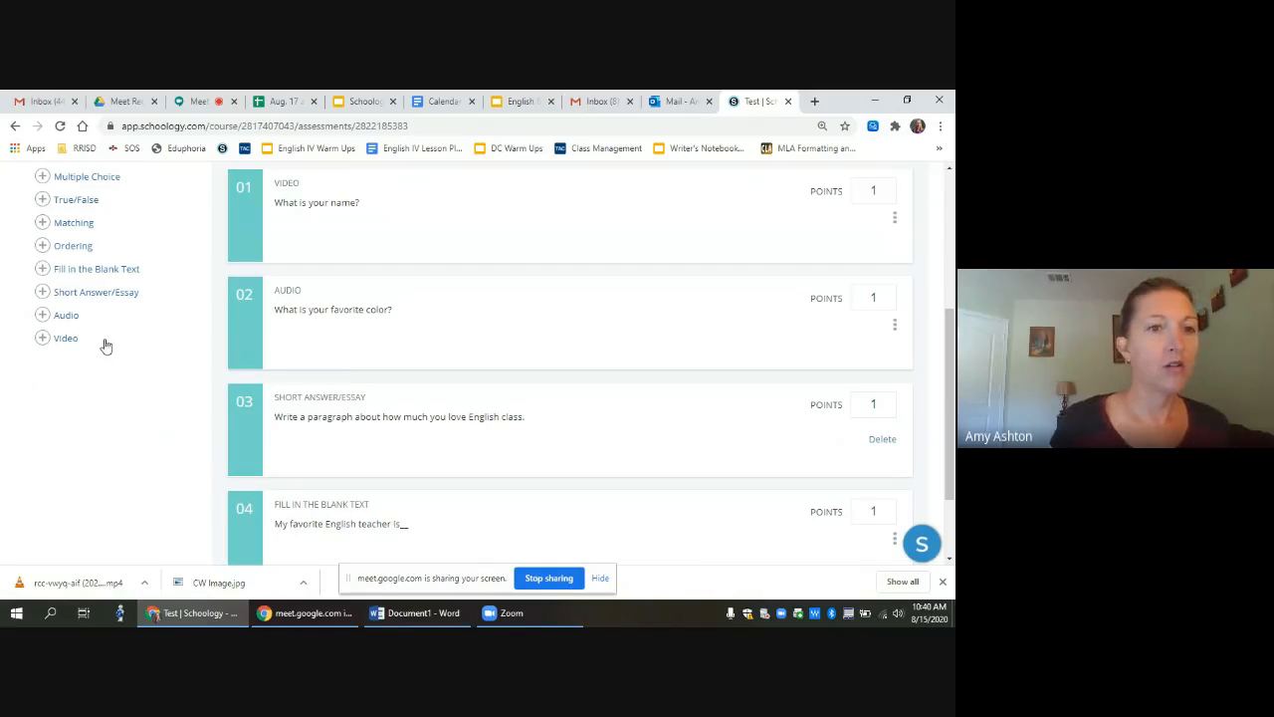
click(73, 246)
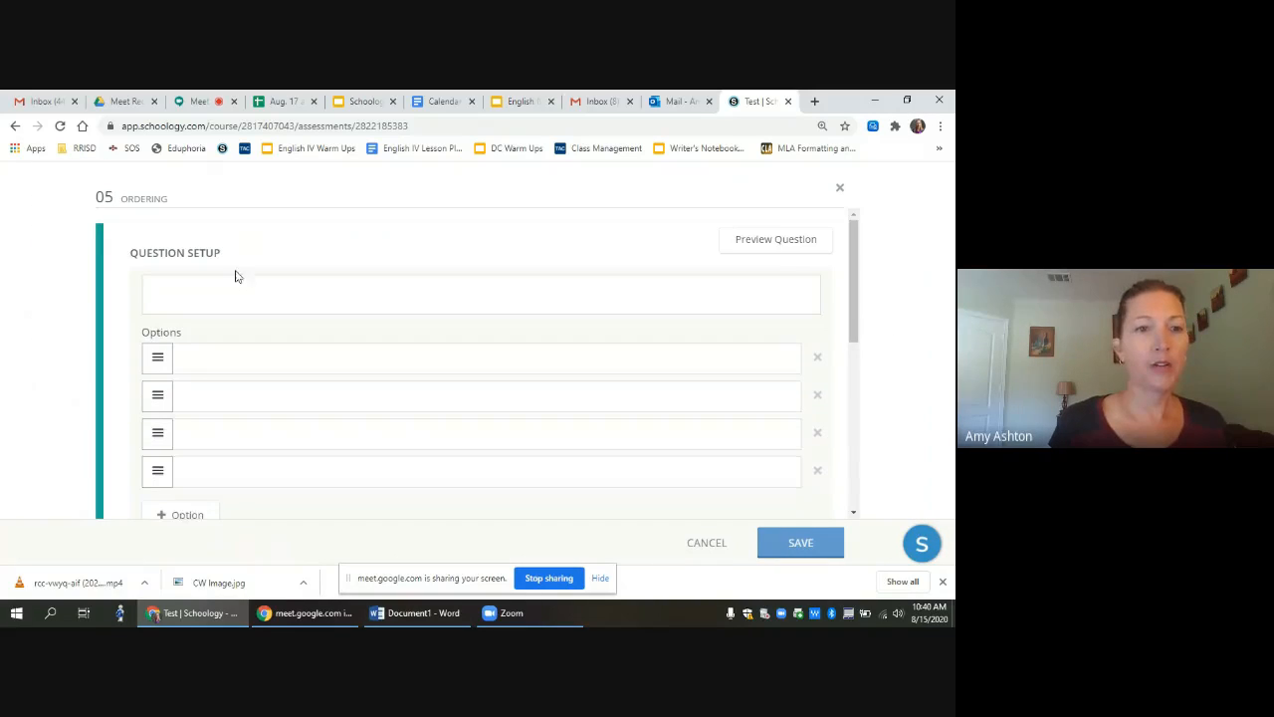
click(184, 291)
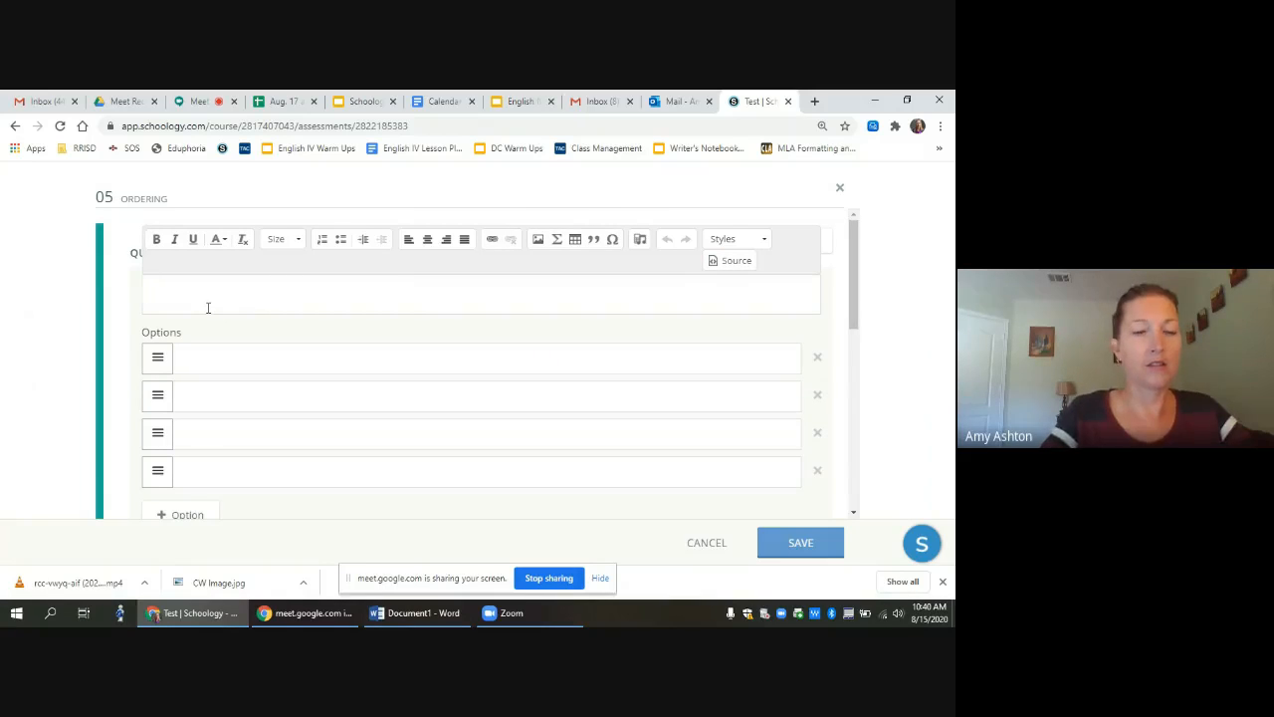
text(Put the followin)
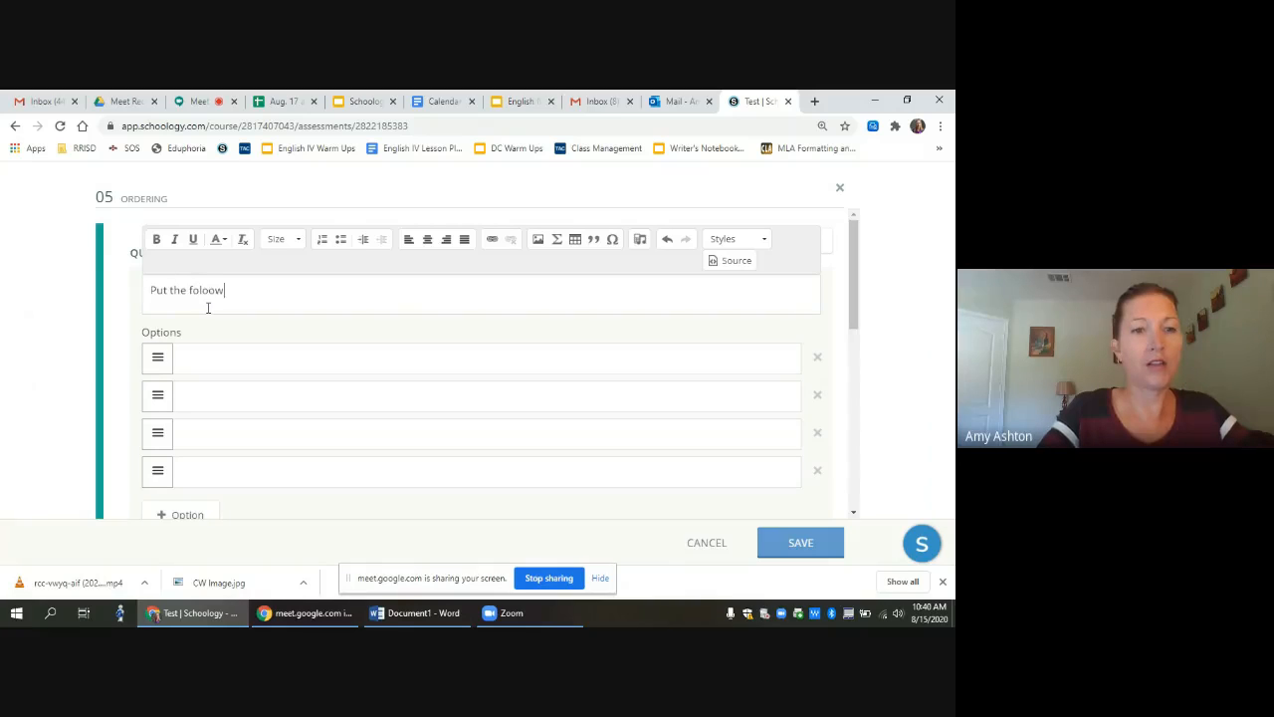
key(BackSpace)
key(BackSpace)
key(BackSpace)
text(wing in)
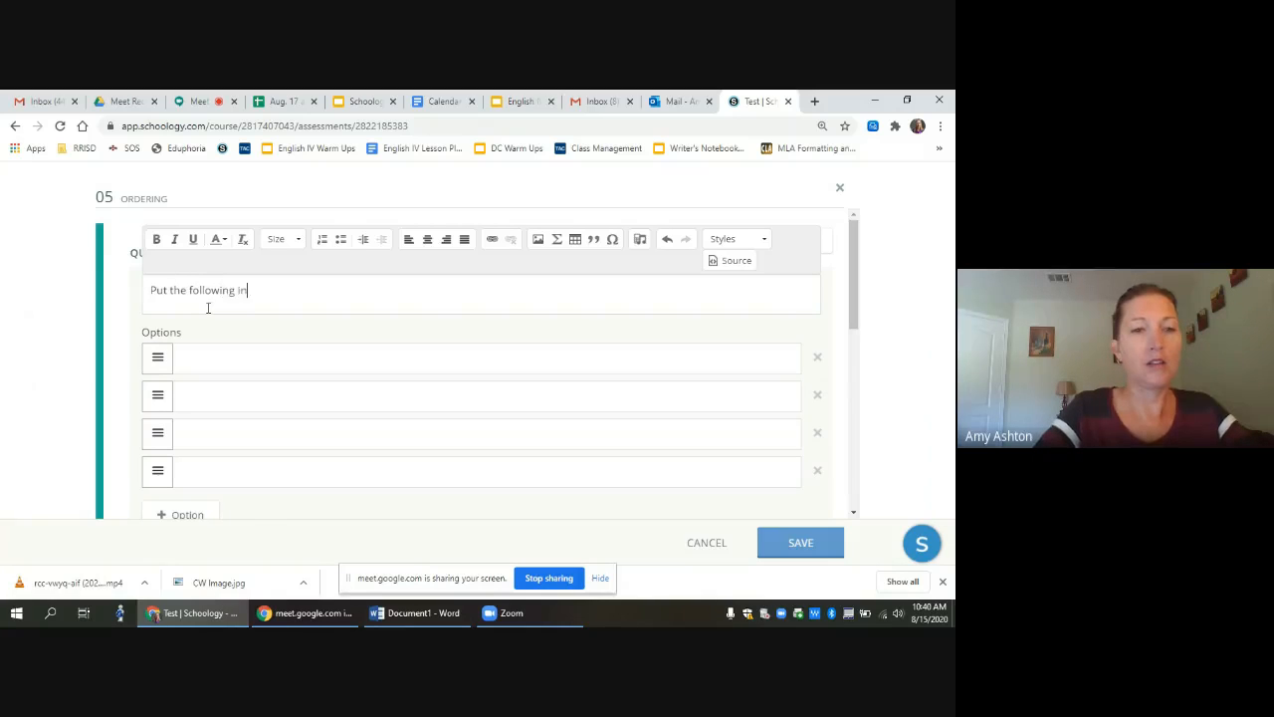
text(to ch)
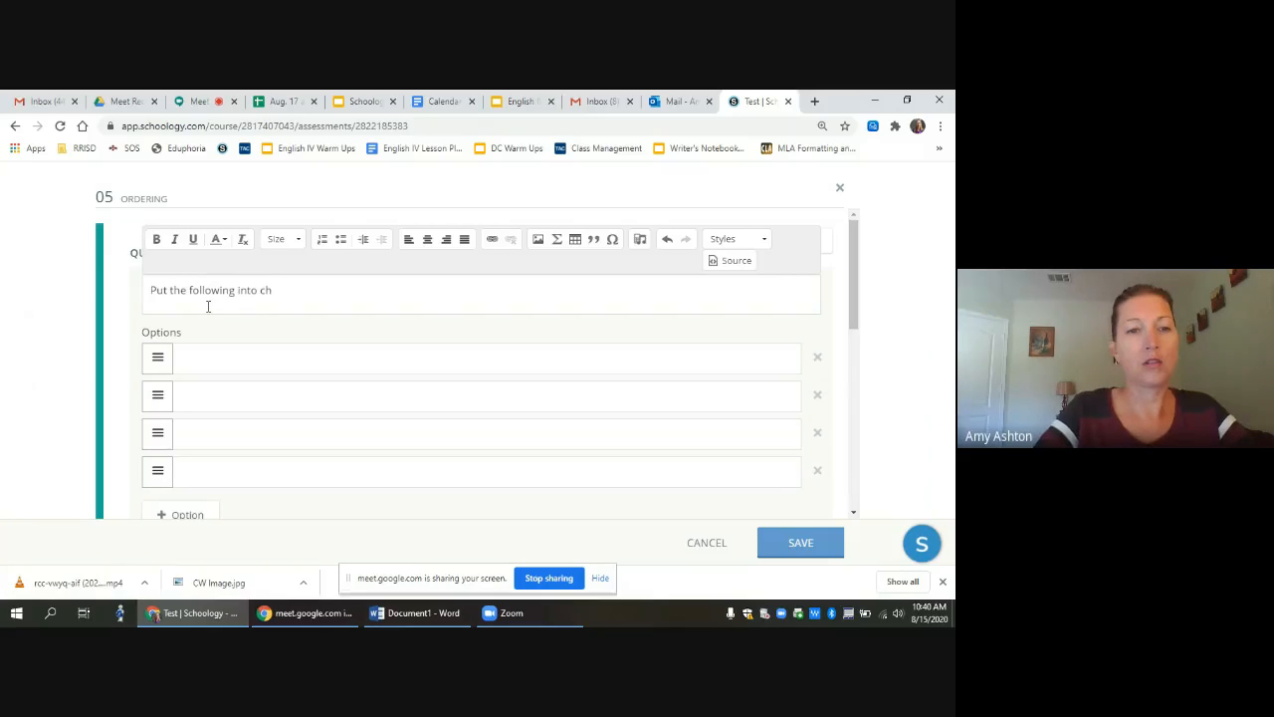
text(rono)
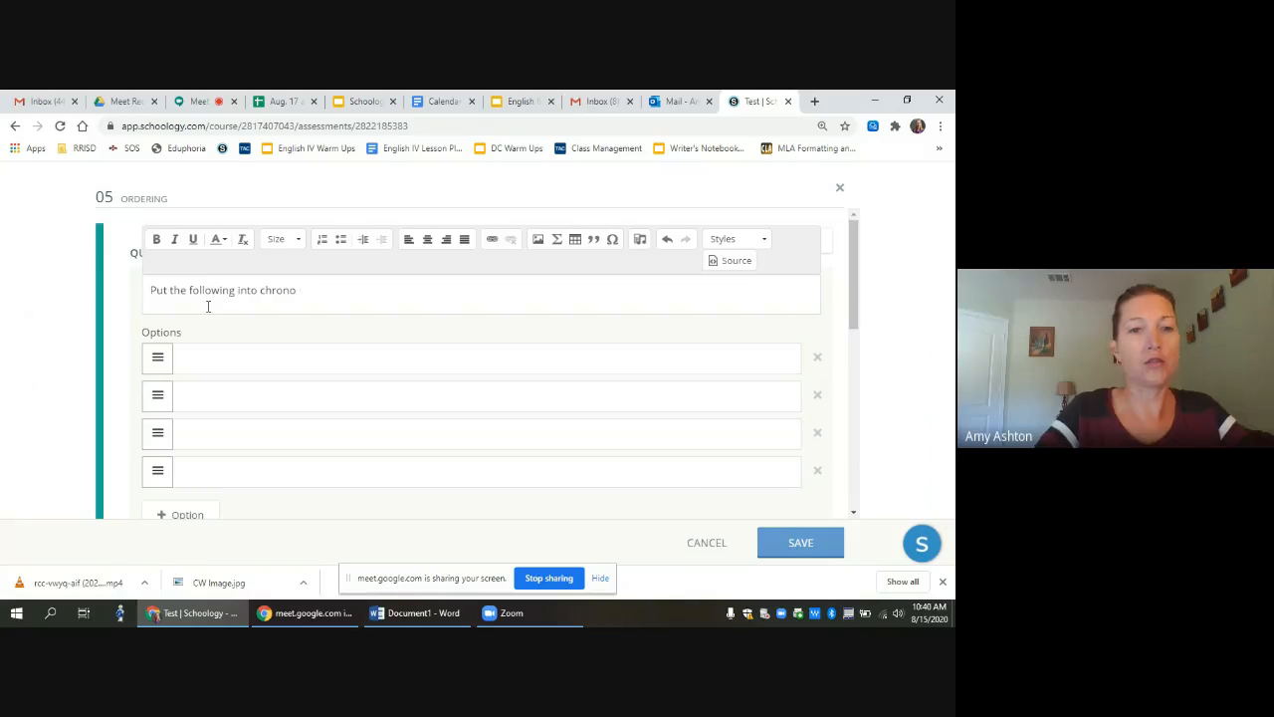
text(logical order.)
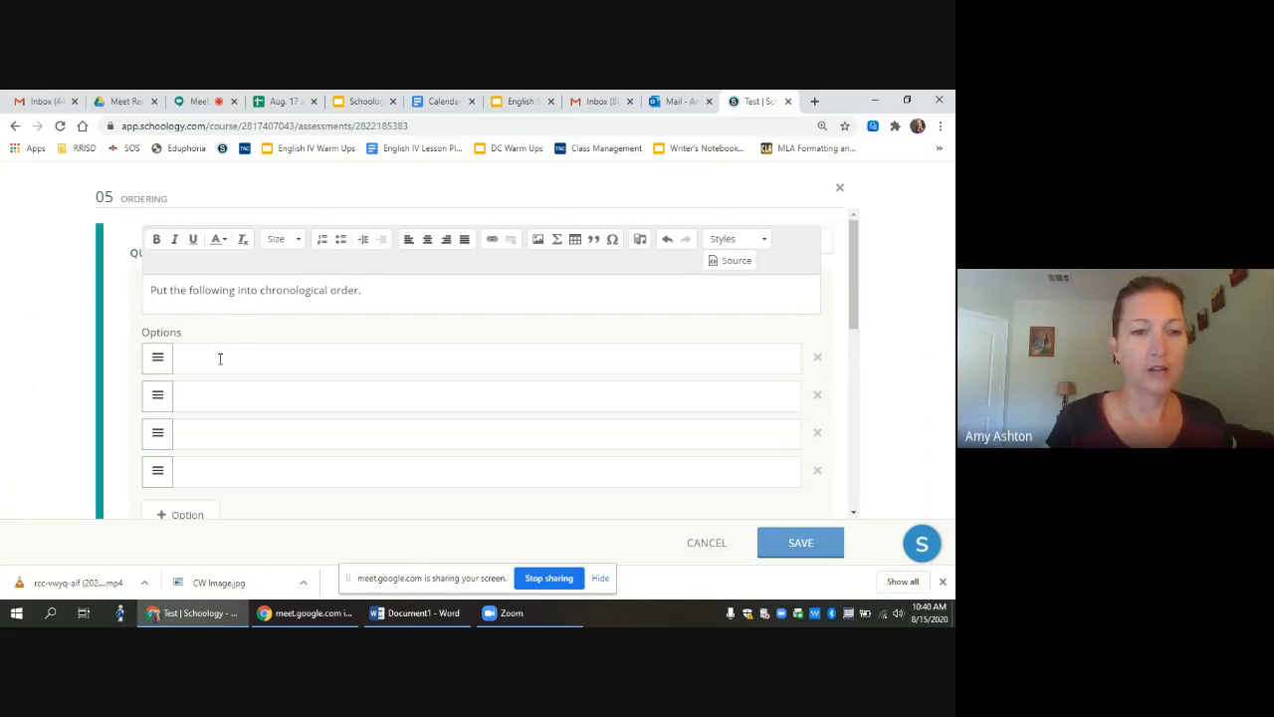
Step: Fill the four options with First period, Second period, Third period and Fourth period
click(220, 358)
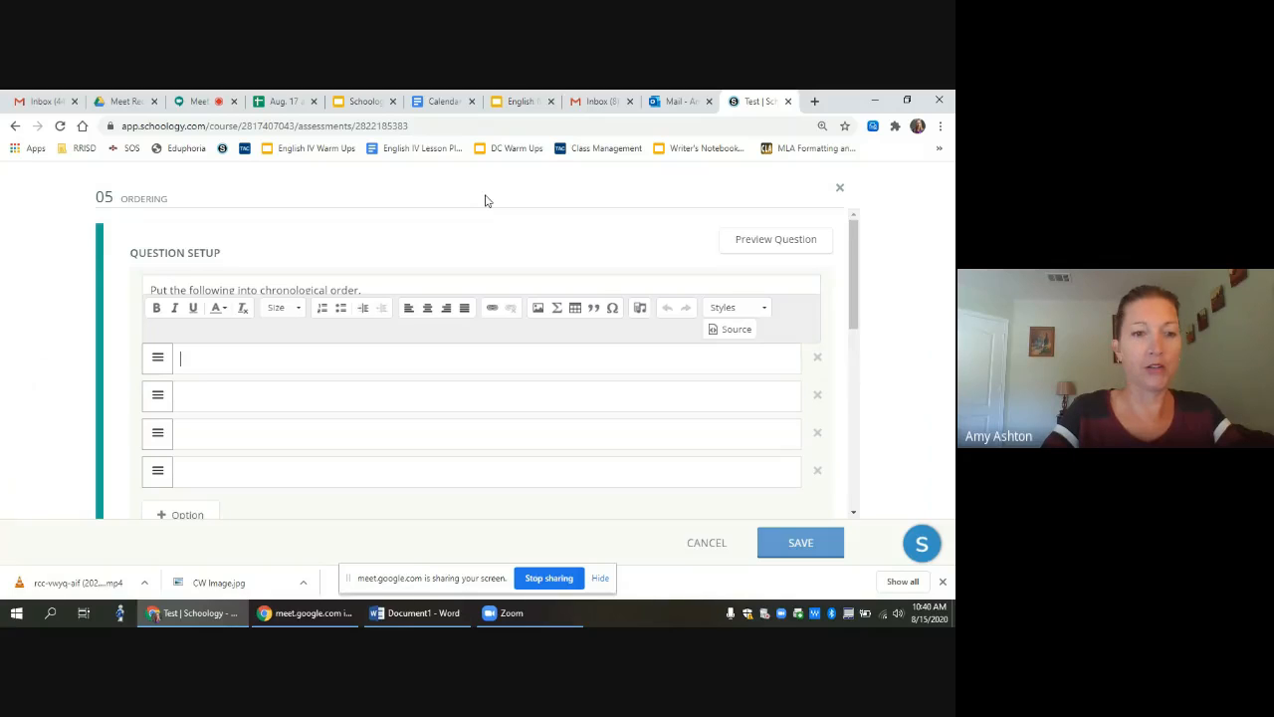
text(irst period)
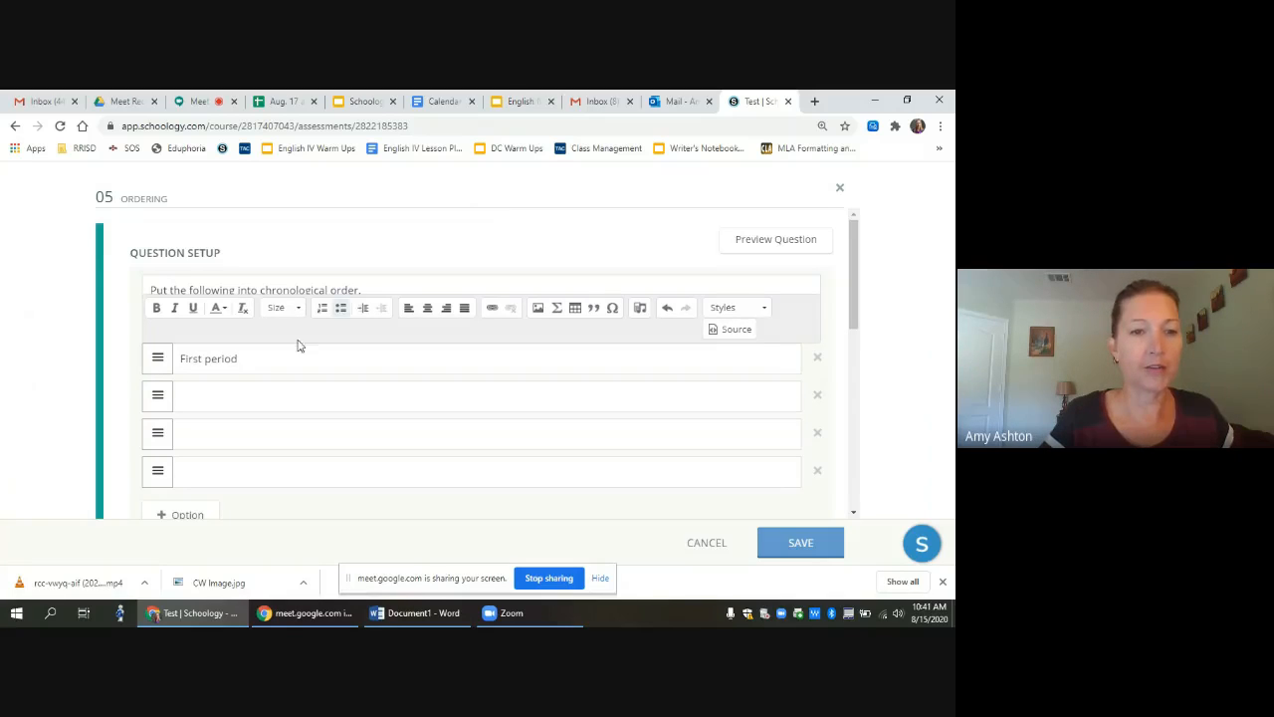
click(214, 403)
text(Second period)
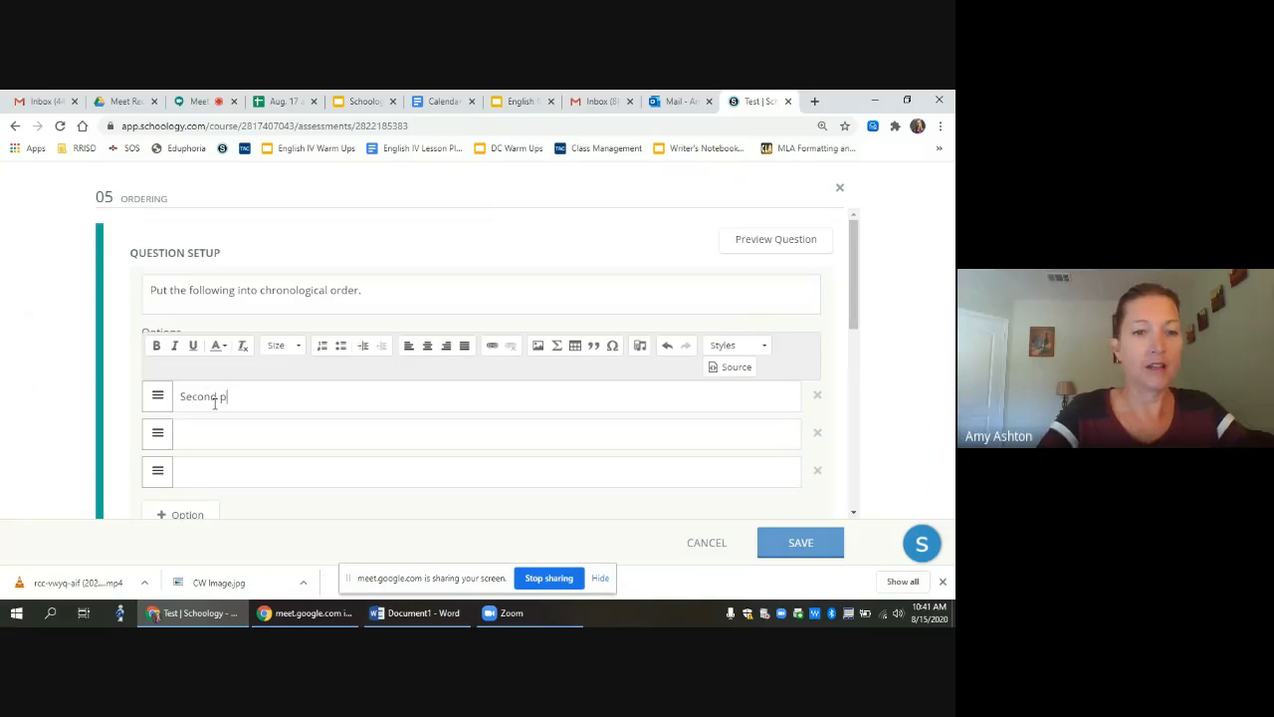
click(202, 432)
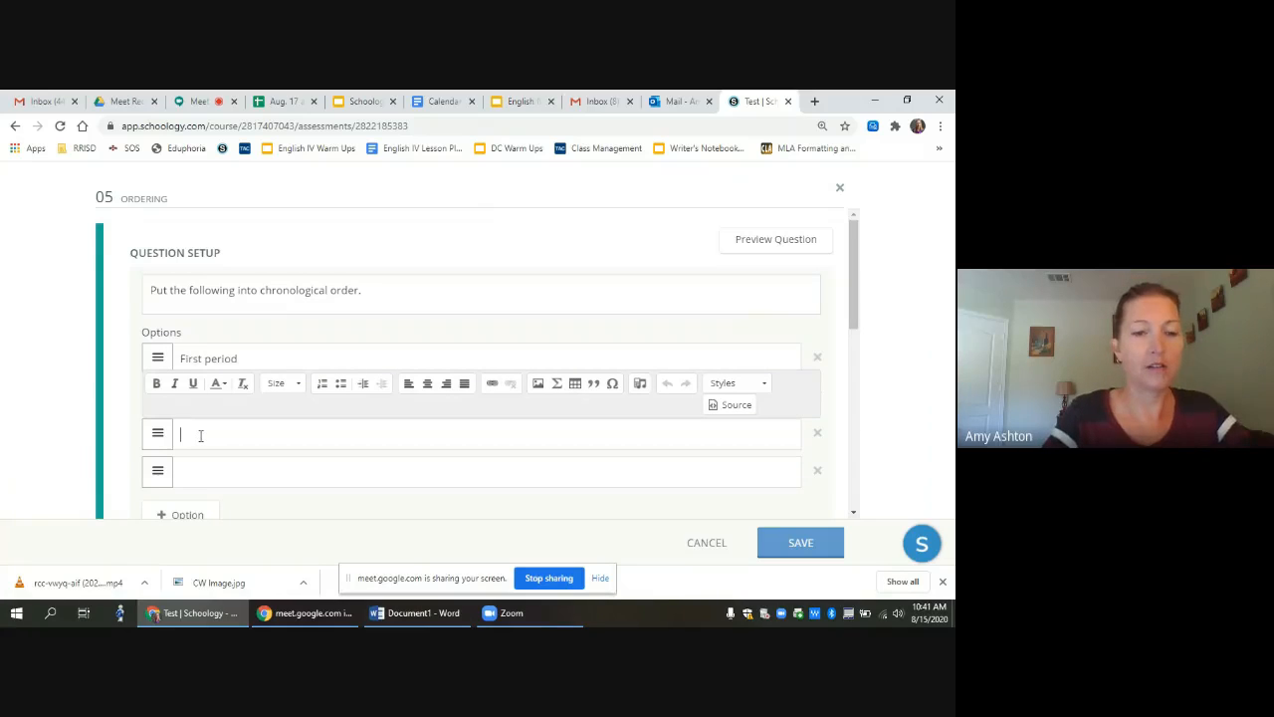
text(Third period)
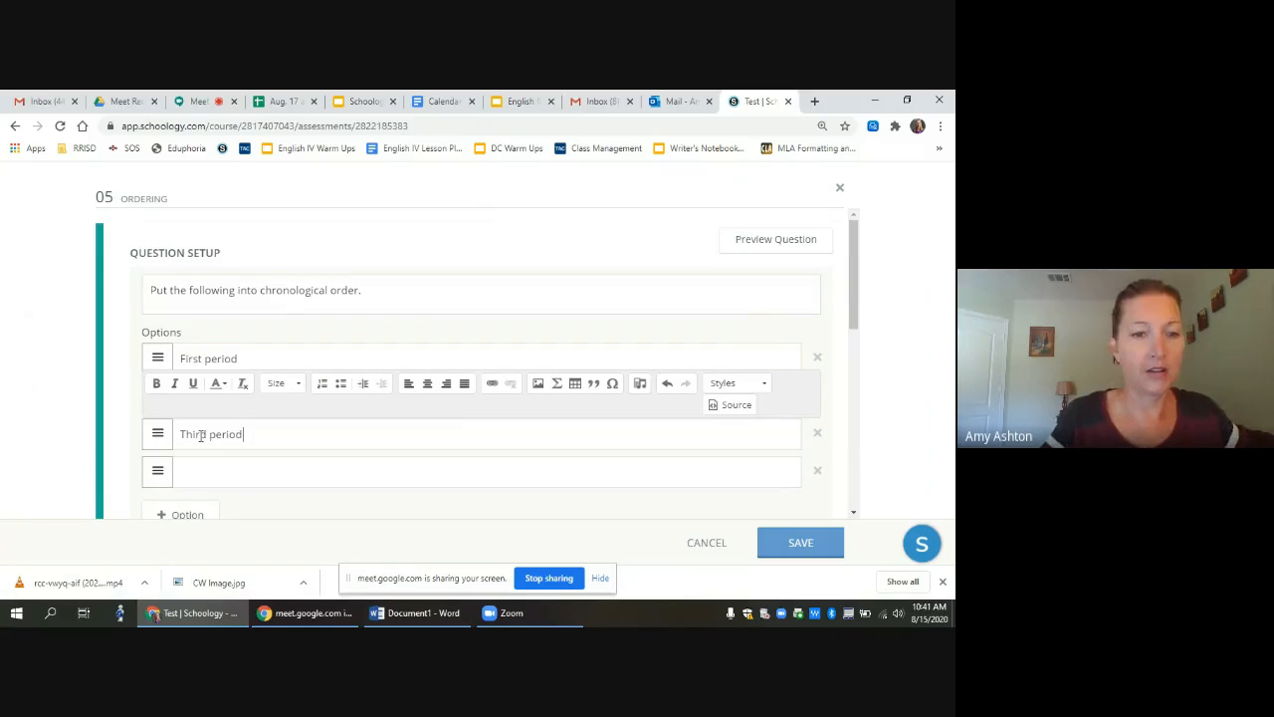
click(199, 465)
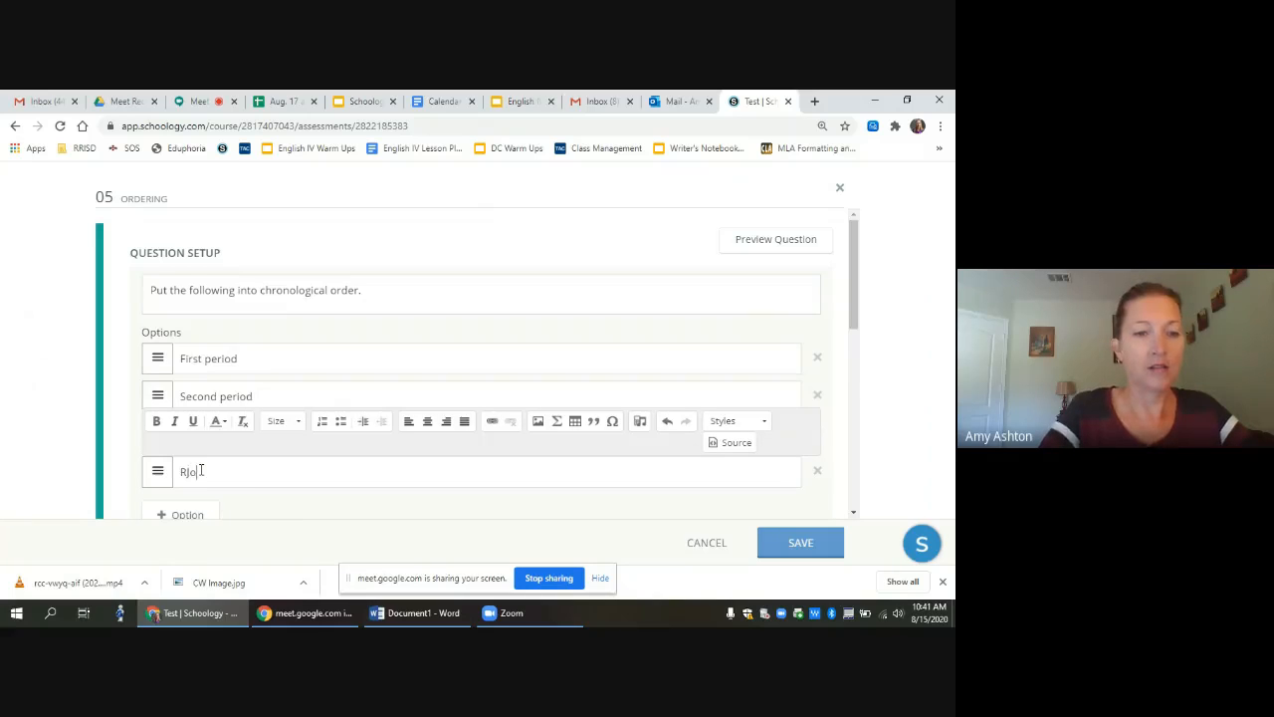
text(Fourth period)
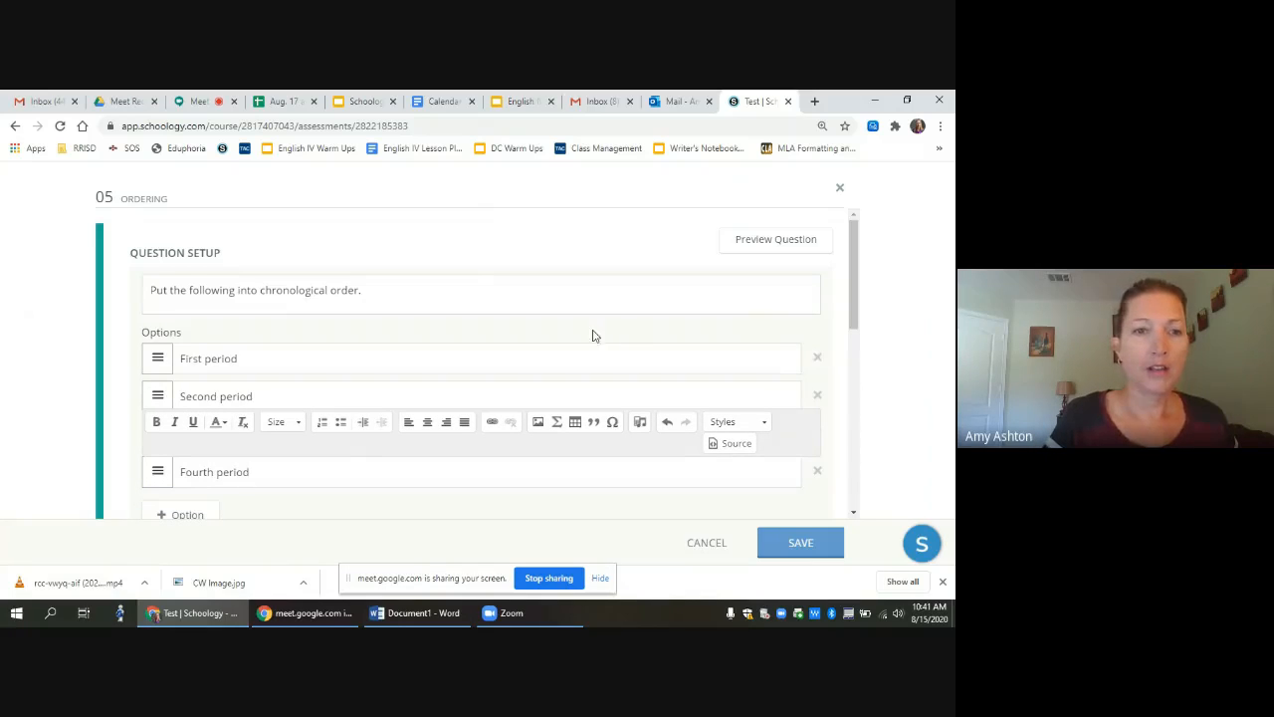
click(478, 298)
scroll(478, 298, down, 1)
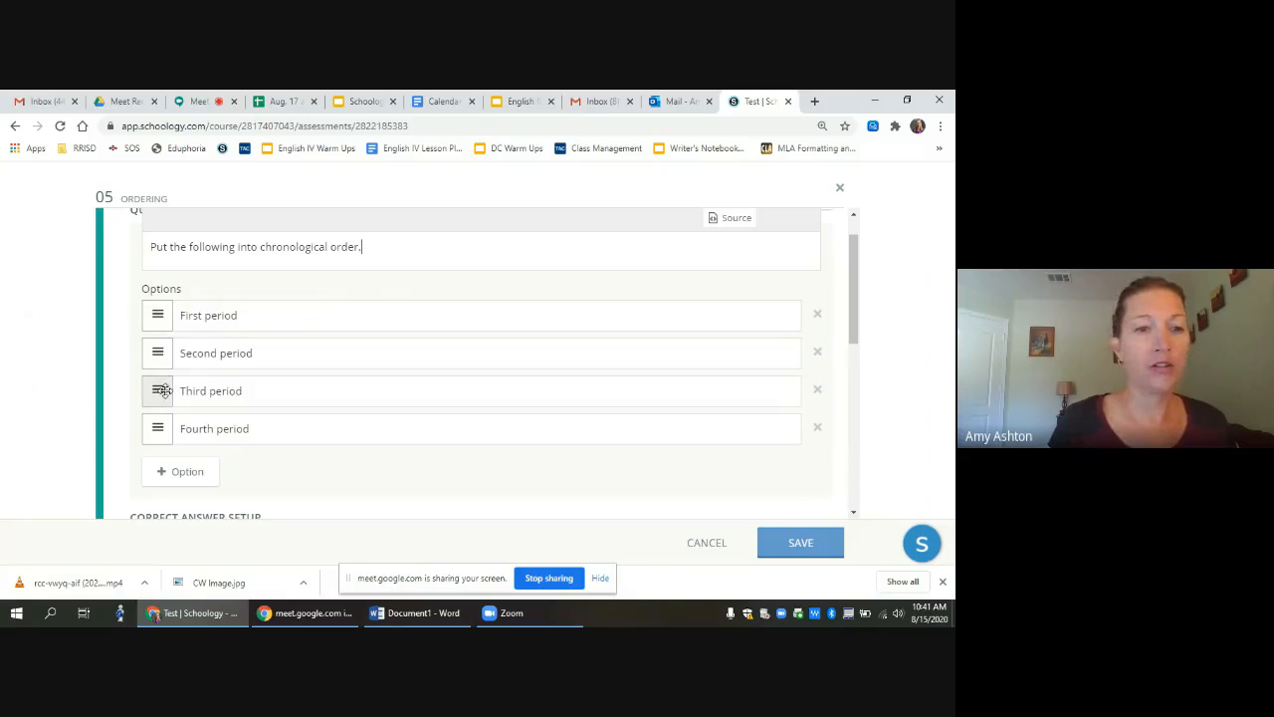
Step: Shuffle the options, moving Fourth period above Third and First period down
drag(185, 395, 194, 358)
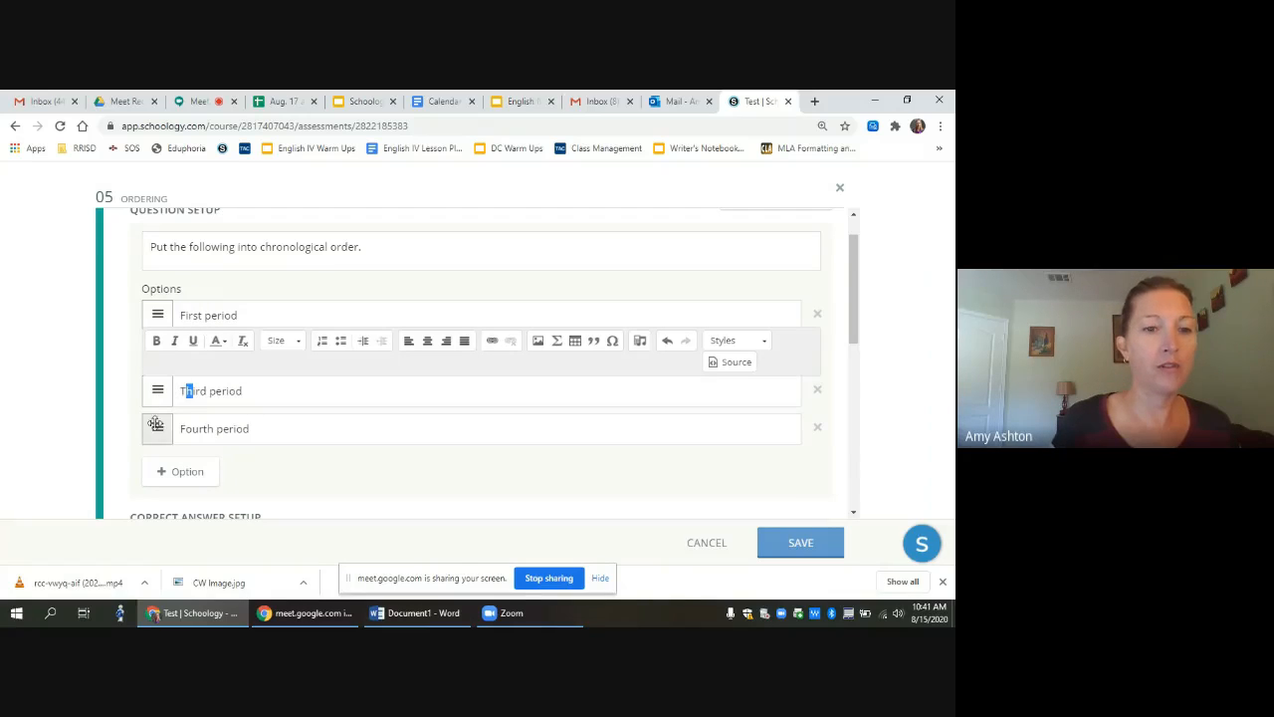
drag(156, 427, 159, 382)
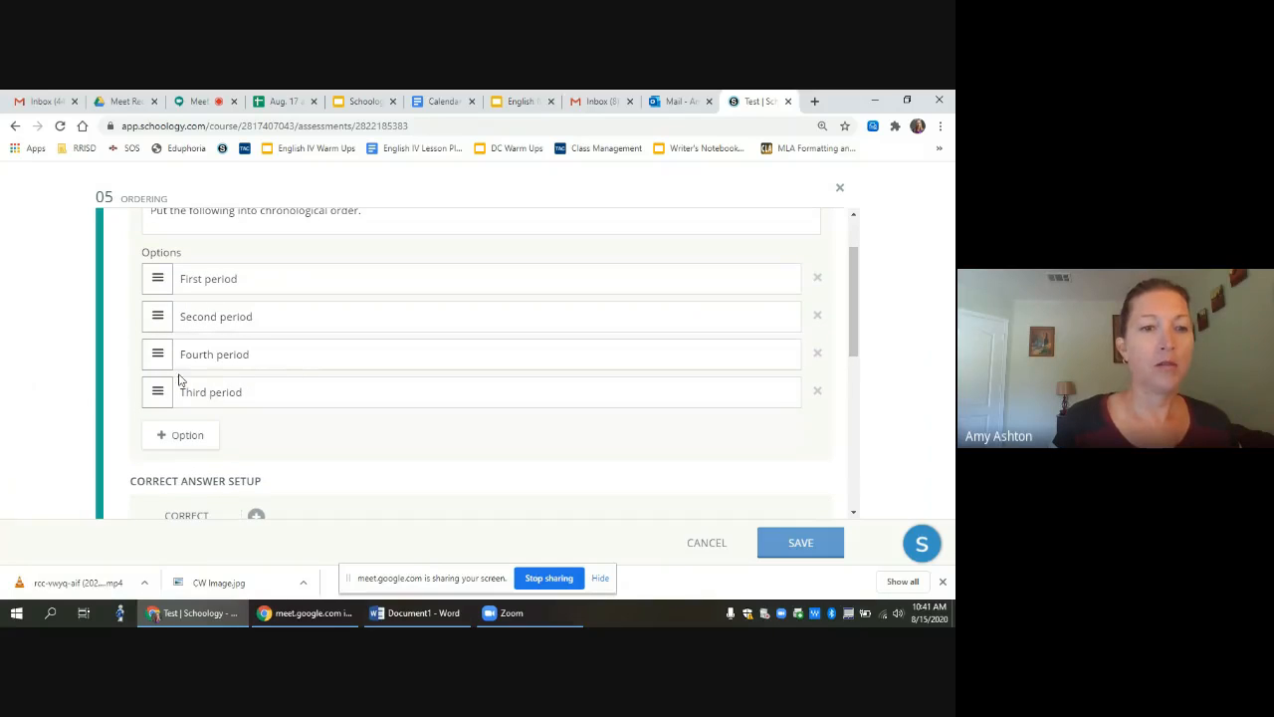
drag(156, 279, 161, 381)
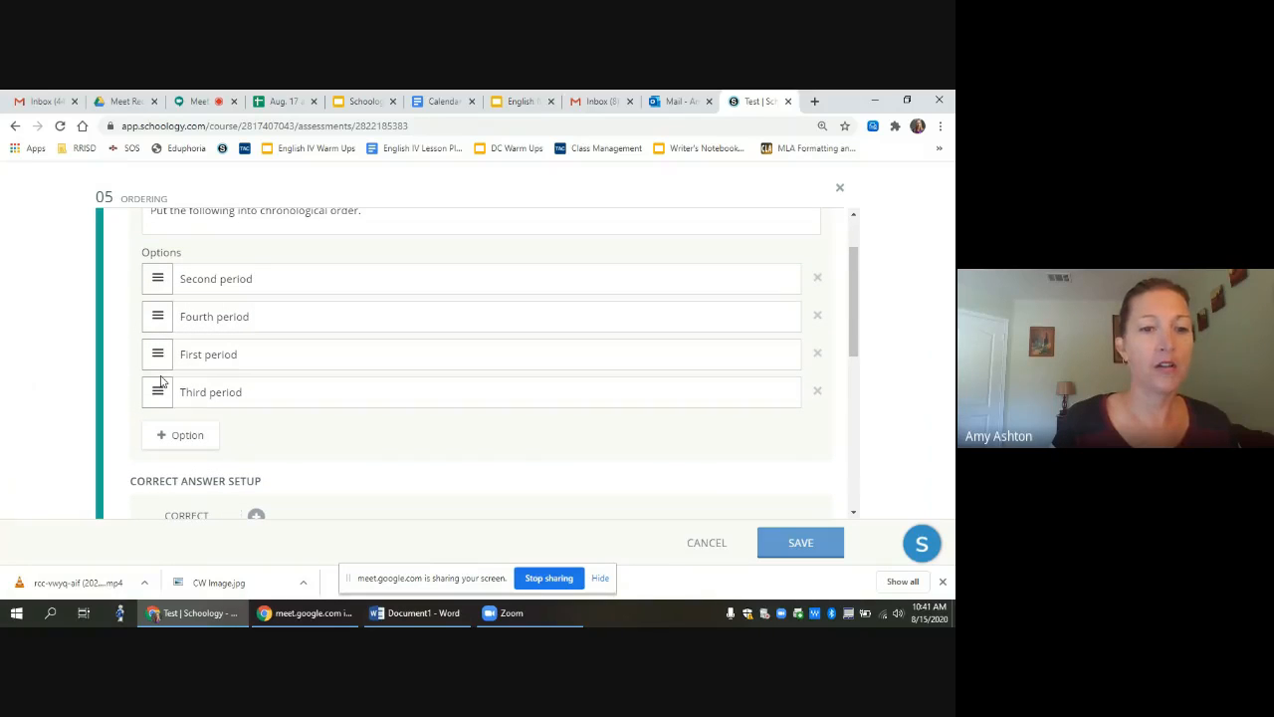
Step: Add a fifth option, Fifth period, and move it to second place
click(197, 439)
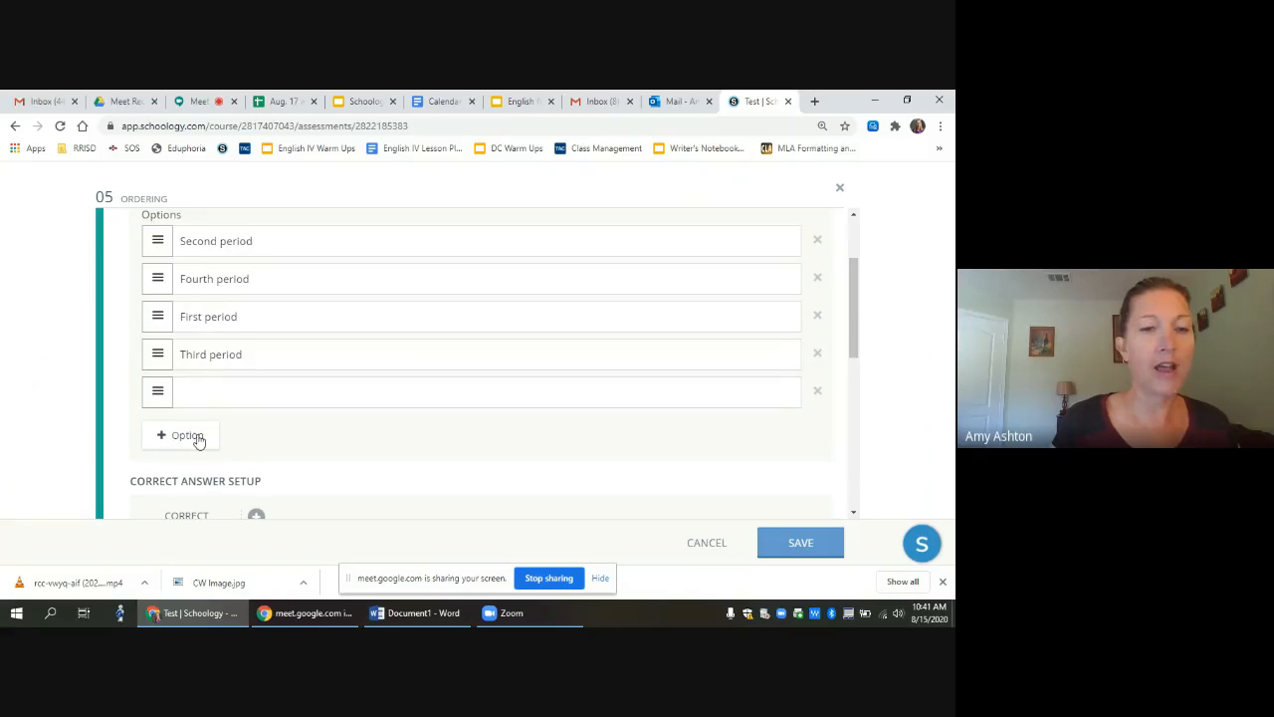
click(207, 389)
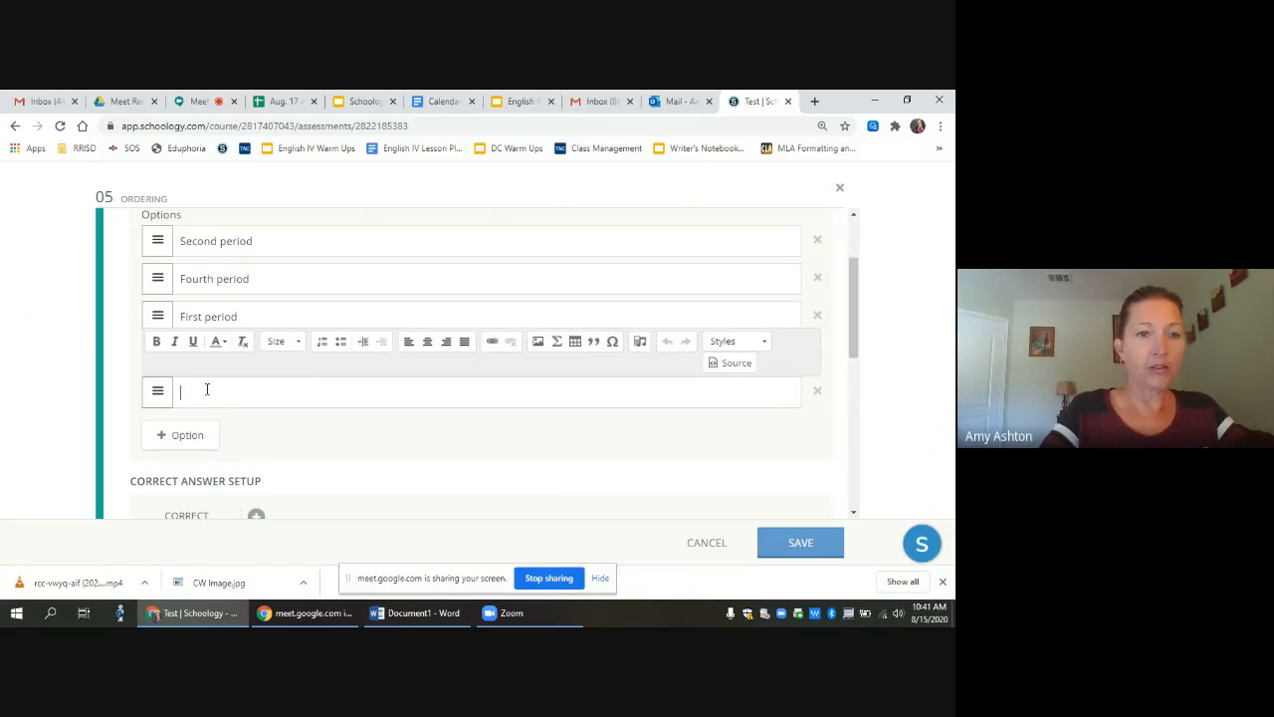
text(Fifth)
key(BackSpace)
key(BackSpace)
key(BackSpace)
key(BackSpace)
text(i)
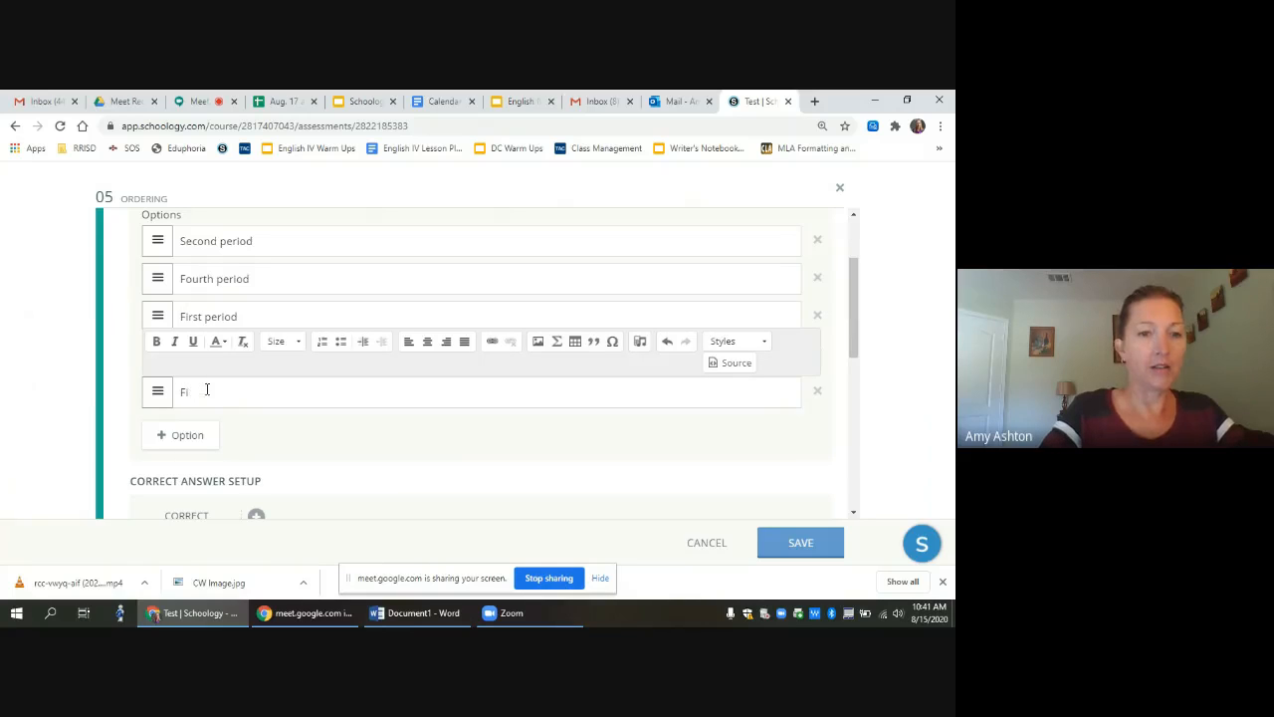
text(fth period)
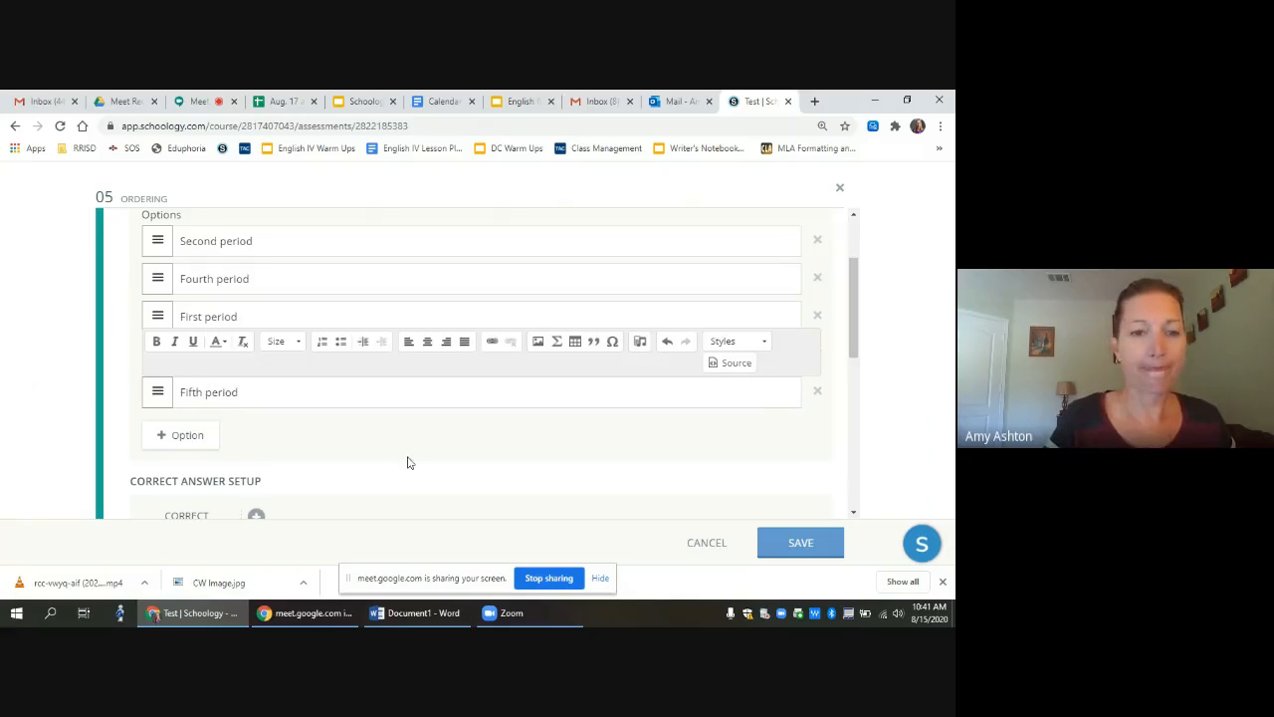
click(366, 441)
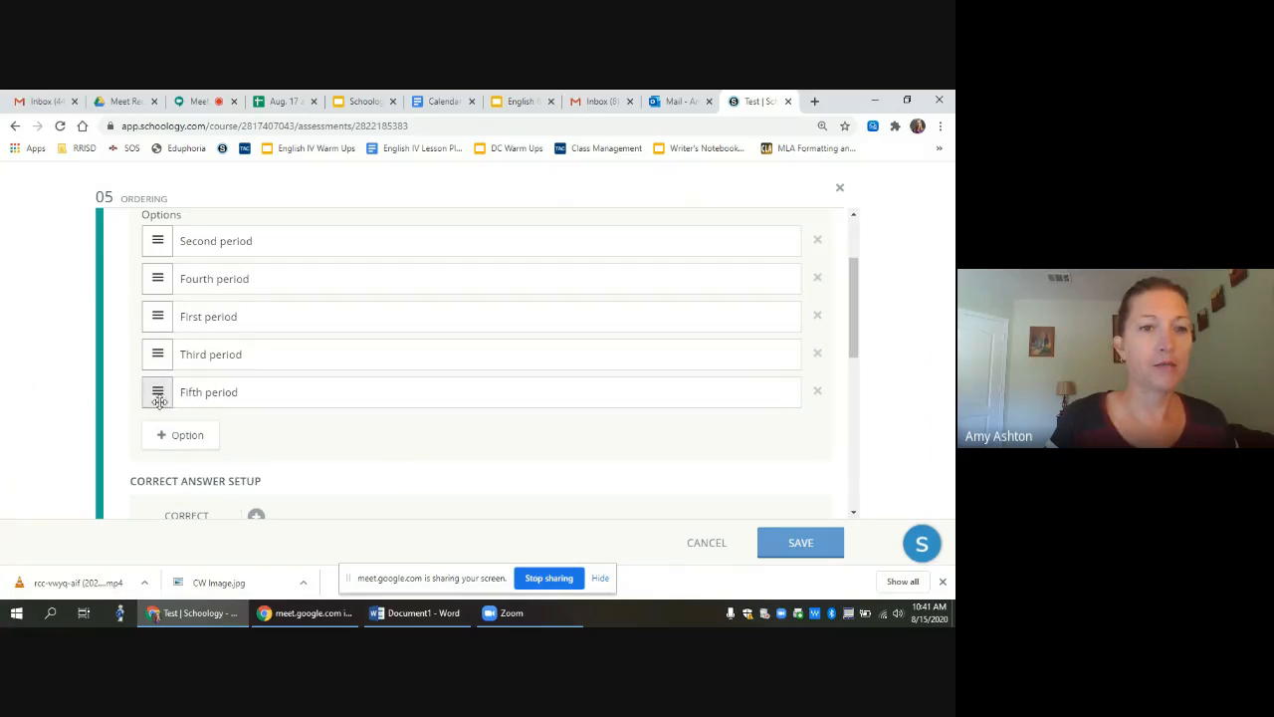
drag(157, 393, 151, 251)
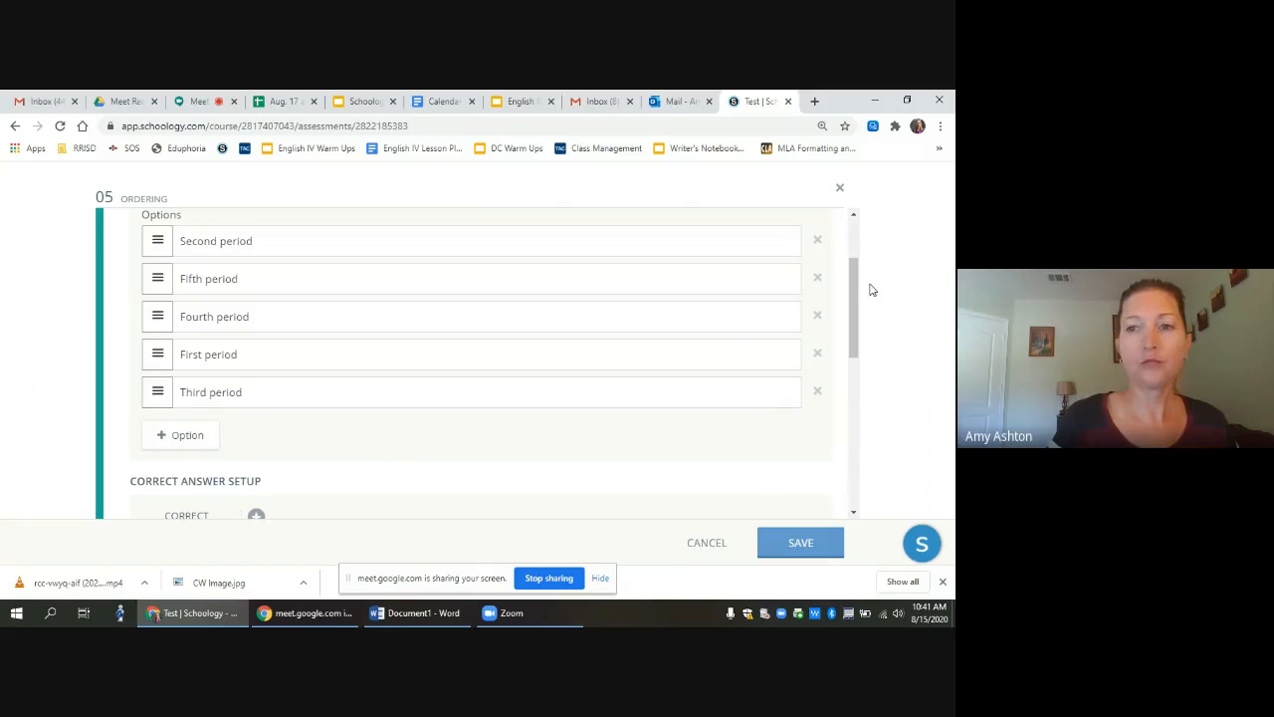
drag(854, 284, 853, 366)
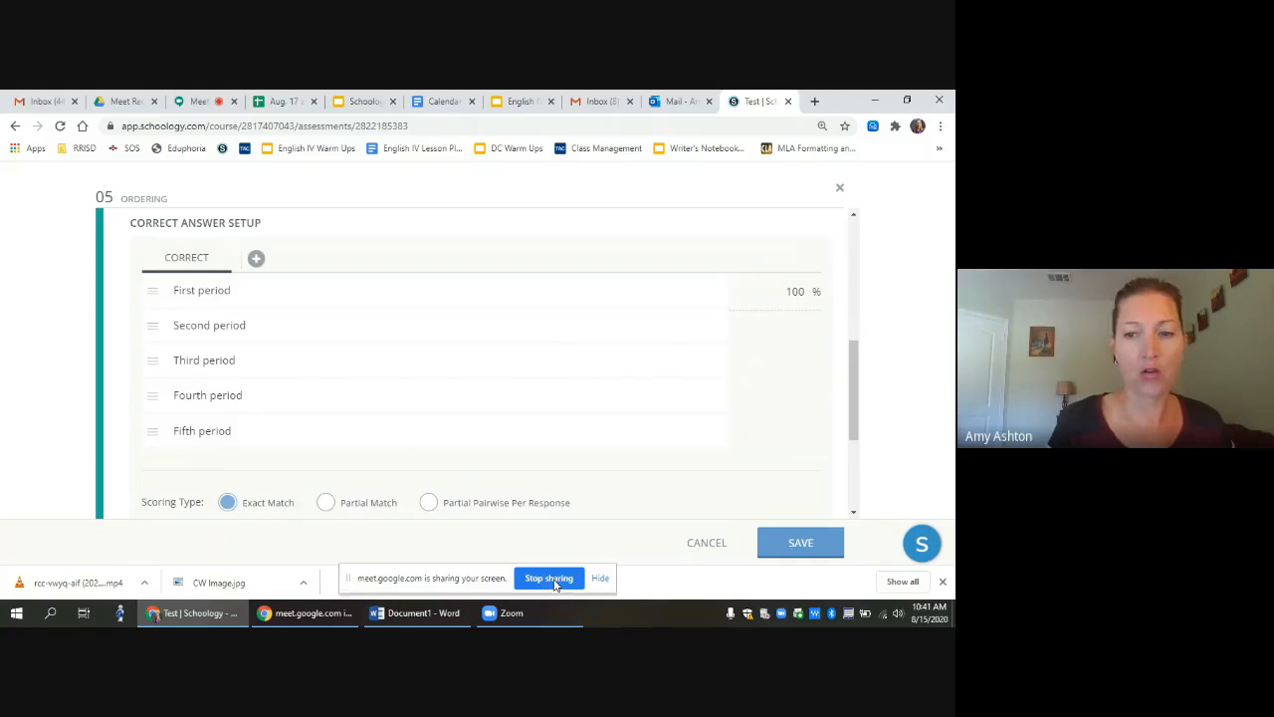
Step: Save Ordering question 05 so it appears in the Test's list worth 1 point
click(804, 545)
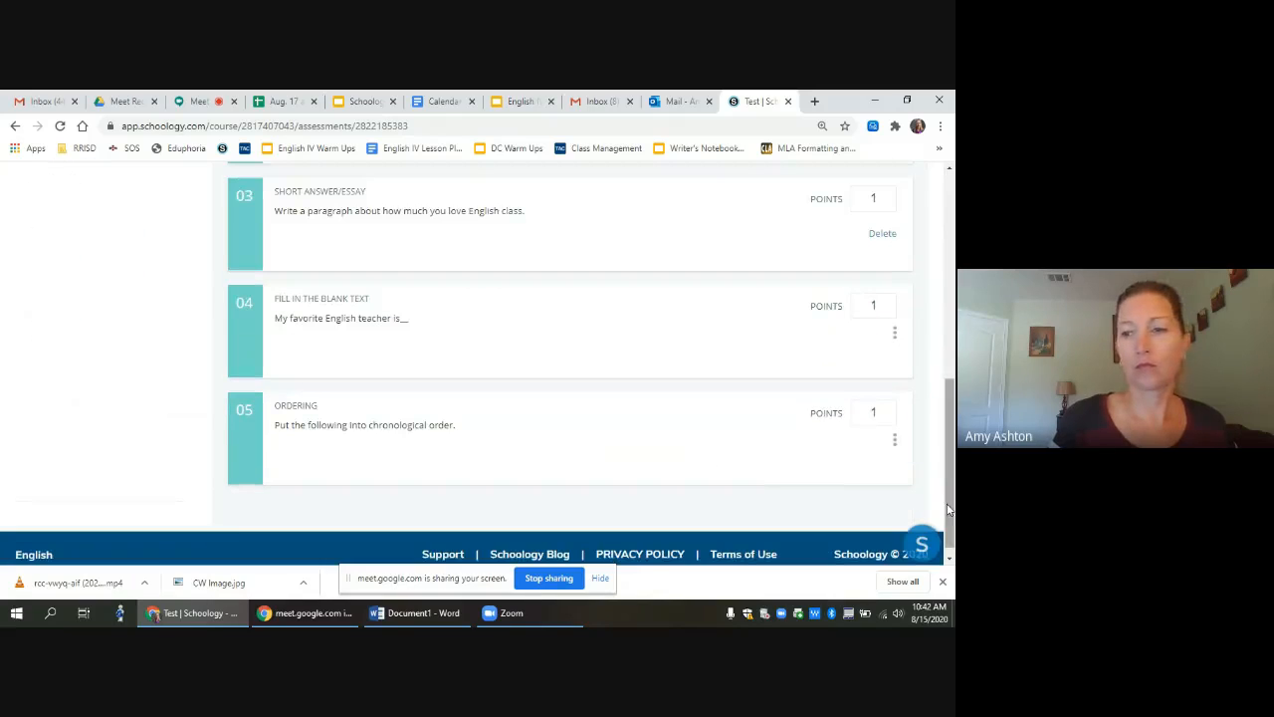
drag(949, 509, 952, 396)
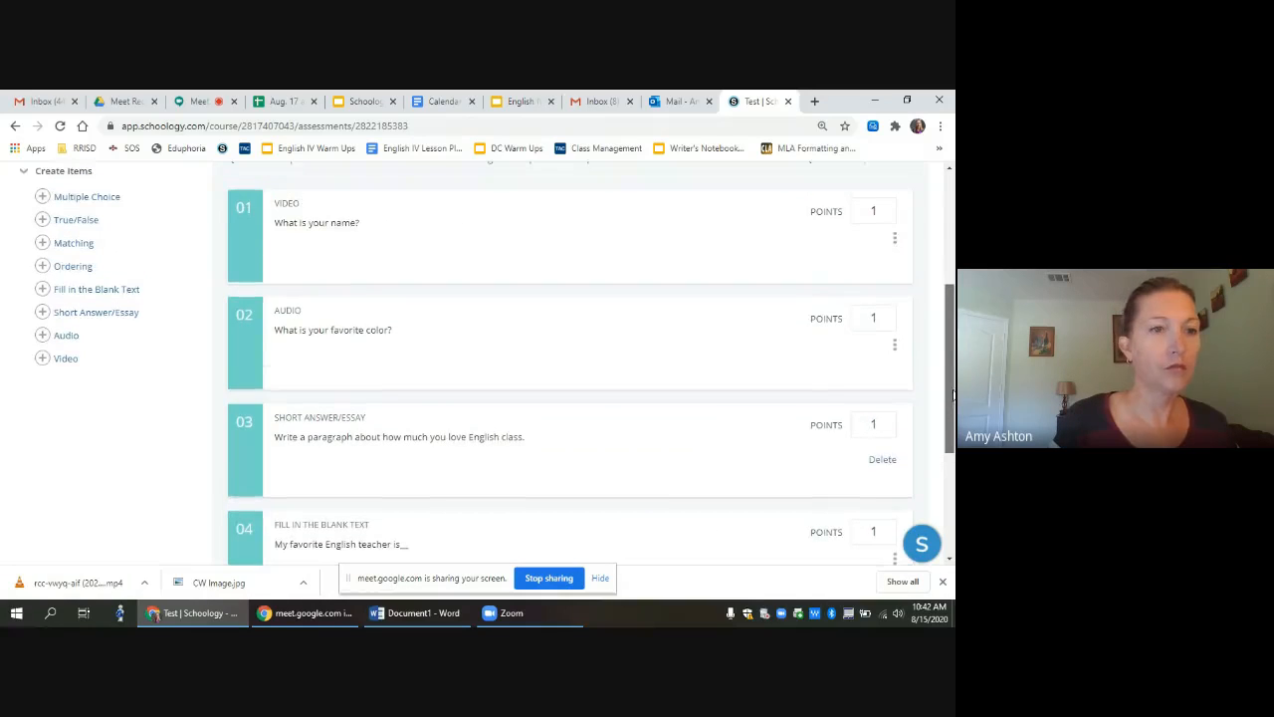
Step: Add a Matching question with the prompt 'Match the word to the correct part of speech.'
click(78, 246)
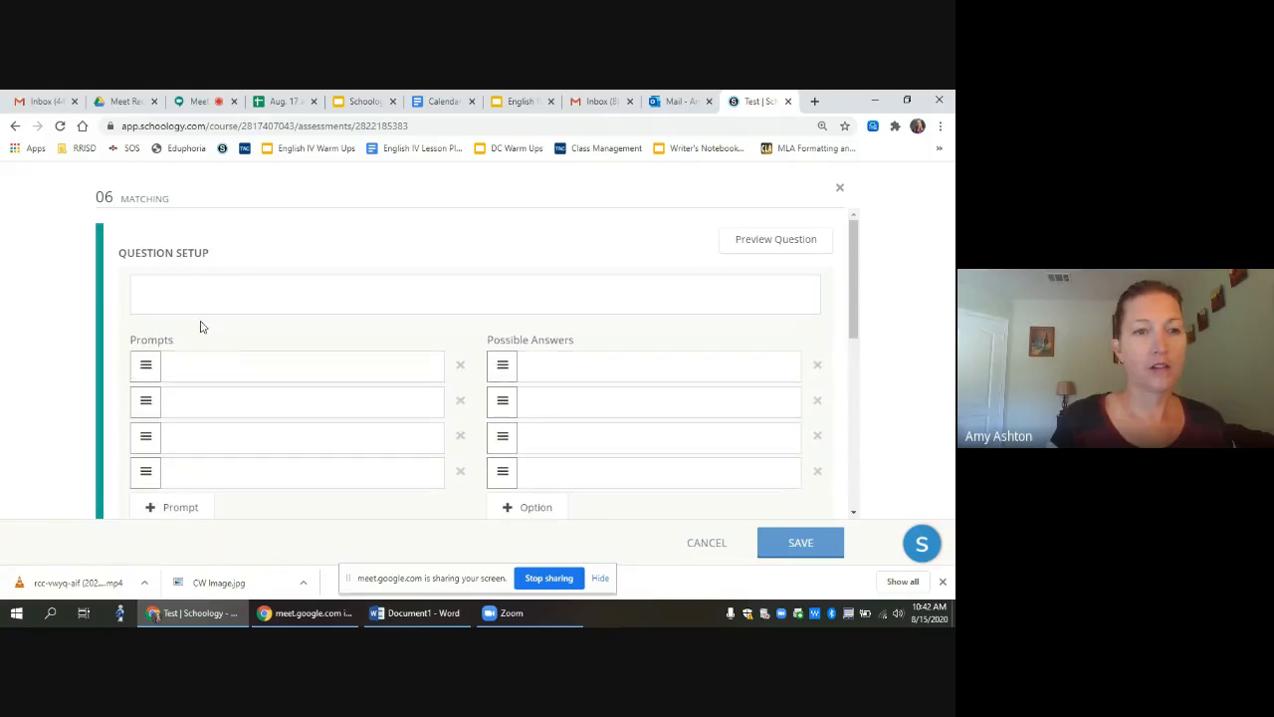
click(189, 288)
text(M)
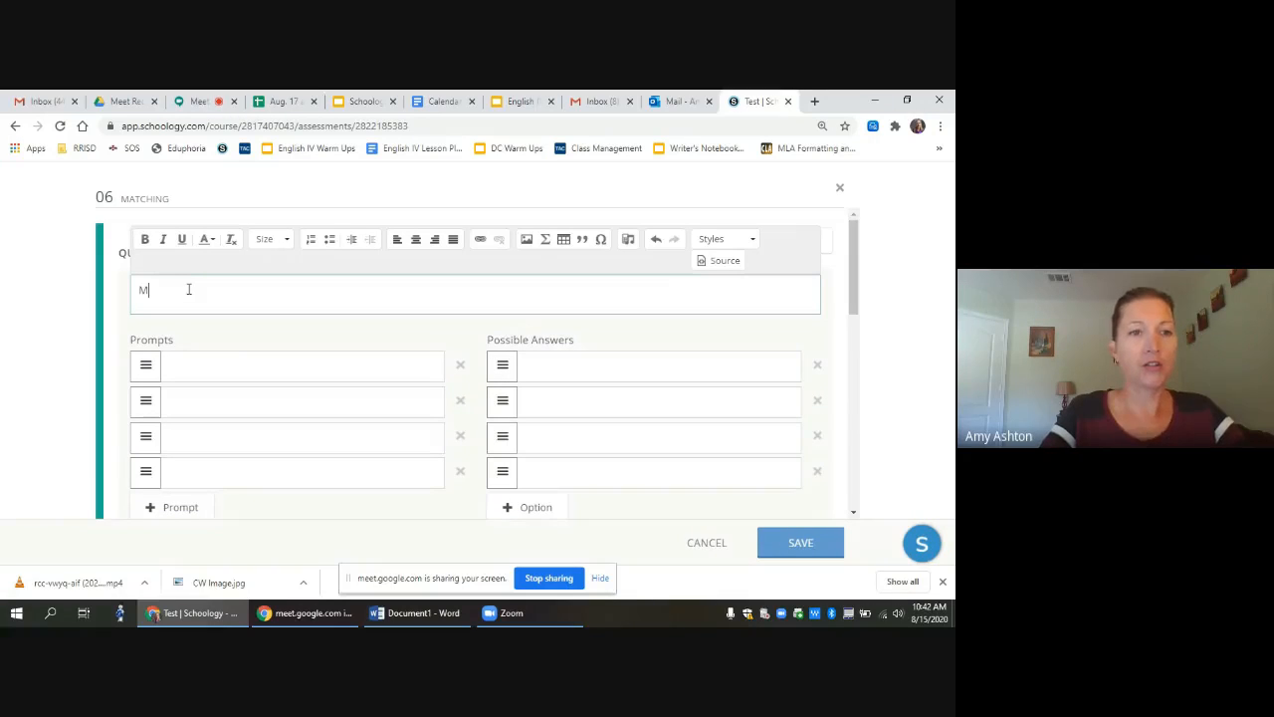
text(atch t)
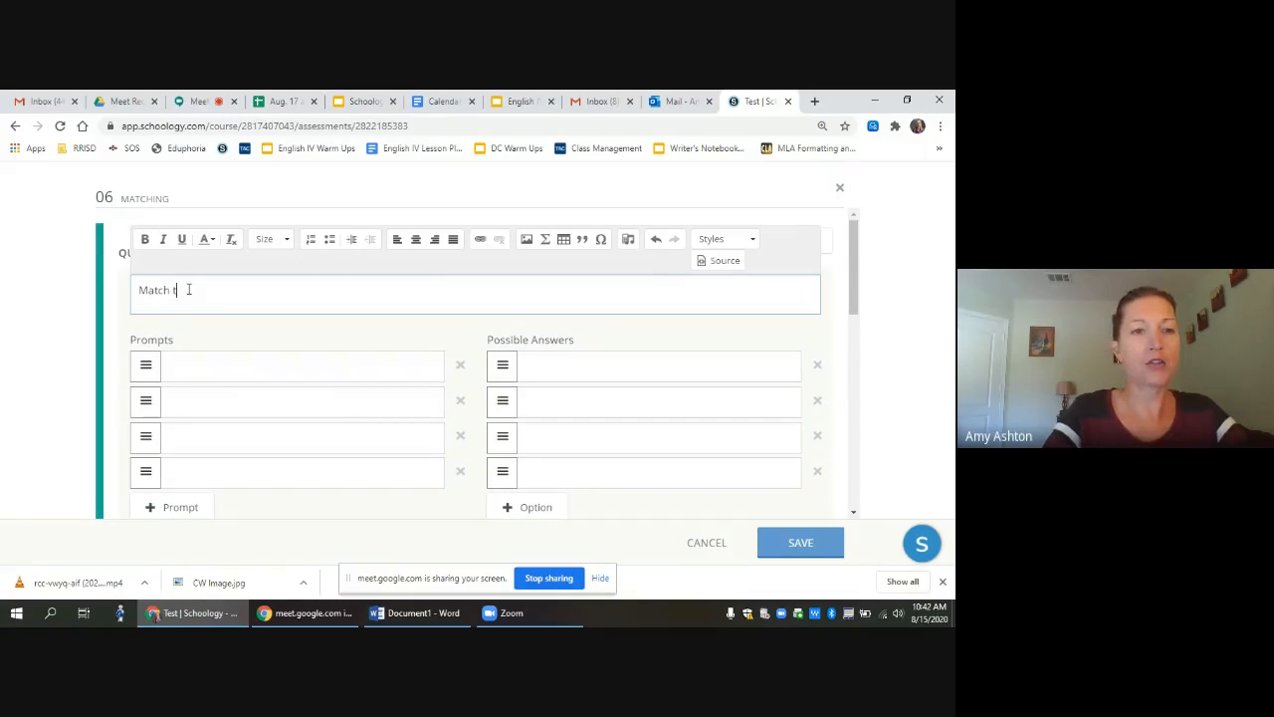
text(he world)
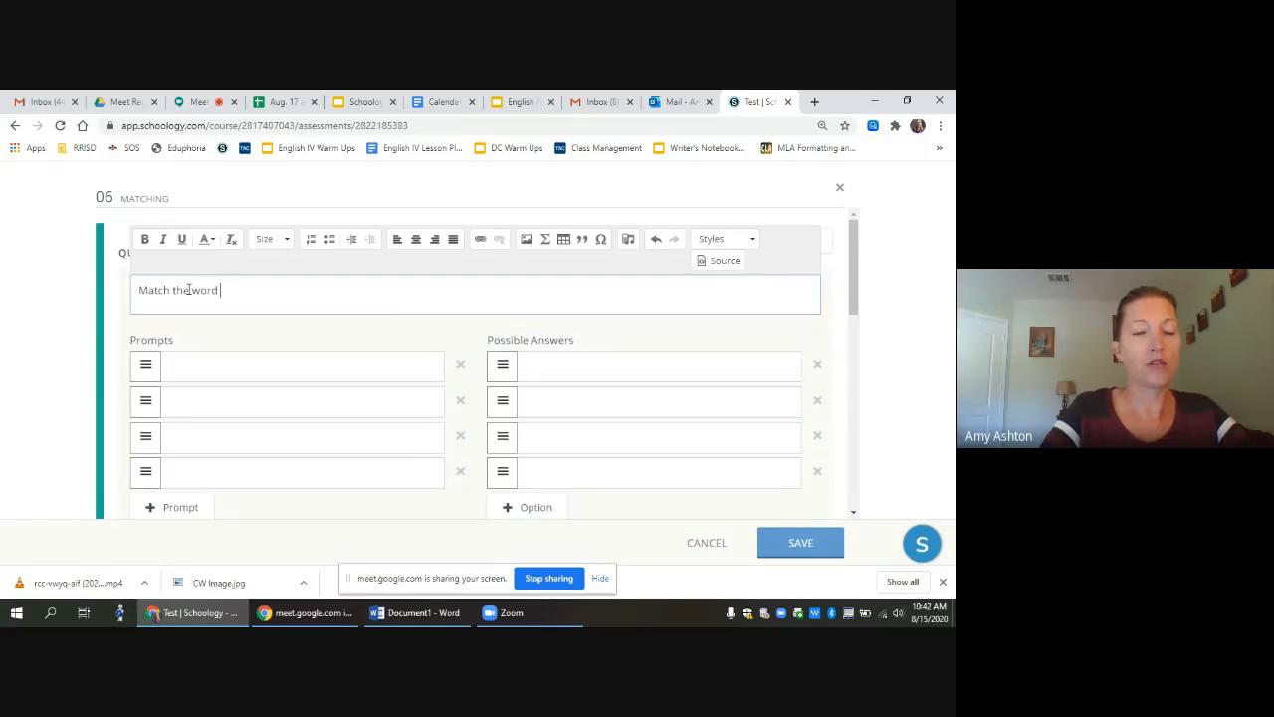
text(with the a)
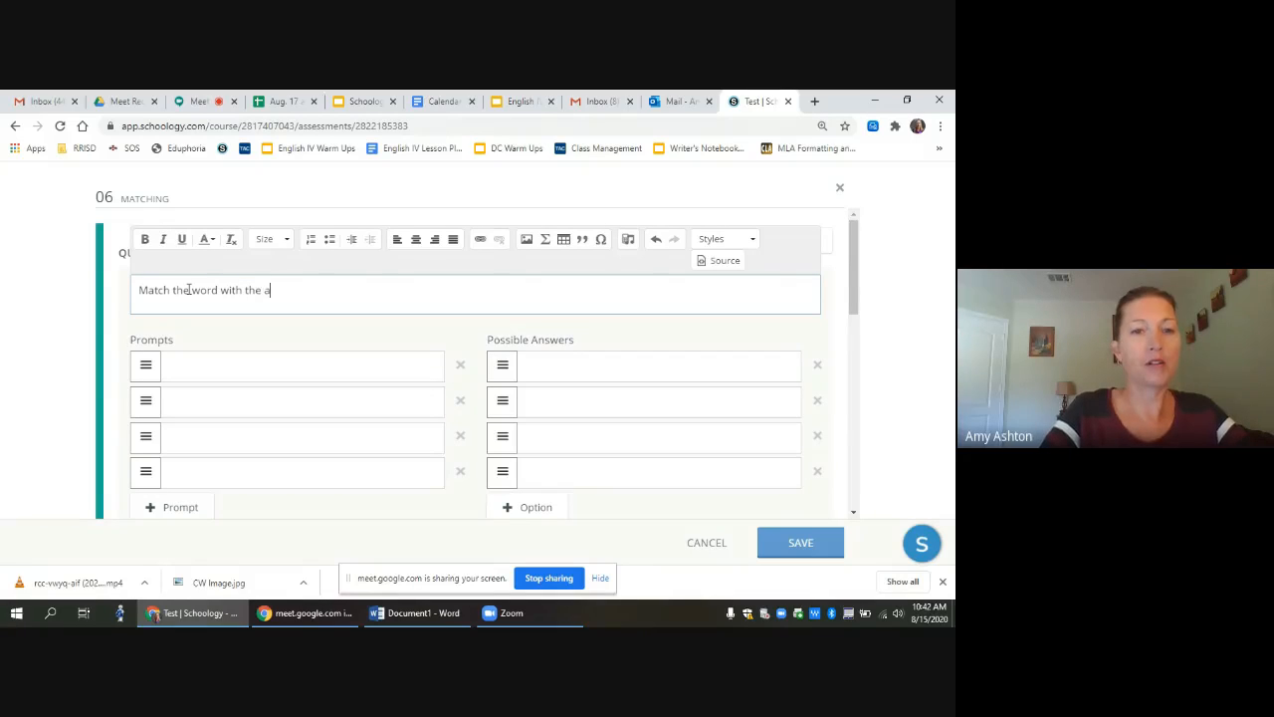
key(BackSpace)
key(BackSpace)
key(BackSpace)
key(BackSpace)
key(BackSpace)
key(BackSpace)
key(BackSpace)
key(BackSpace)
key(BackSpace)
text(to the c)
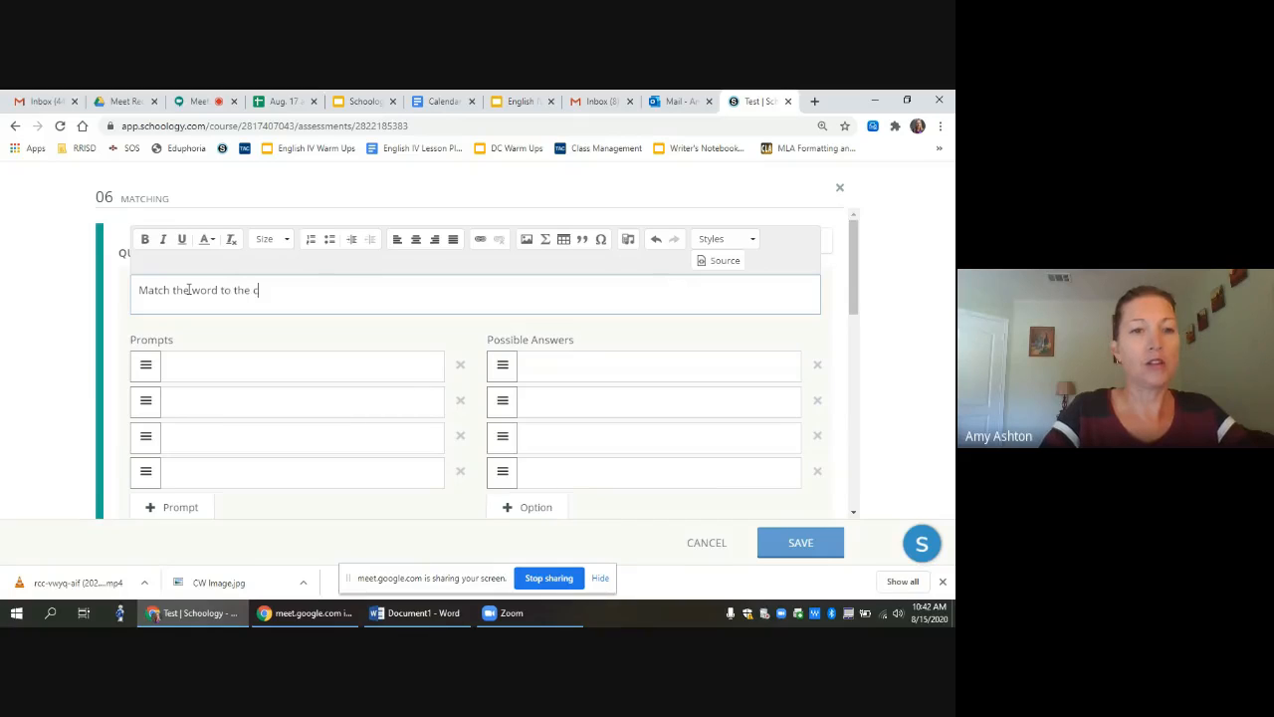
text(orrect part of spe)
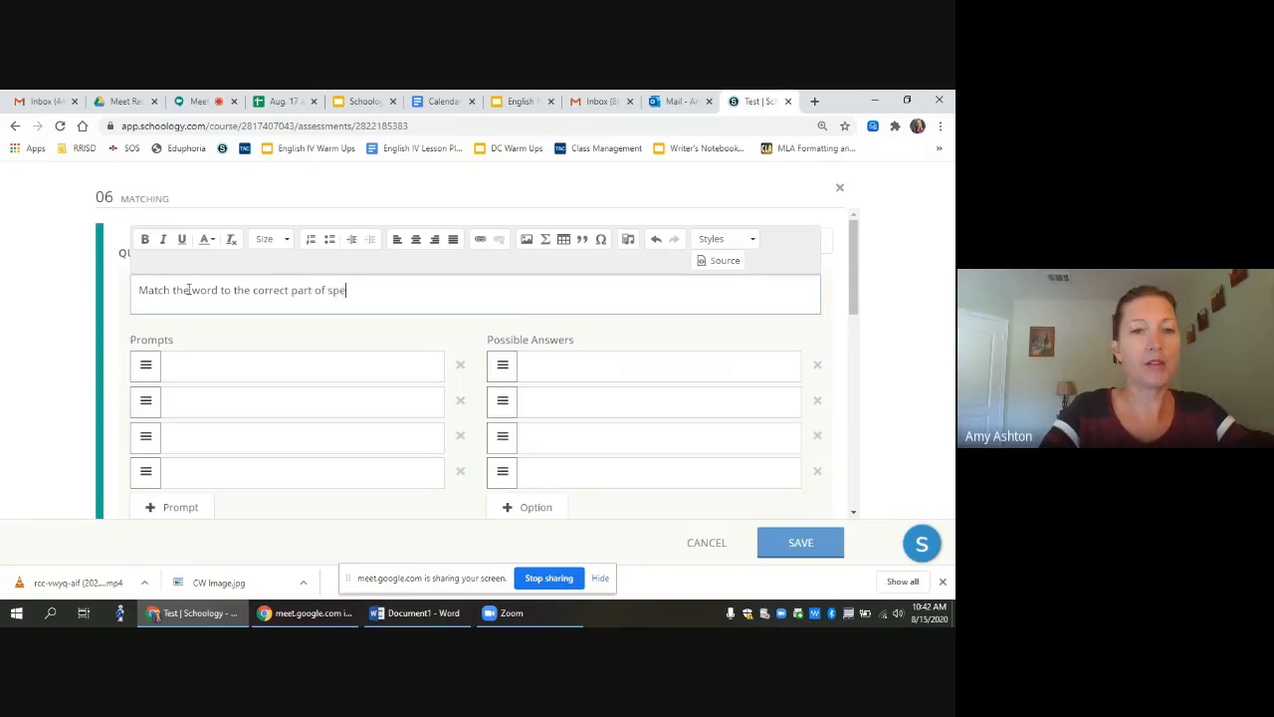
text(ech.)
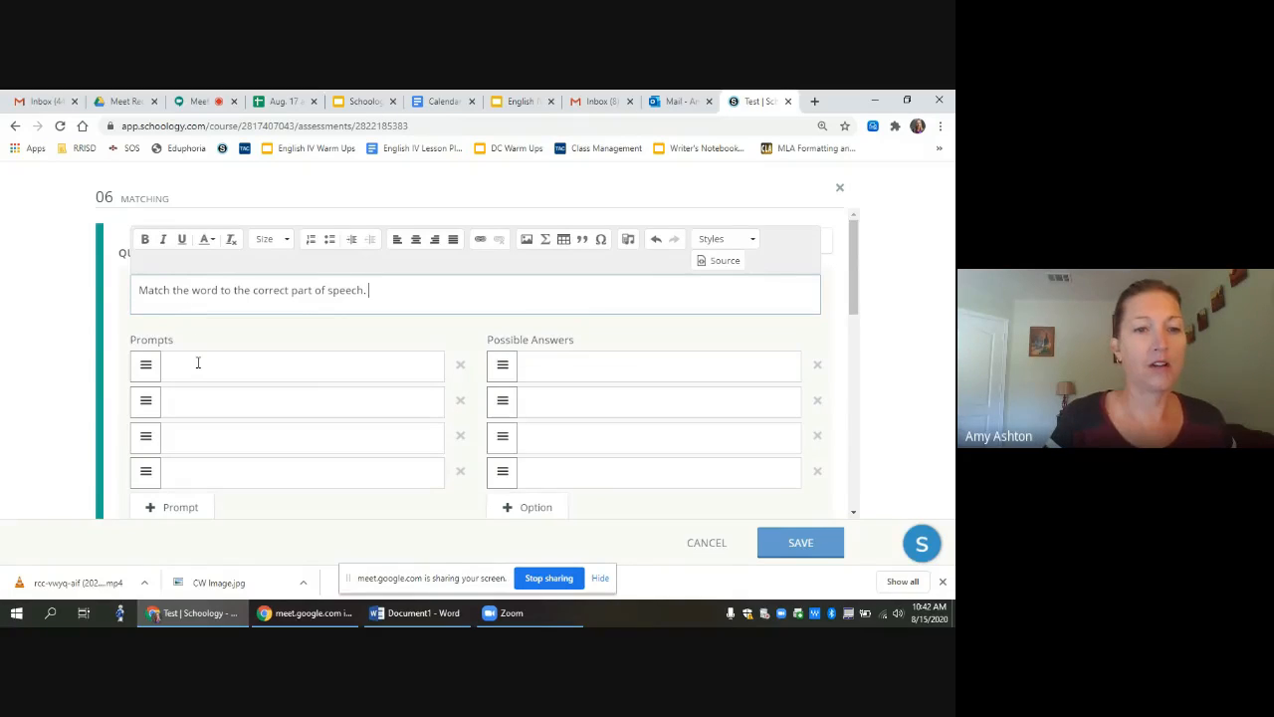
click(196, 364)
Step: Enter the first two pairs: cat with noun, Sylvester the Cat with proper noun
text(Cat)
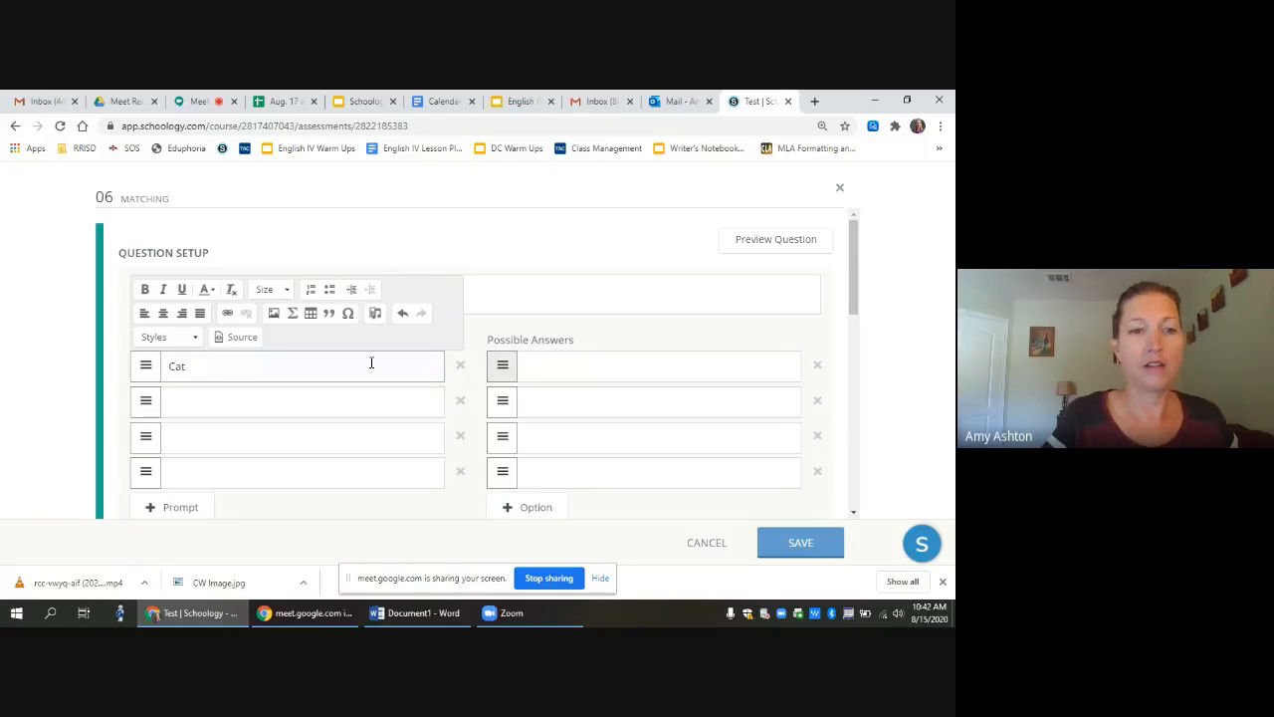
key(BackSpace)
text(c)
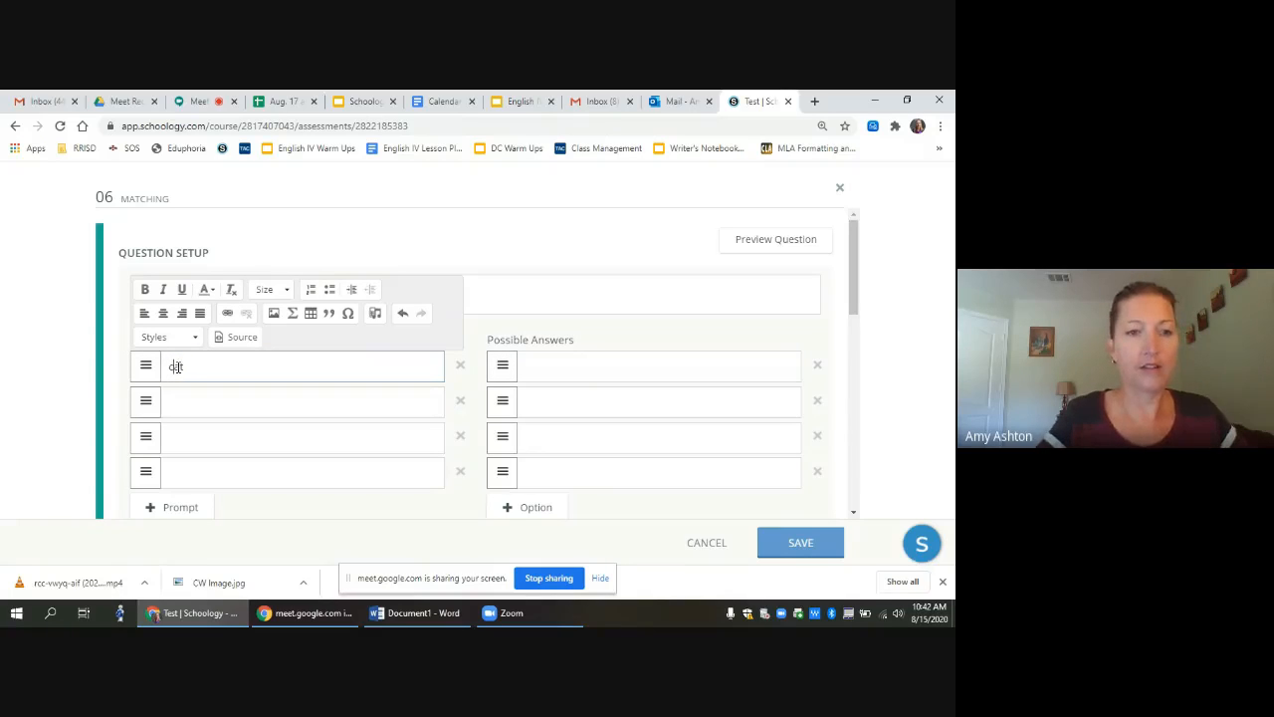
click(551, 371)
text(noun)
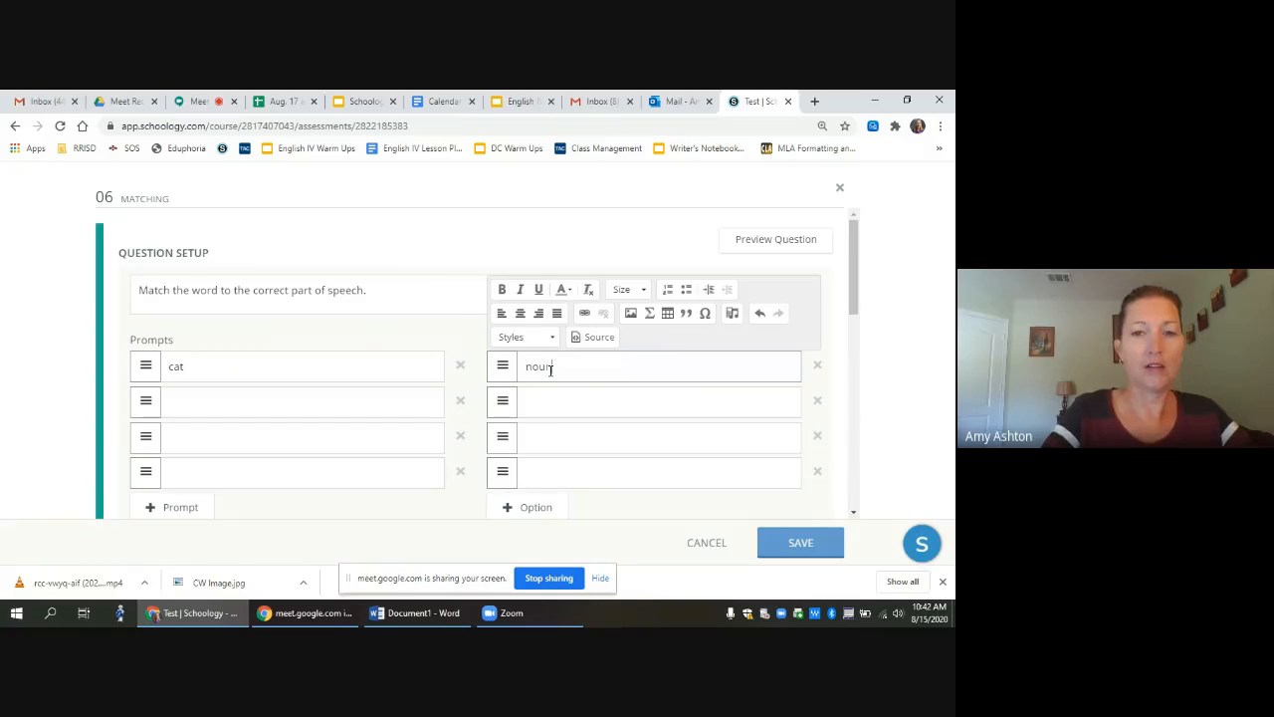
click(228, 403)
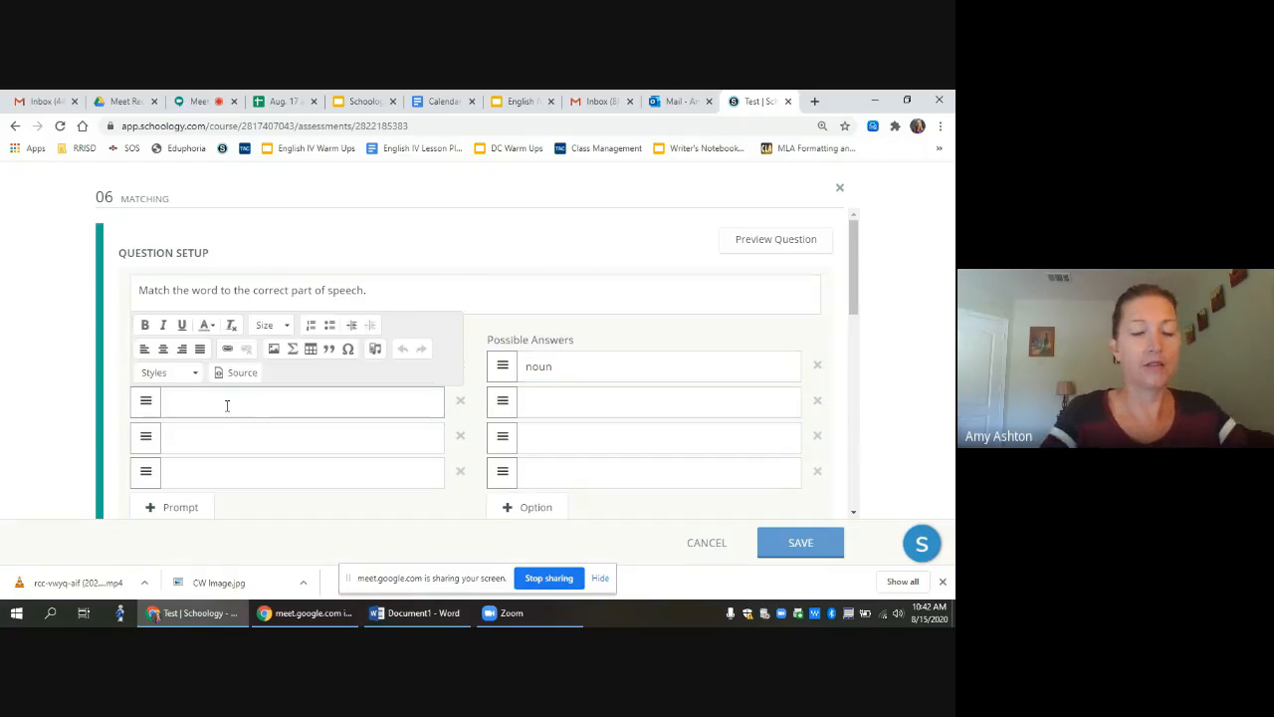
text(Sylveste)
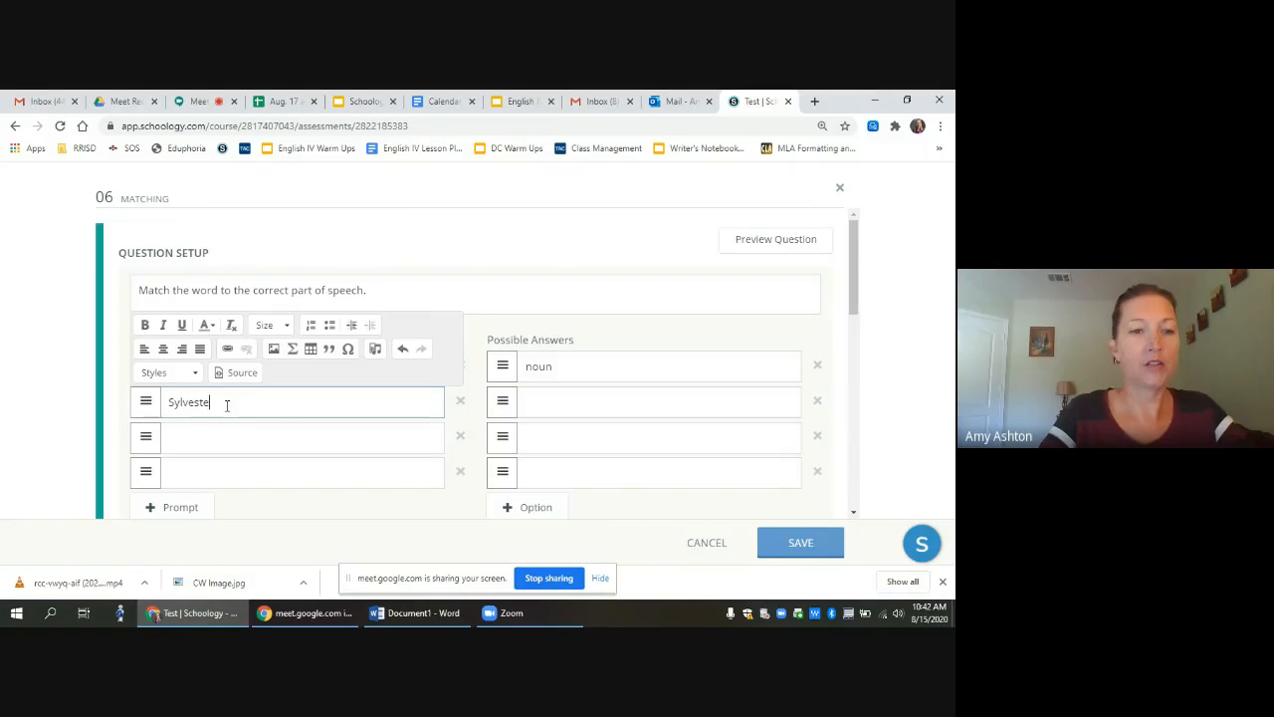
text(r the Cat)
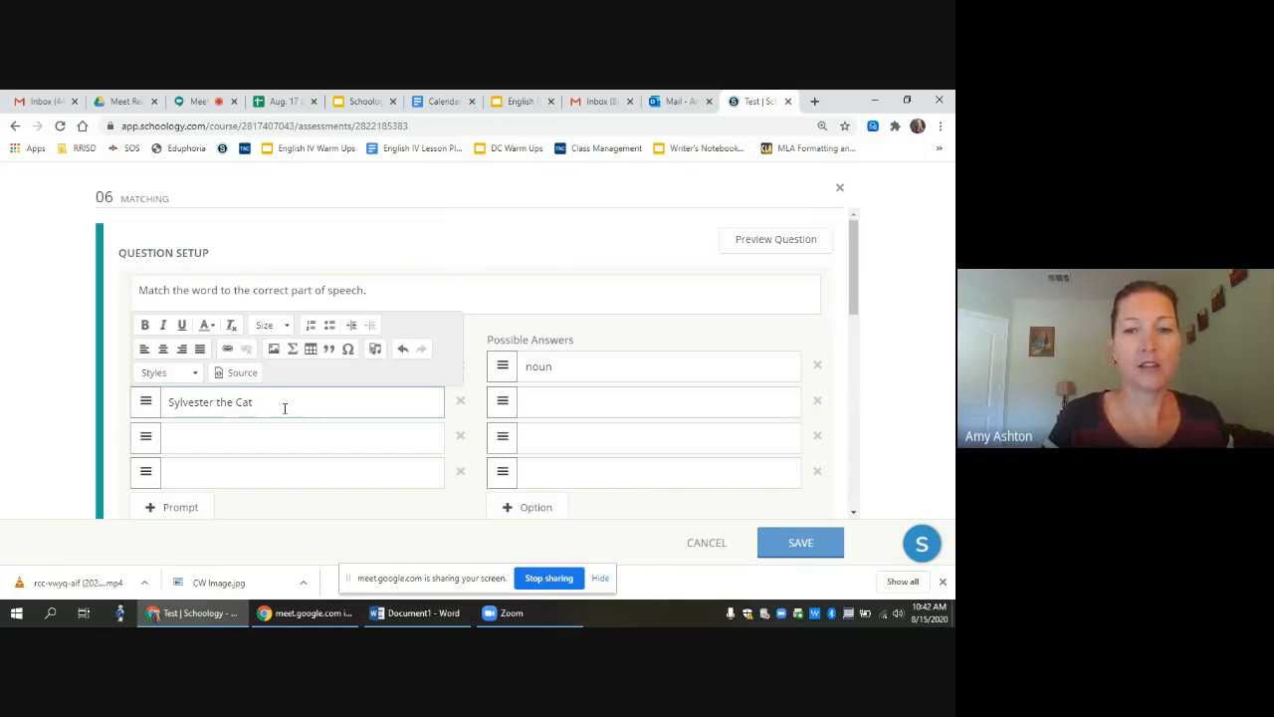
click(568, 402)
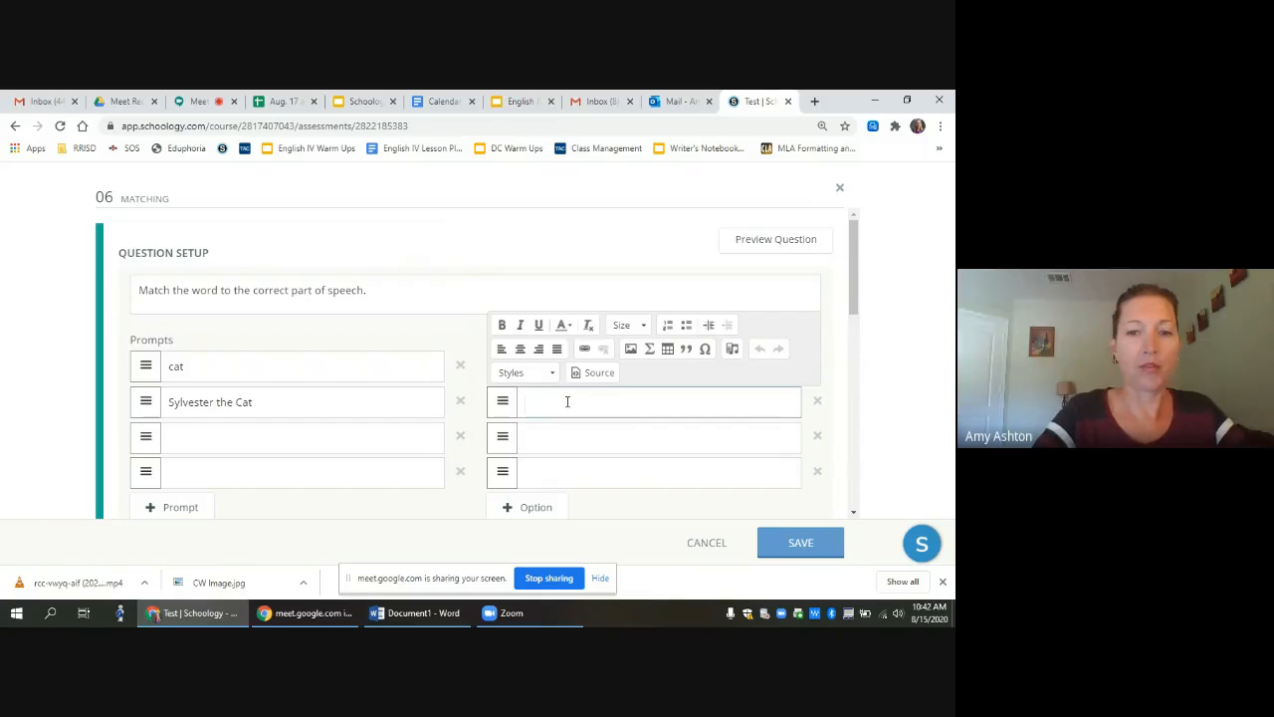
text(propo)
text(r )
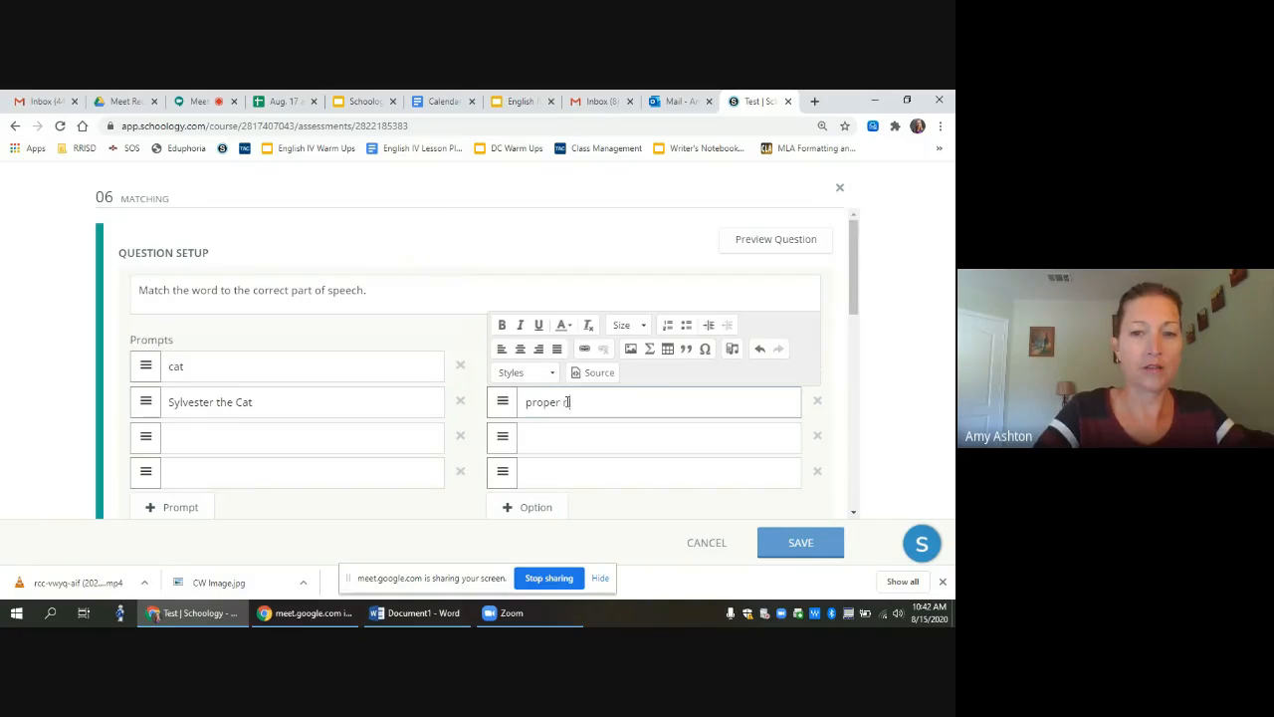
text(noun)
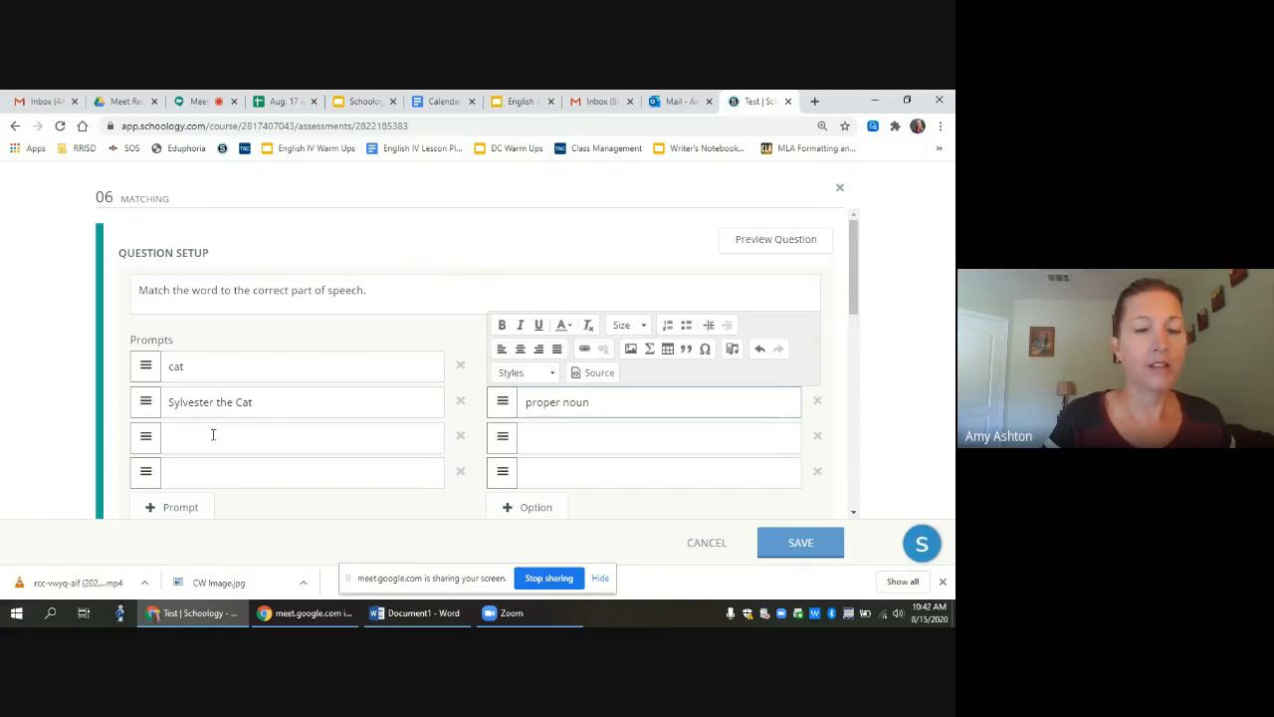
Step: Enter the remaining pairs: sat with verb, the with article
click(212, 435)
text(sat)
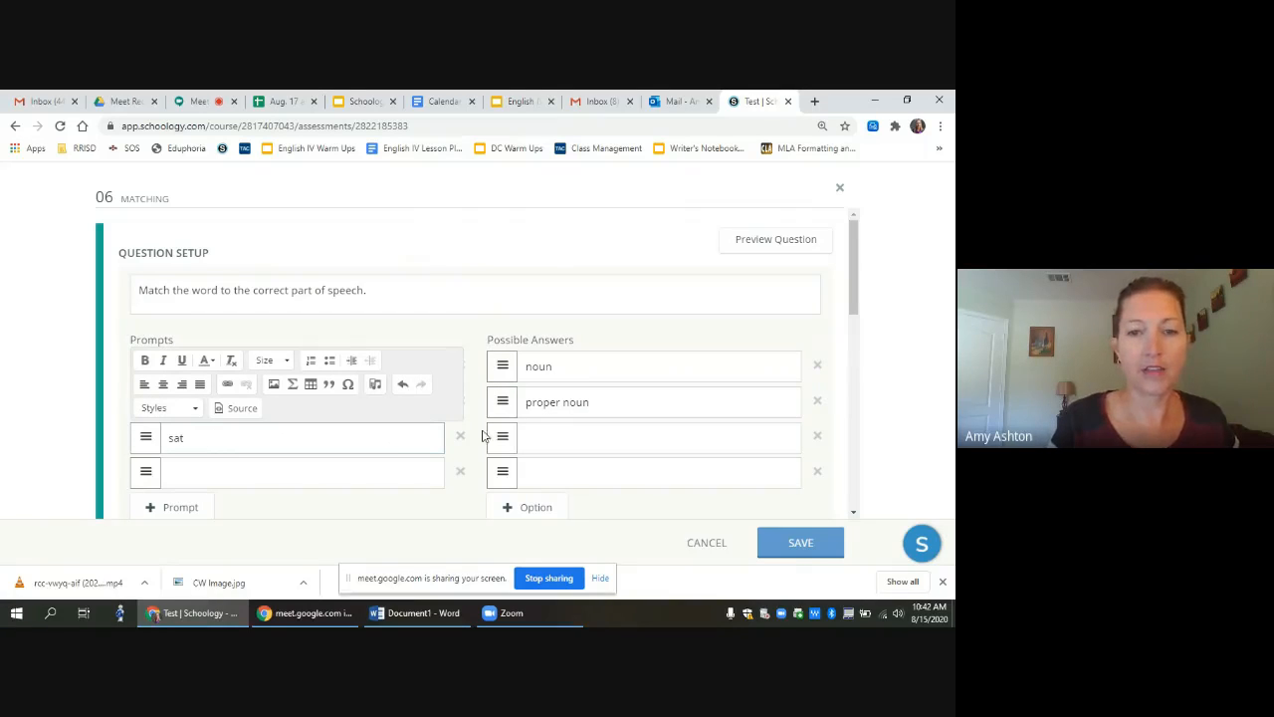
click(568, 438)
text(verb)
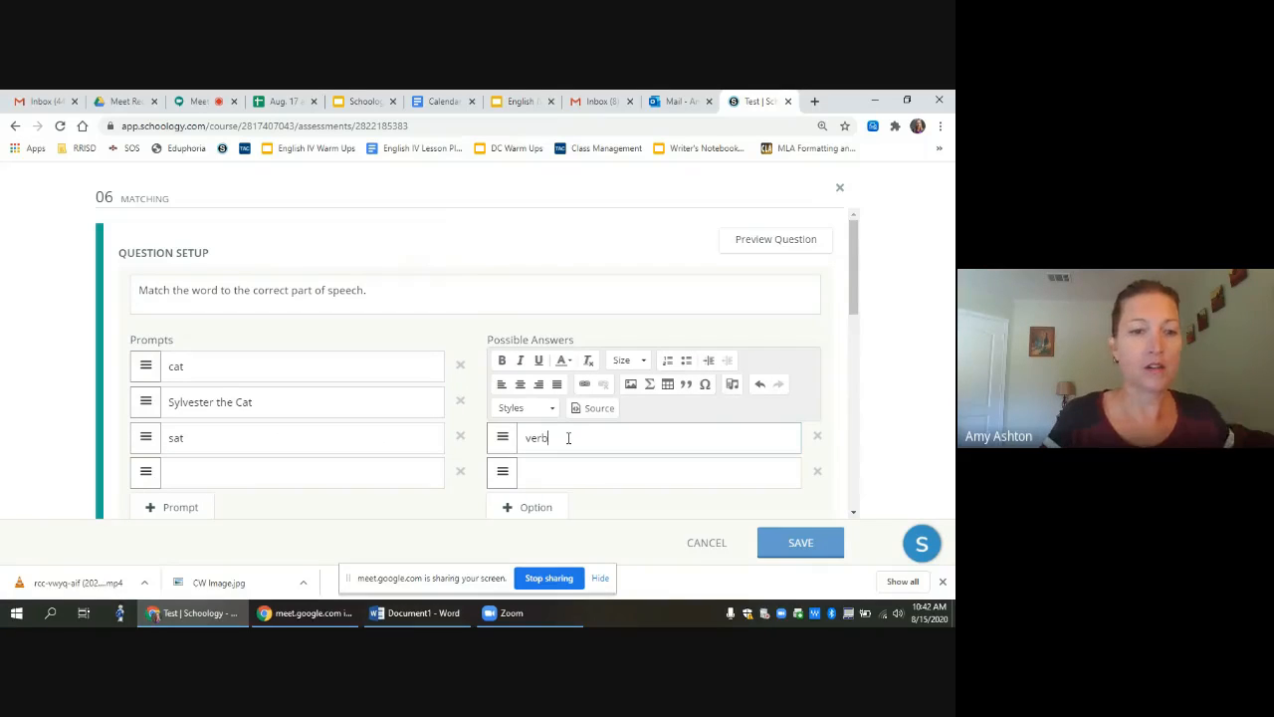
click(199, 479)
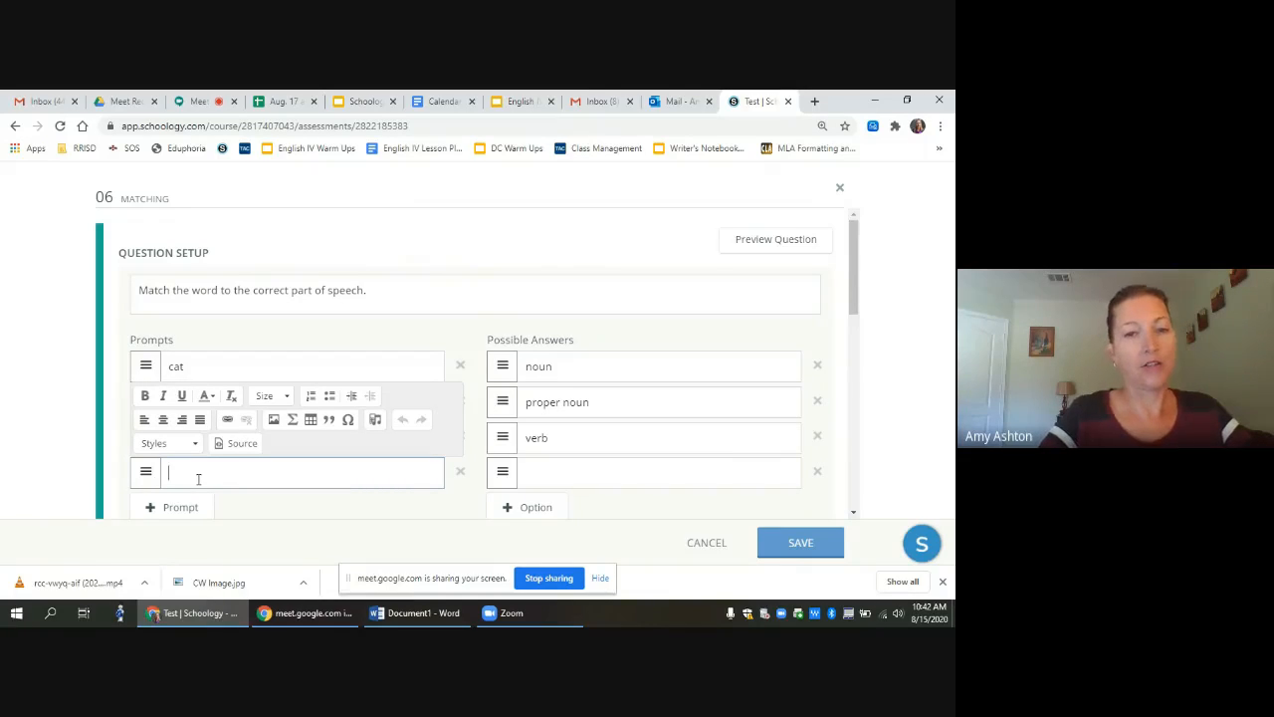
text(the)
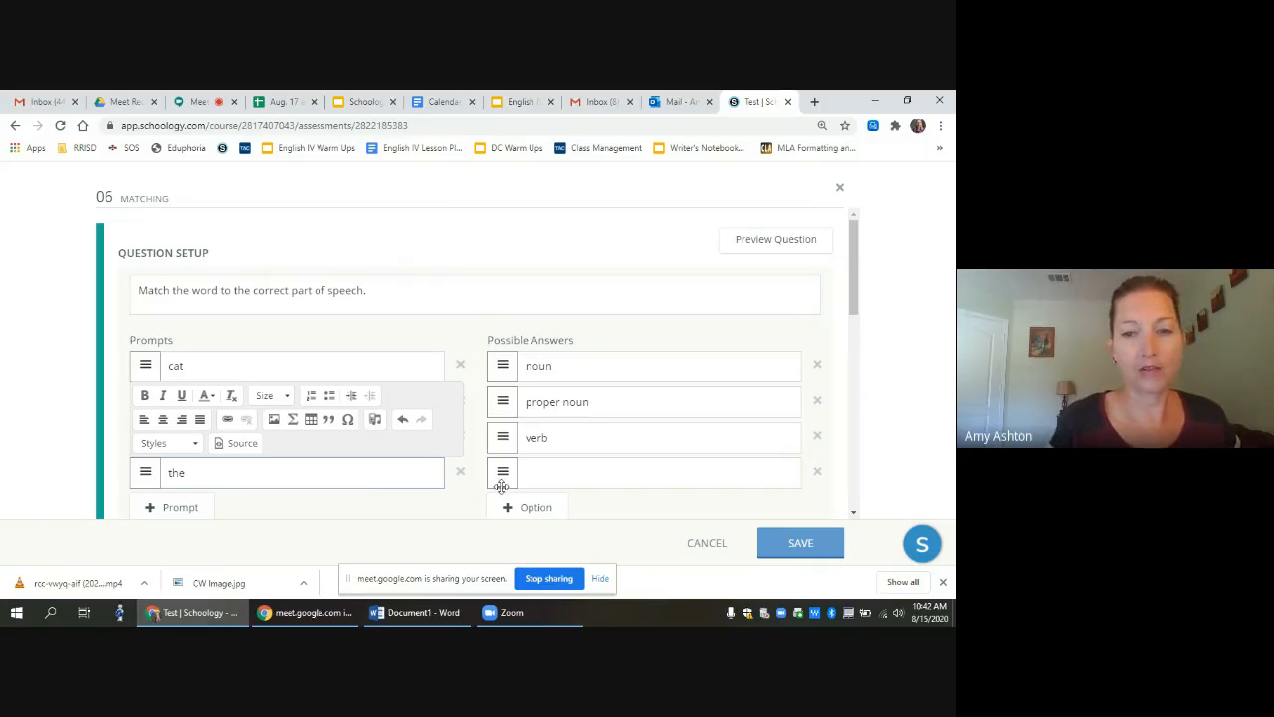
click(543, 481)
text(art)
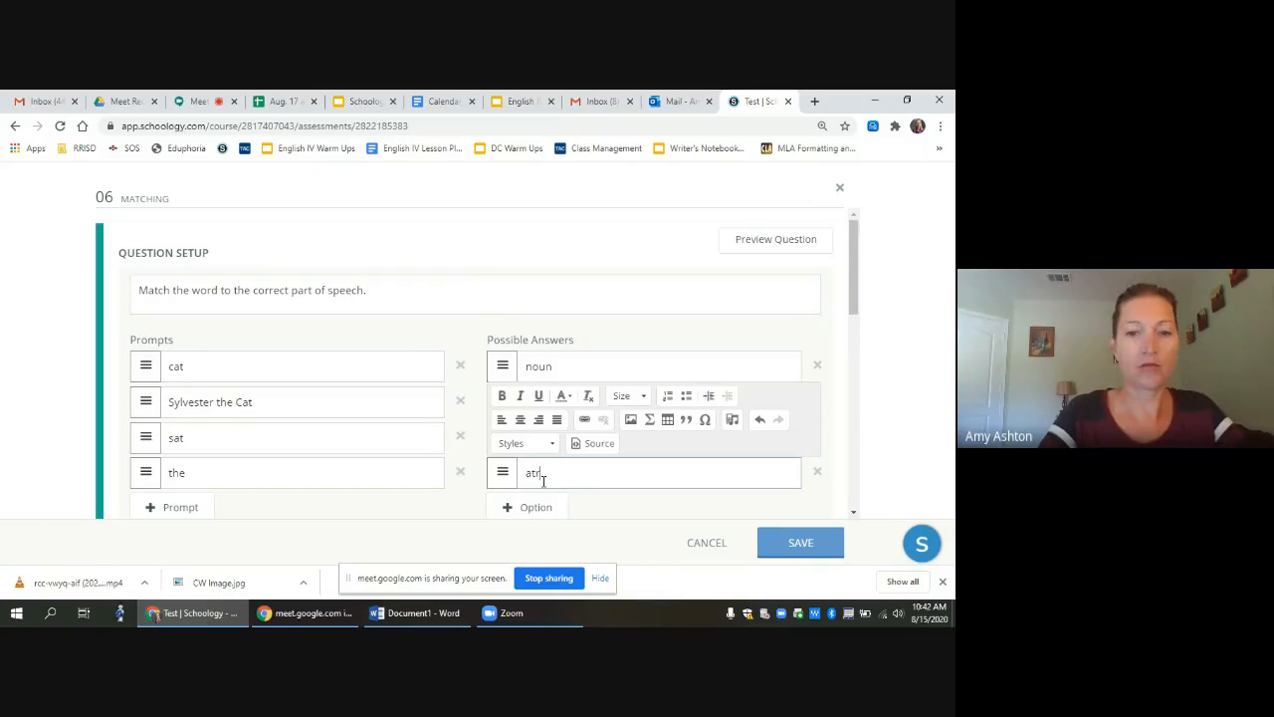
text(icle)
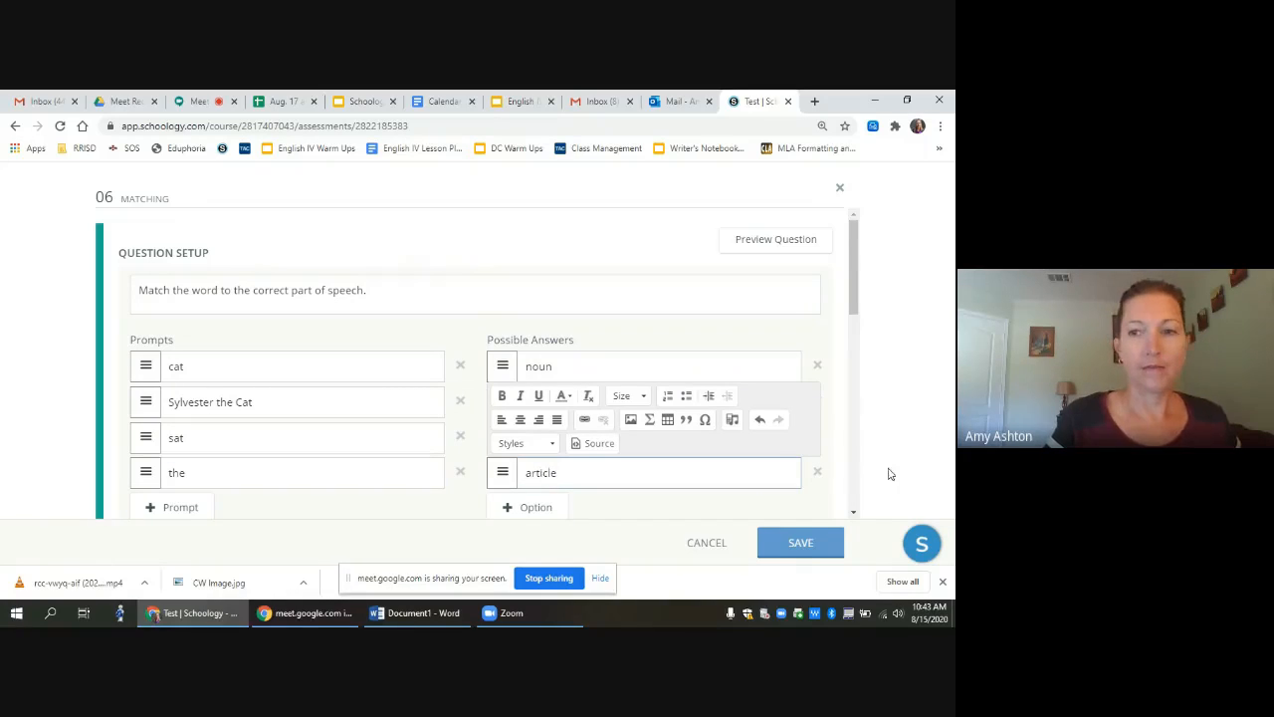
drag(852, 303, 852, 339)
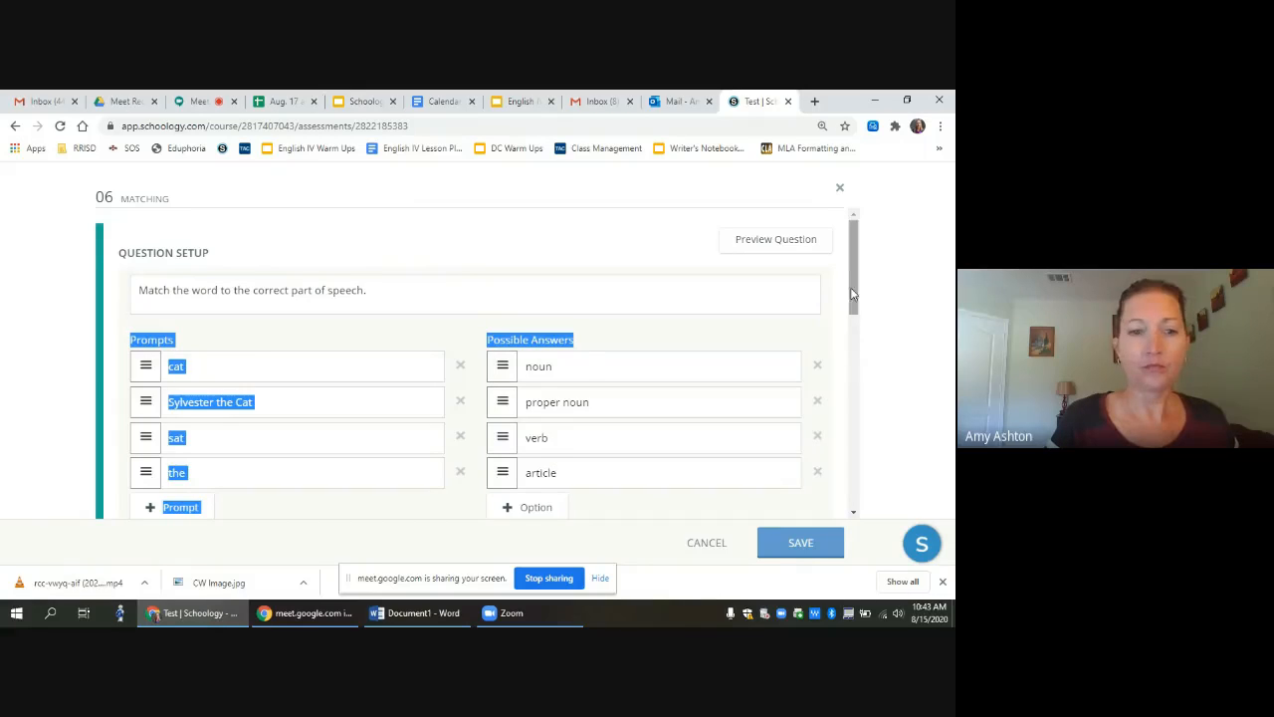
Step: Shuffle the possible answers, moving noun below proper noun and article above verb
scroll(851, 340, down, 3)
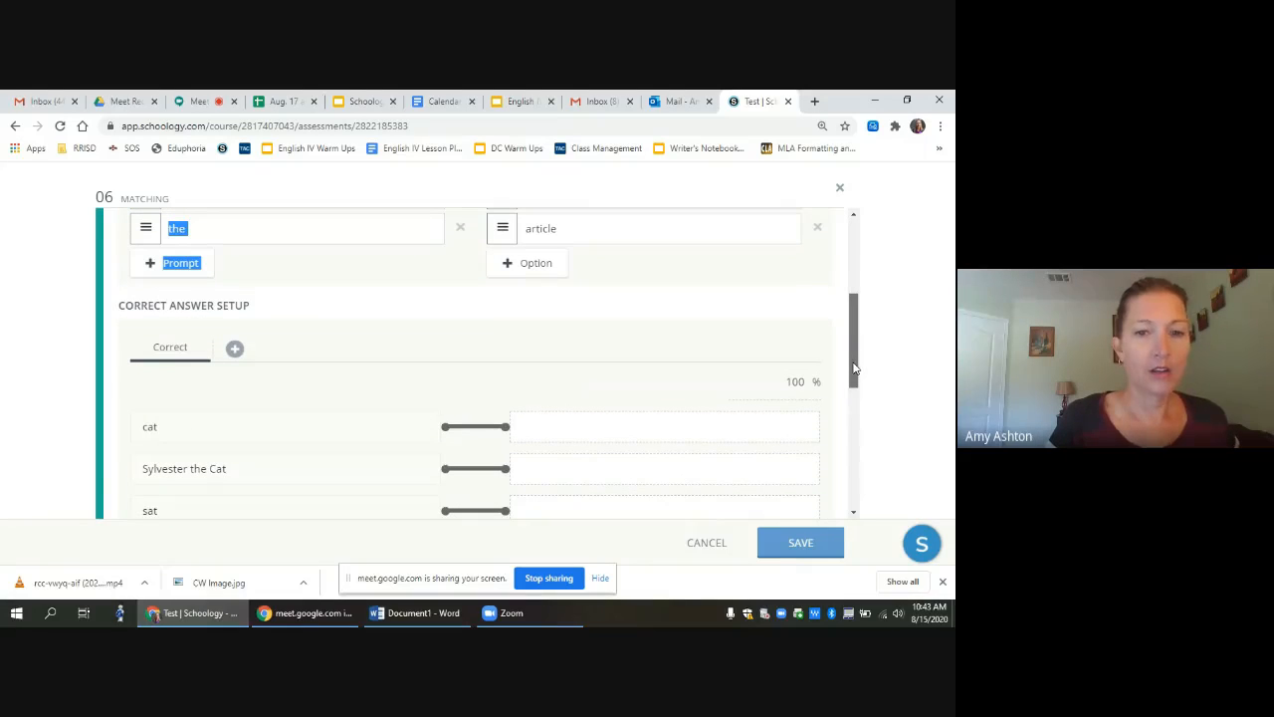
scroll(854, 344, up, 2)
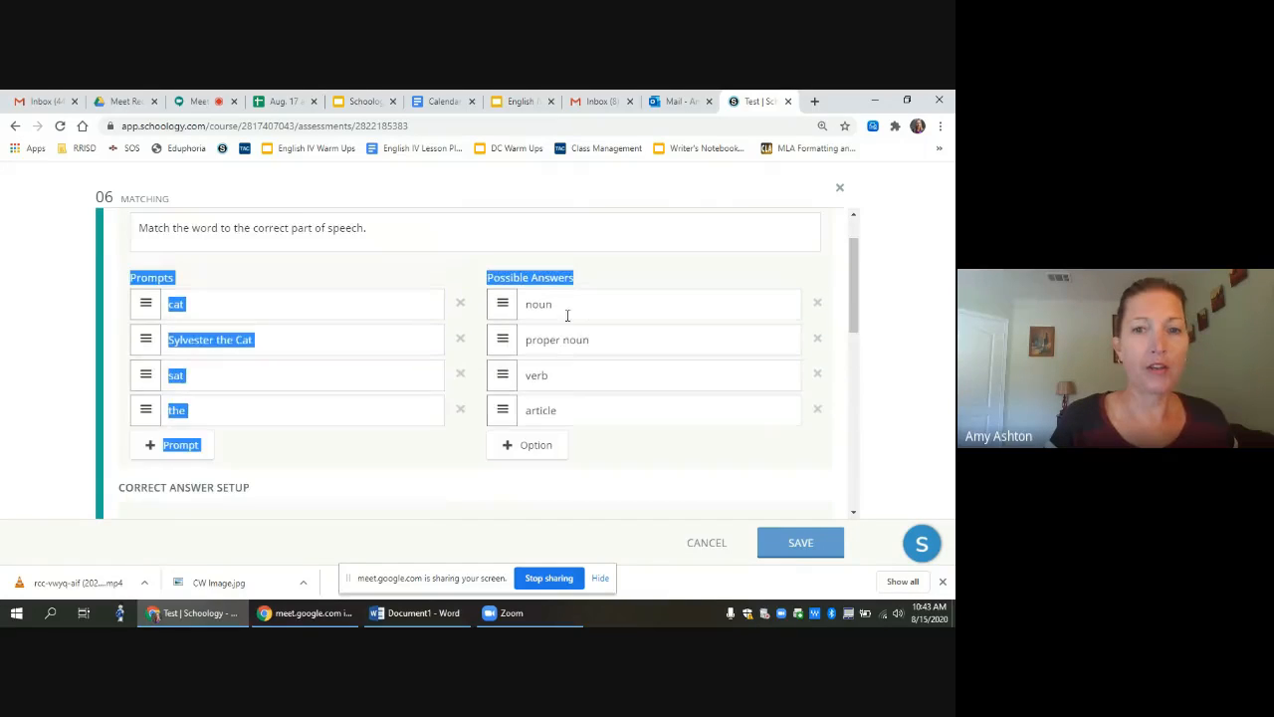
click(508, 249)
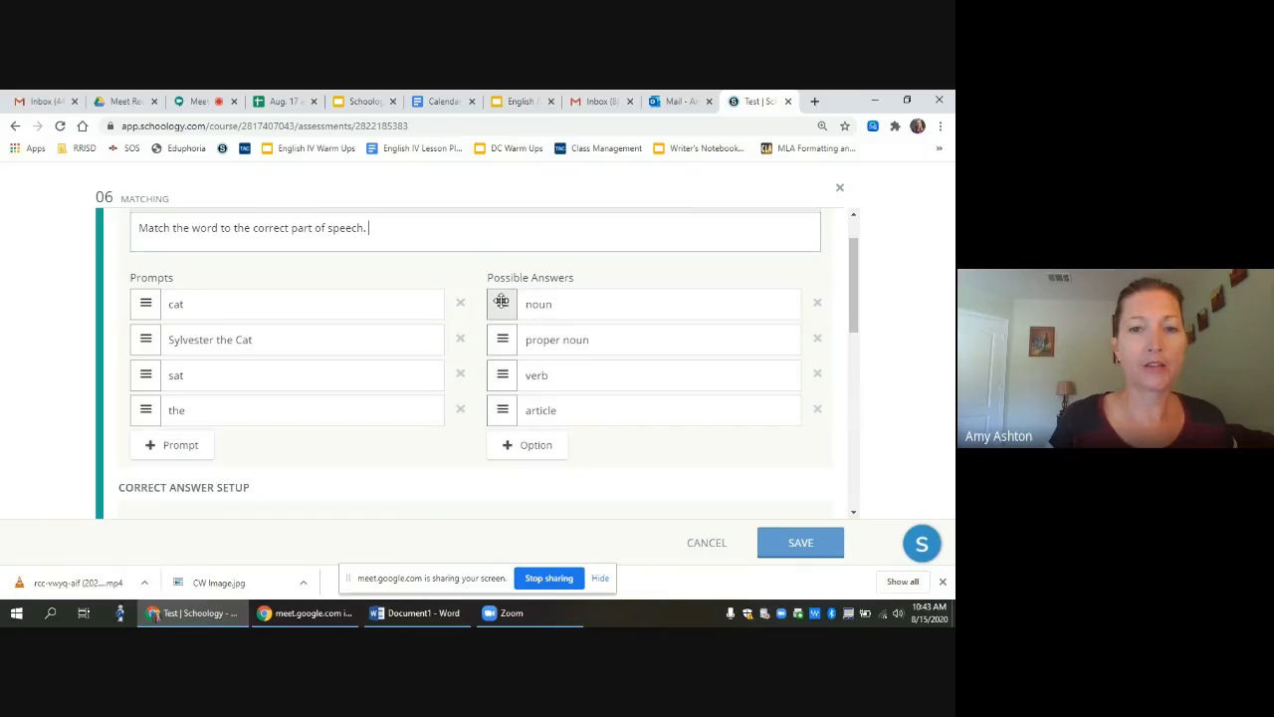
drag(503, 304, 504, 349)
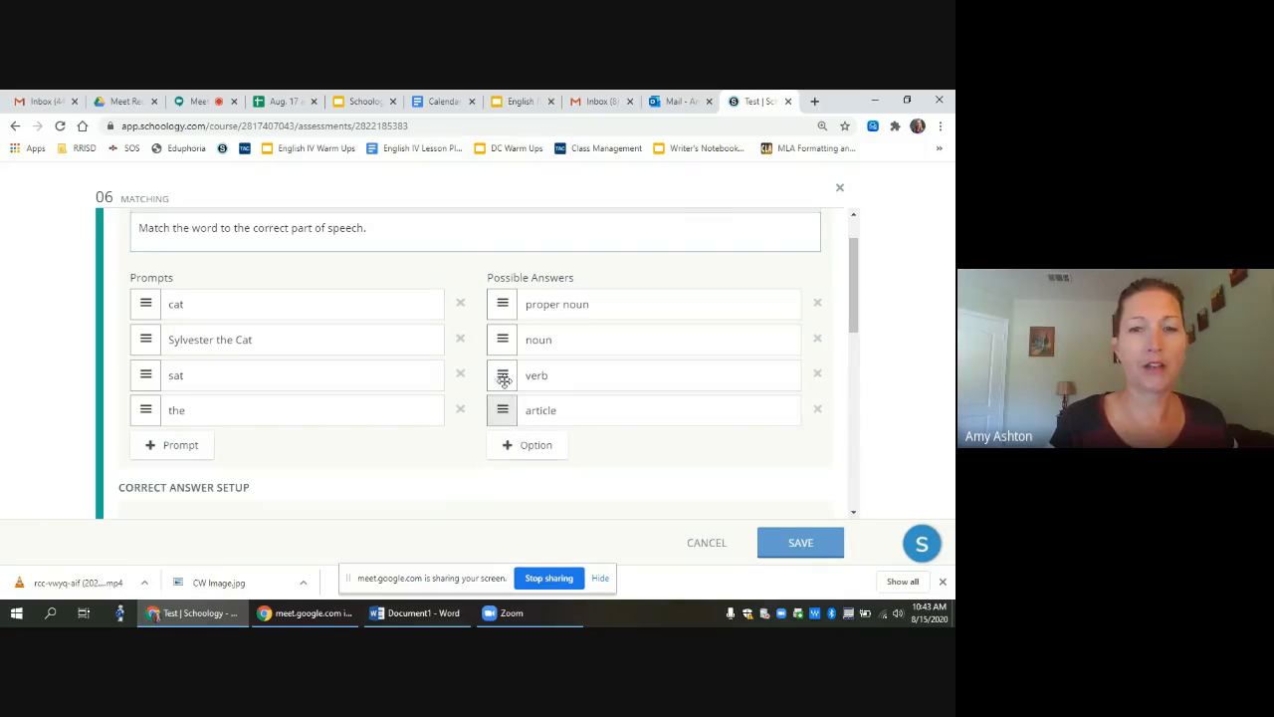
mouse_move(503, 409)
mouse_down()
mouse_move(500, 335)
mouse_move(502, 408)
mouse_up()
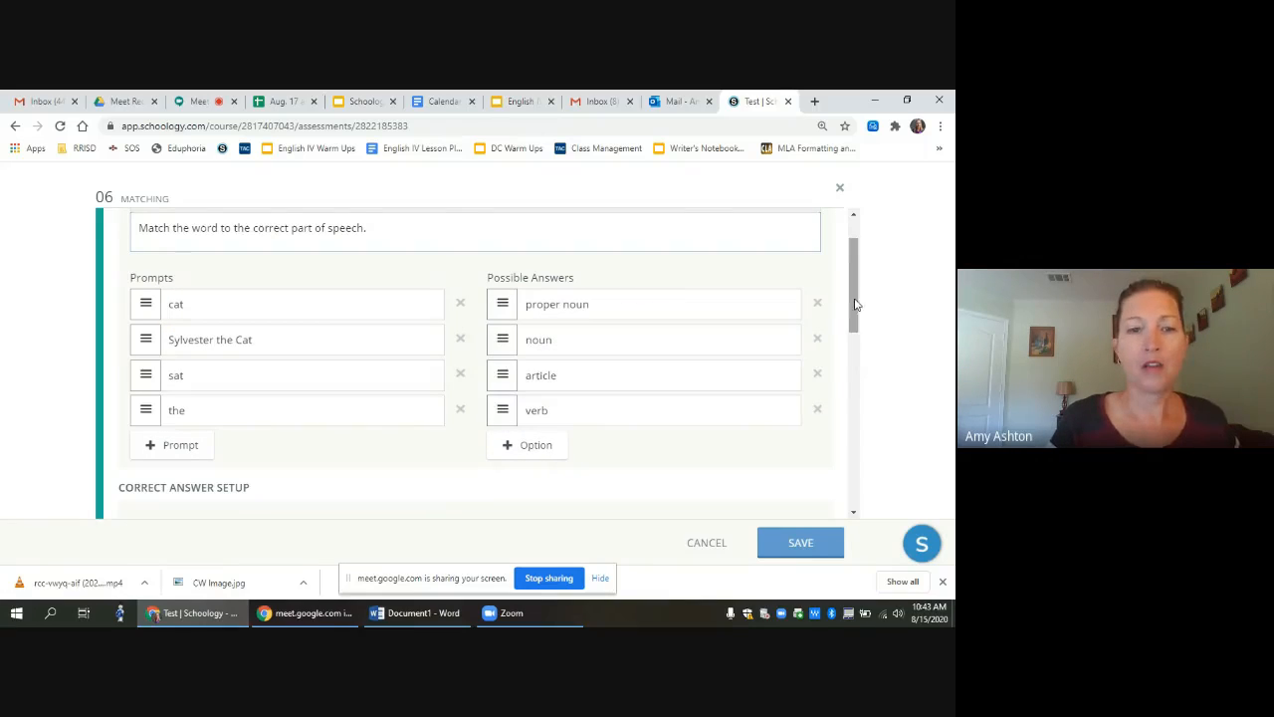
drag(853, 305, 856, 398)
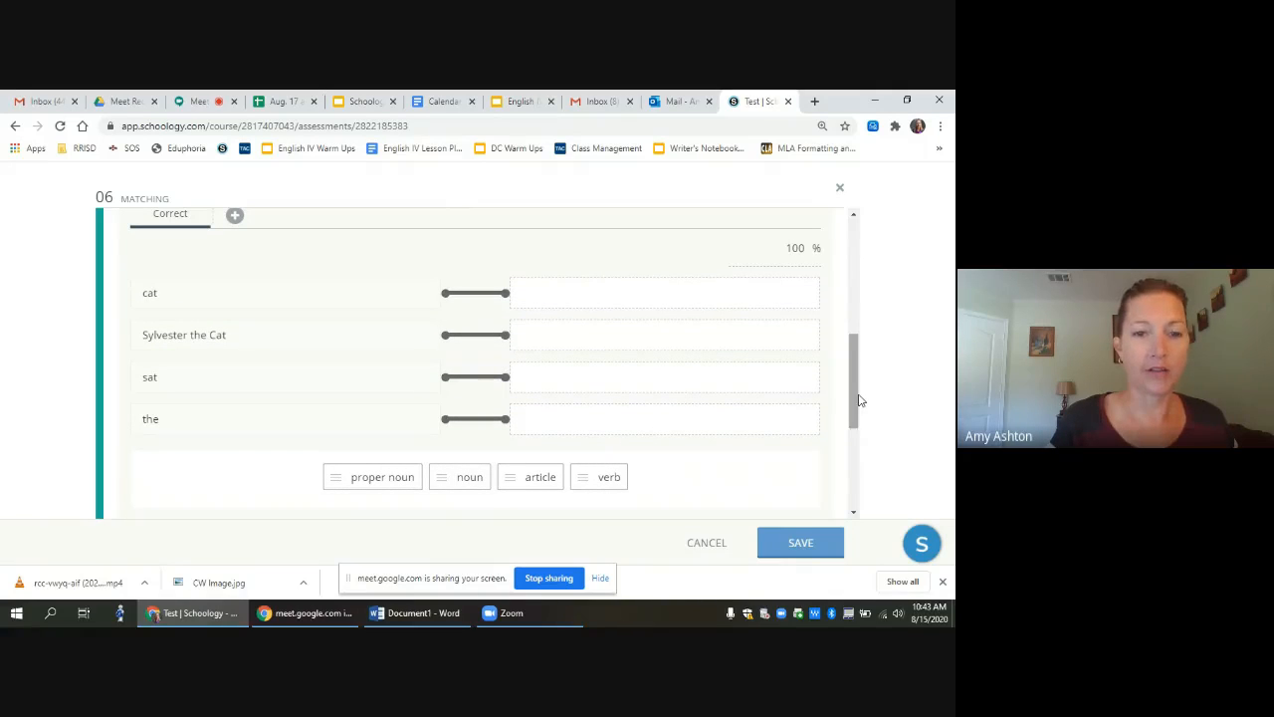
Step: Set the correct matches (cat–noun, Sylvester the Cat–proper noun, sat–verb, the–article) and save
drag(370, 478, 572, 333)
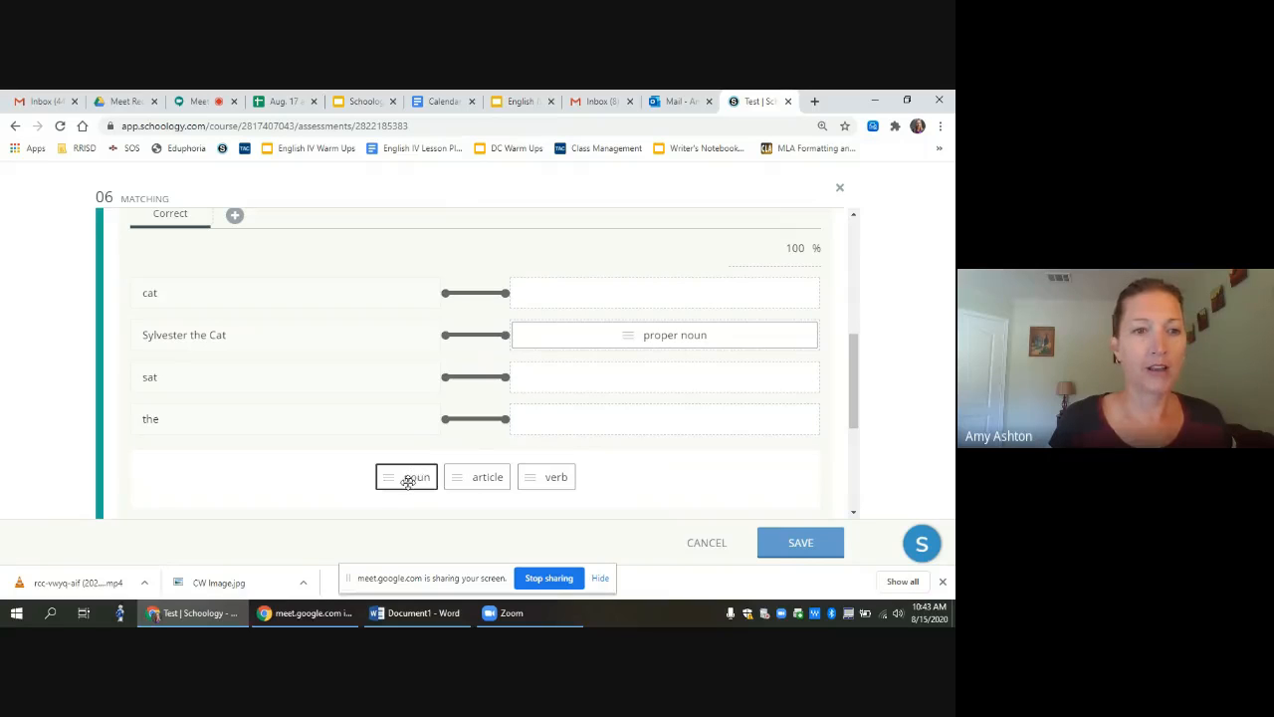
drag(408, 480, 581, 290)
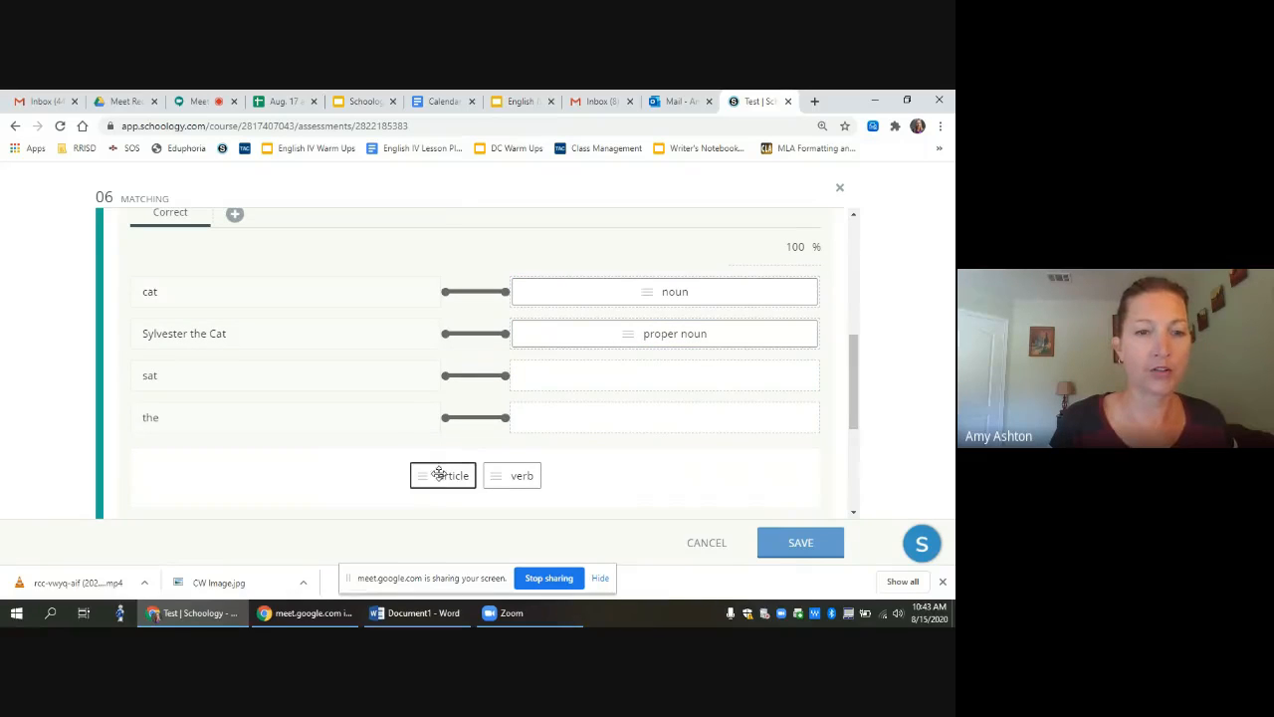
drag(432, 475, 568, 419)
drag(484, 474, 587, 372)
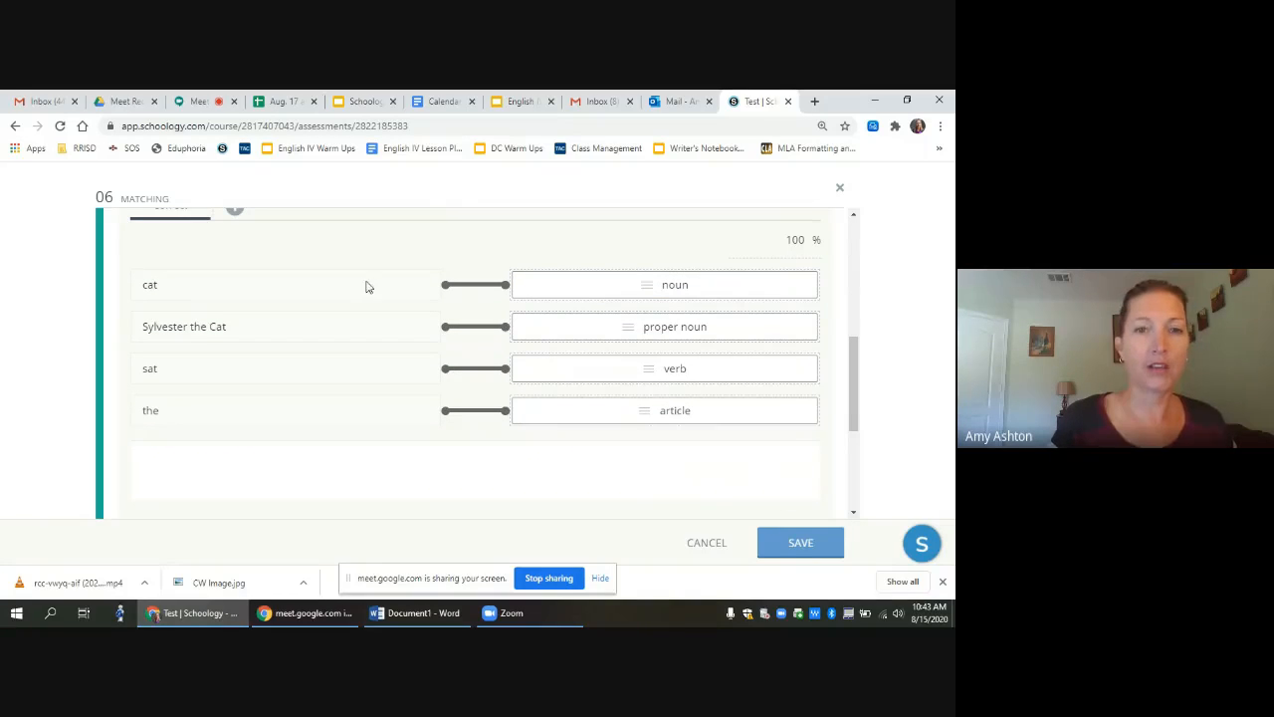
click(792, 548)
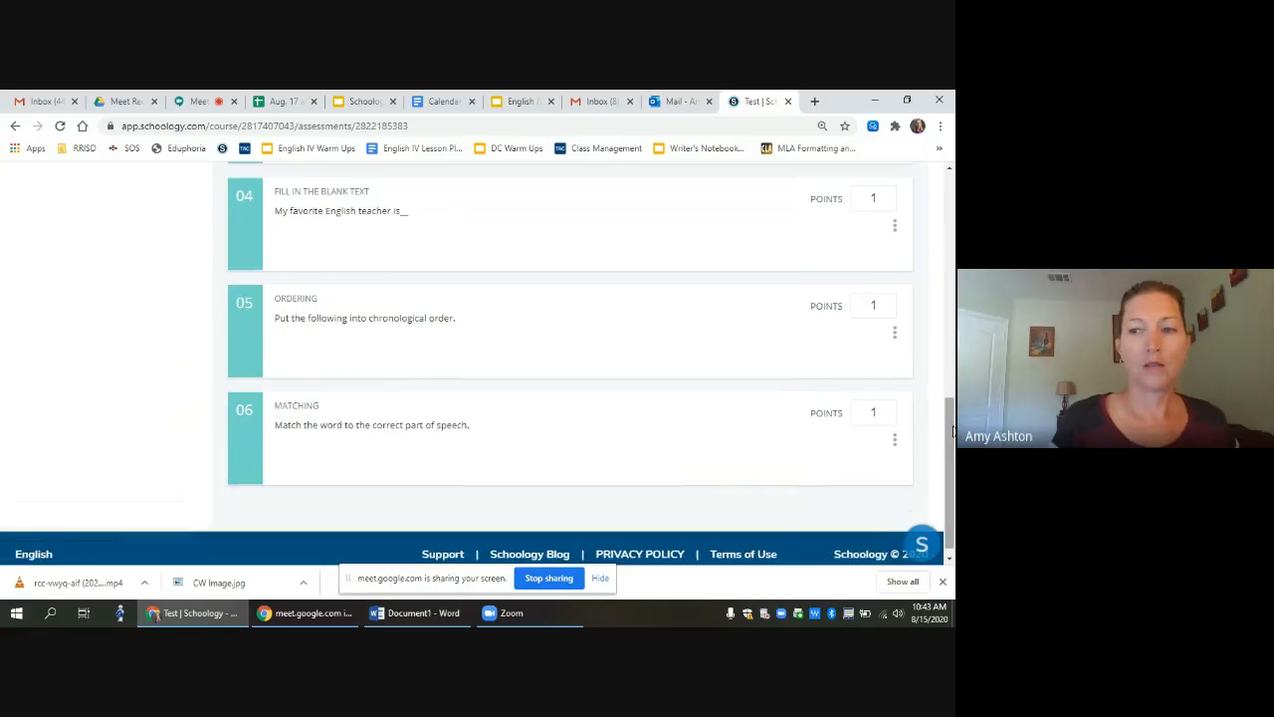
Step: Add a True/False question asking 'Do Dragons fly together?'
drag(950, 431, 950, 281)
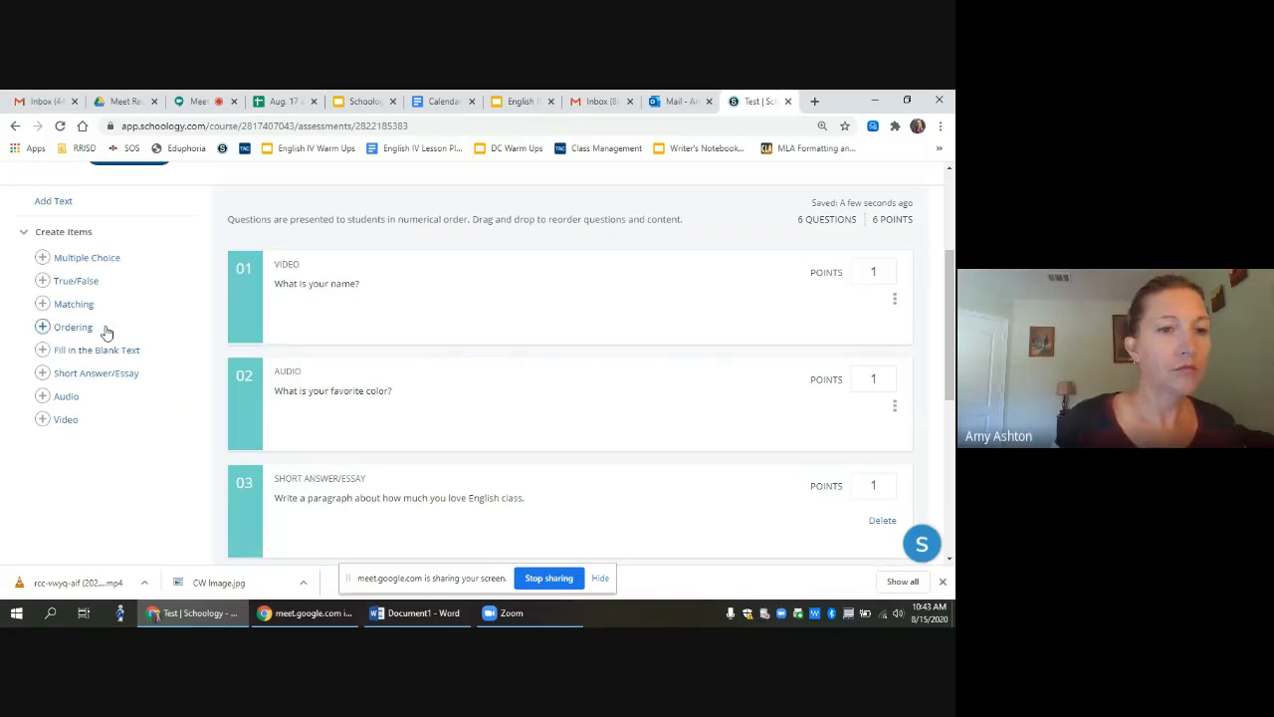
click(70, 288)
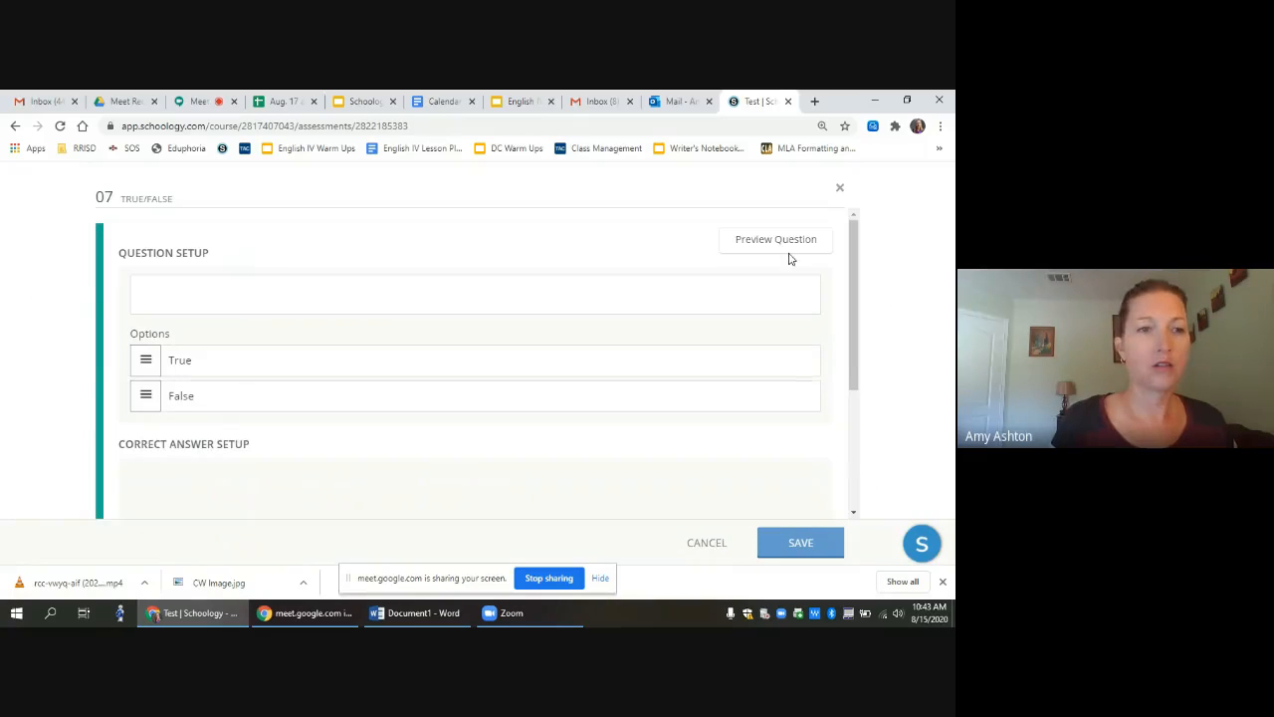
click(210, 289)
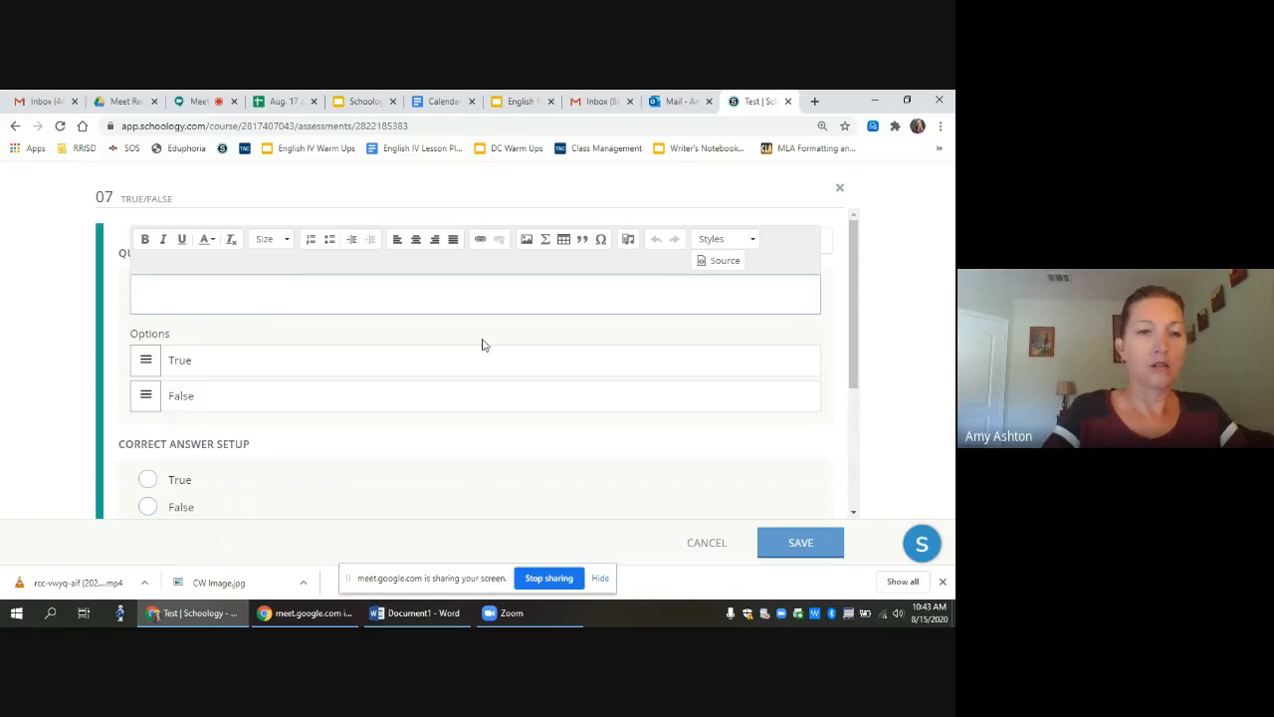
text(Do Drago)
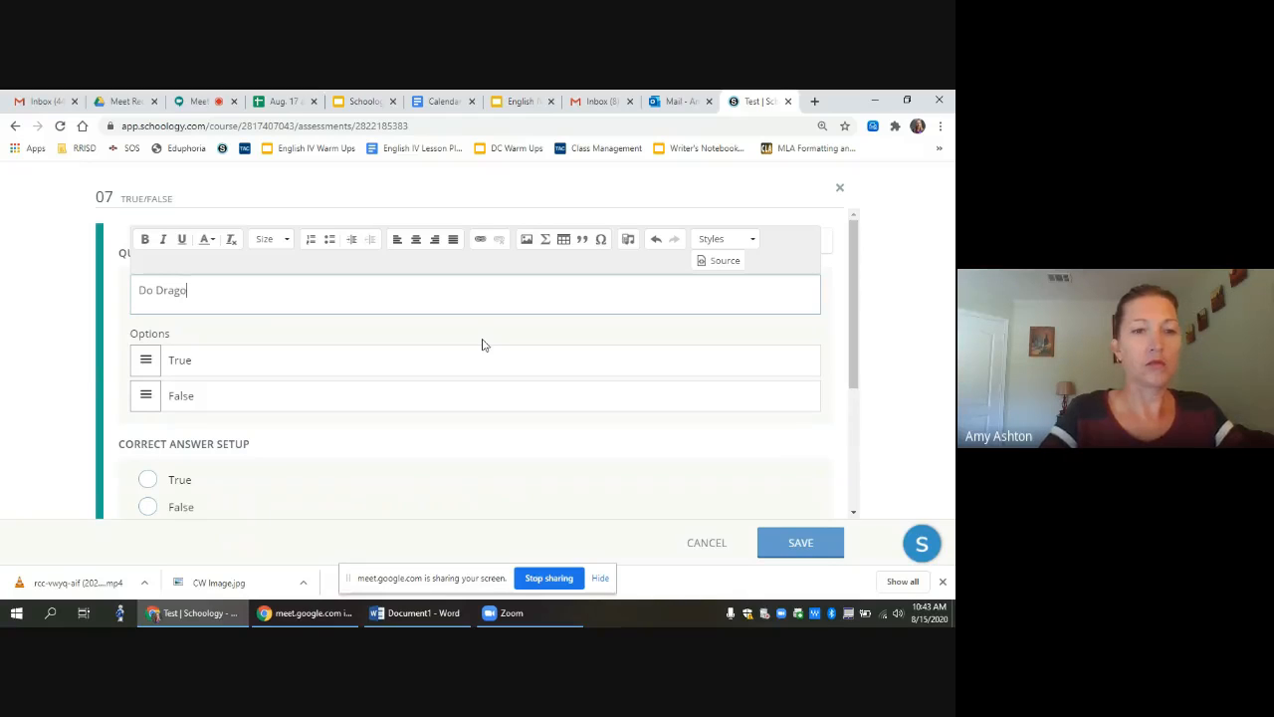
text(ns fly to)
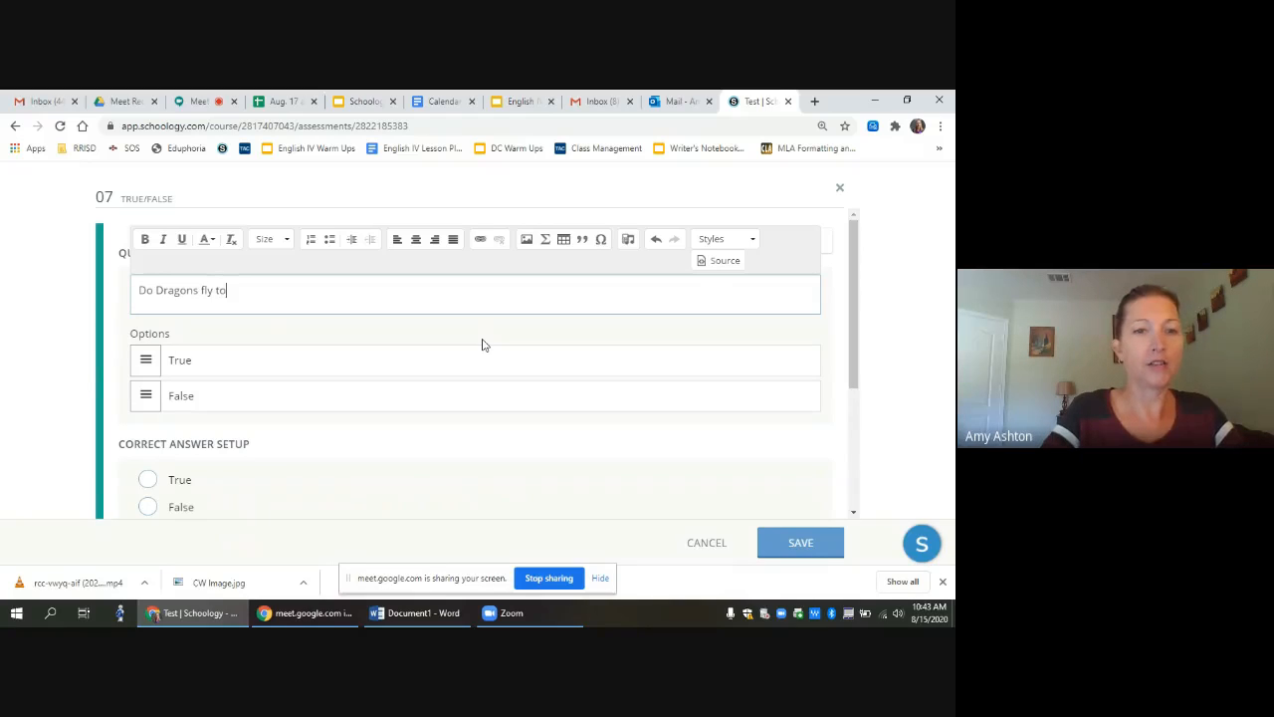
text(ge)
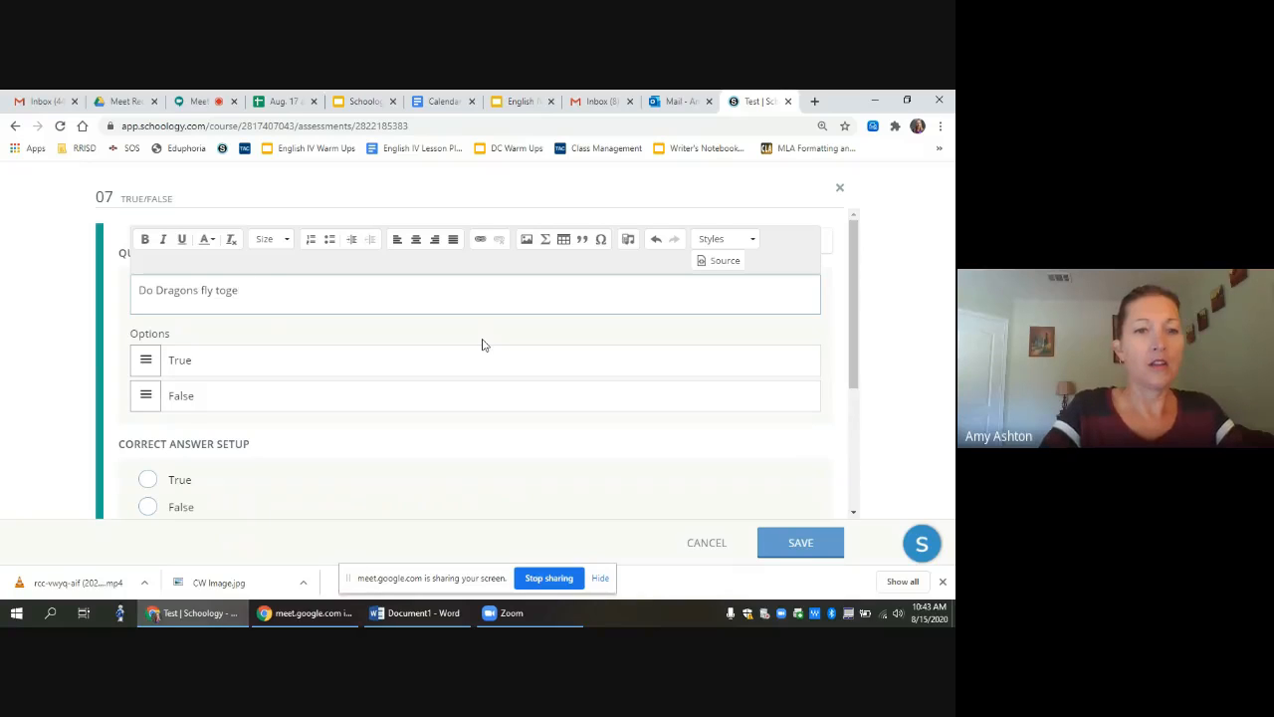
text(hterther?)
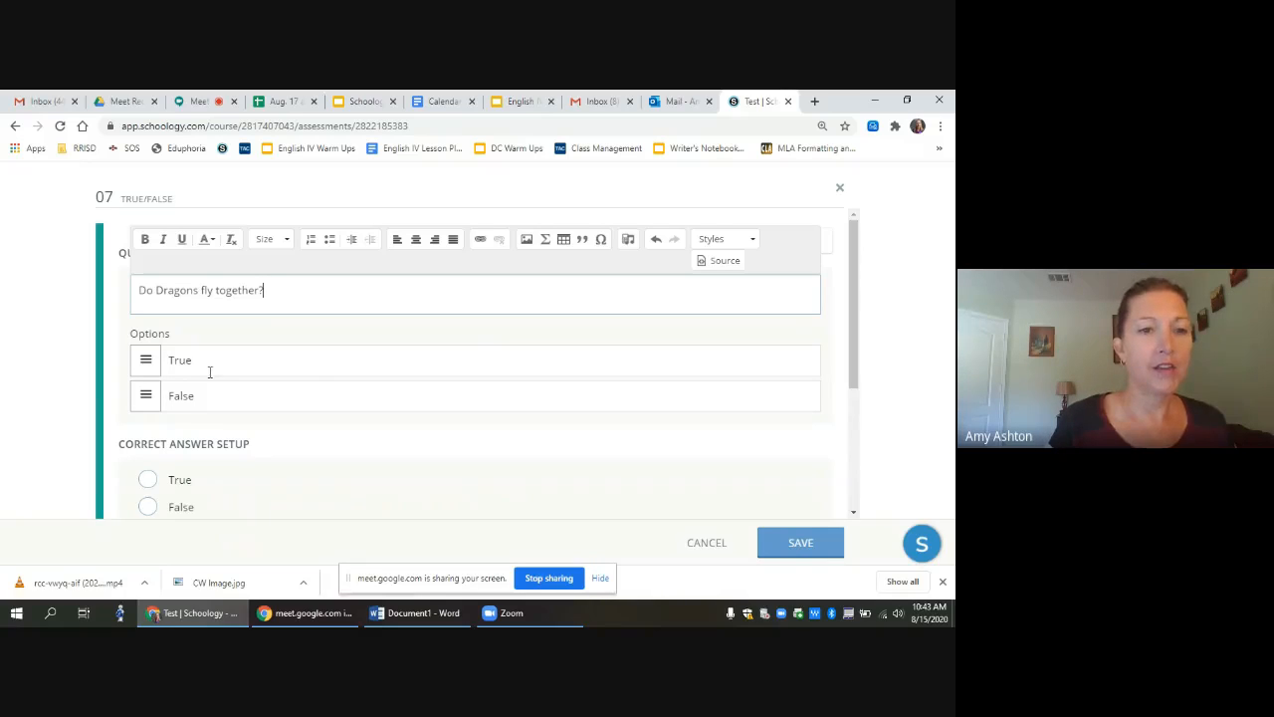
Step: Rename the options to Yes and No, mark Yes correct, and save the question
click(192, 359)
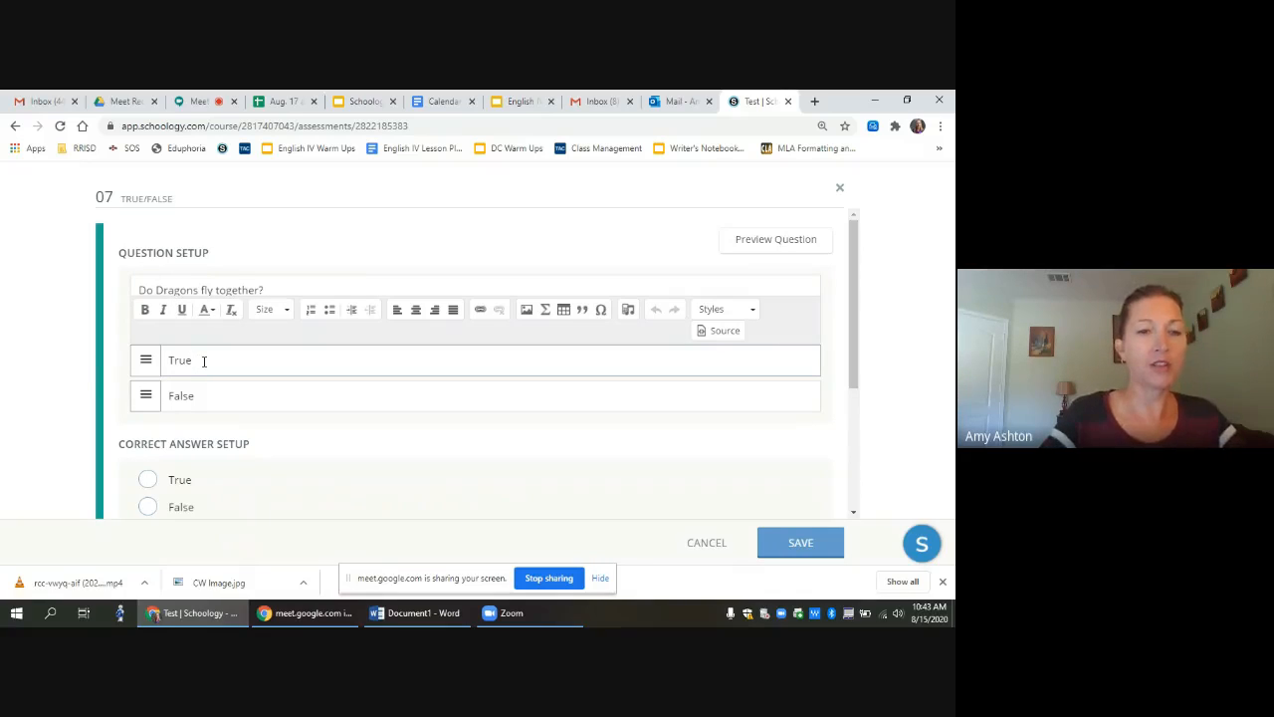
key(BackSpace)
key(BackSpace)
key(BackSpace)
text(Yes)
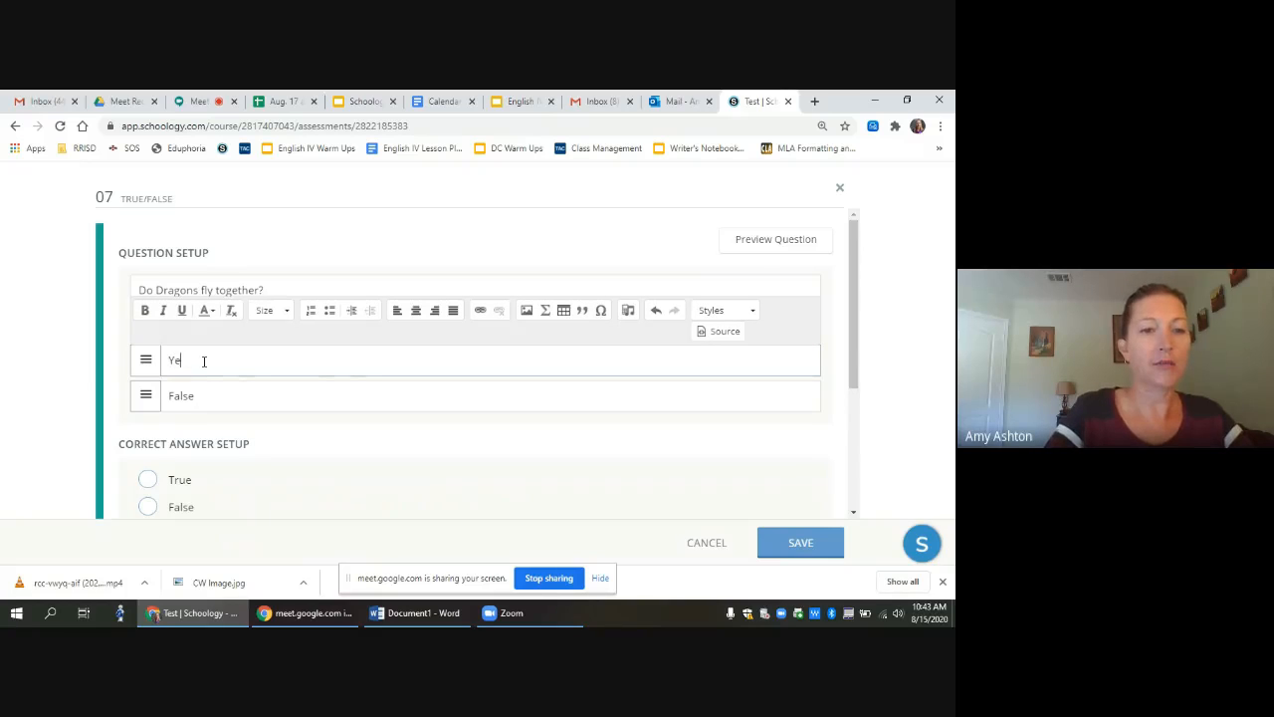
click(199, 397)
key(BackSpace)
key(BackSpace)
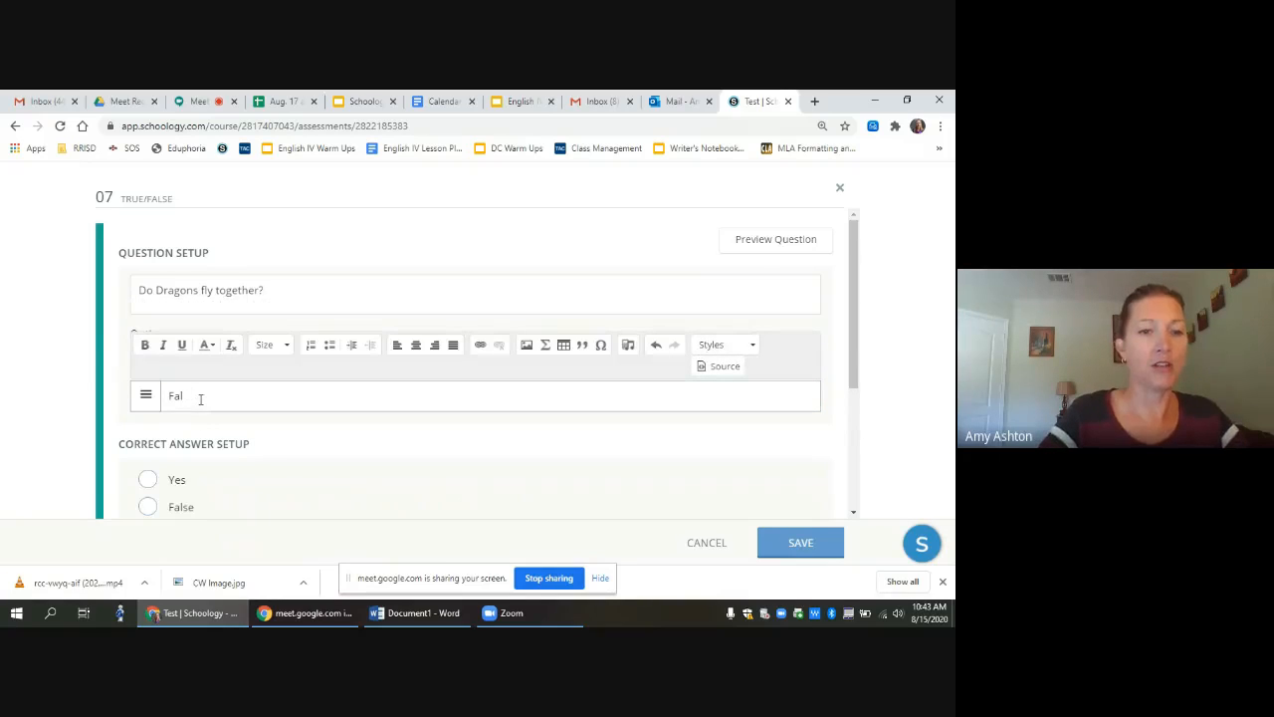
key(BackSpace)
text(No)
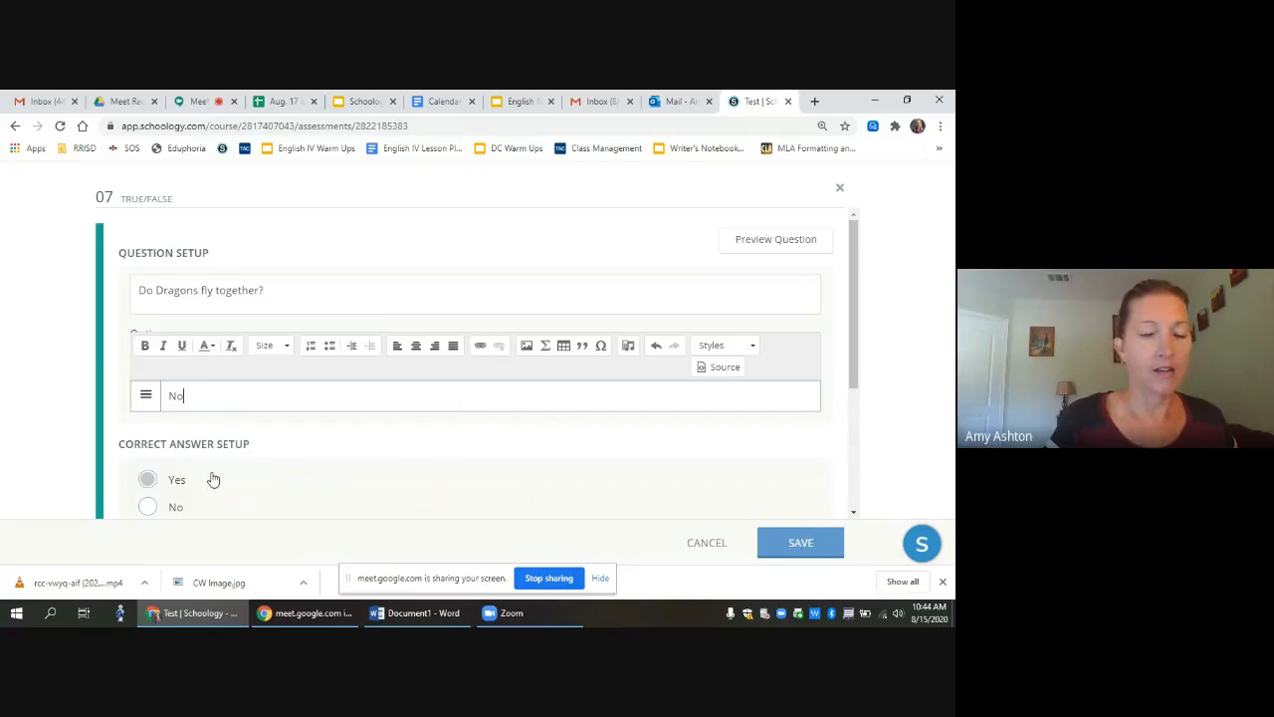
click(148, 479)
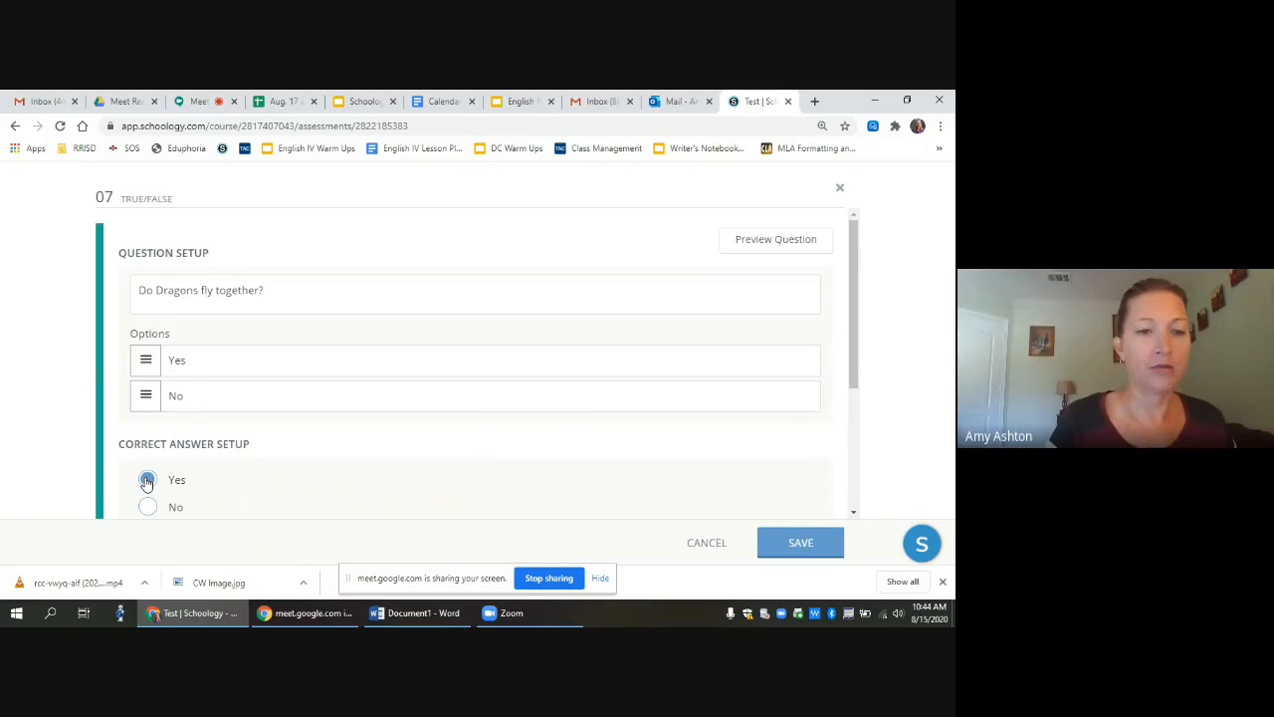
click(807, 547)
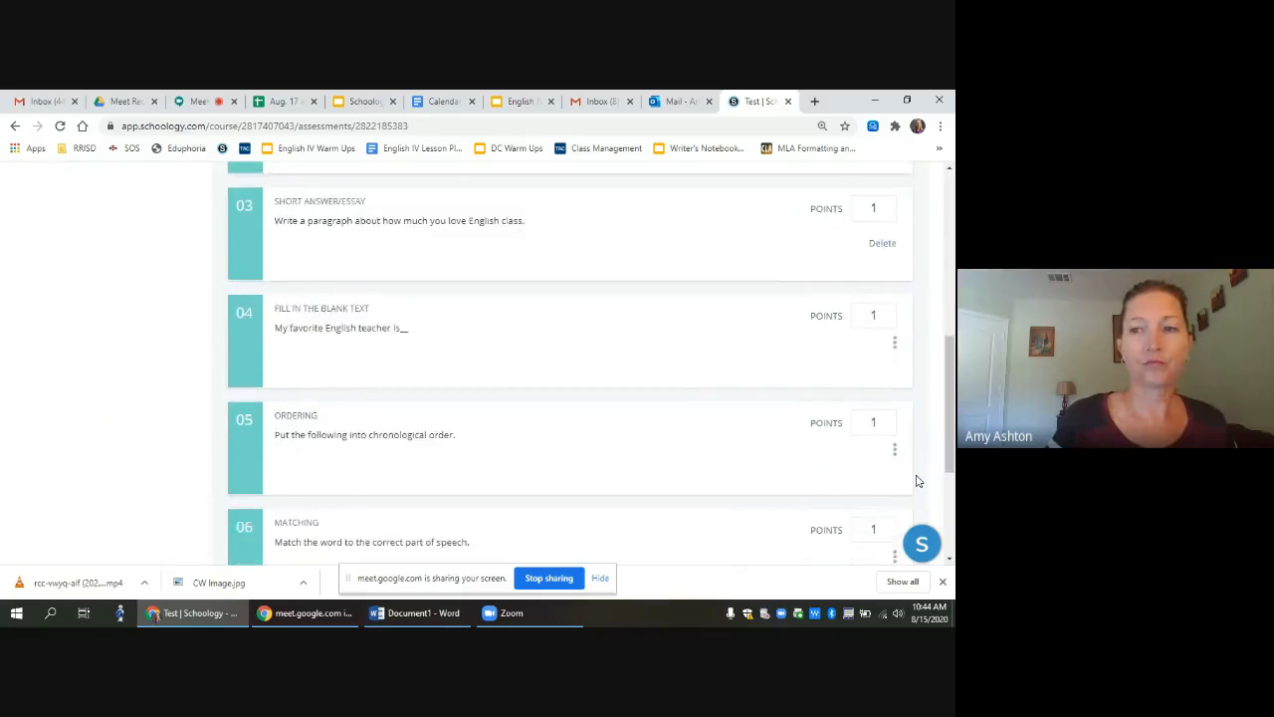
Step: Add a Multiple Choice question asking 'Which of the sentences has correct punctuation?'
drag(953, 483, 953, 309)
click(88, 270)
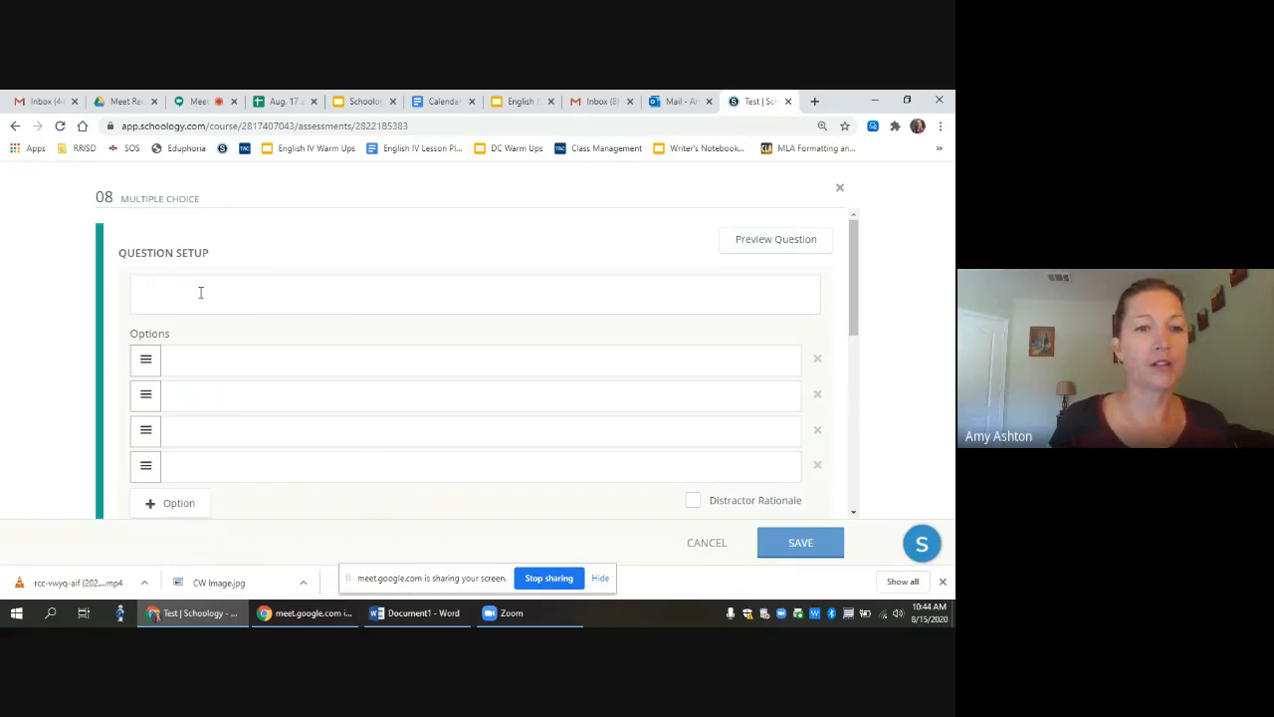
click(200, 291)
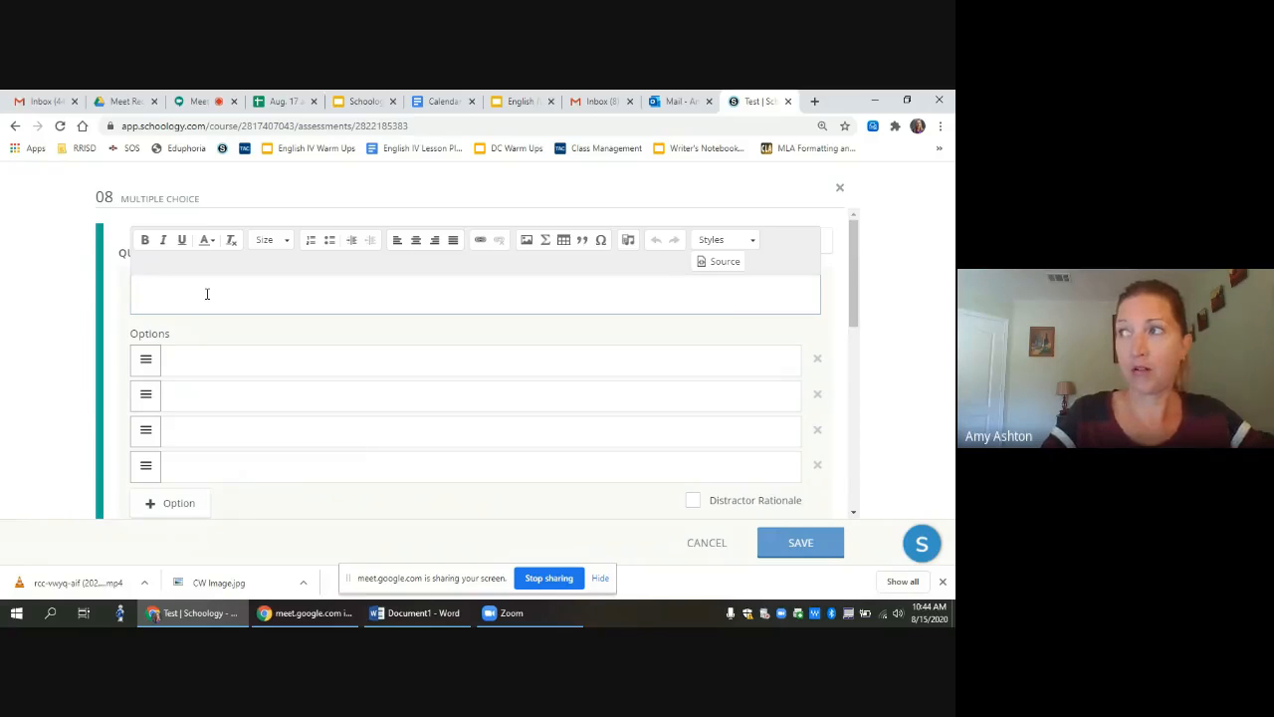
text(Which )
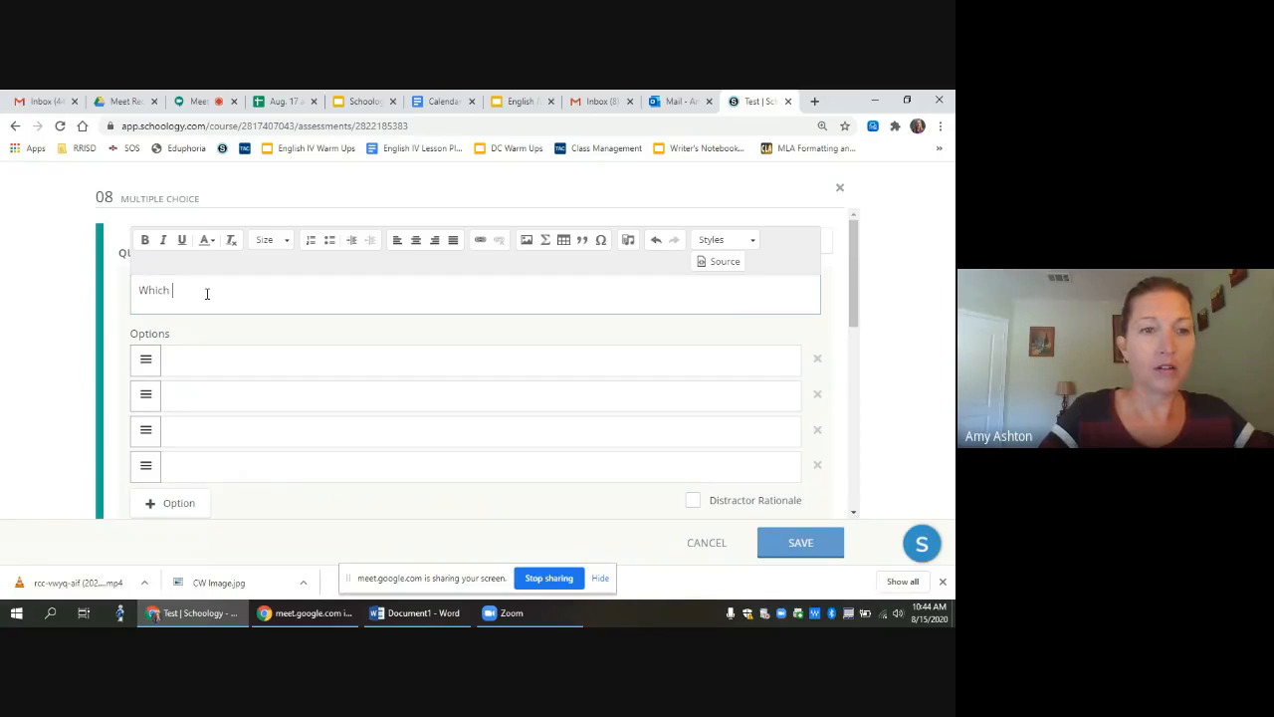
text(of the)
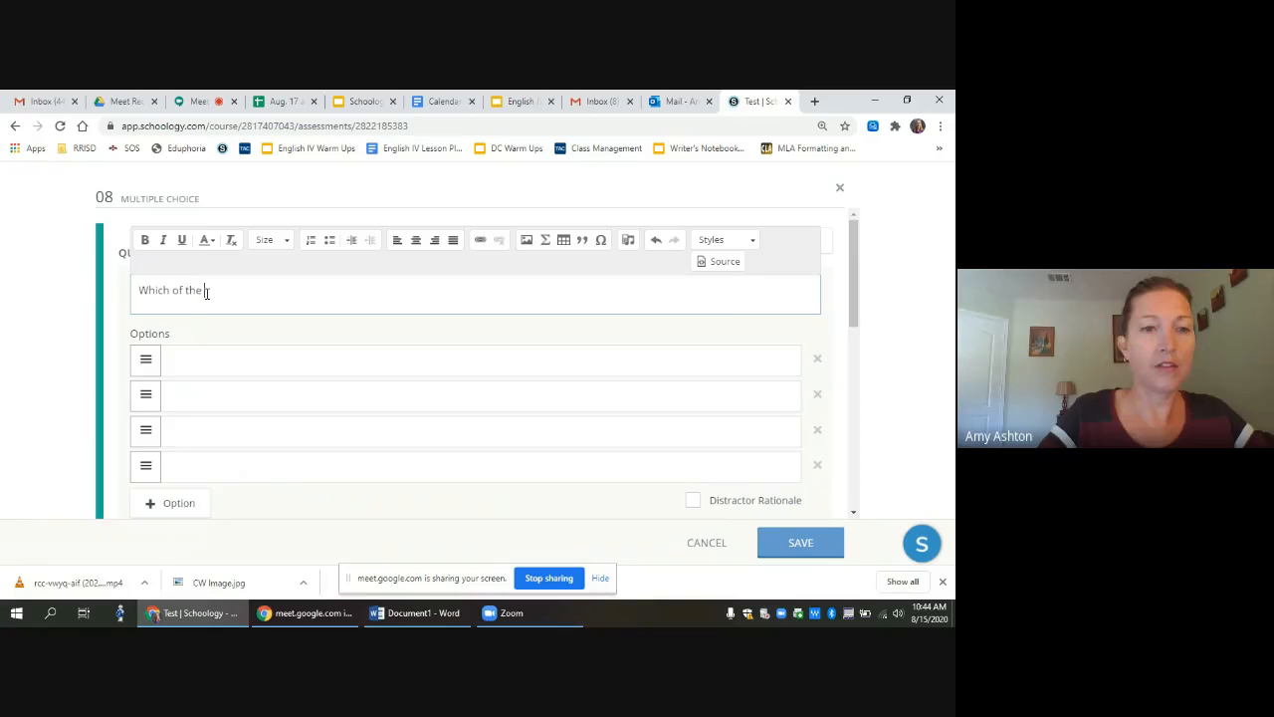
text( fo)
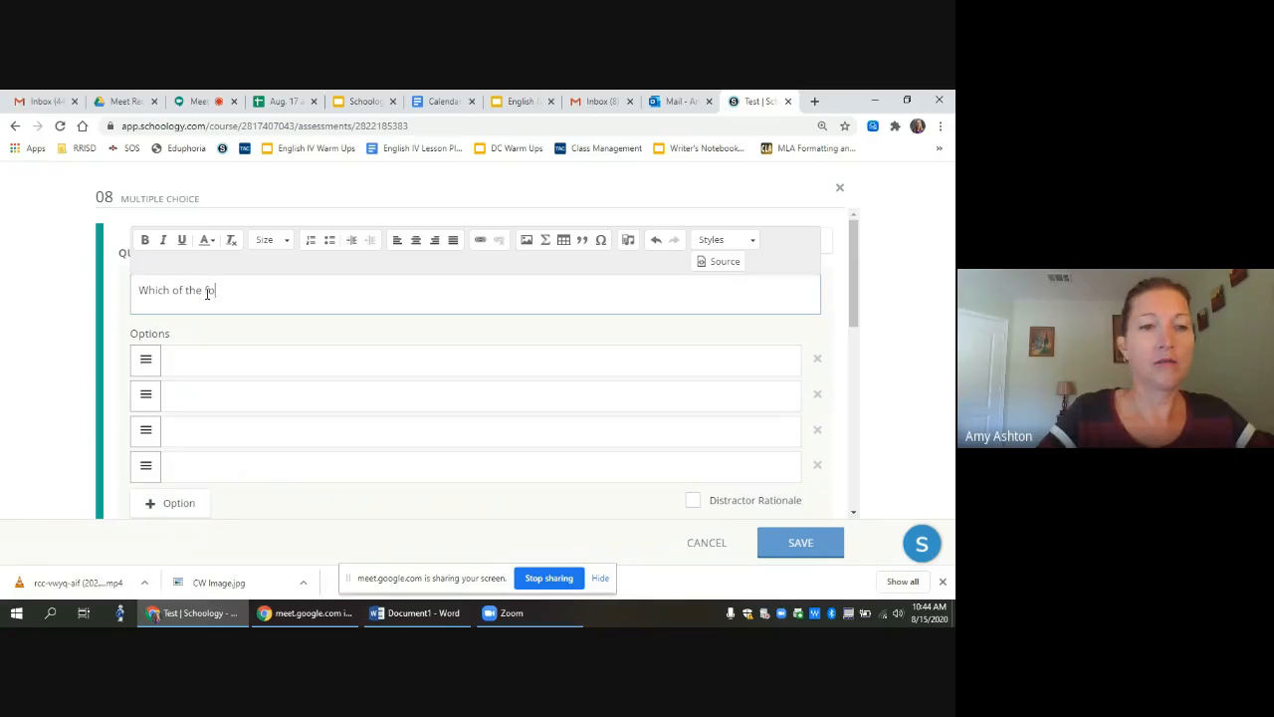
text(llowing is a )
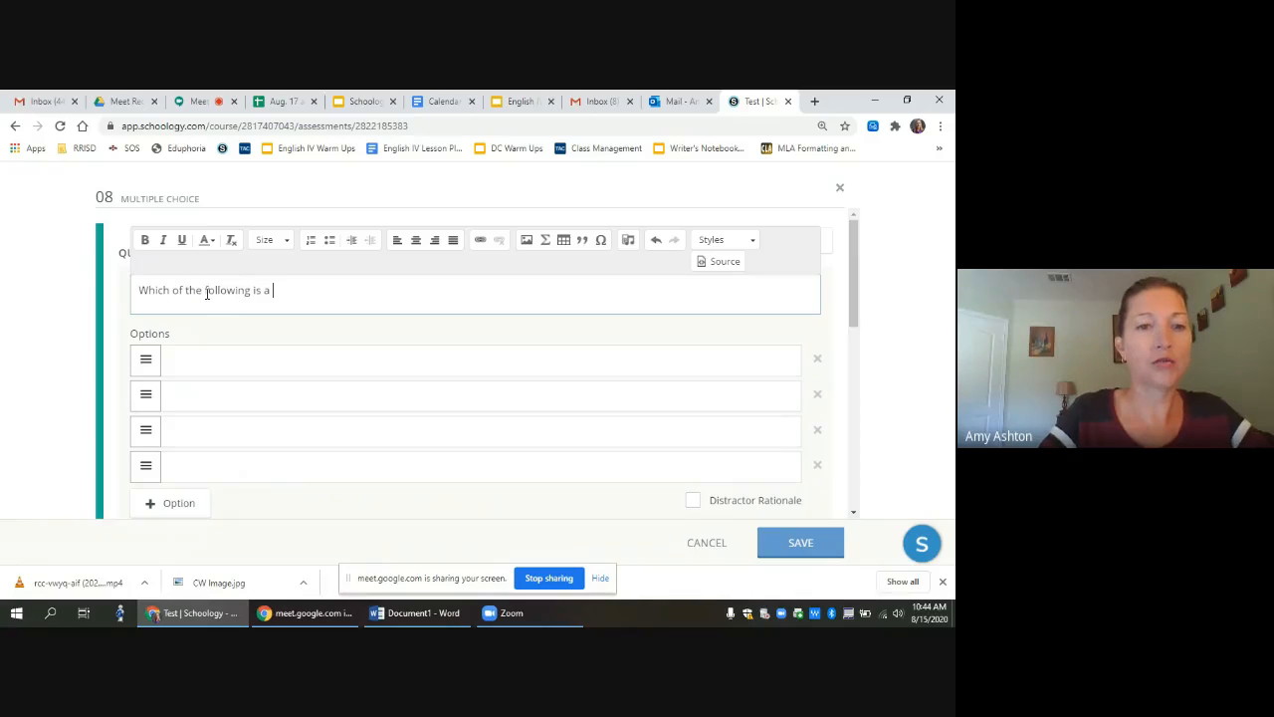
text(true state)
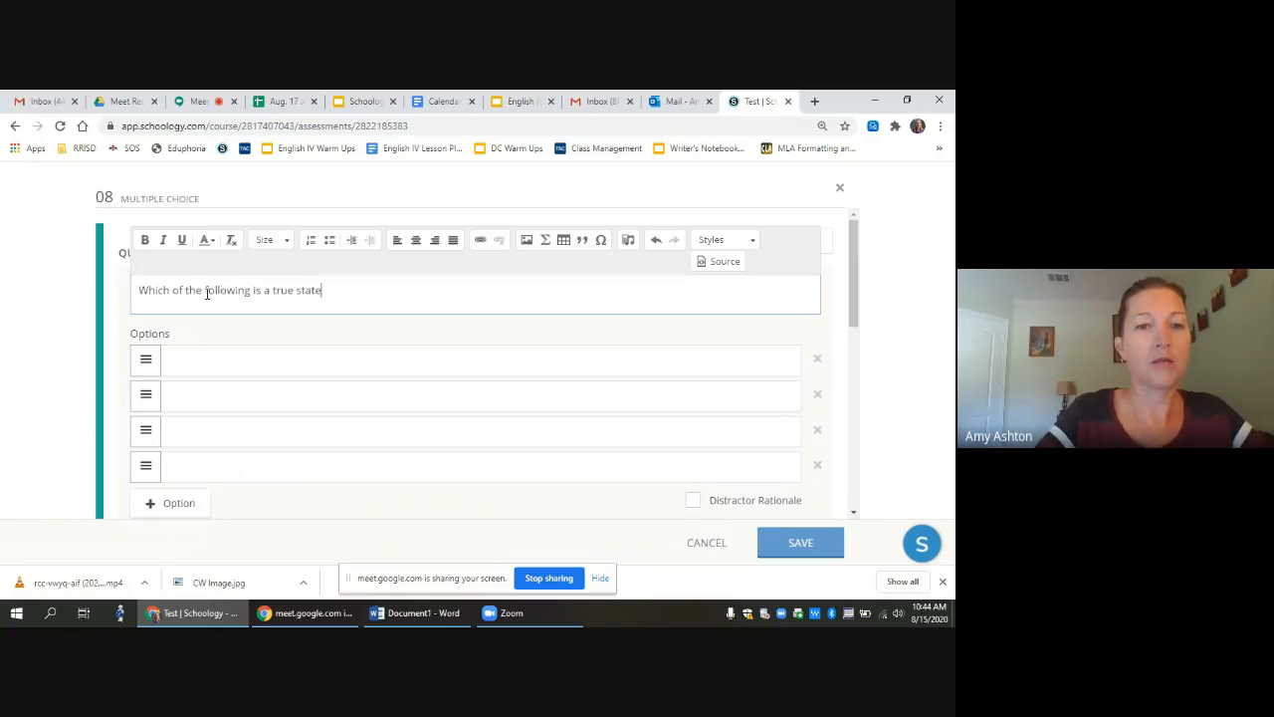
text(ment?)
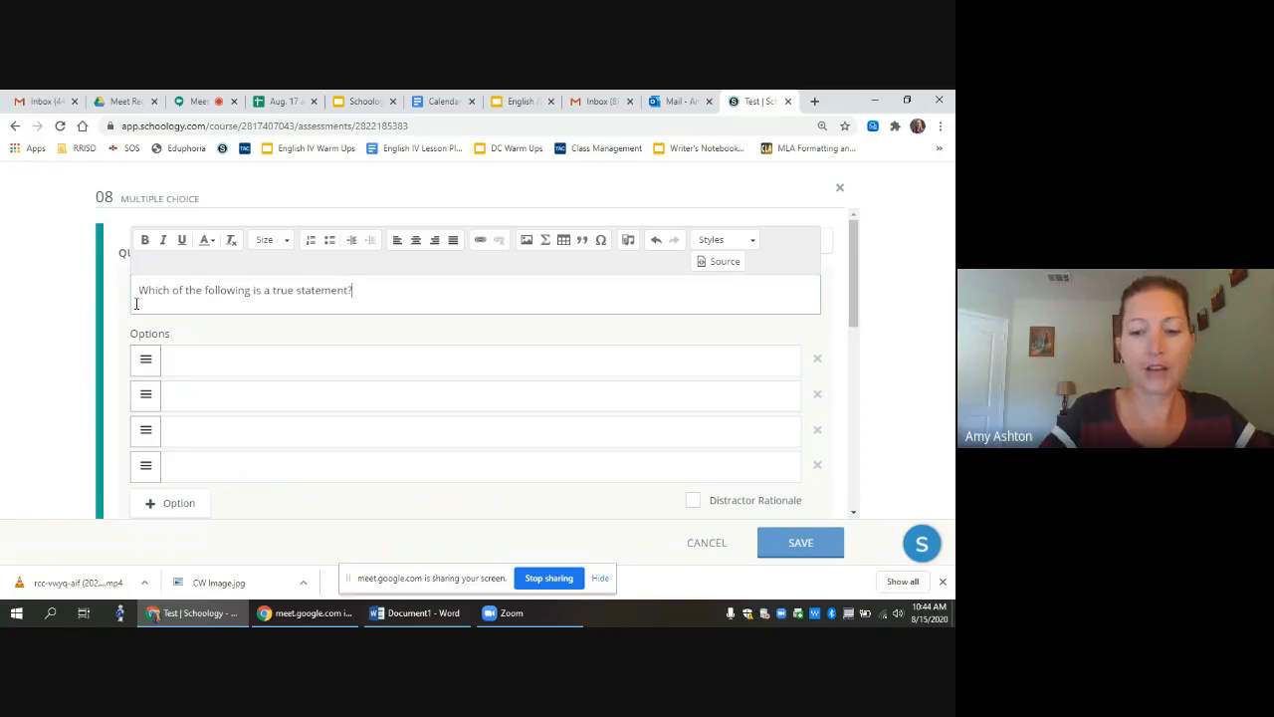
key(BackSpace)
key(BackSpace)
key(BackSpace)
key(BackSpace)
key(BackSpace)
key(BackSpace)
key(BackSpace)
key(BackSpace)
key(BackSpace)
key(BackSpace)
key(BackSpace)
key(BackSpace)
key(BackSpace)
key(BackSpace)
key(BackSpace)
key(BackSpace)
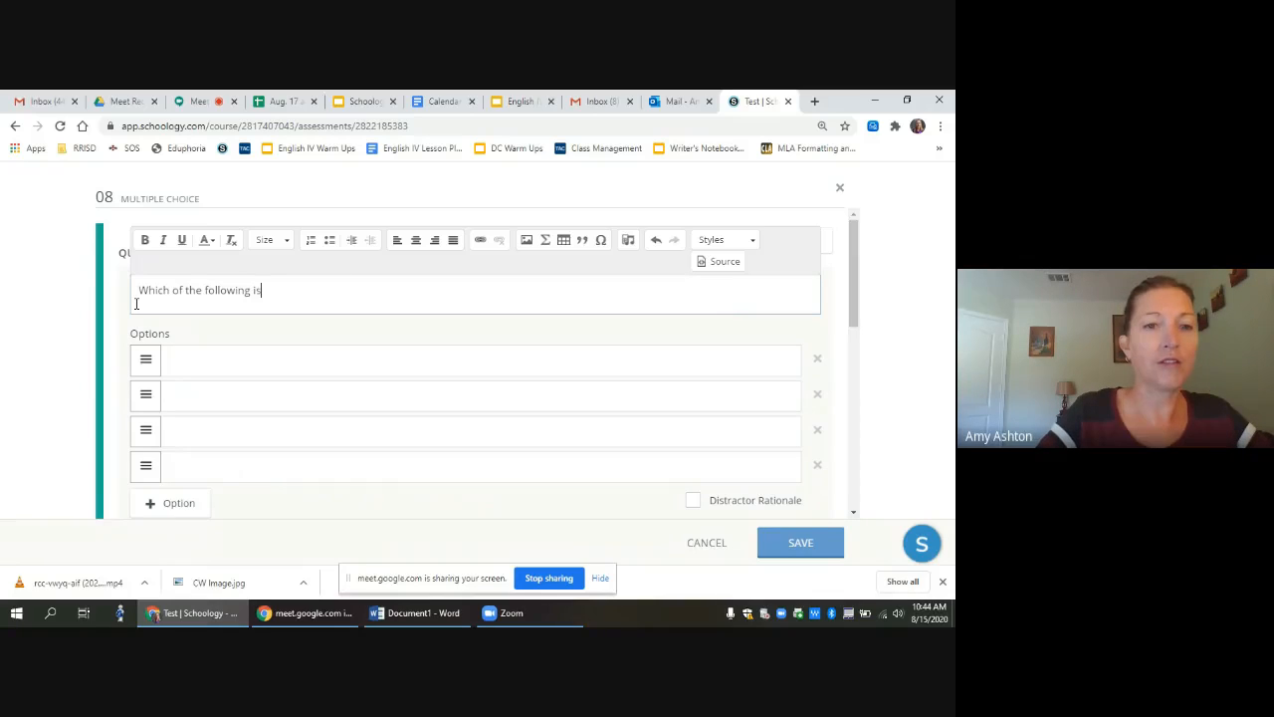
key(BackSpace)
key(BackSpace)
key(BackSpace)
key(BackSpace)
key(BackSpace)
key(BackSpace)
key(BackSpace)
key(BackSpace)
key(BackSpace)
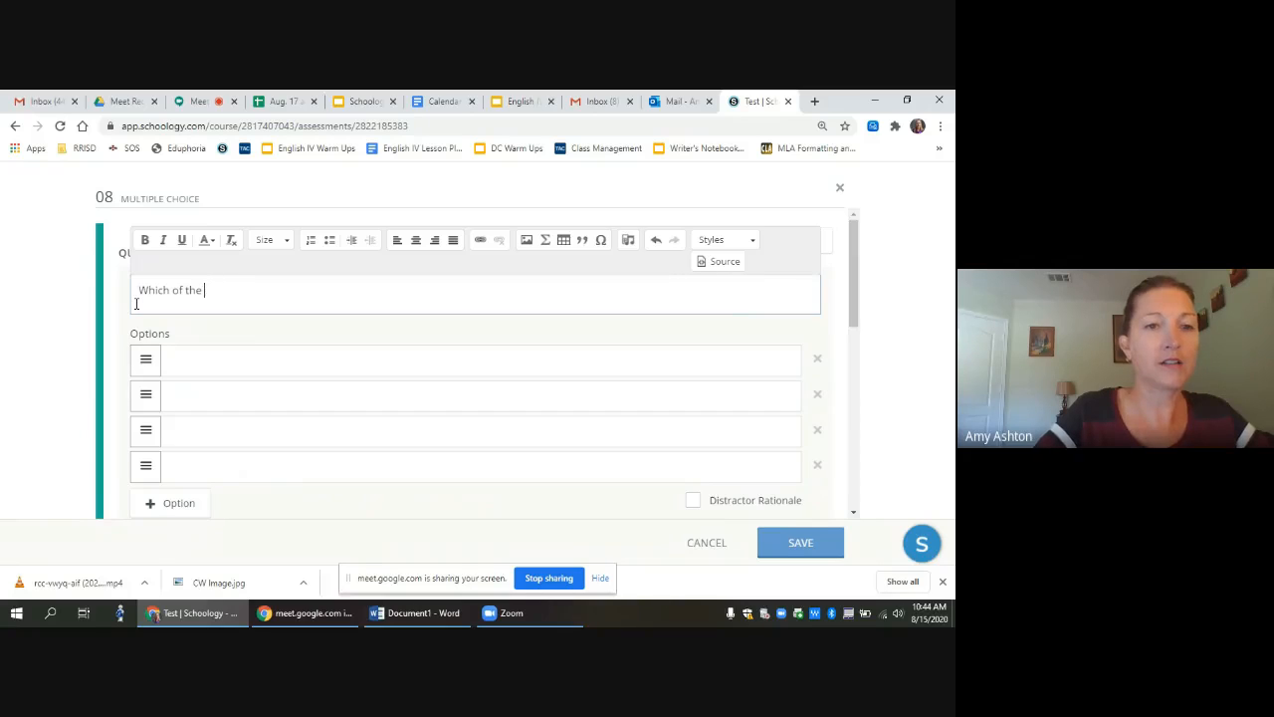
text(sentences has c)
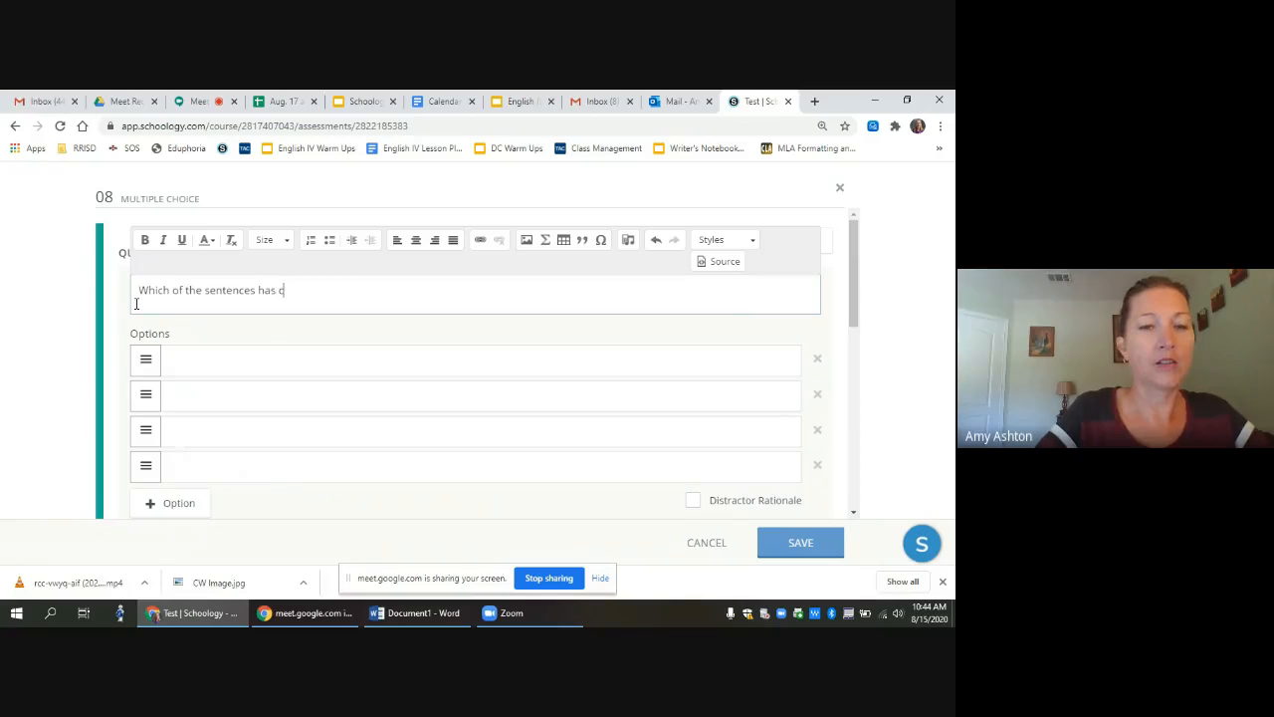
text(orrect punctuation?)
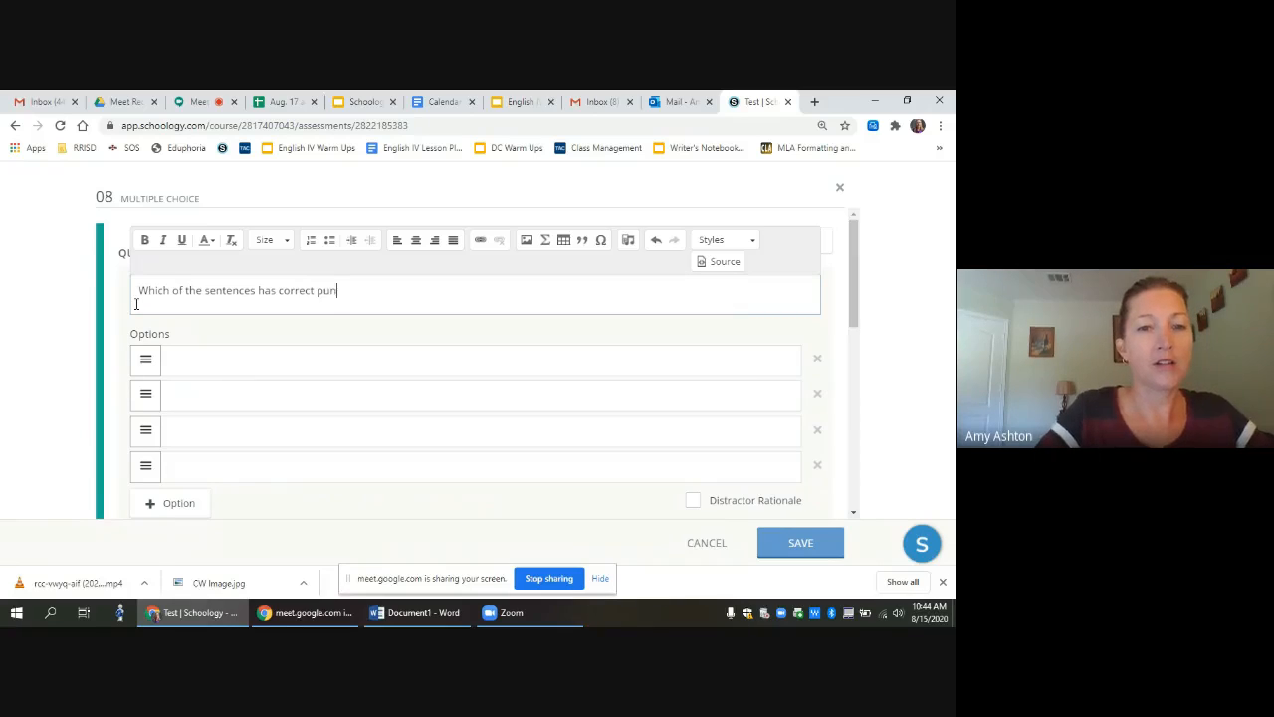
click(204, 361)
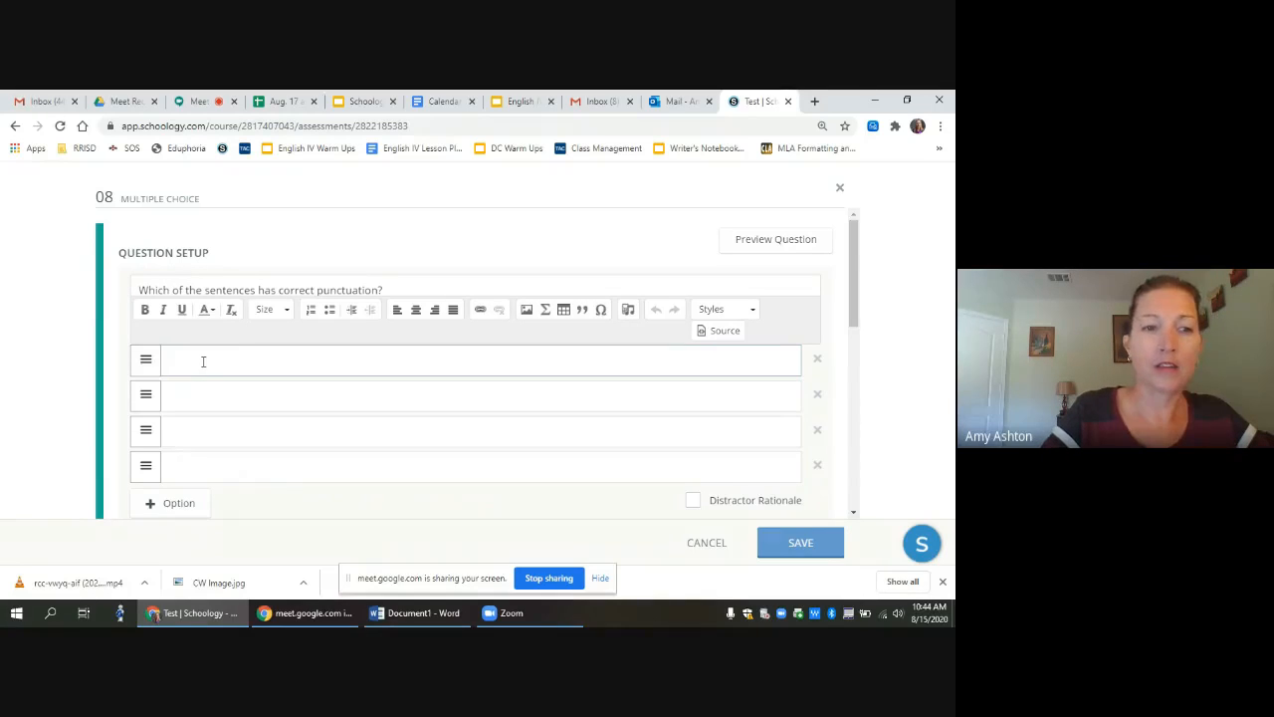
Step: Enter 'How are you' punctuation variants as options, such as 'How are you.' and 'How are you?'
text(How are you.)
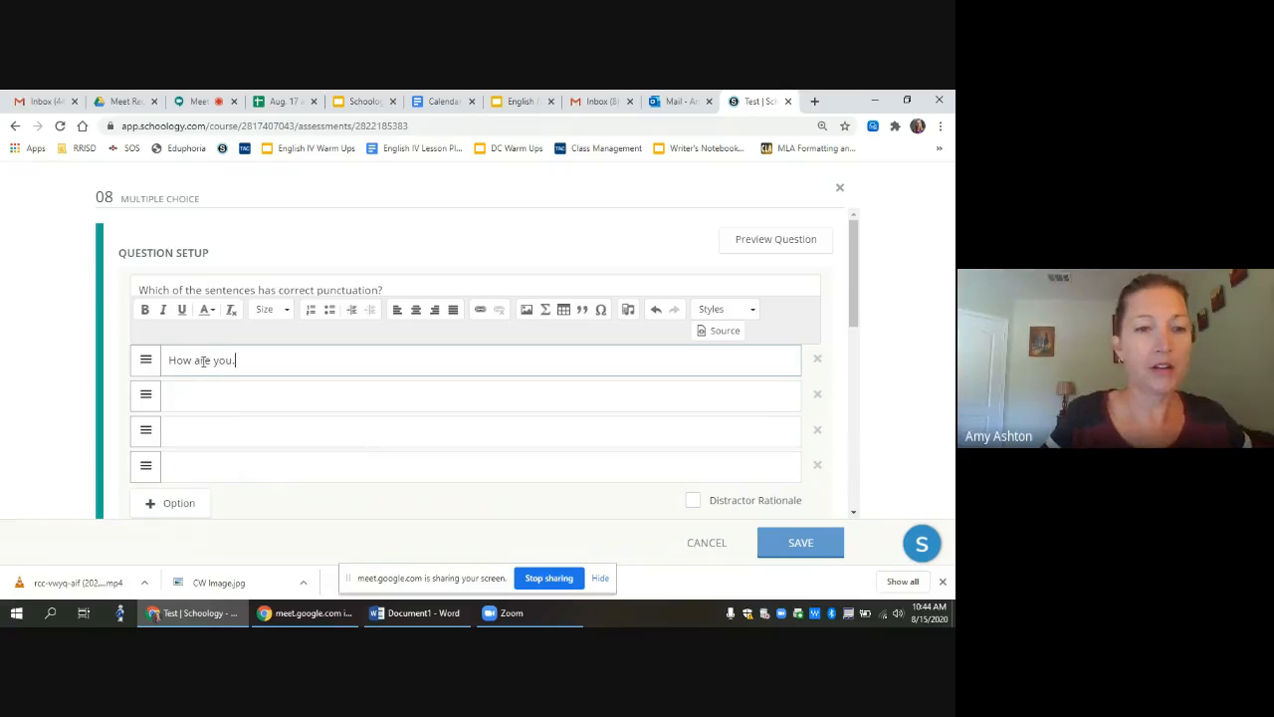
click(203, 404)
text(How ar)
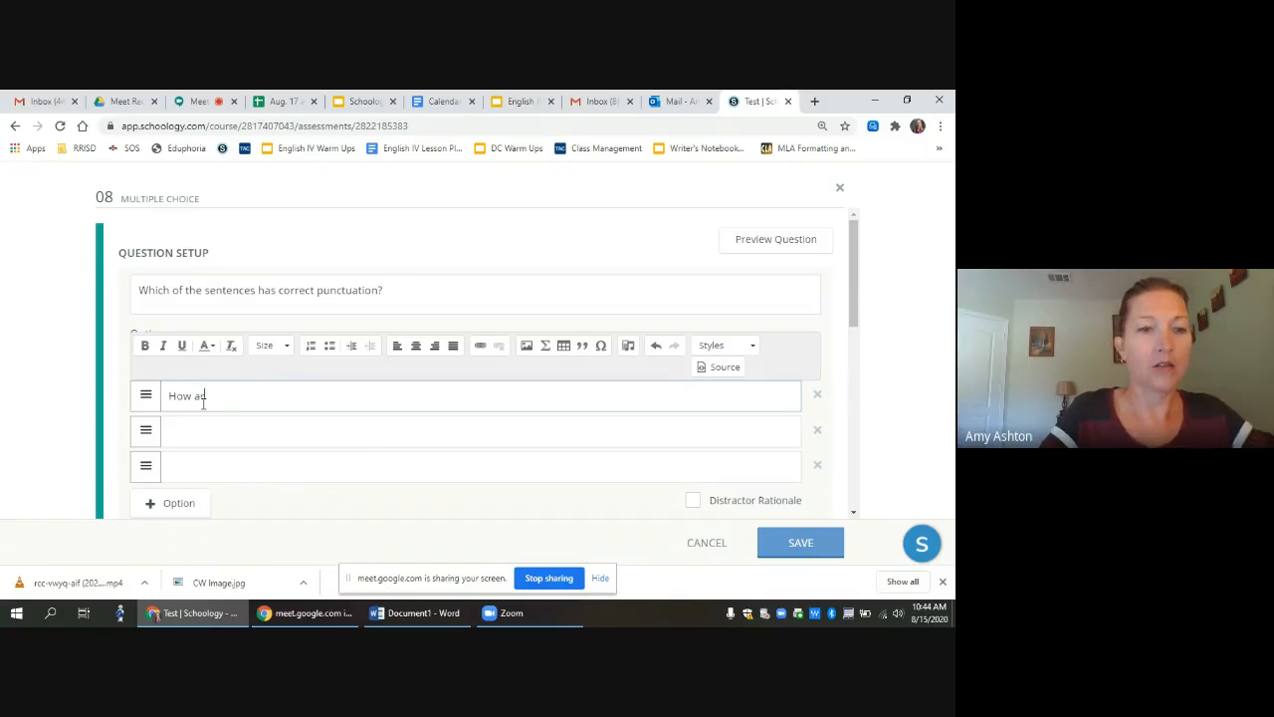
text(ou.)
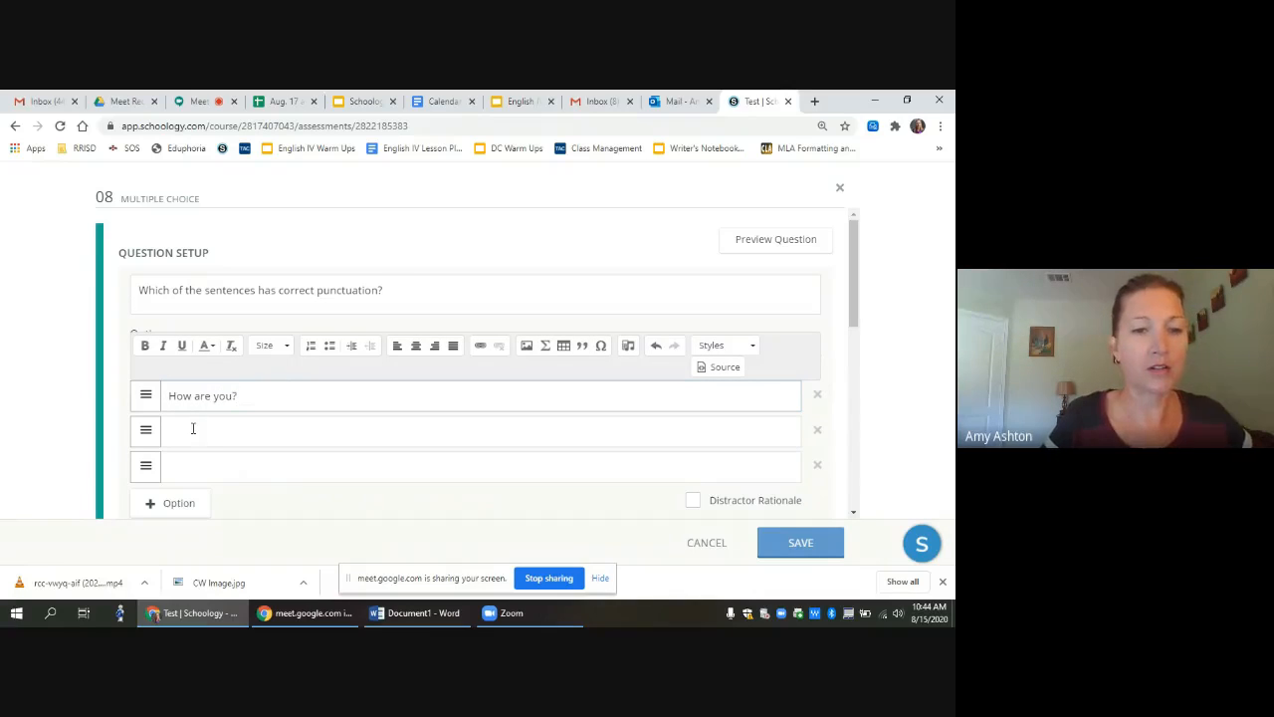
click(192, 431)
text(ho)
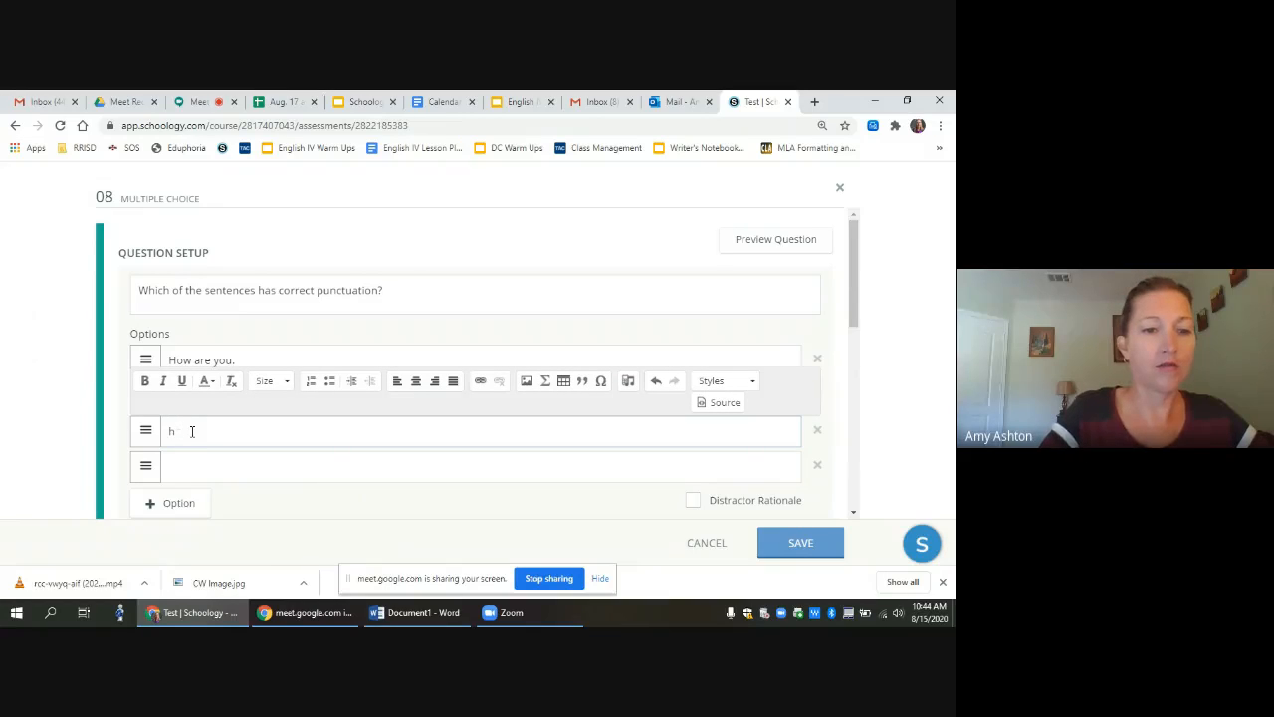
key(BackSpace)
text(How, are you?)
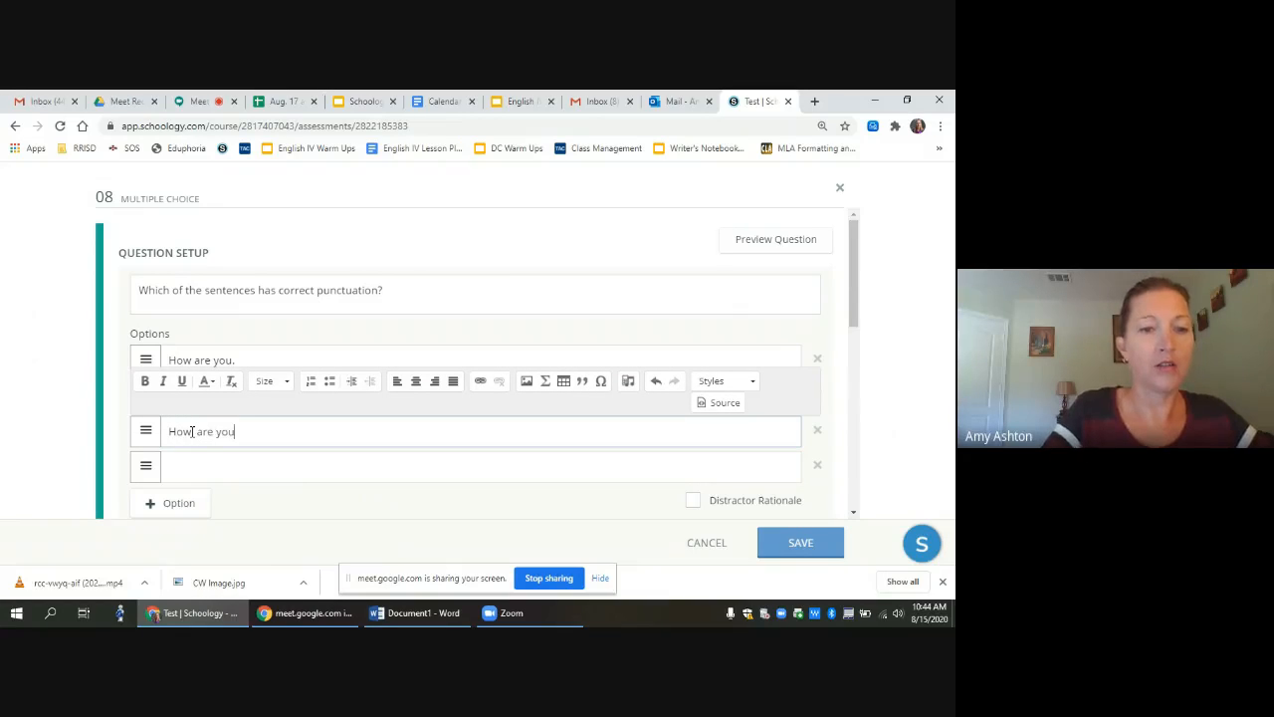
click(181, 468)
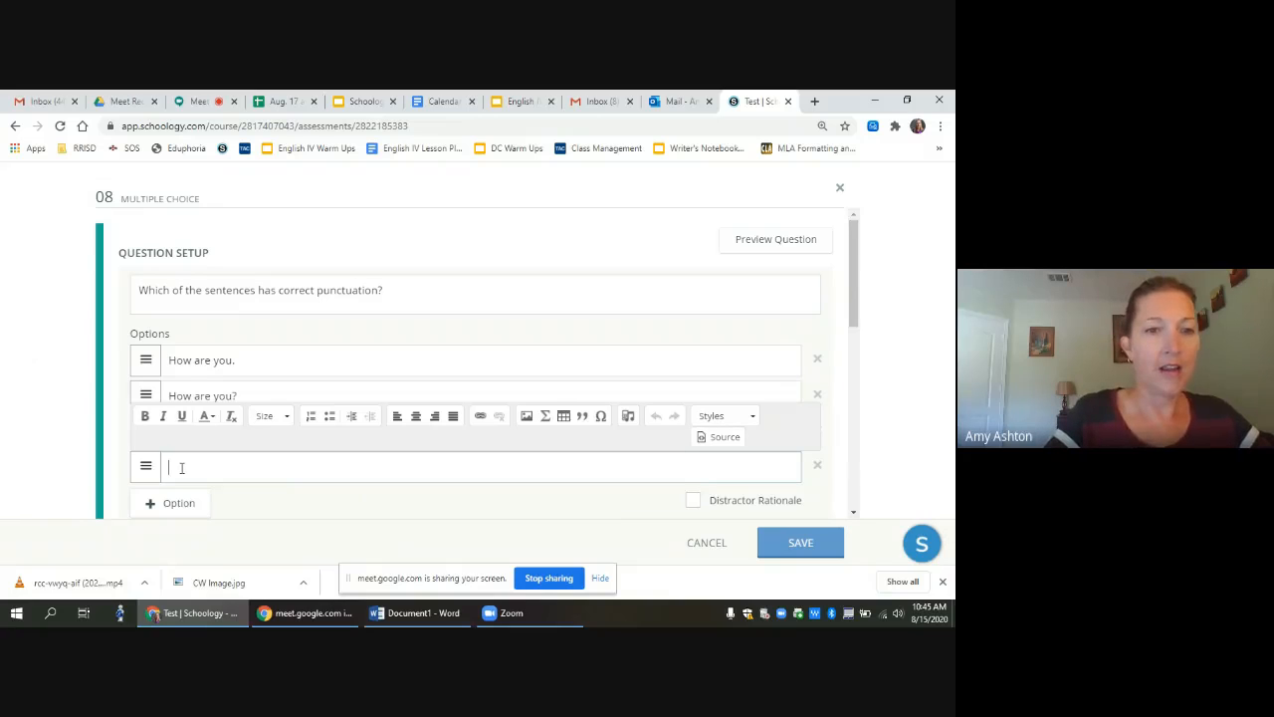
text(H)
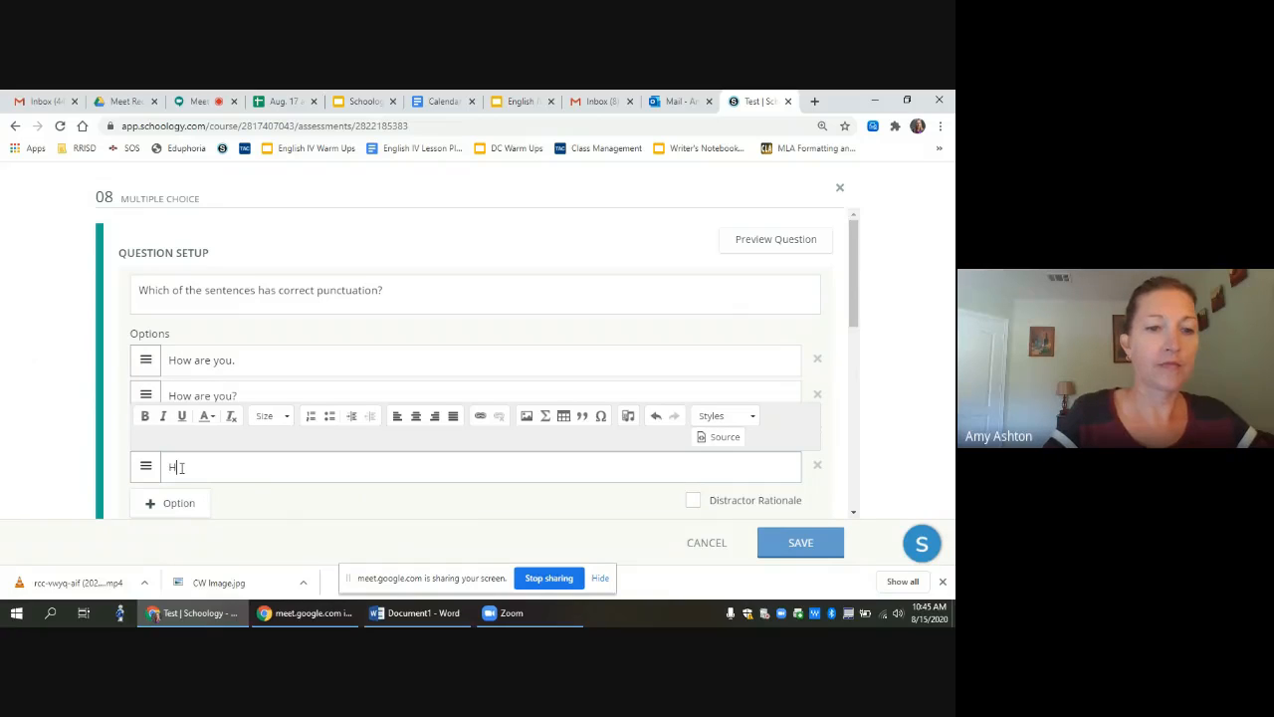
text(ow )
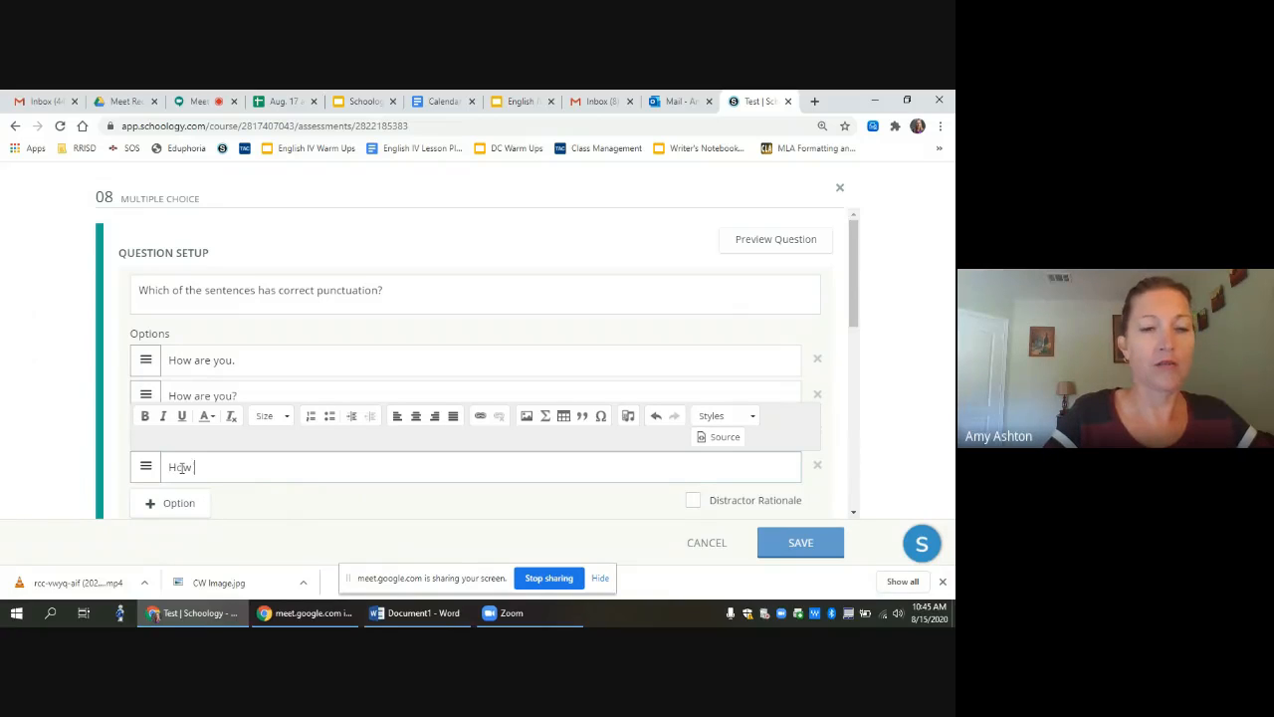
text(are you -)
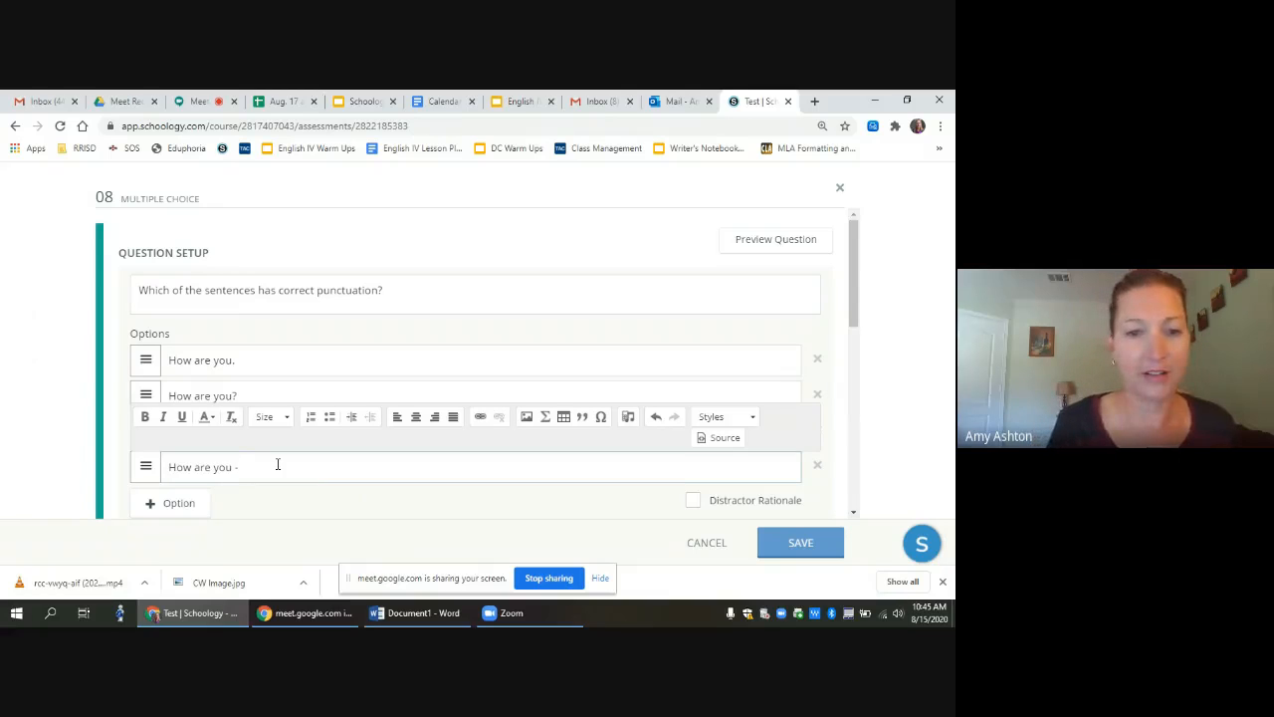
drag(854, 306, 856, 361)
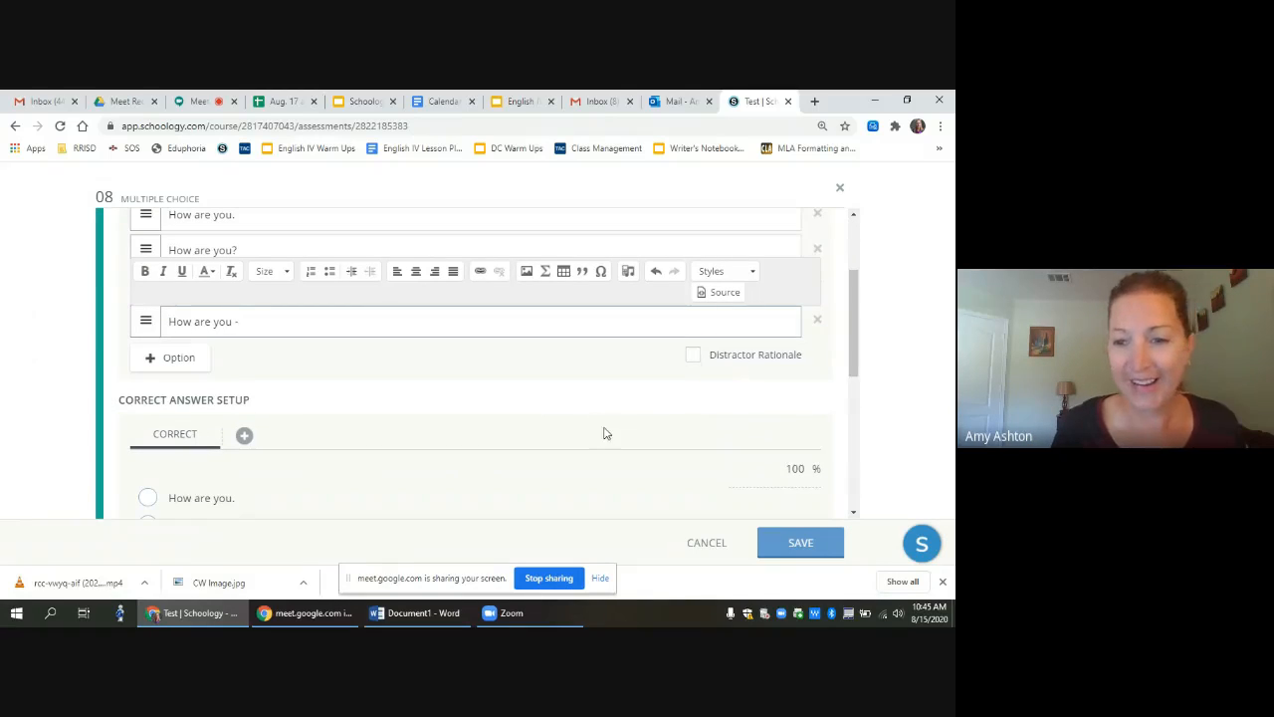
Step: Mark 'How are you?' and 'How are you -' correct, shuffle options, and save question 08
click(778, 546)
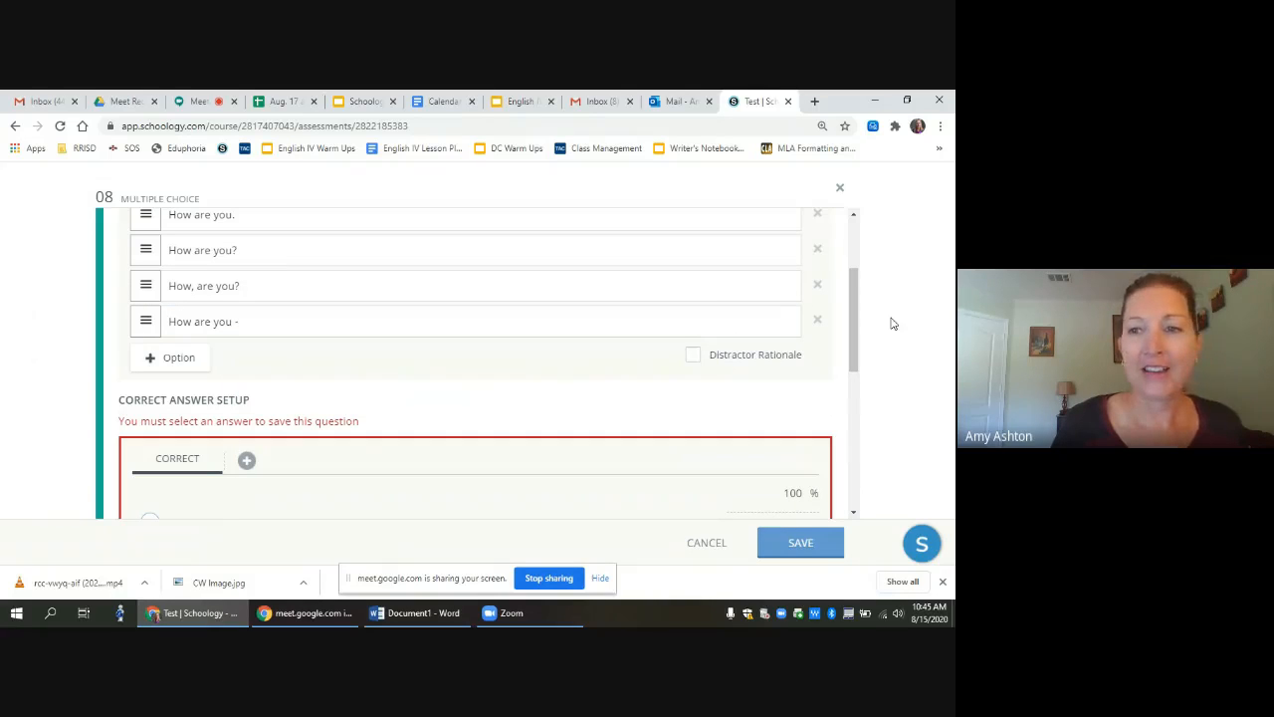
drag(857, 307, 862, 370)
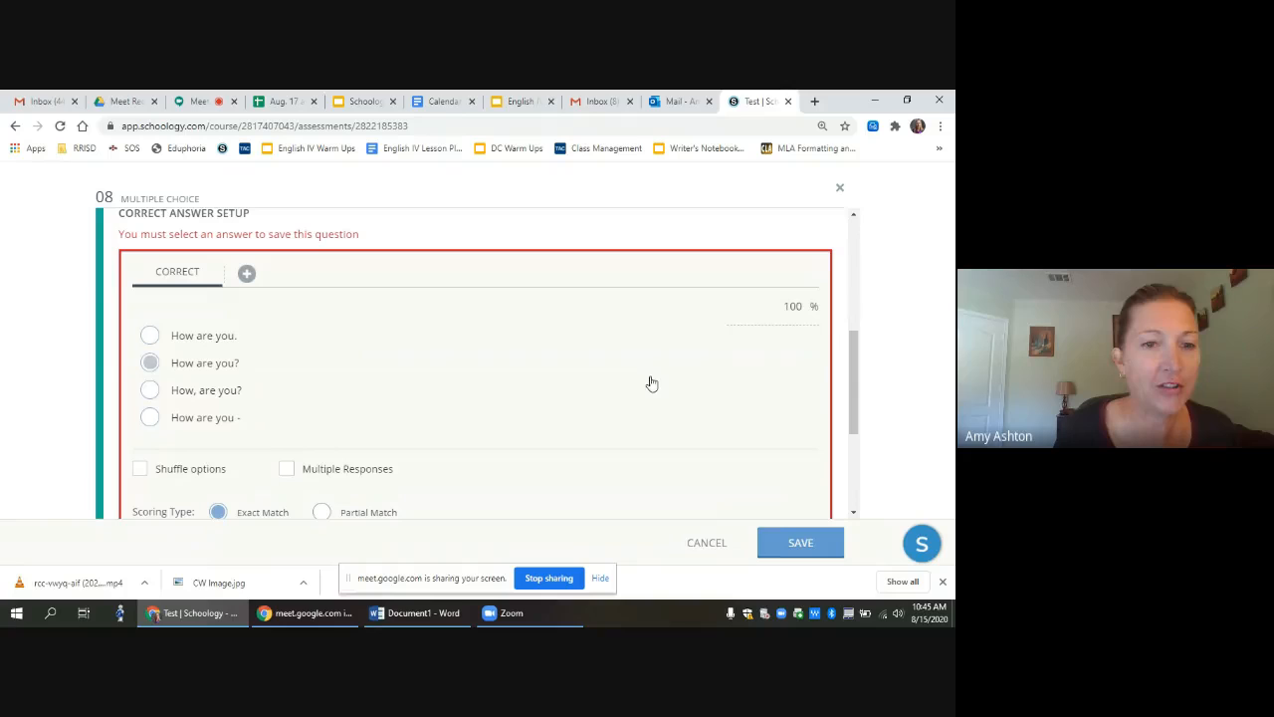
click(151, 364)
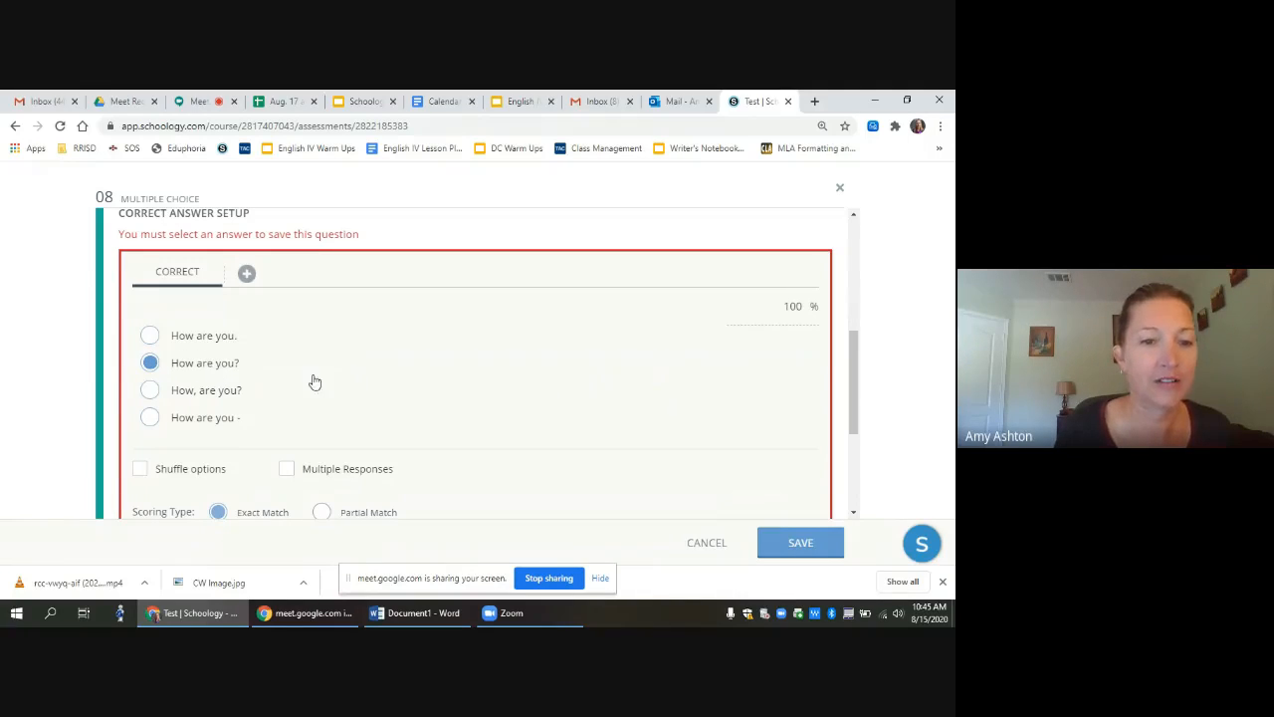
click(140, 473)
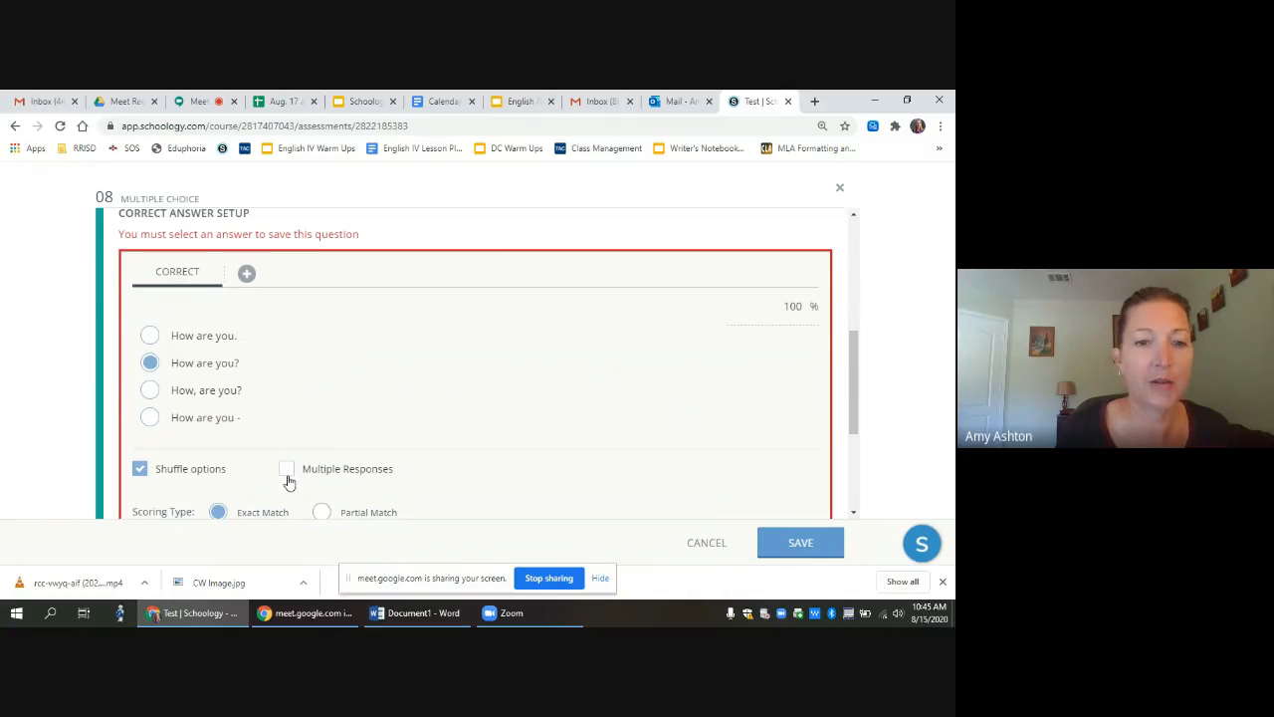
click(151, 419)
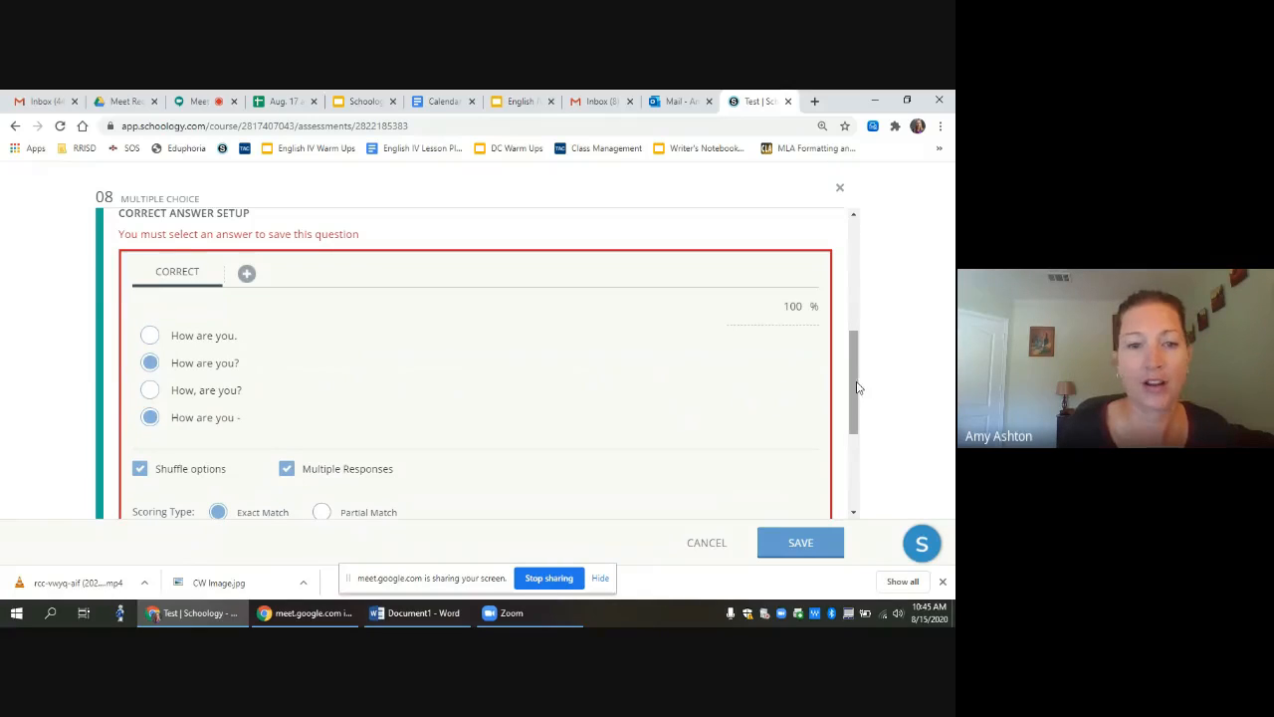
drag(859, 388, 858, 475)
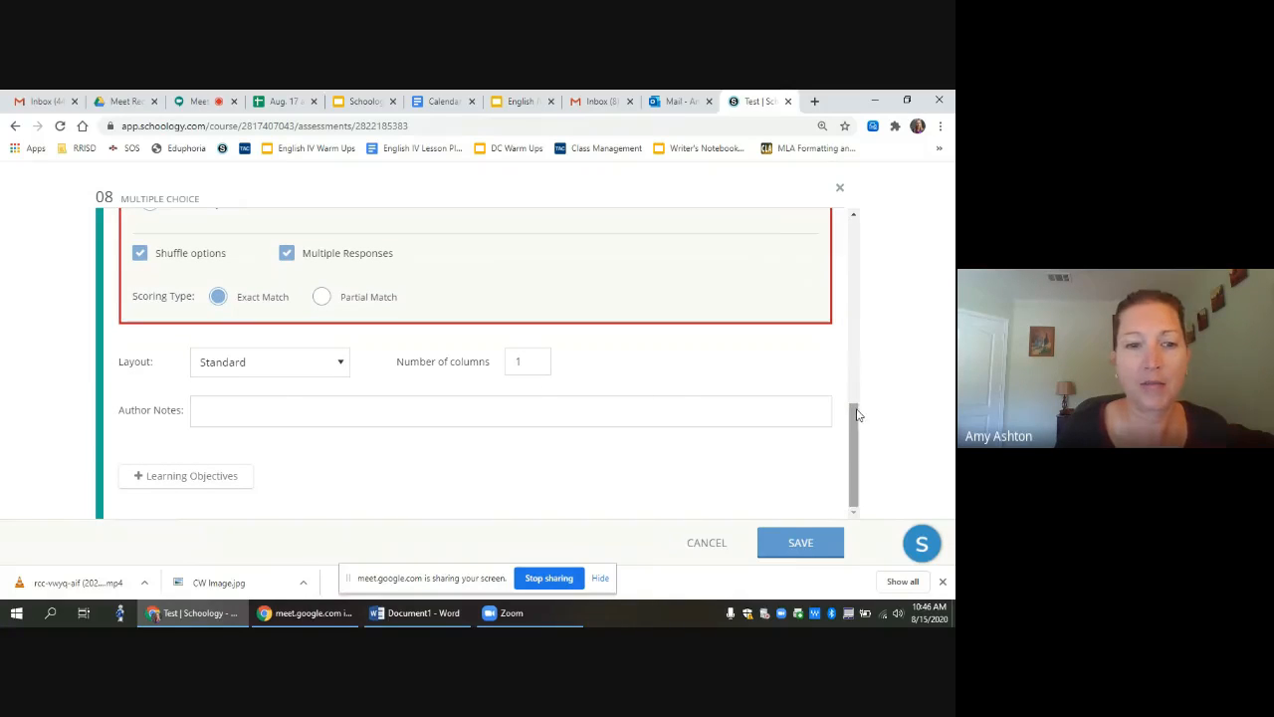
click(799, 541)
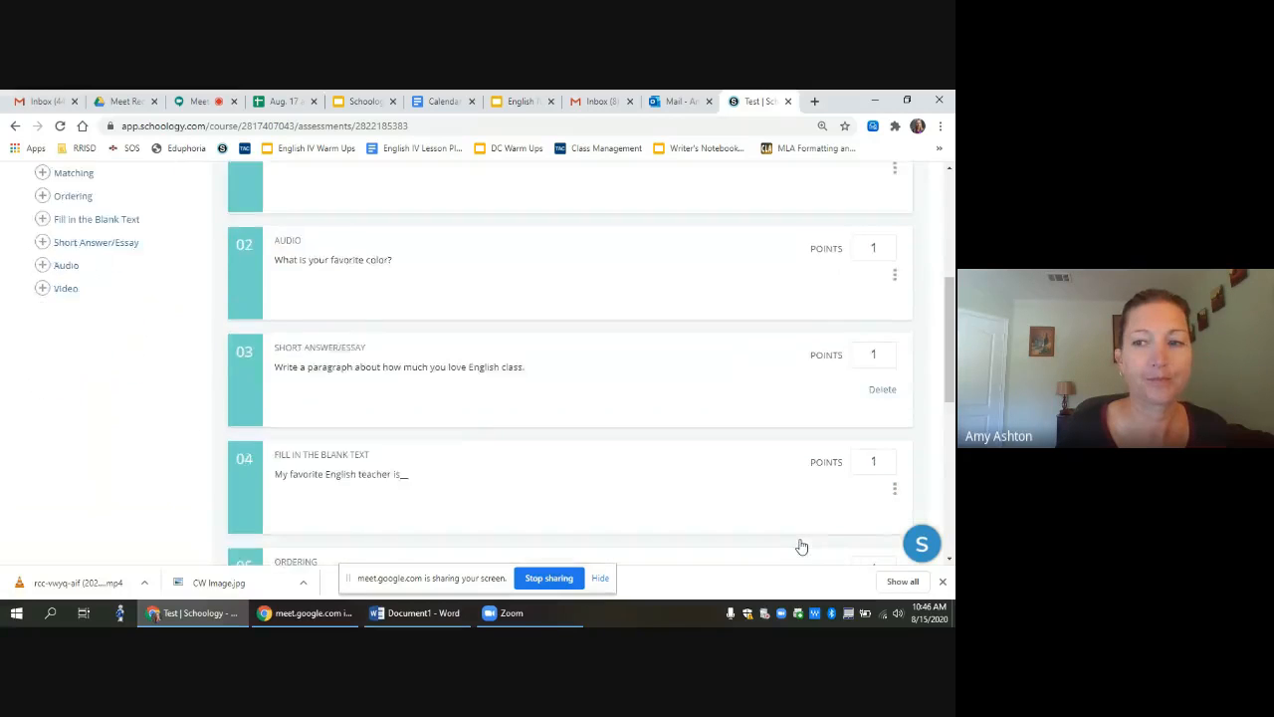
Step: Scroll through the eight saved questions, totalling 8 points, starting from the video question
scroll(893, 483, down, 5)
drag(946, 470, 953, 276)
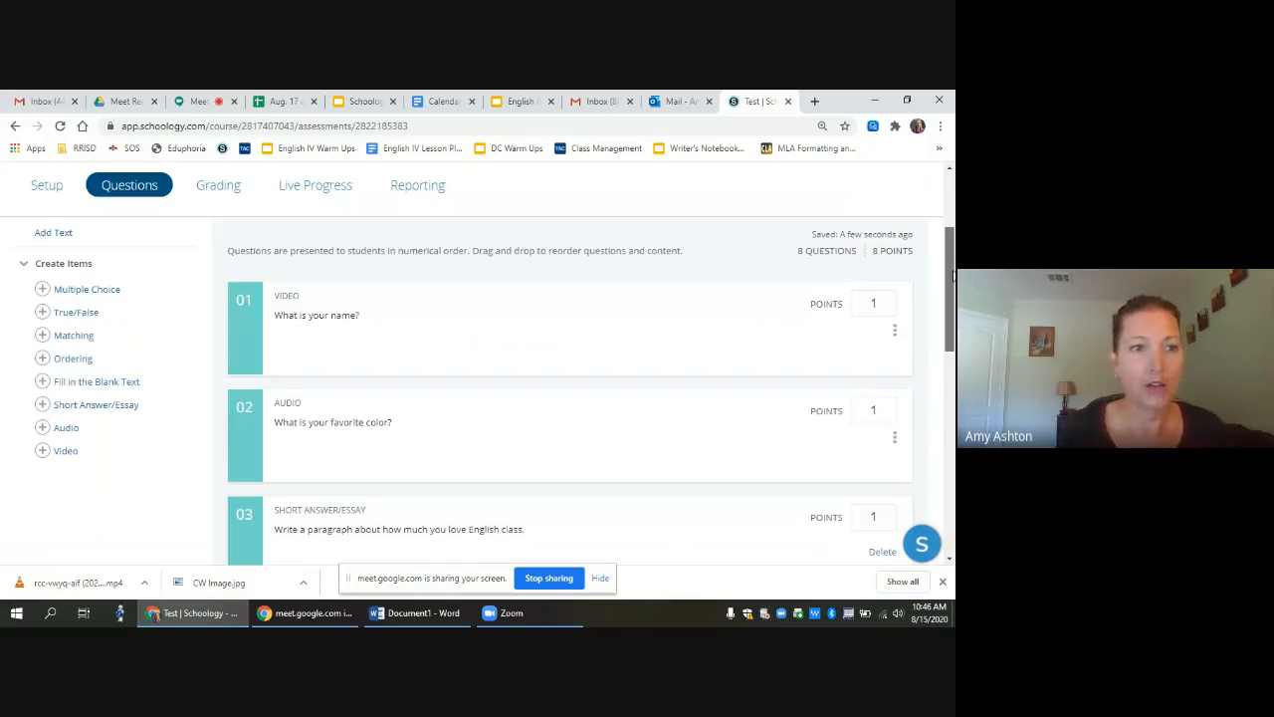
mouse_move(953, 275)
mouse_down()
mouse_move(953, 419)
mouse_move(952, 277)
mouse_up()
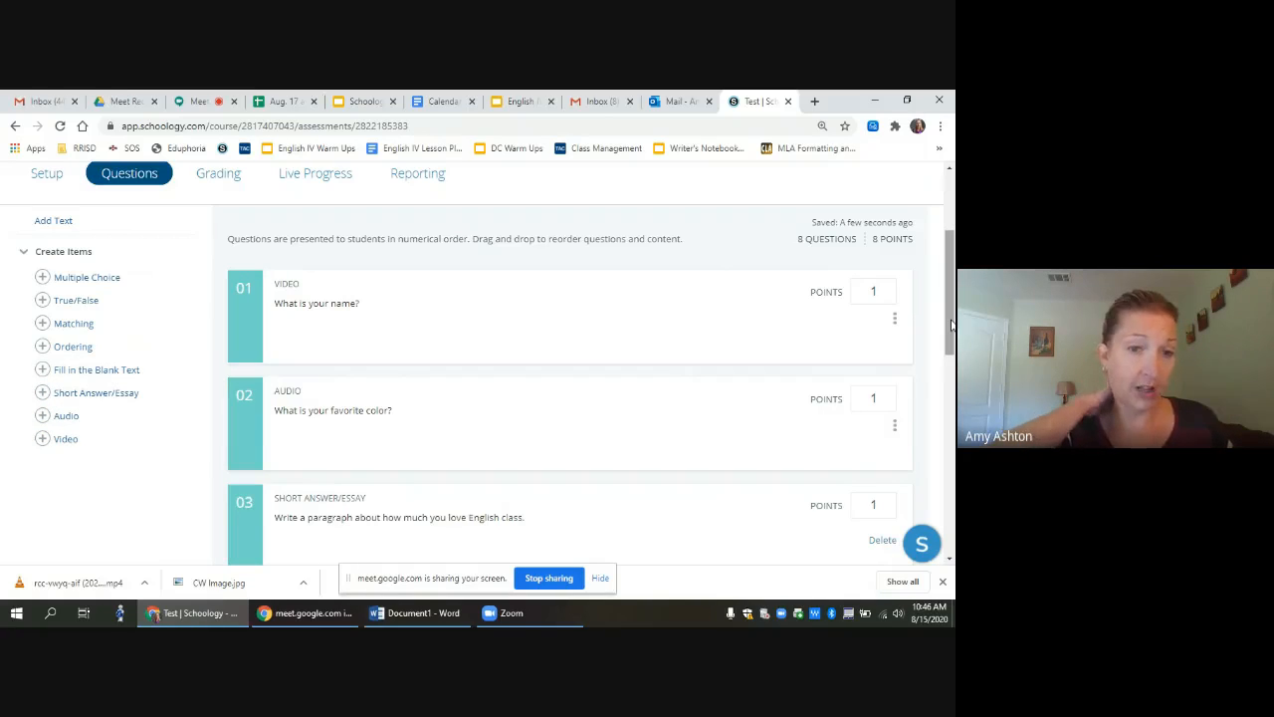
Step: Give question 01 a value of 20 points and question 02 a value of 10 points
double_click(877, 291)
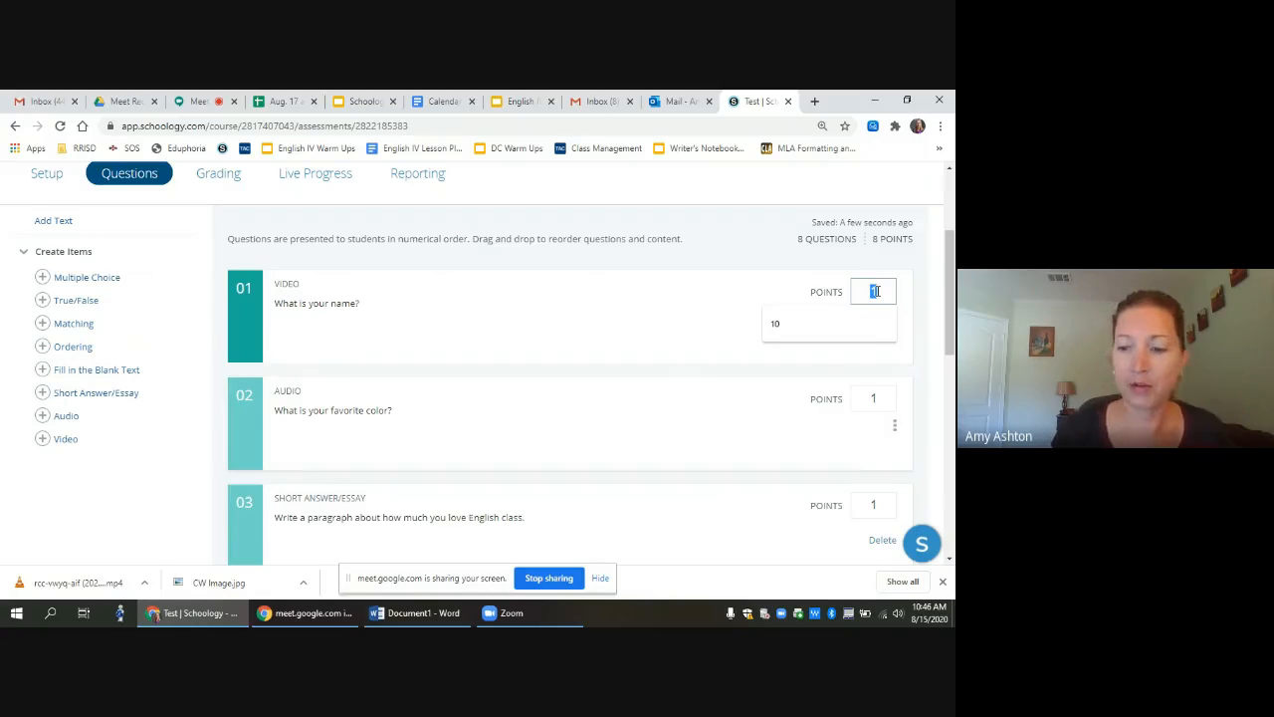
text(20)
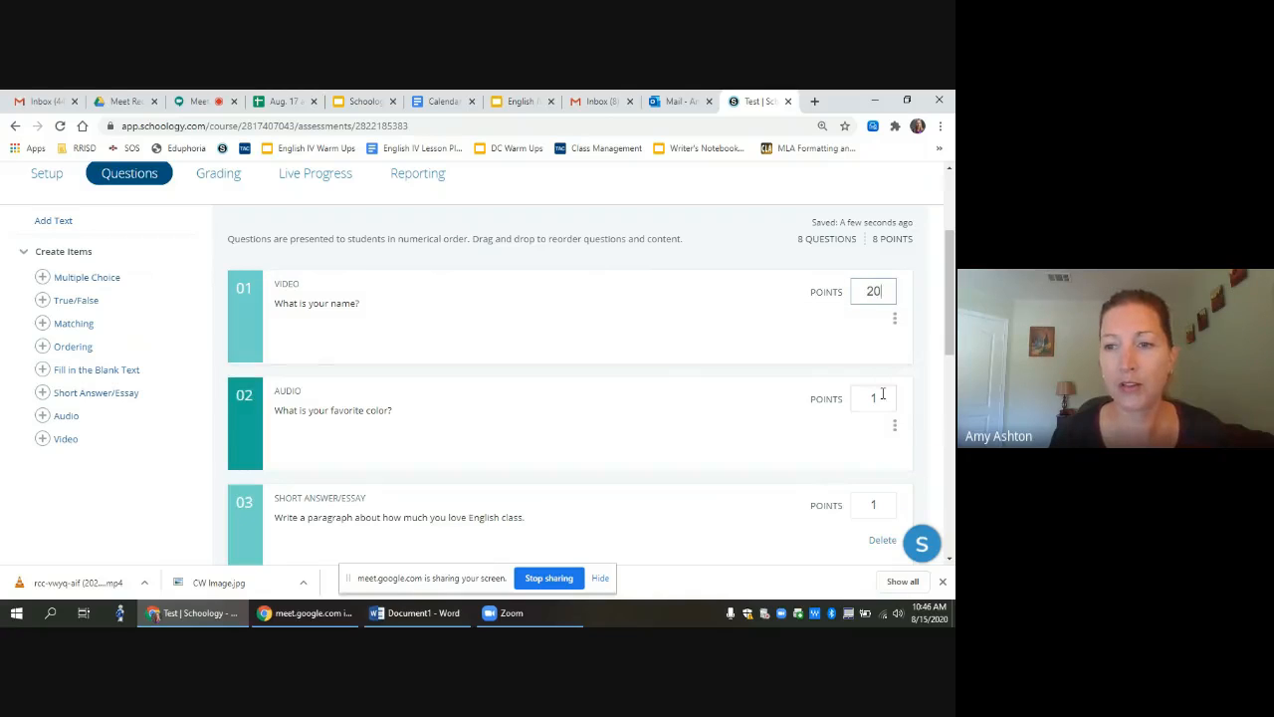
double_click(882, 396)
text(10)
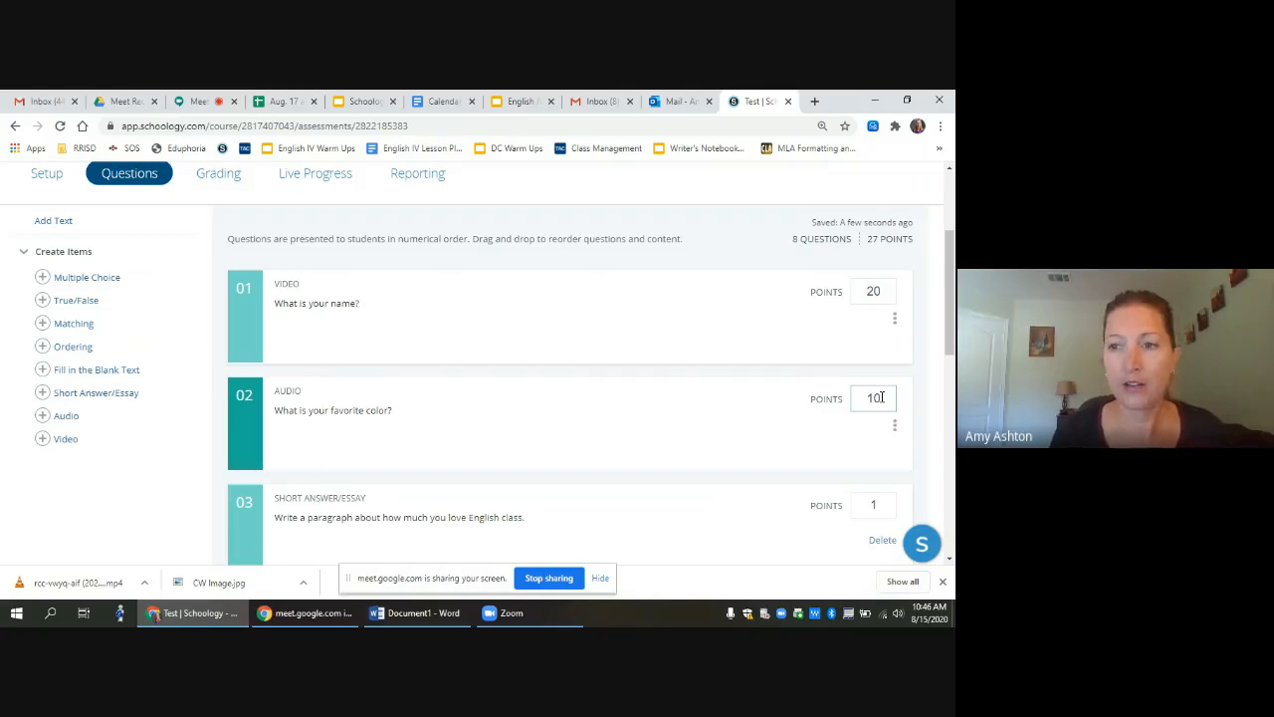
drag(951, 333, 951, 453)
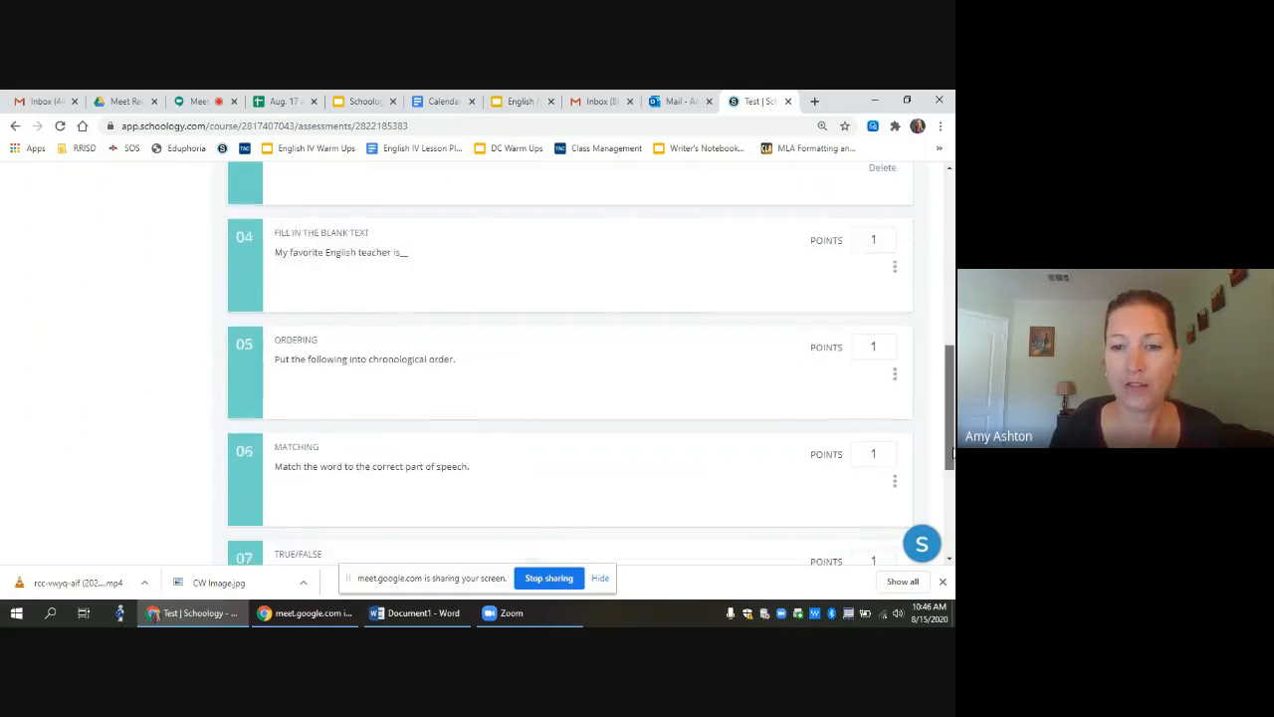
scroll(951, 453, down, 2)
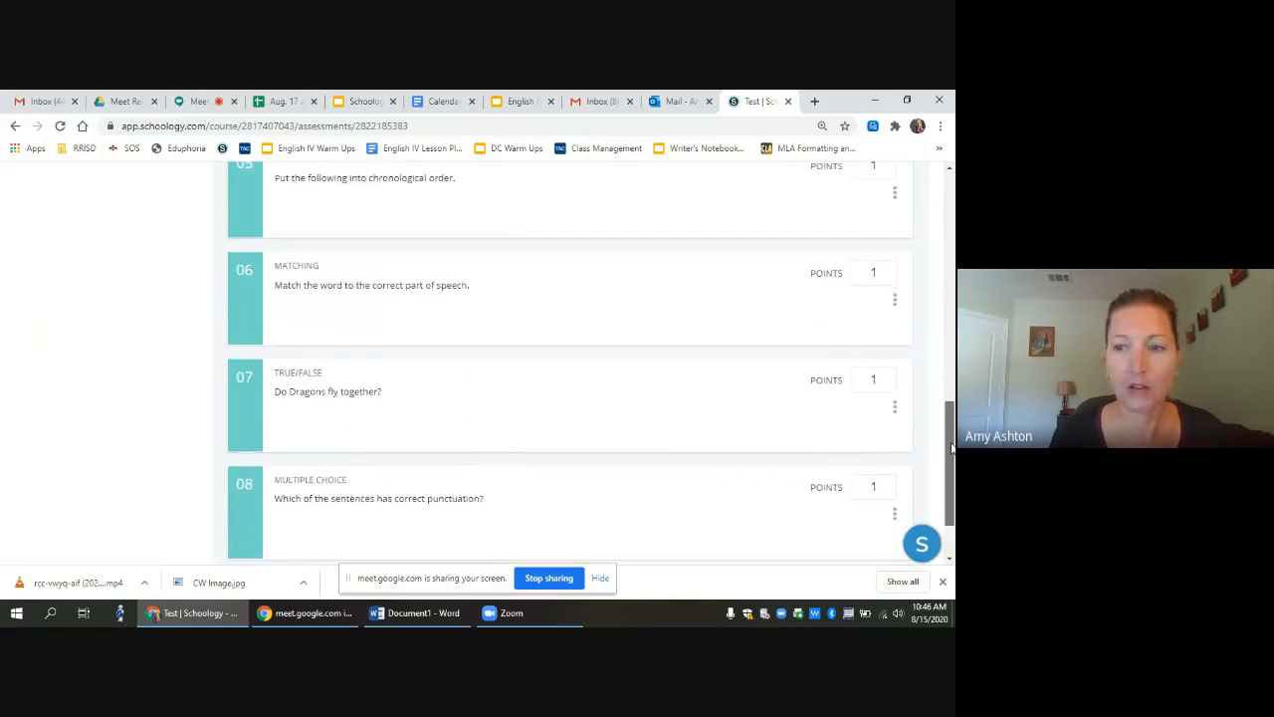
scroll(951, 448, up, 10)
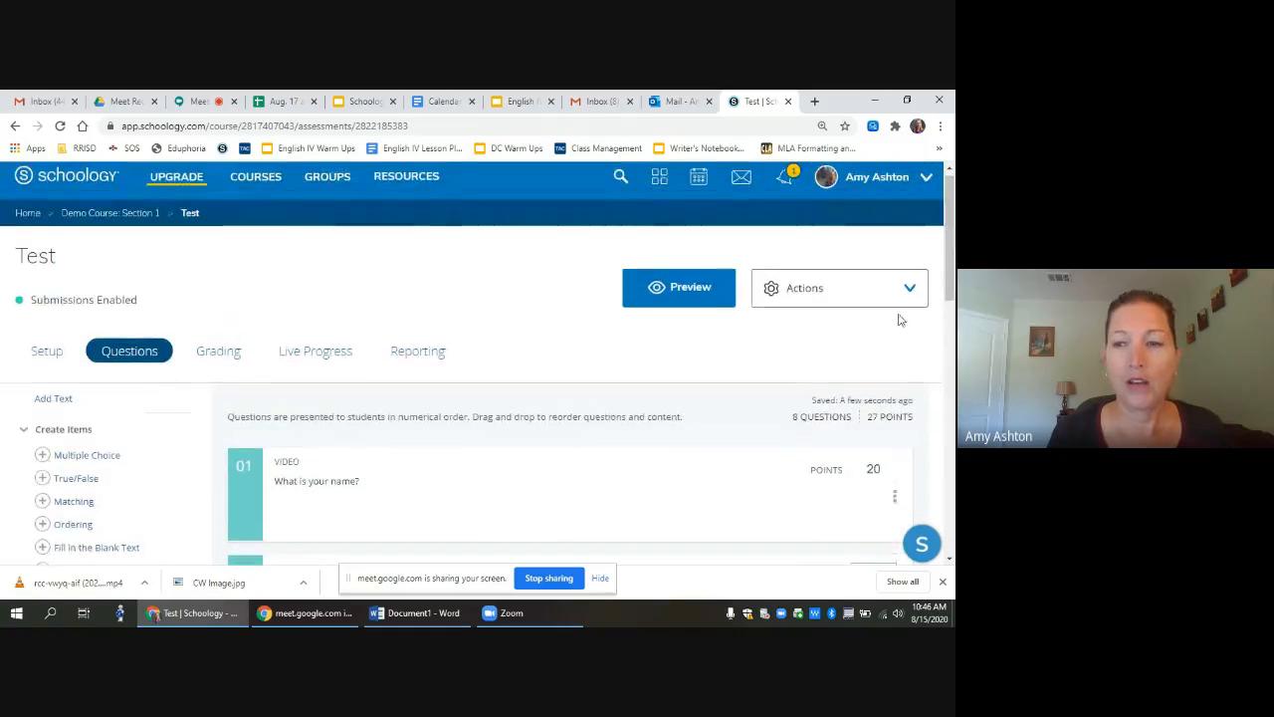
scroll(951, 317, down, 1)
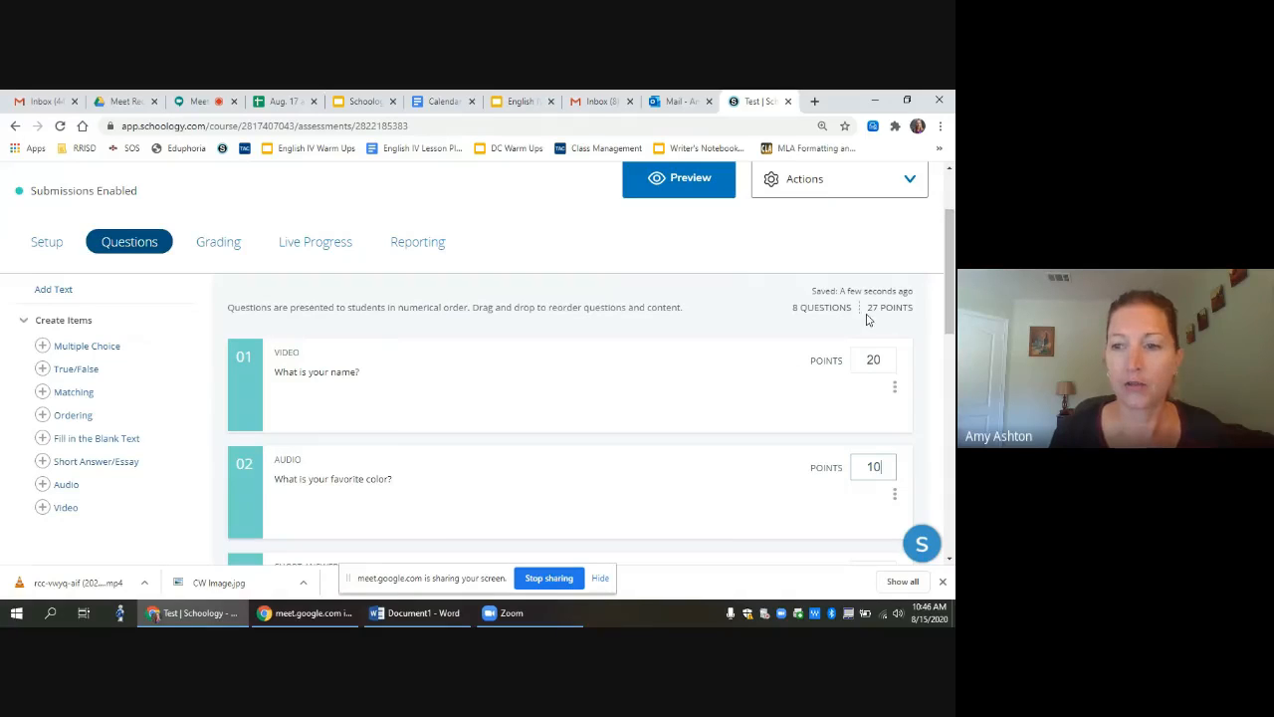
Step: Start a new student preview attempt of the Test assessment
click(678, 182)
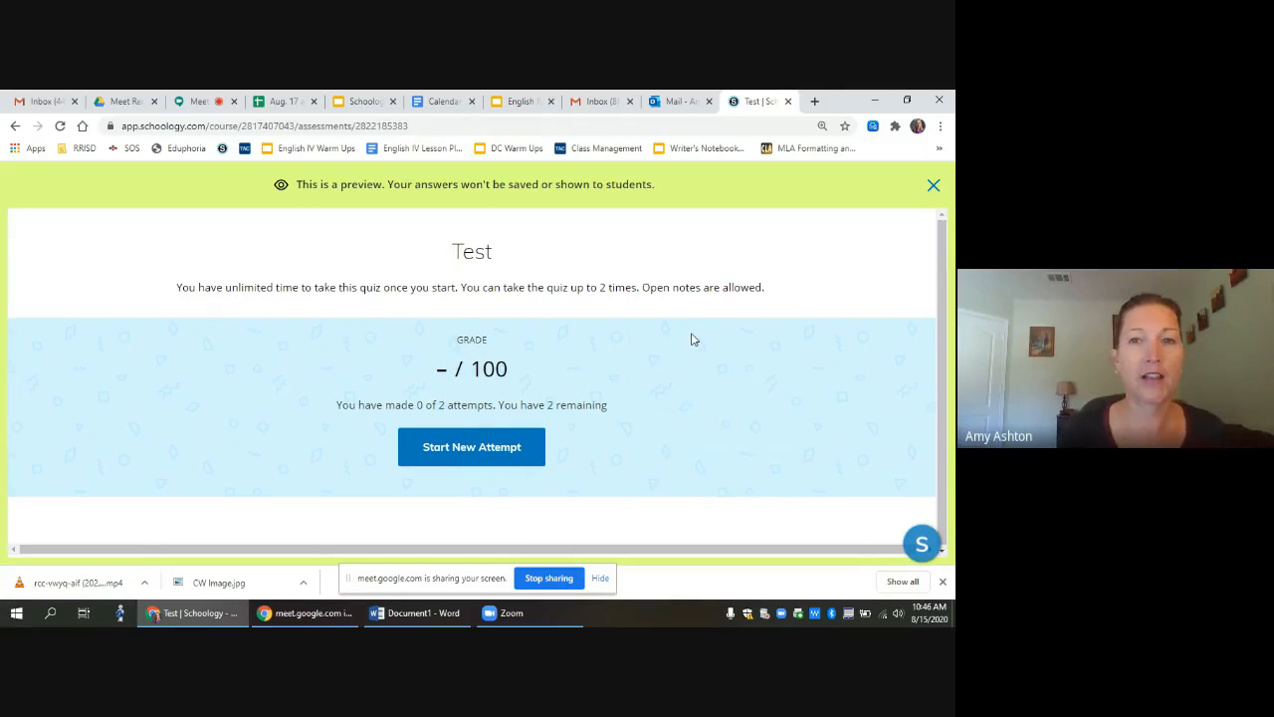
click(476, 451)
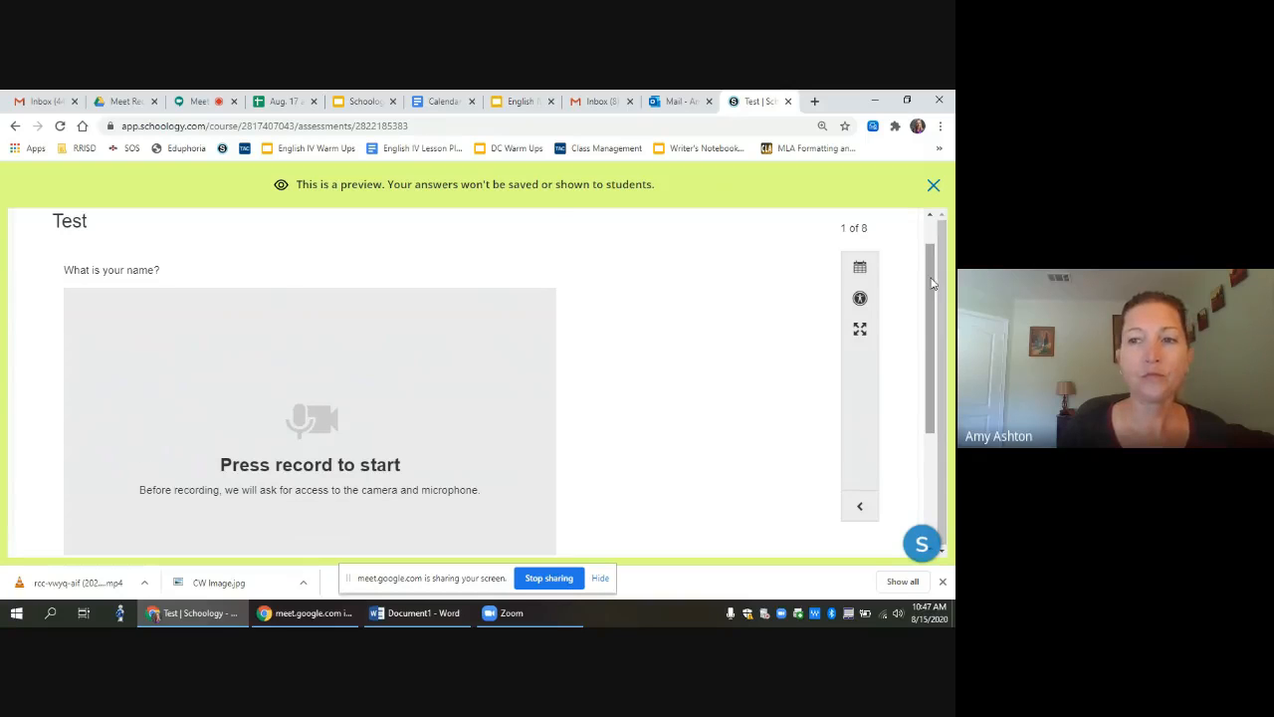
drag(933, 284, 919, 354)
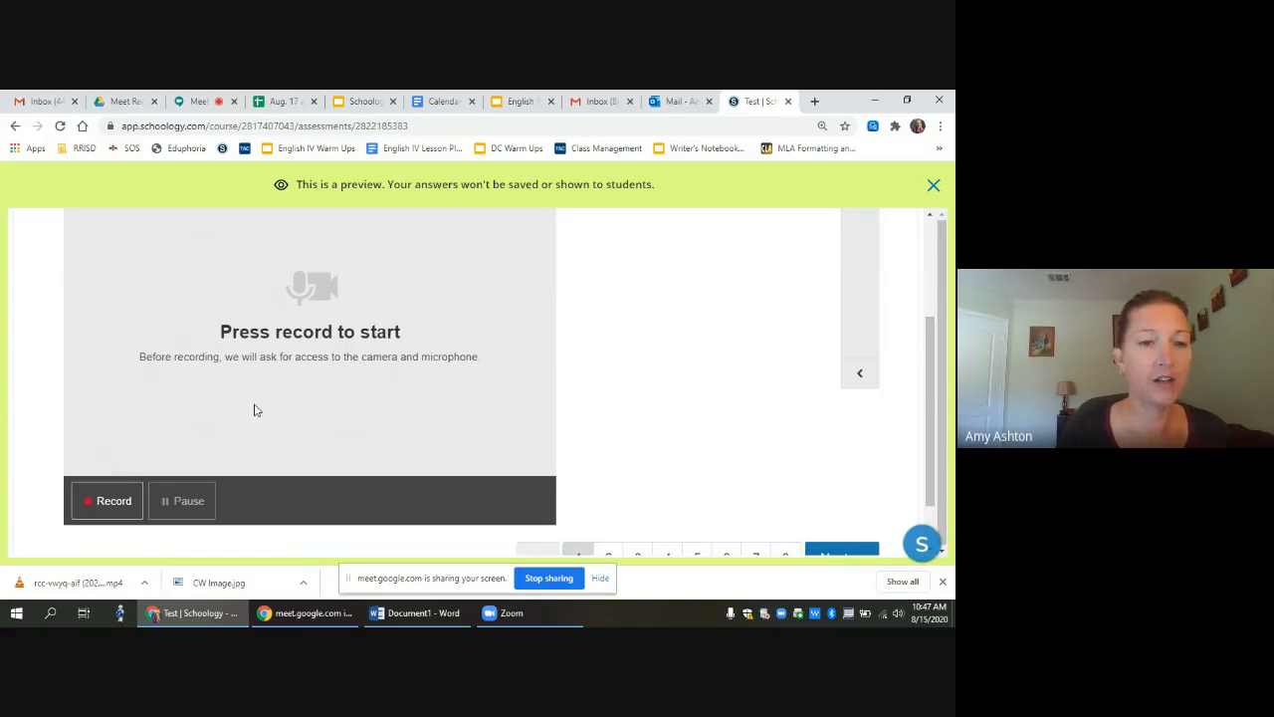
Step: Record a 3-second video answer for question 1 and move on to question 2
click(109, 501)
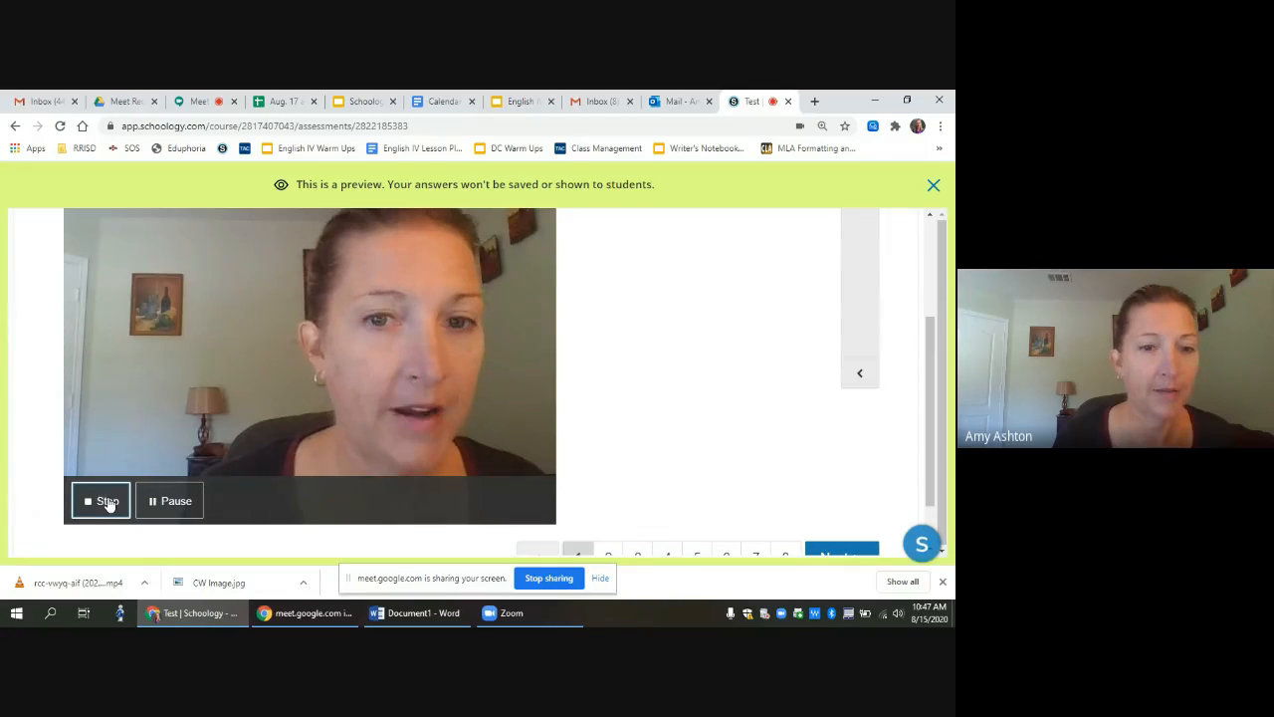
click(109, 500)
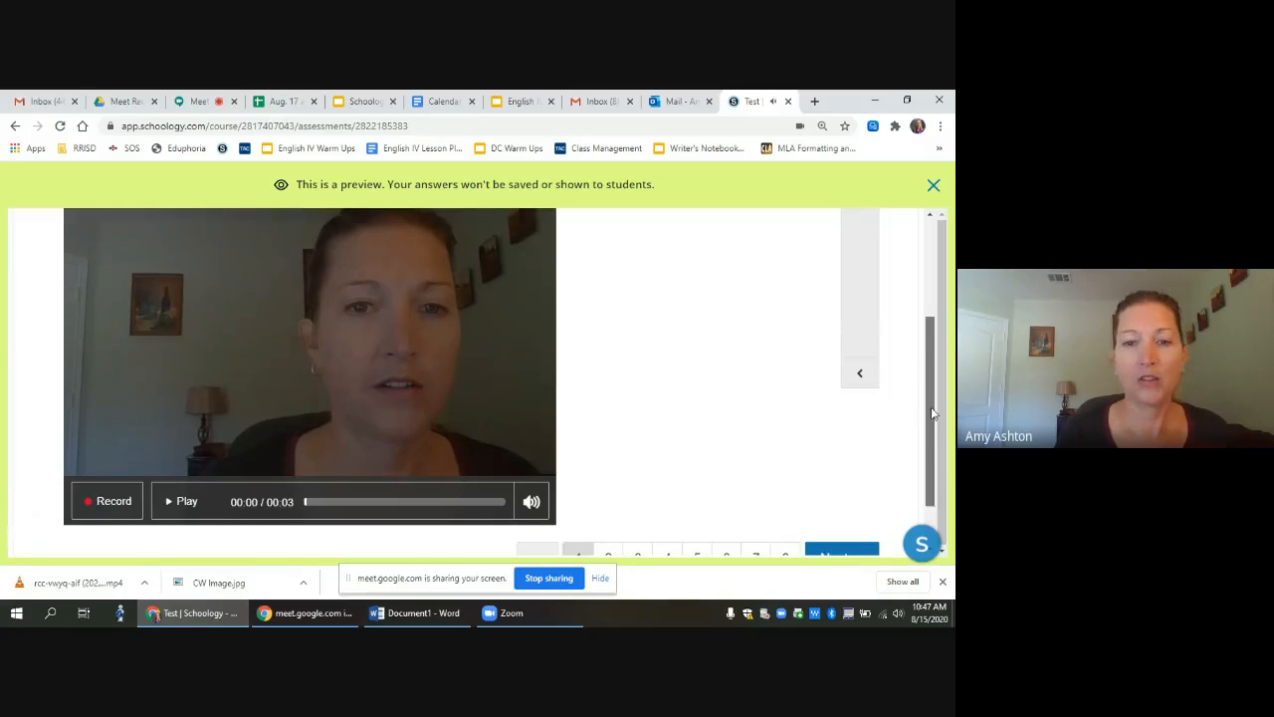
scroll(932, 412, down, 1)
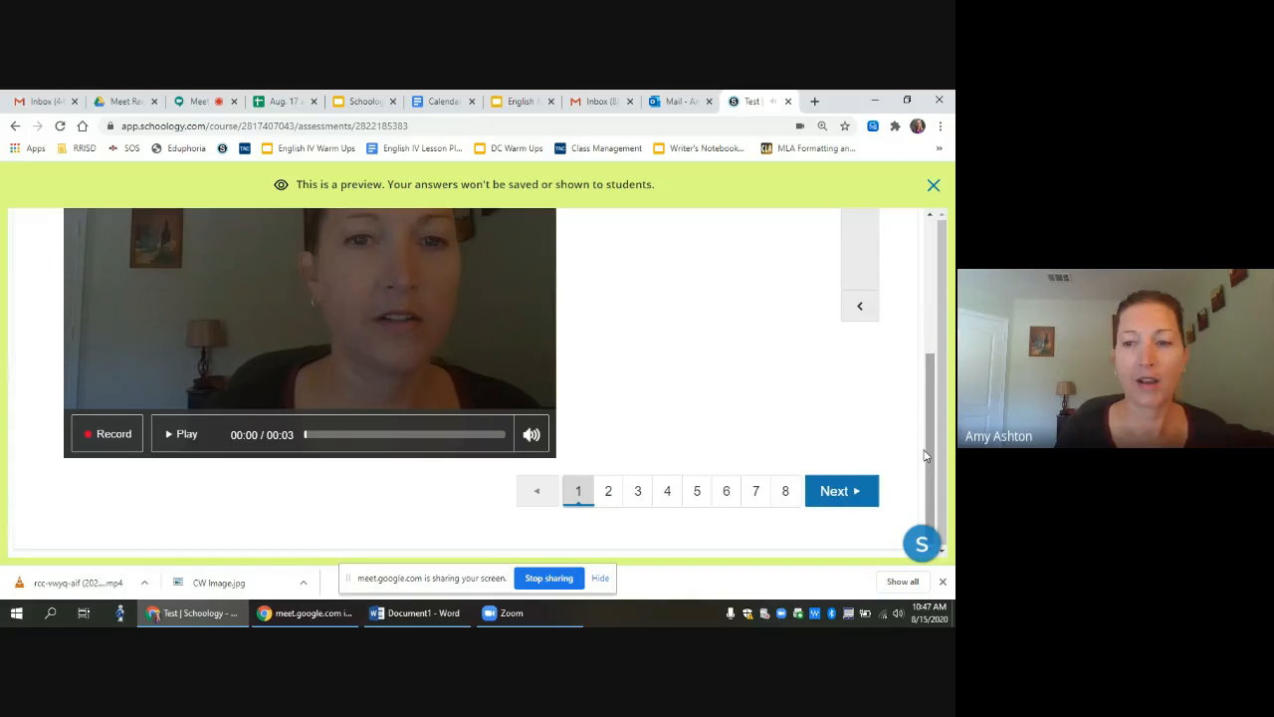
click(836, 492)
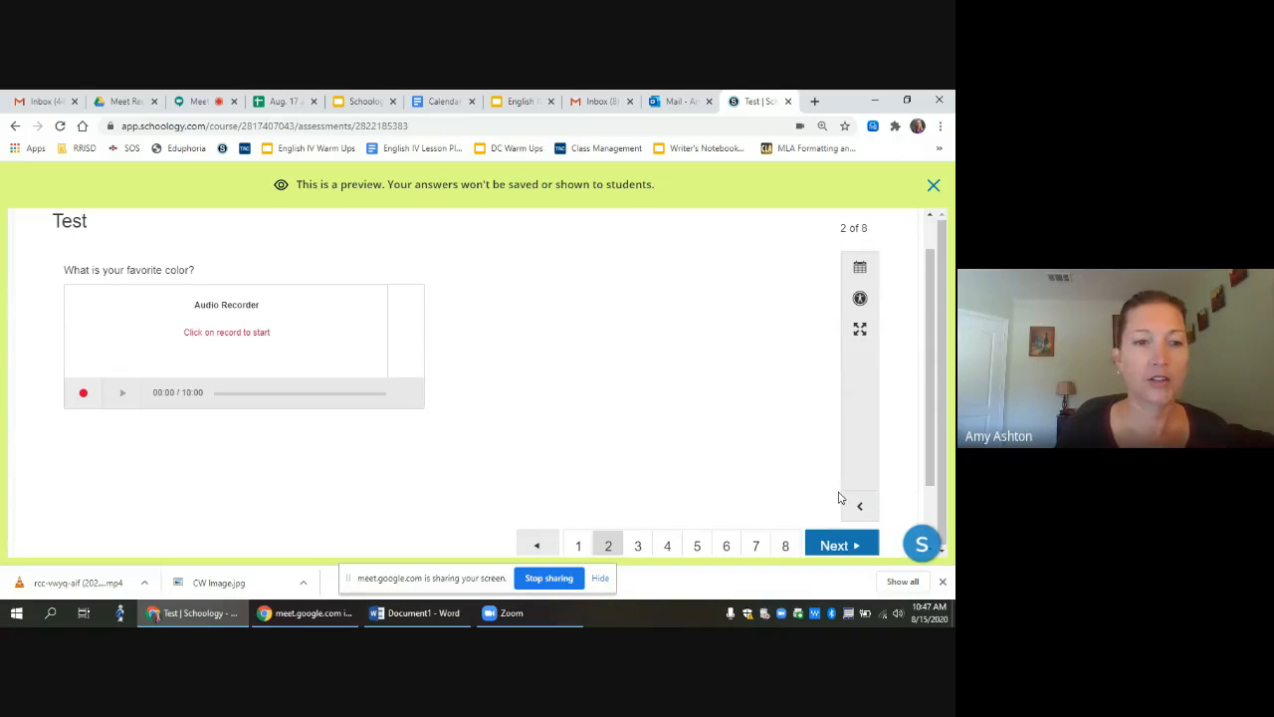
Step: Record a short audio answer for question 2 and advance to question 3
click(83, 395)
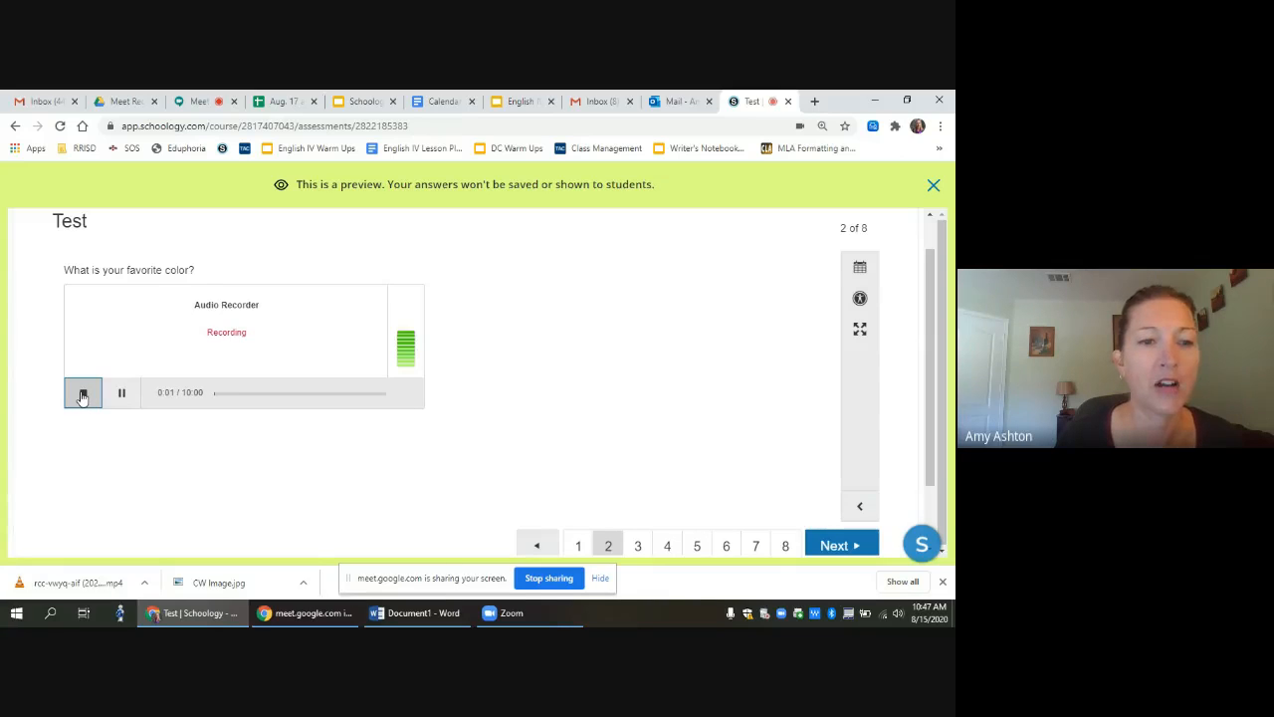
click(82, 394)
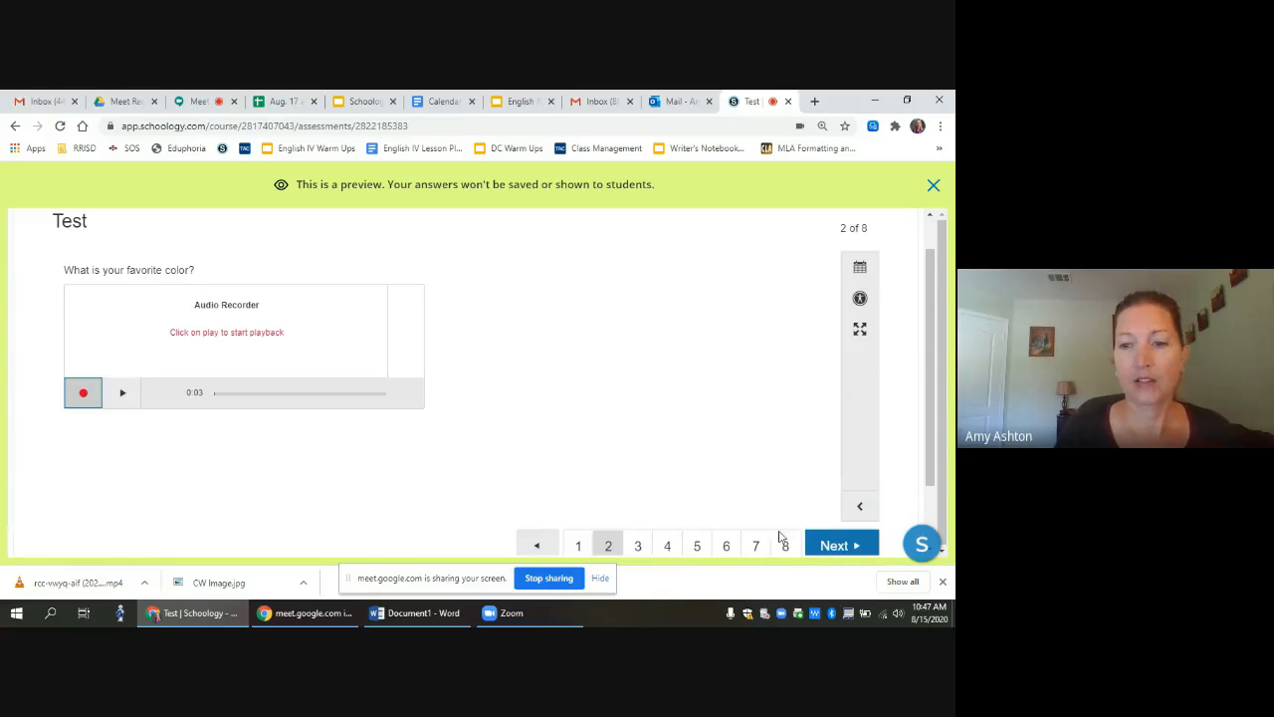
click(841, 547)
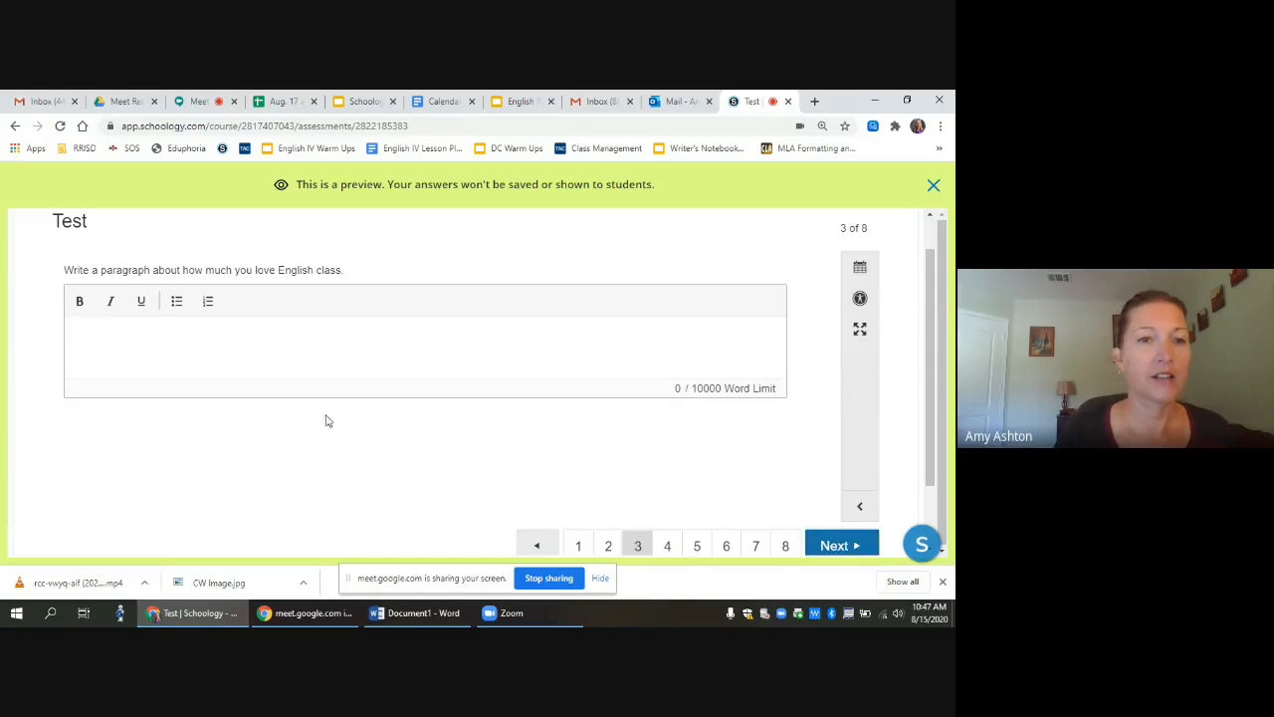
Step: Answer question 3 with 'So much!!!' and fill question 4's blanks with the teacher's name
click(233, 349)
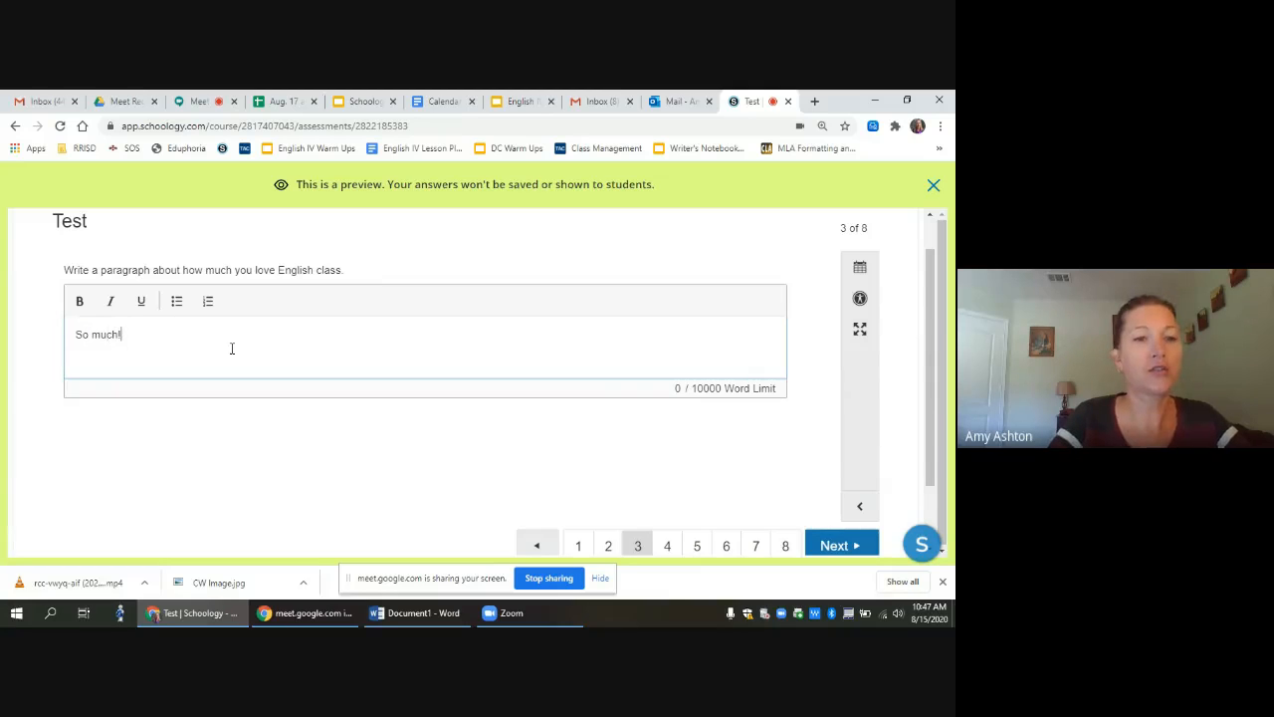
click(836, 547)
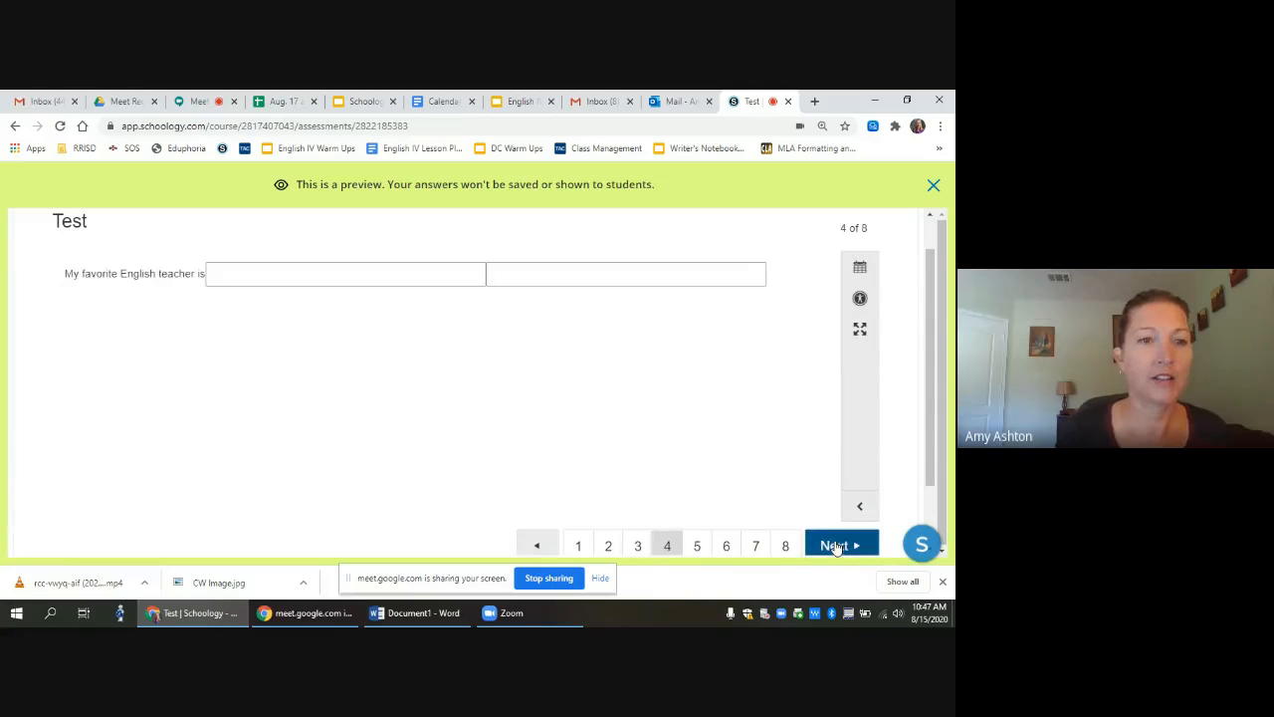
click(339, 273)
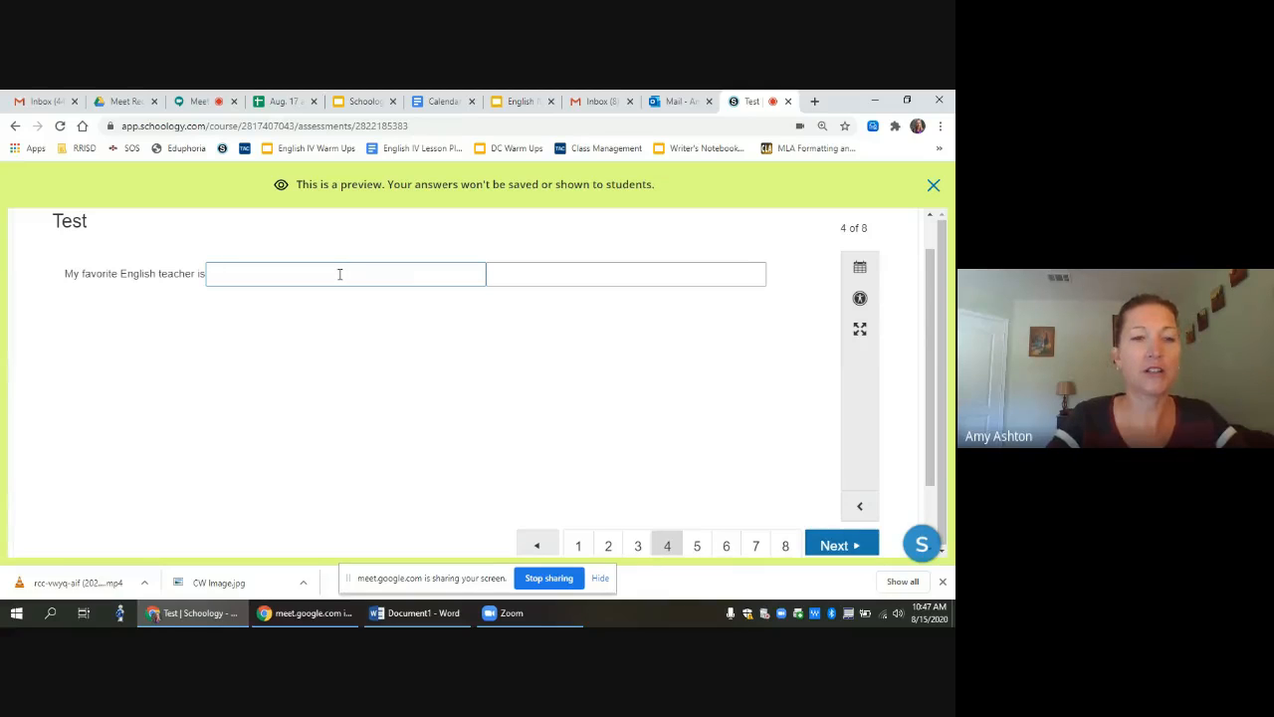
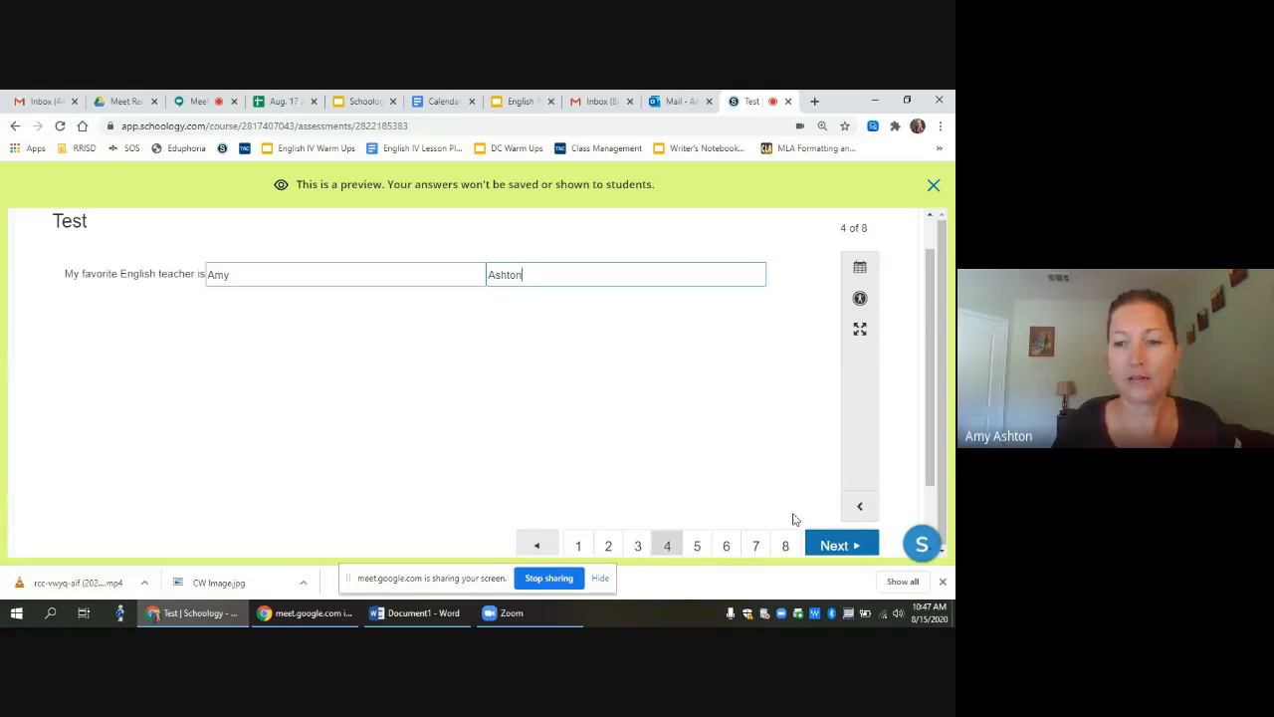
click(834, 544)
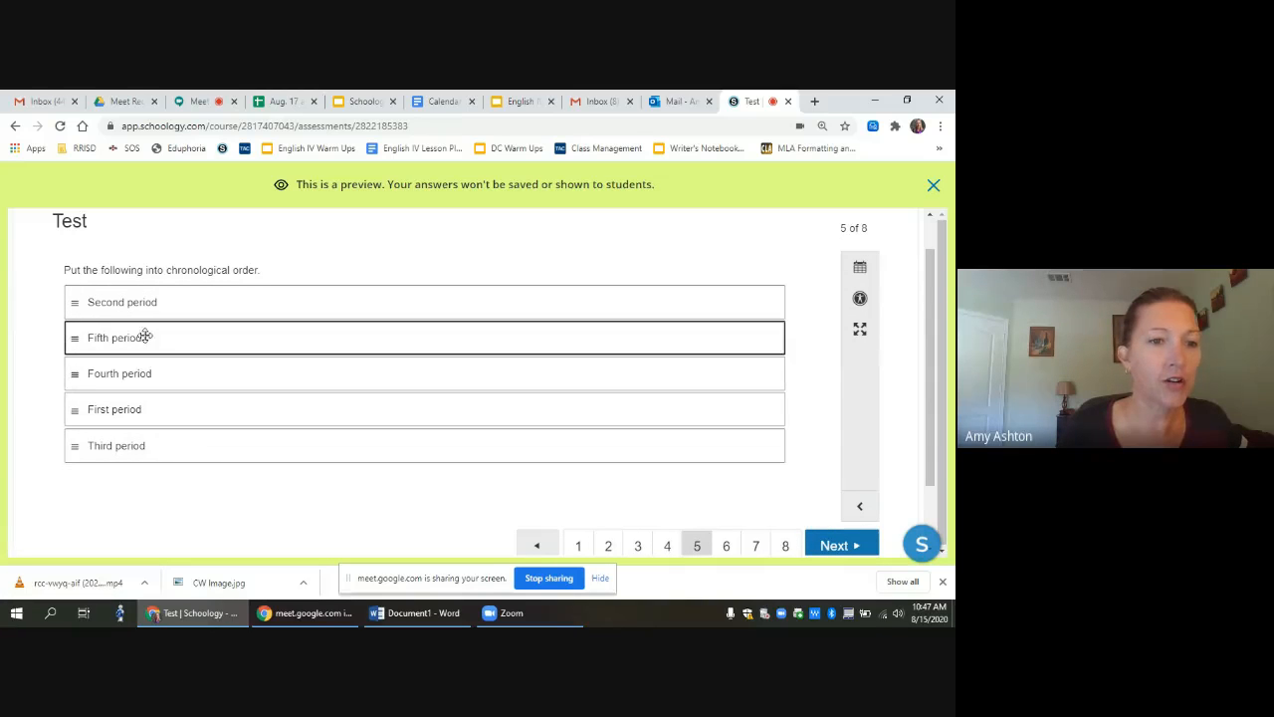
Step: Reorder the First, Third and Fourth period items into order for question 5
drag(143, 406, 134, 302)
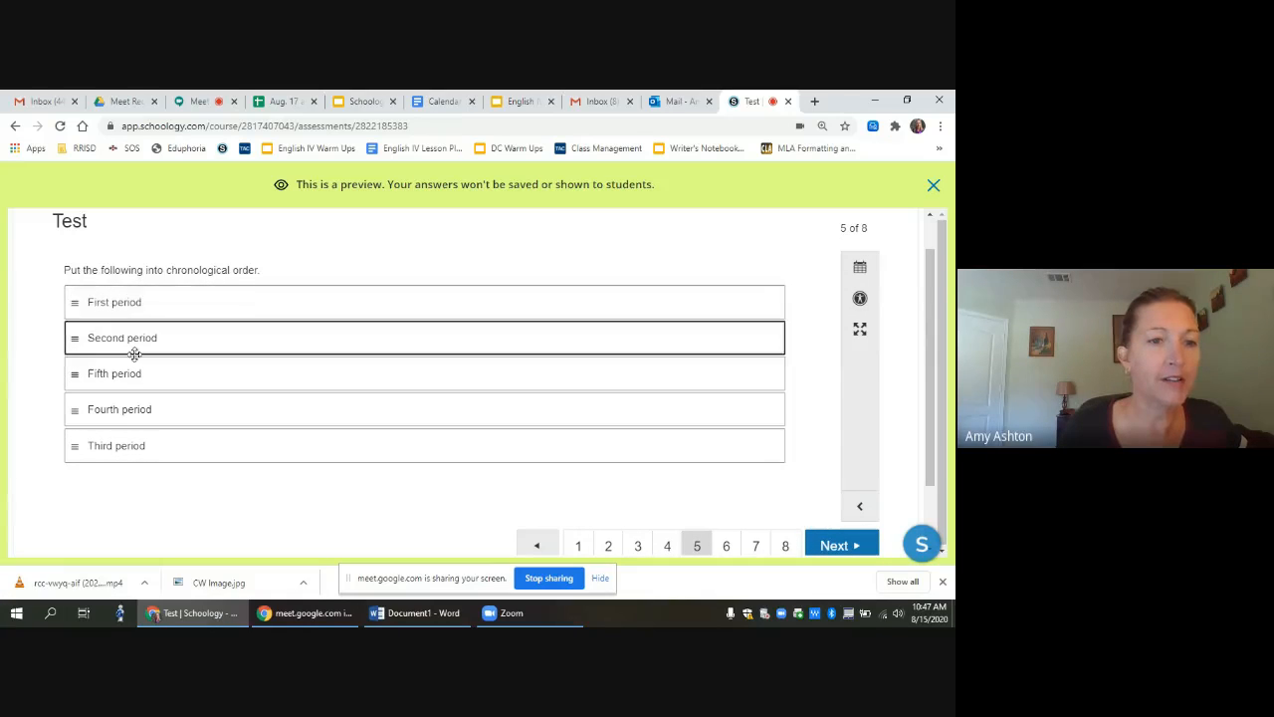
drag(120, 445, 117, 374)
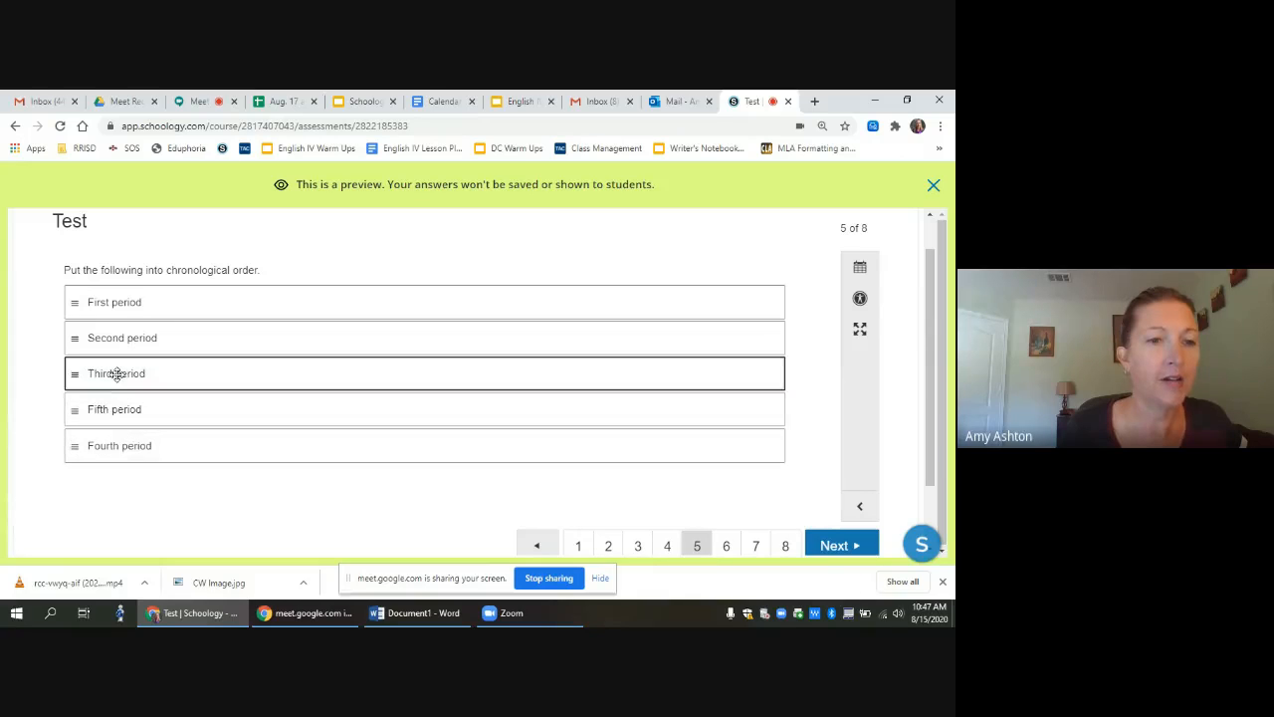
drag(126, 446, 129, 378)
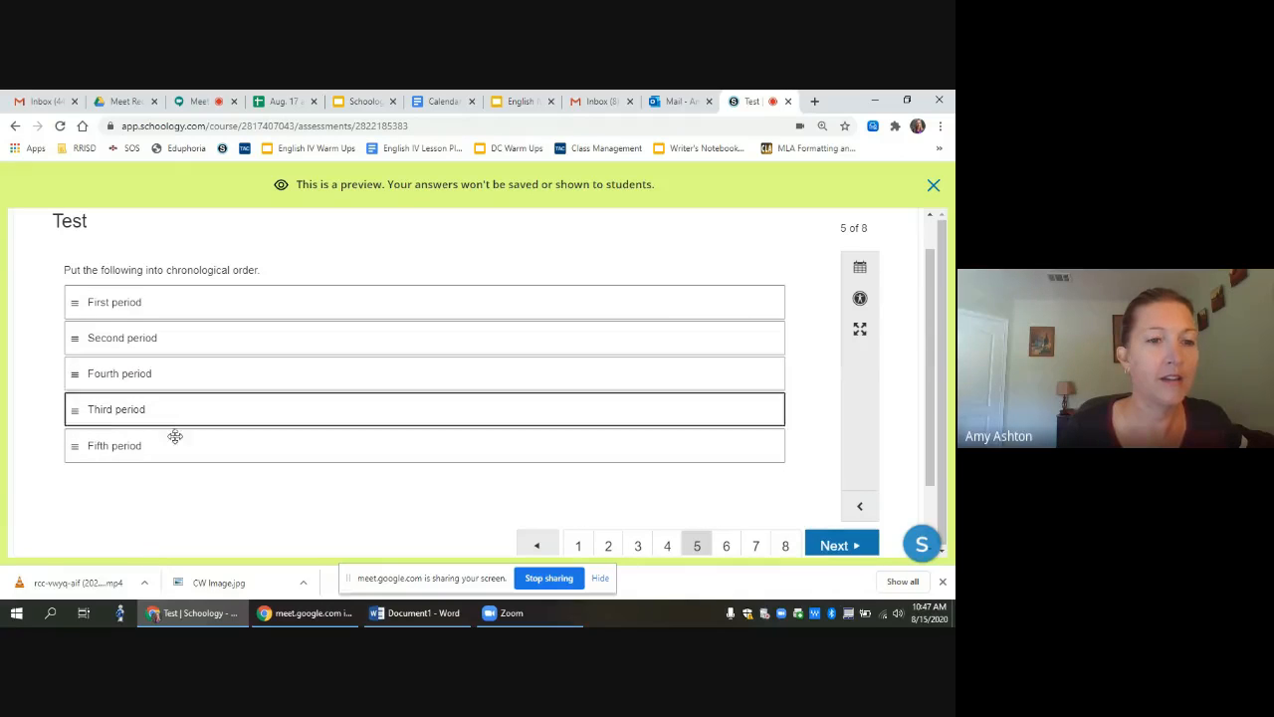
click(846, 546)
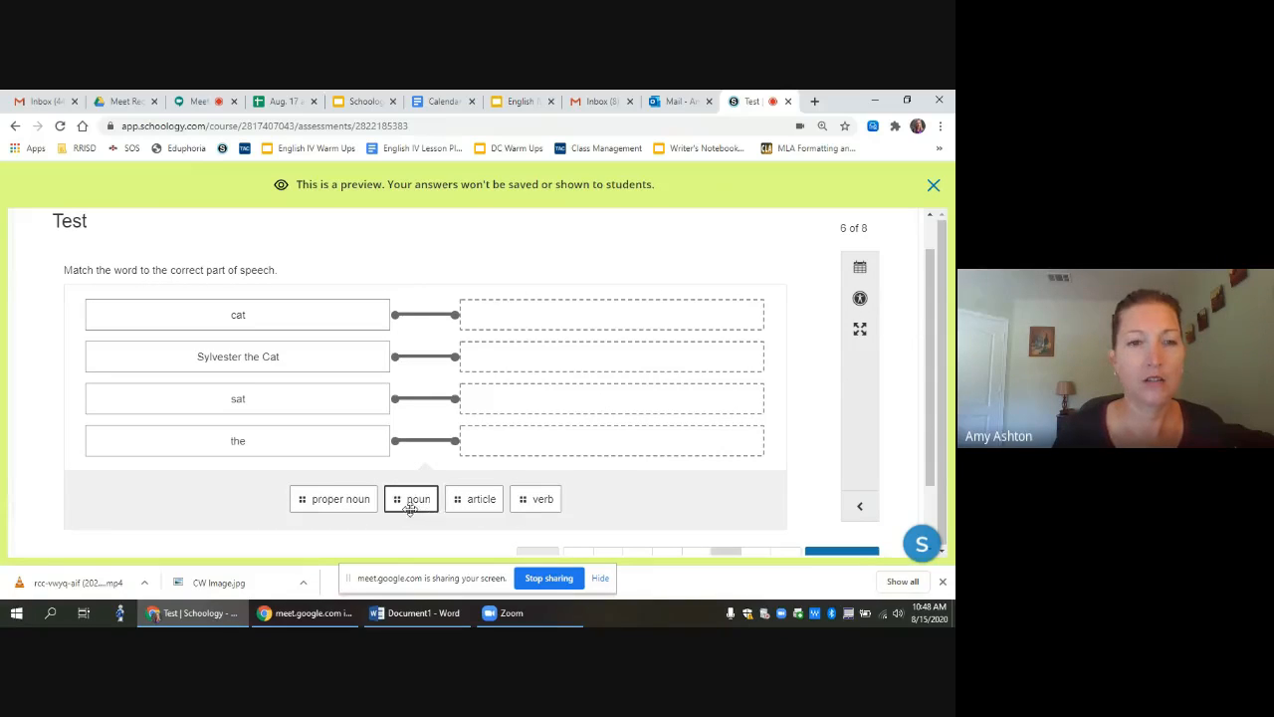
Step: Match noun, proper noun and article to cat, Sylvester the Cat and the, then reach question 8
drag(414, 499, 508, 326)
drag(379, 489, 526, 363)
drag(397, 499, 514, 400)
scroll(816, 510, down, 1)
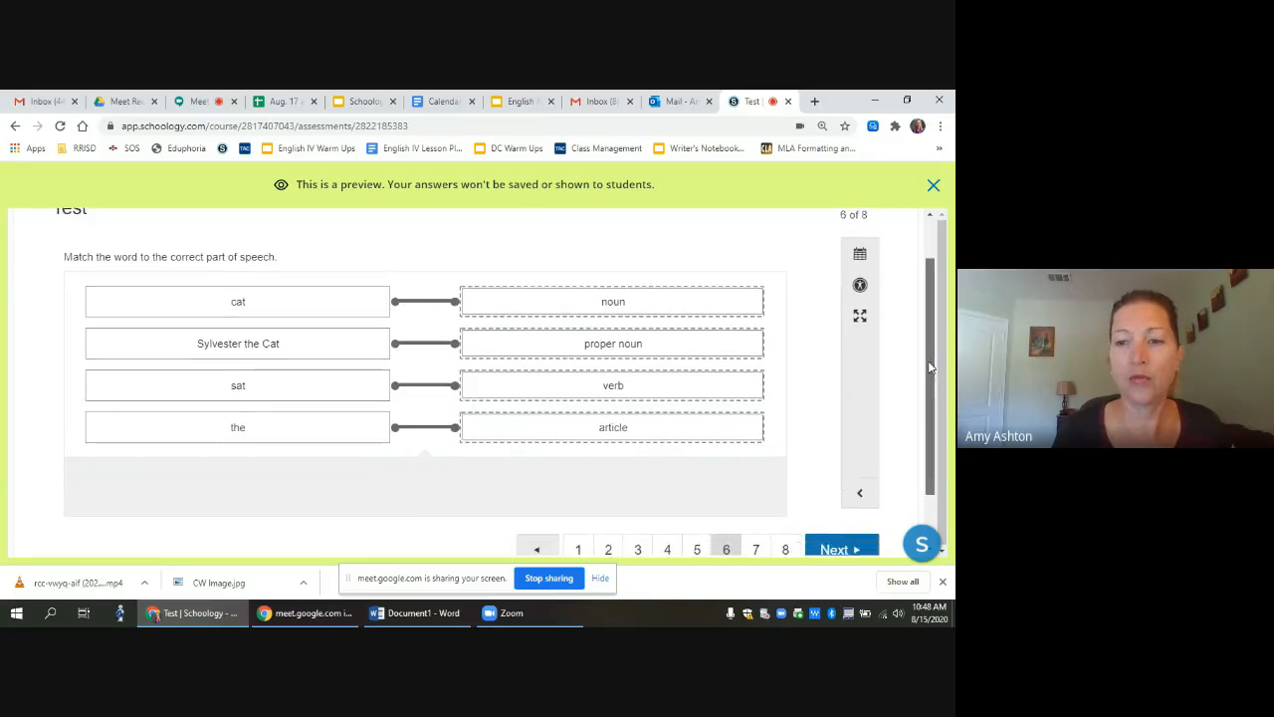
click(826, 529)
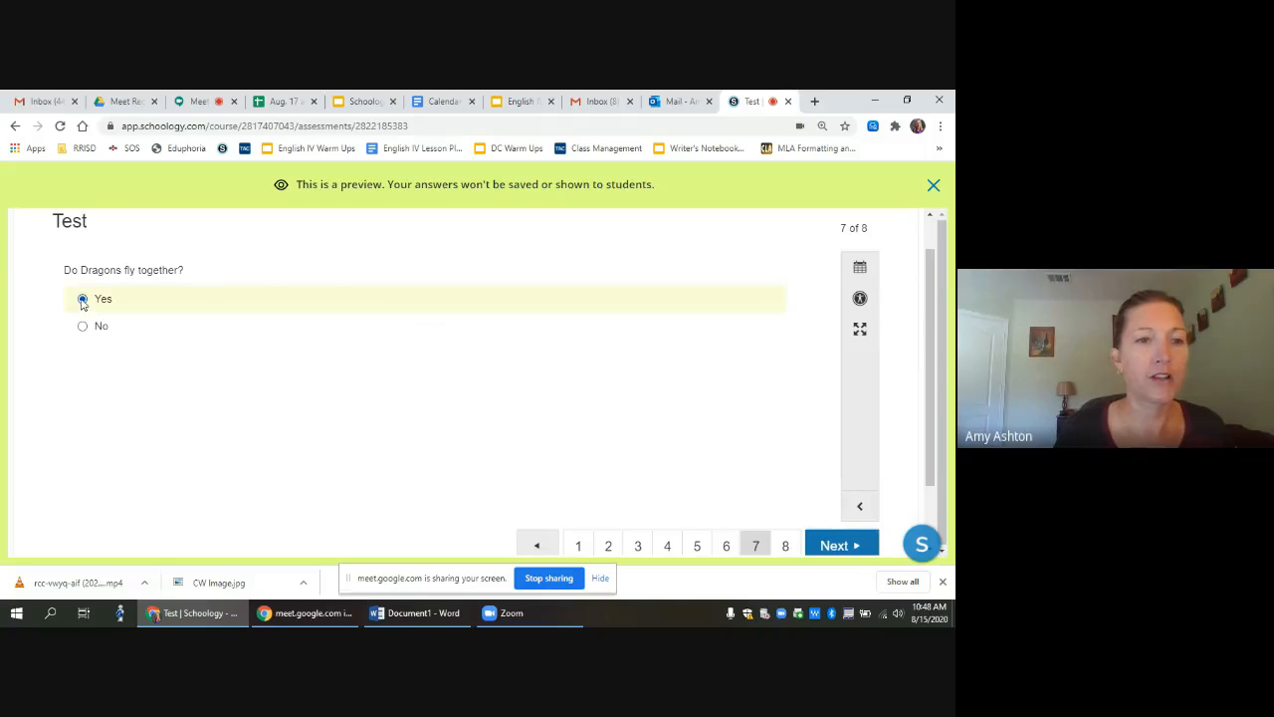
click(839, 531)
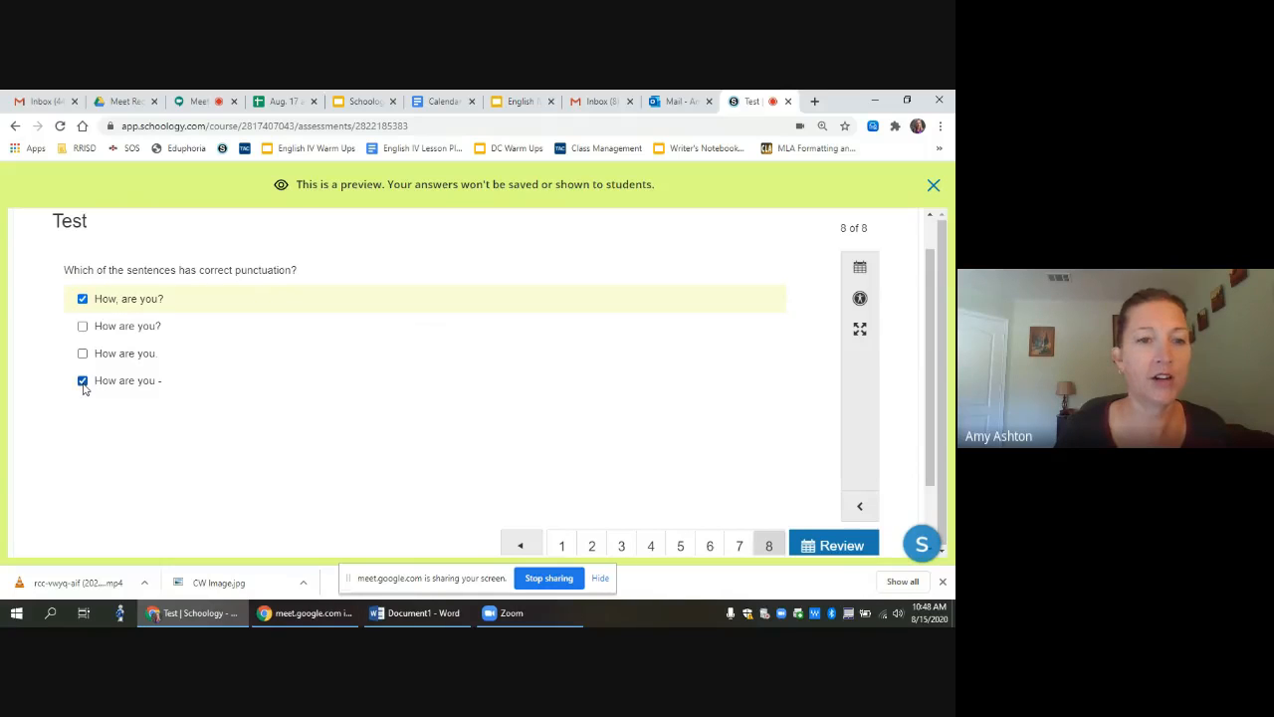
Step: Review and finish the preview attempt, then close it to return to the 36-point question list
click(814, 544)
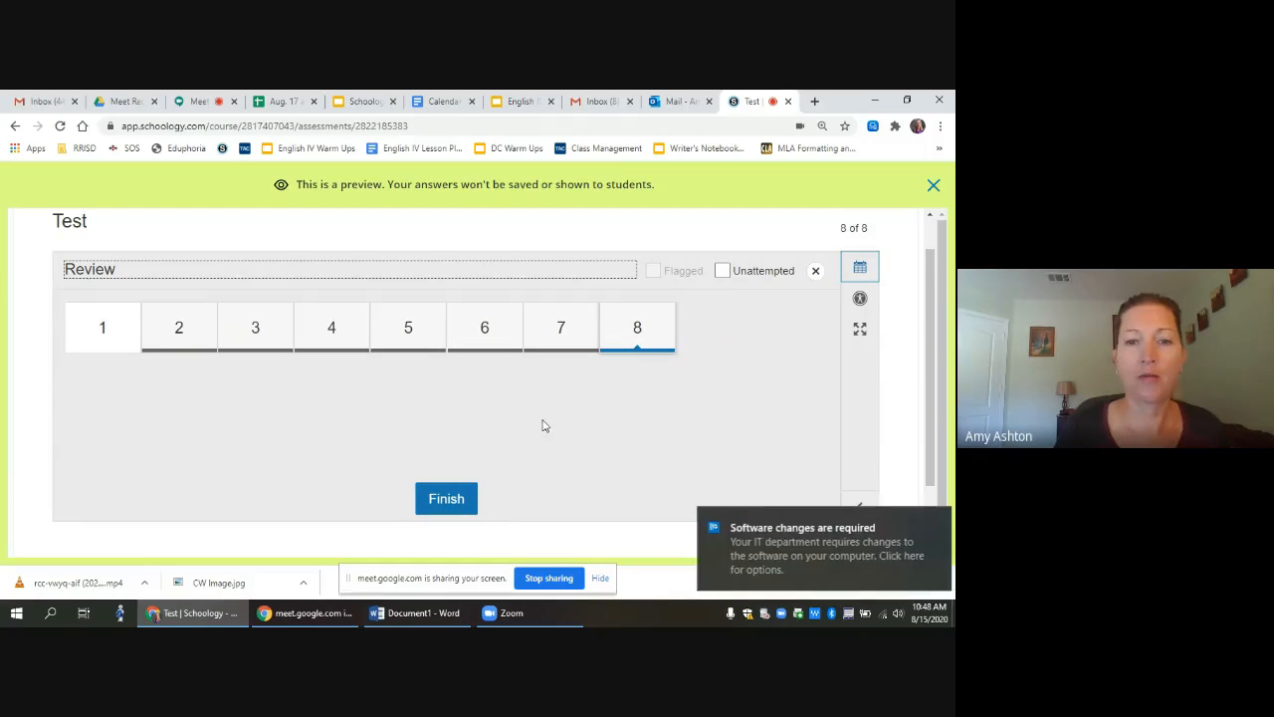
click(932, 526)
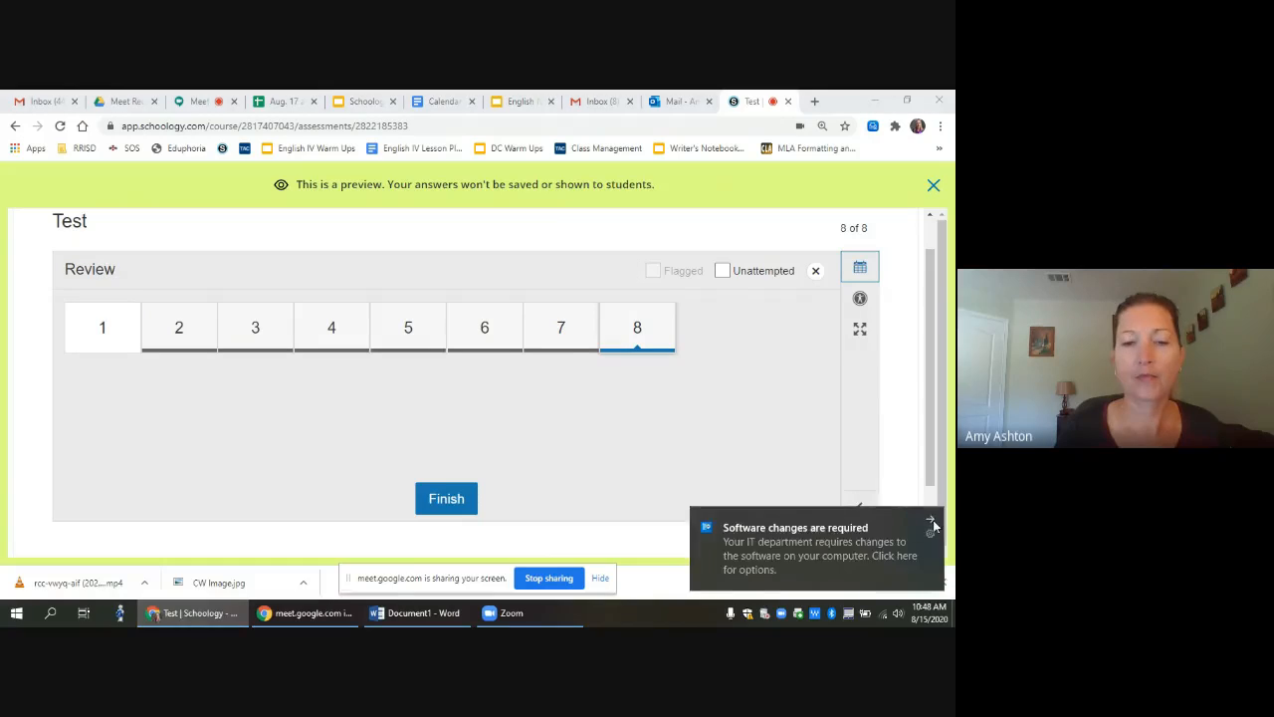
click(447, 501)
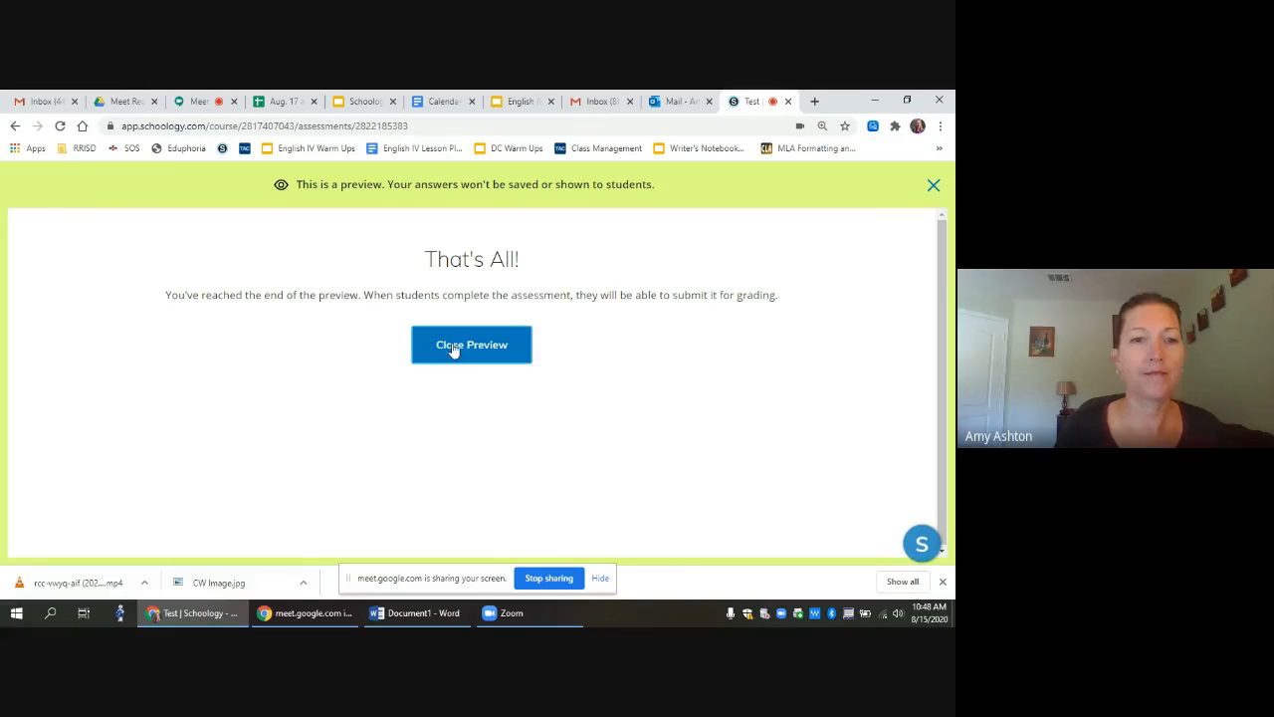
click(933, 188)
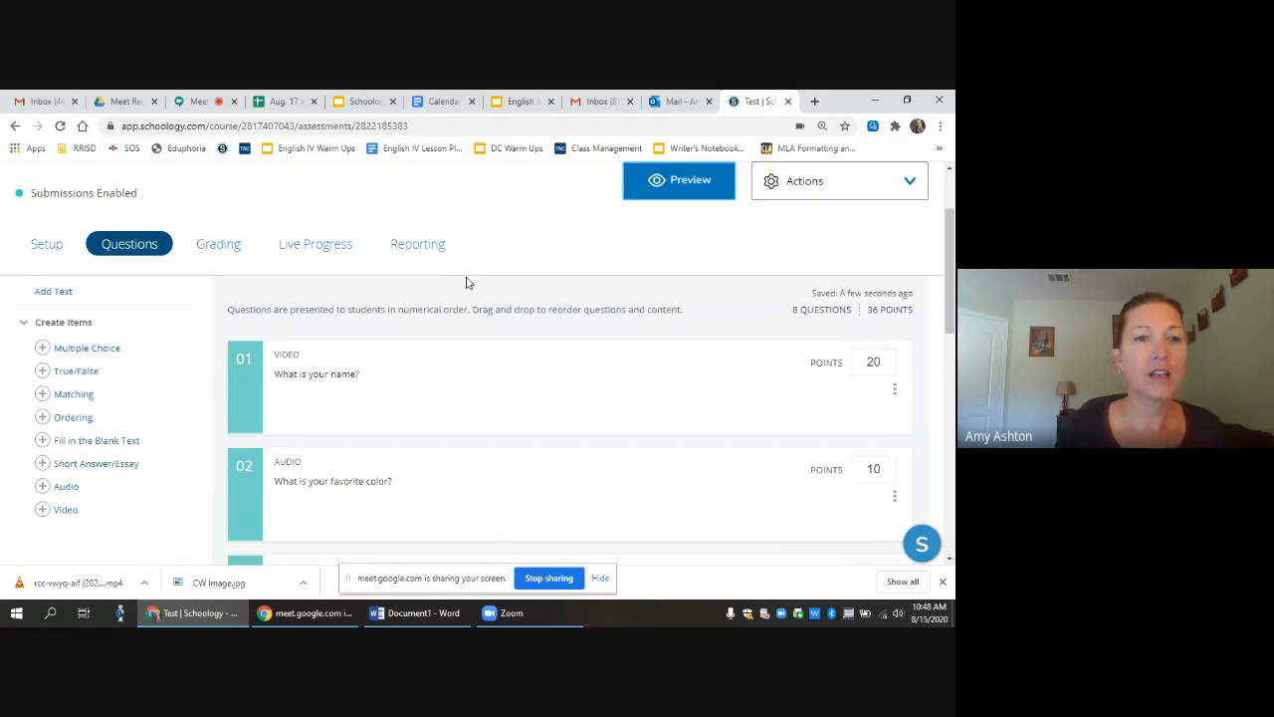
Step: Browse the Test's Grading by Student, Live Progress and Reporting pages
click(214, 251)
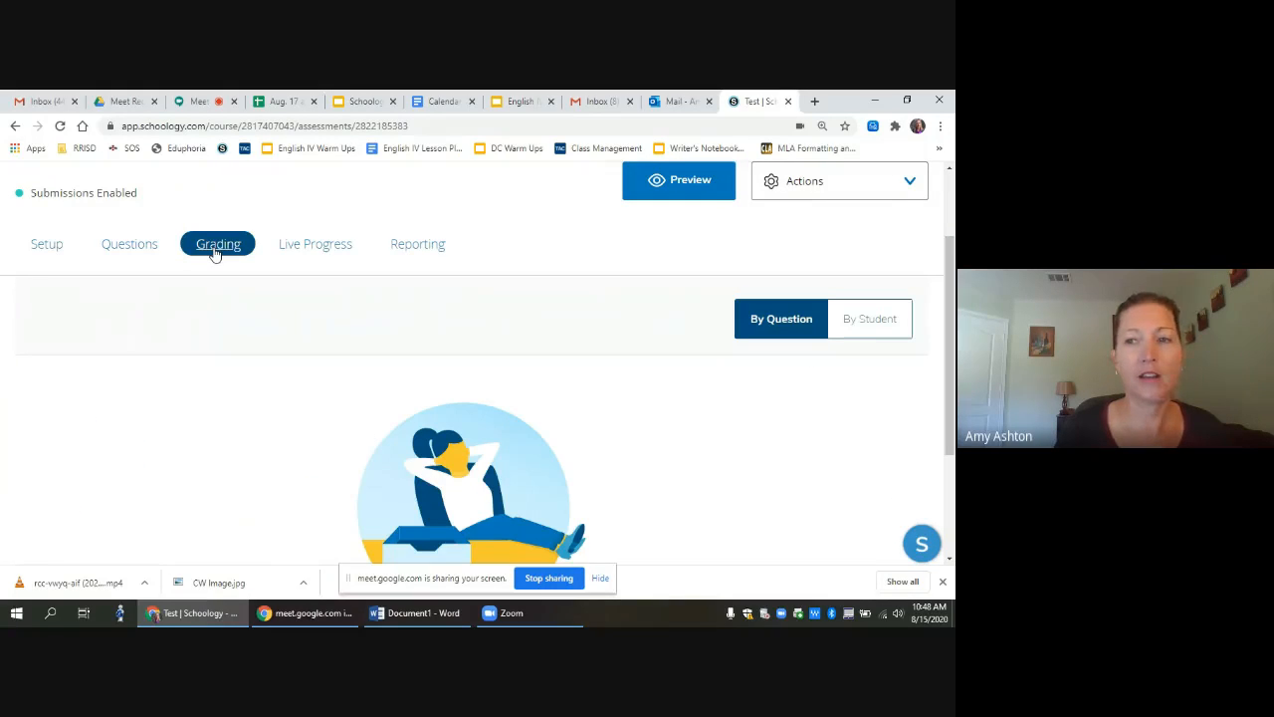
click(860, 318)
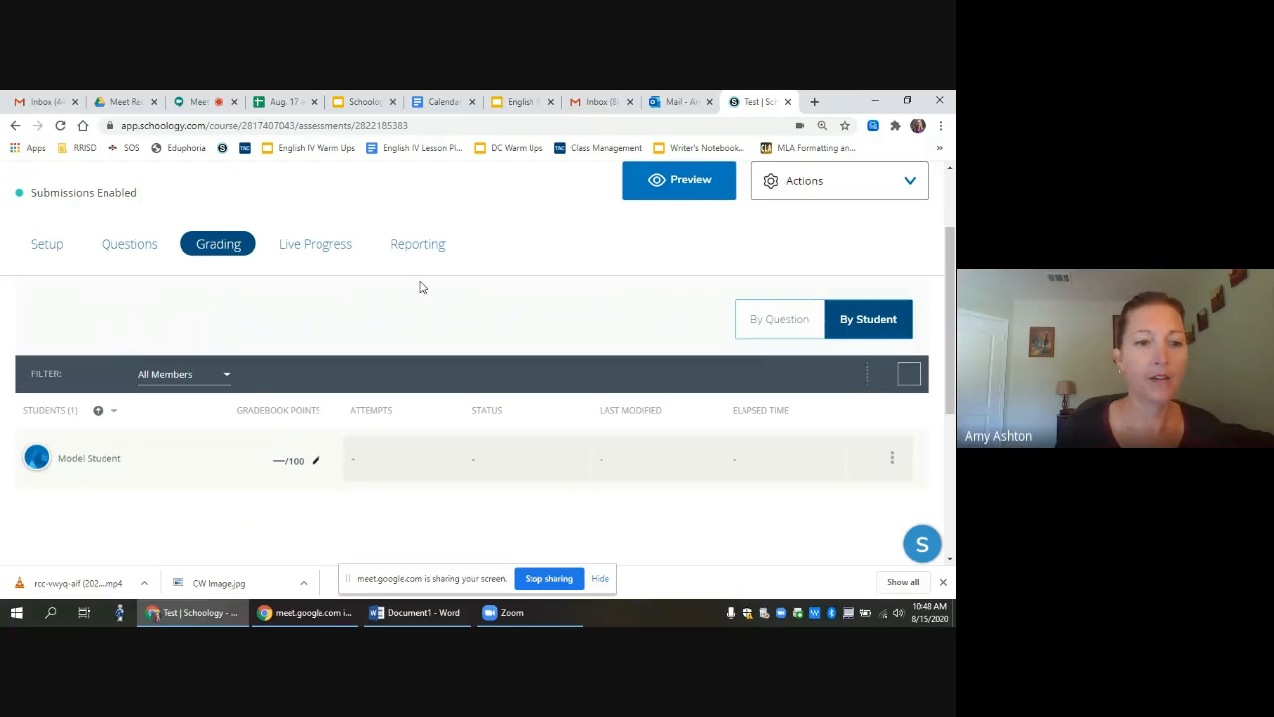
click(308, 252)
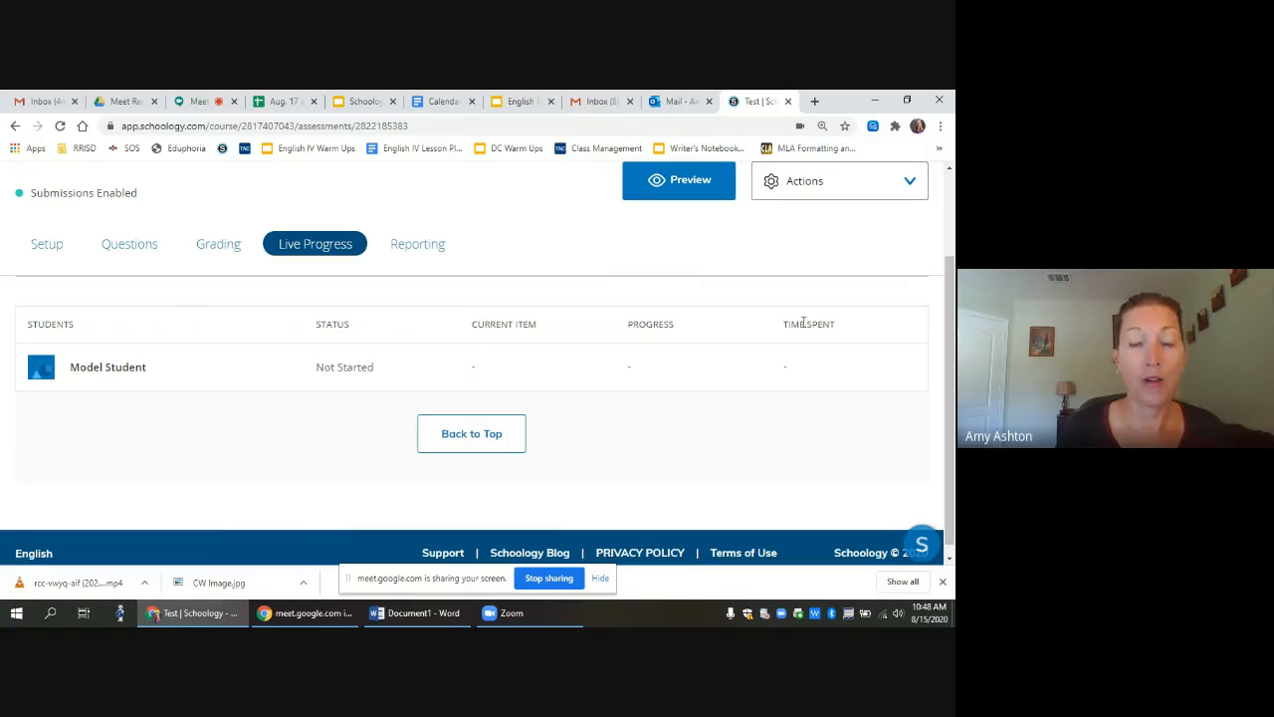
click(419, 254)
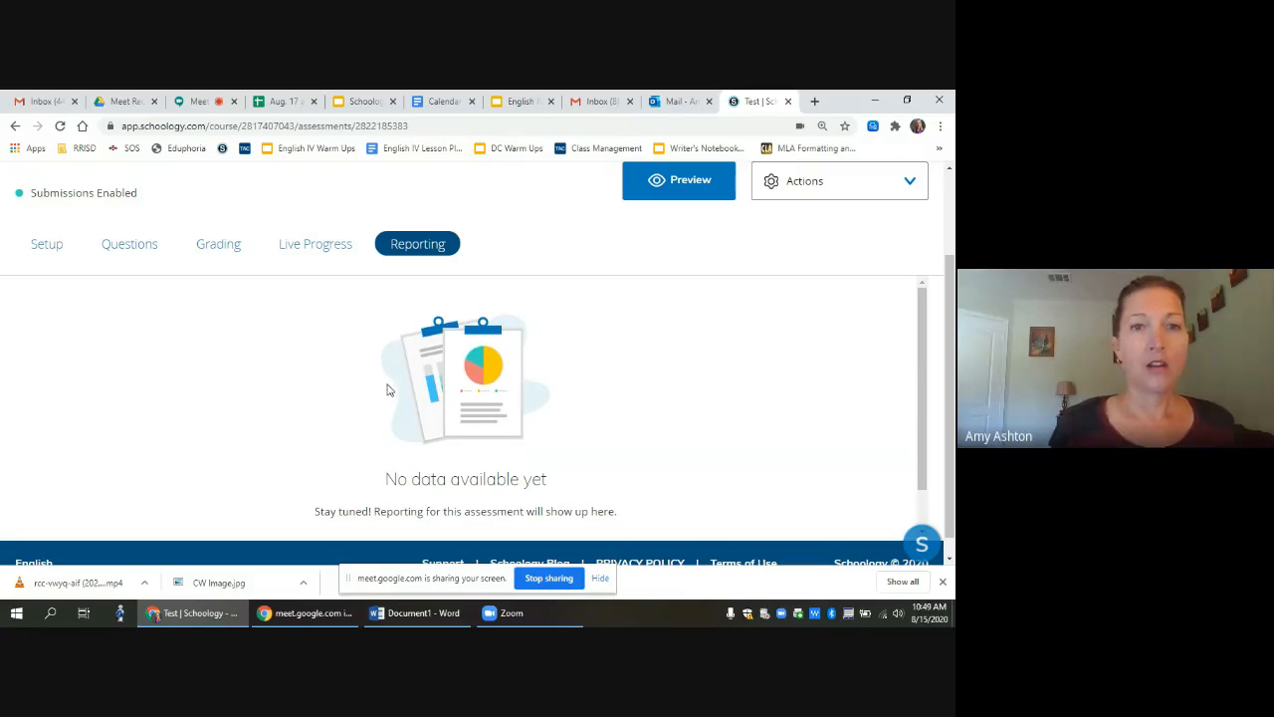
scroll(936, 332, up, 3)
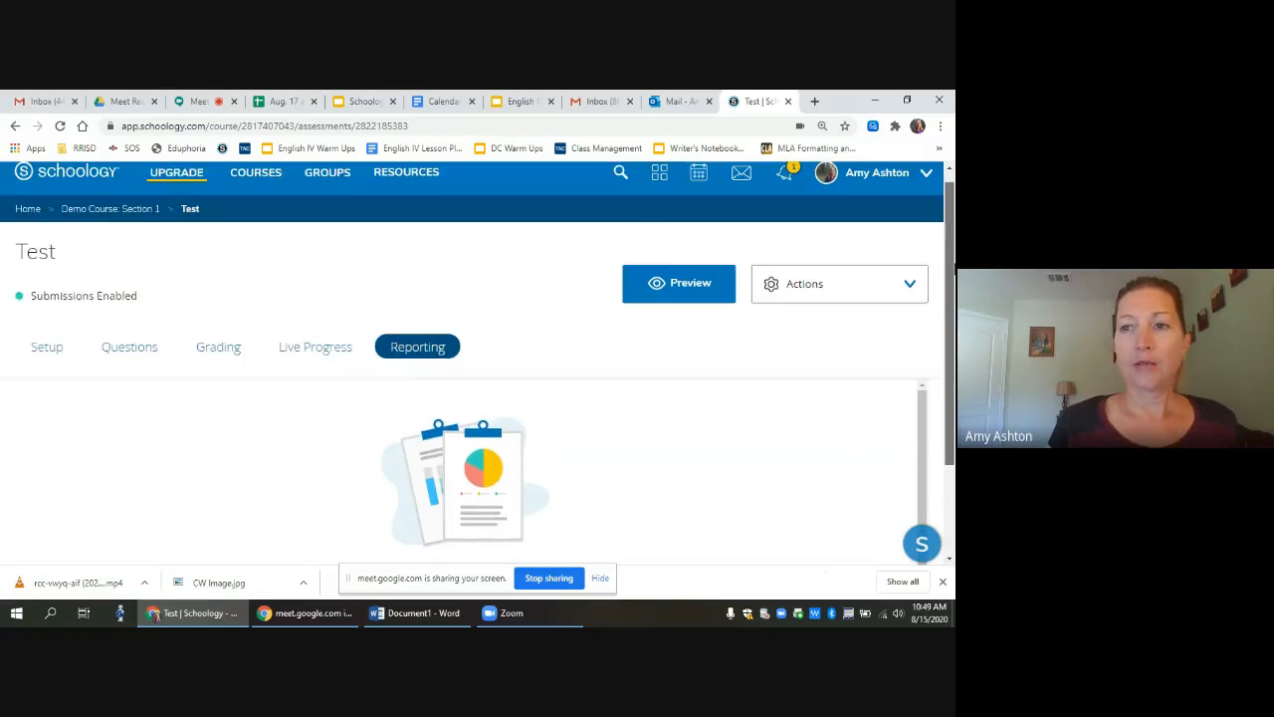
Step: Return to the Demo Course: Section 1 materials and stop screen sharing in Meet
click(128, 222)
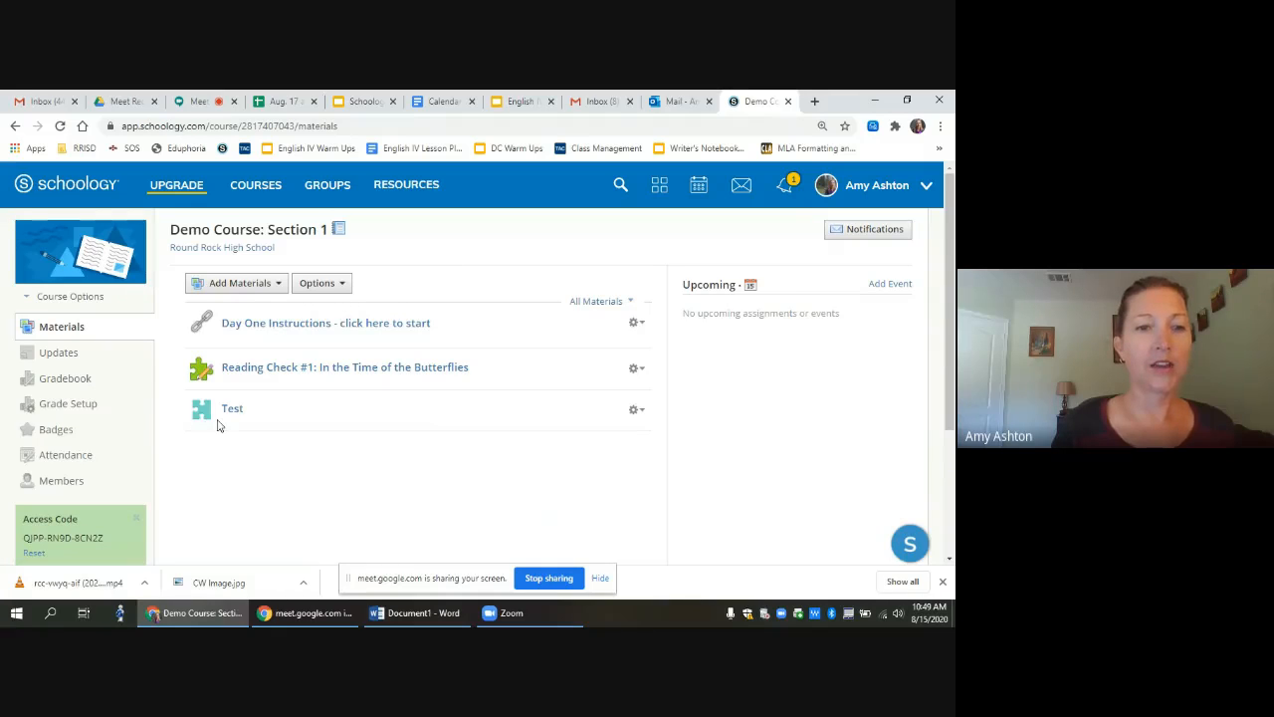
mouse_move(236, 438)
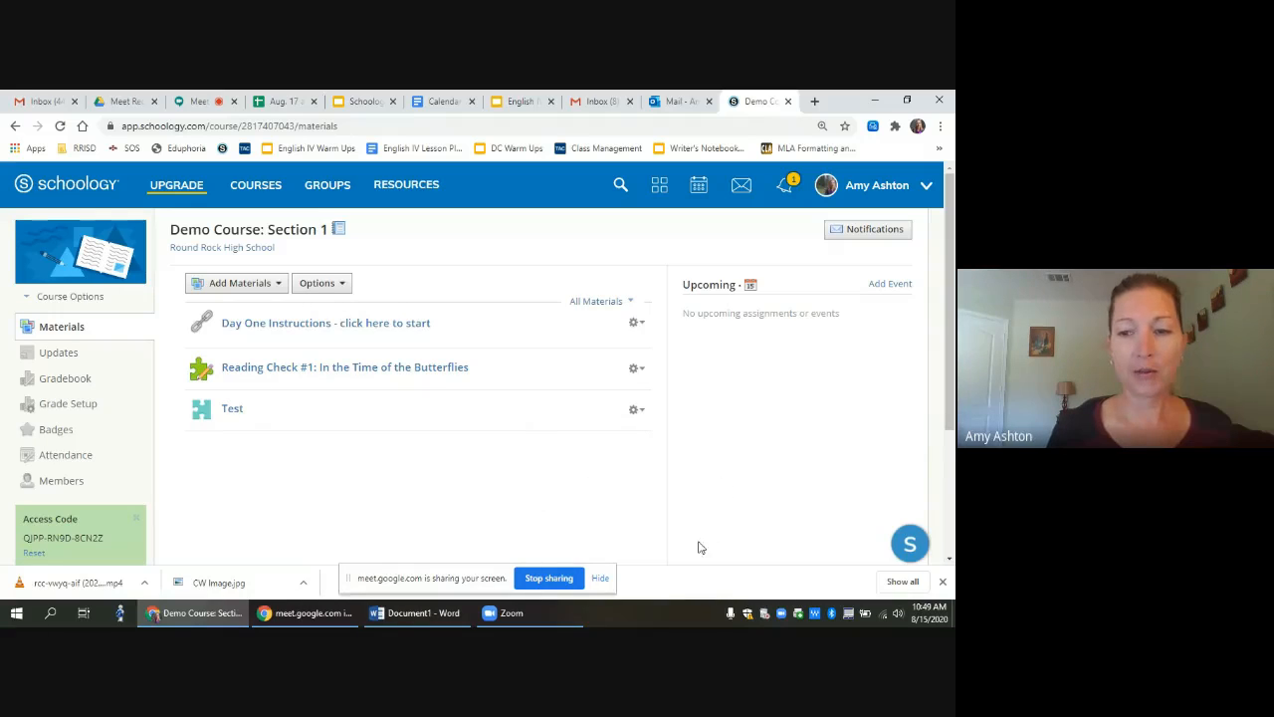
click(547, 580)
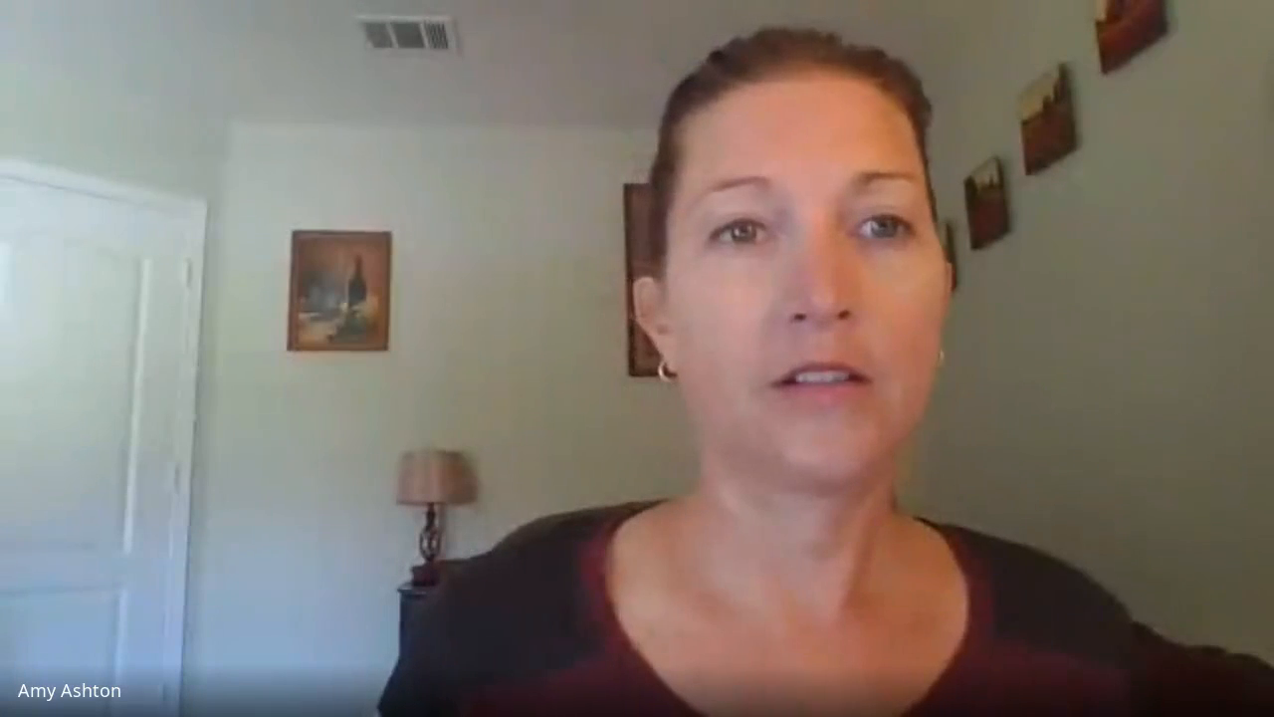